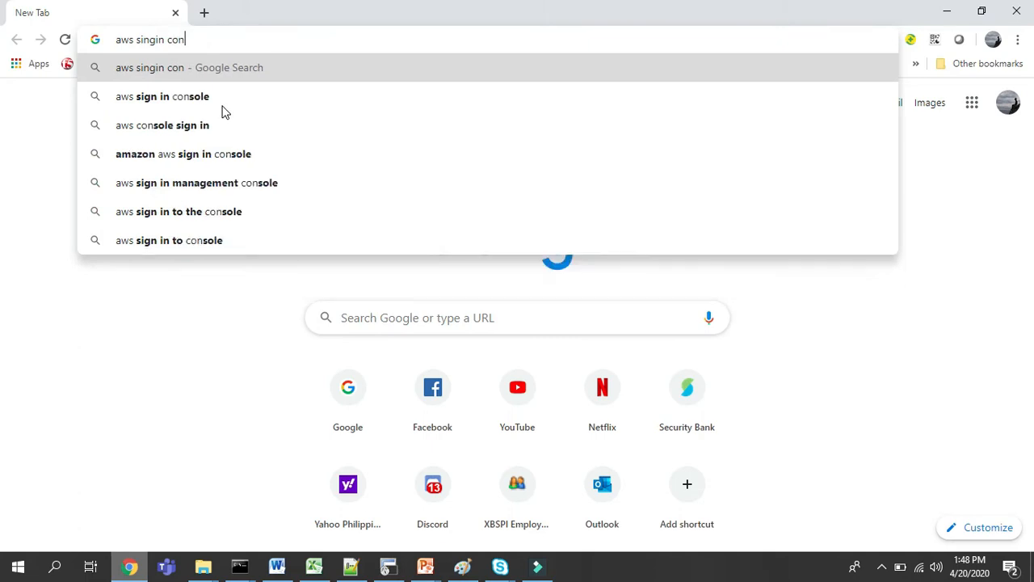
Search Google for 'aws signin console' and open the AWS Management Console result.
{"action": "type", "text": "gnin"}
{"action": "key", "text": "Return"}
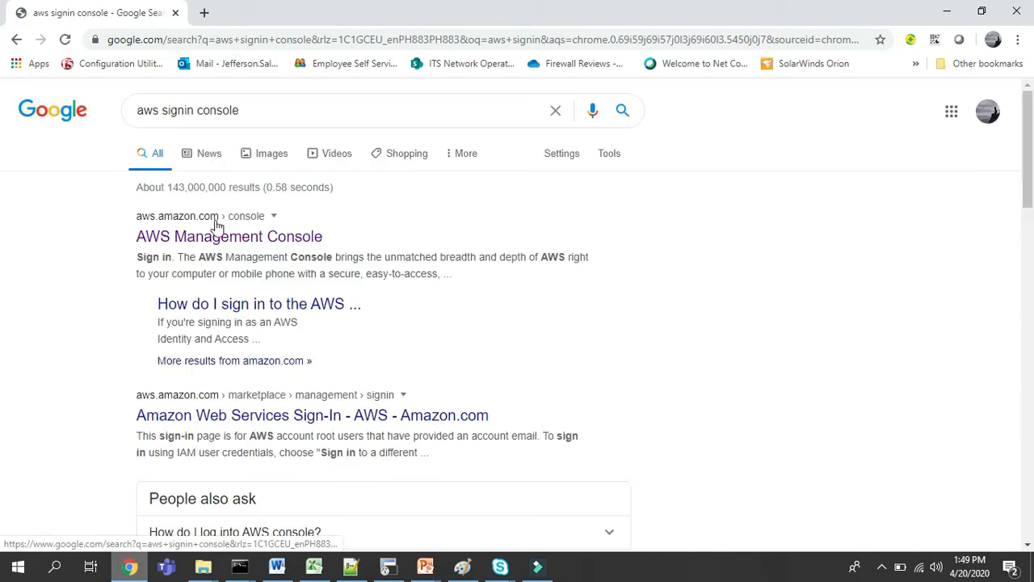
{"action": "left_click", "coordinate": [216, 236]}
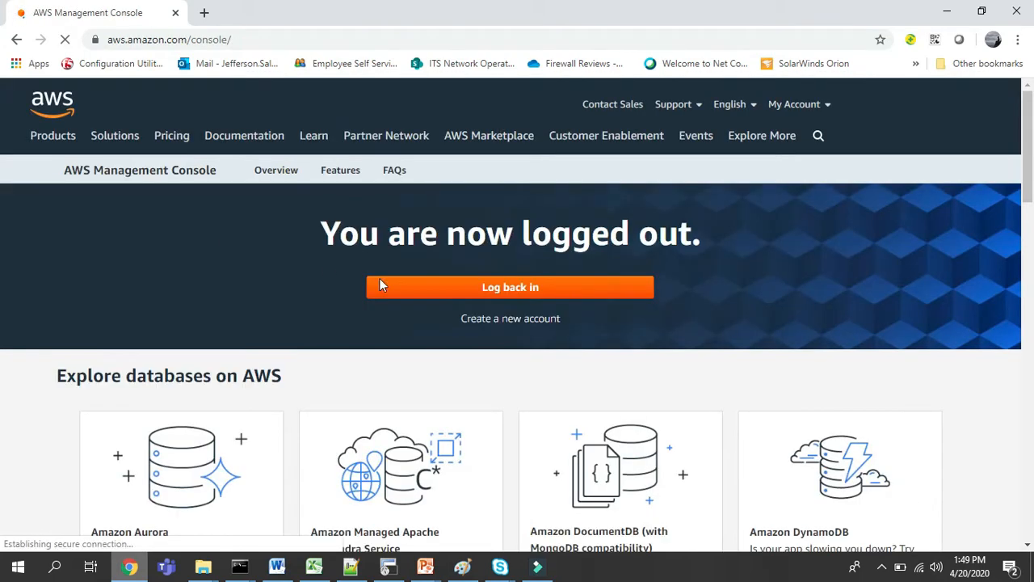
Log back in as the IAM user and complete MFA with the authenticator app's code.
{"action": "left_click", "coordinate": [437, 299]}
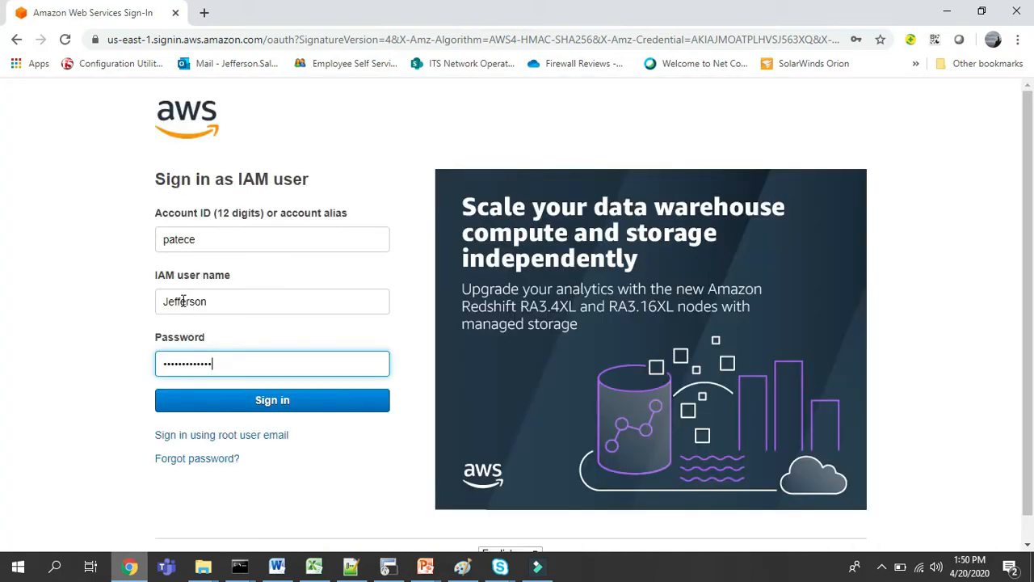
{"action": "left_click", "coordinate": [213, 399]}
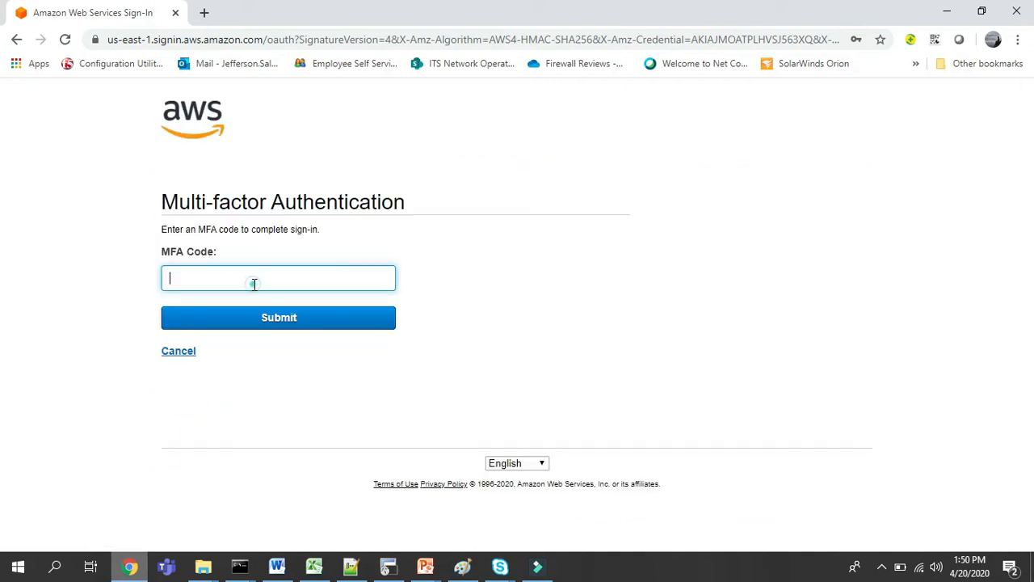
{"action": "left_click", "coordinate": [934, 39]}
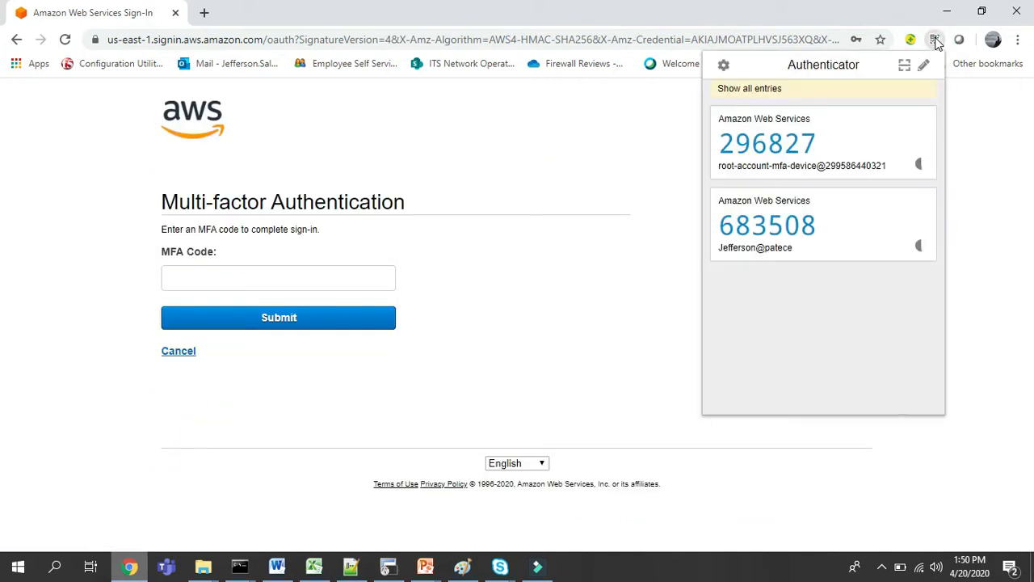
{"action": "left_click", "coordinate": [303, 275]}
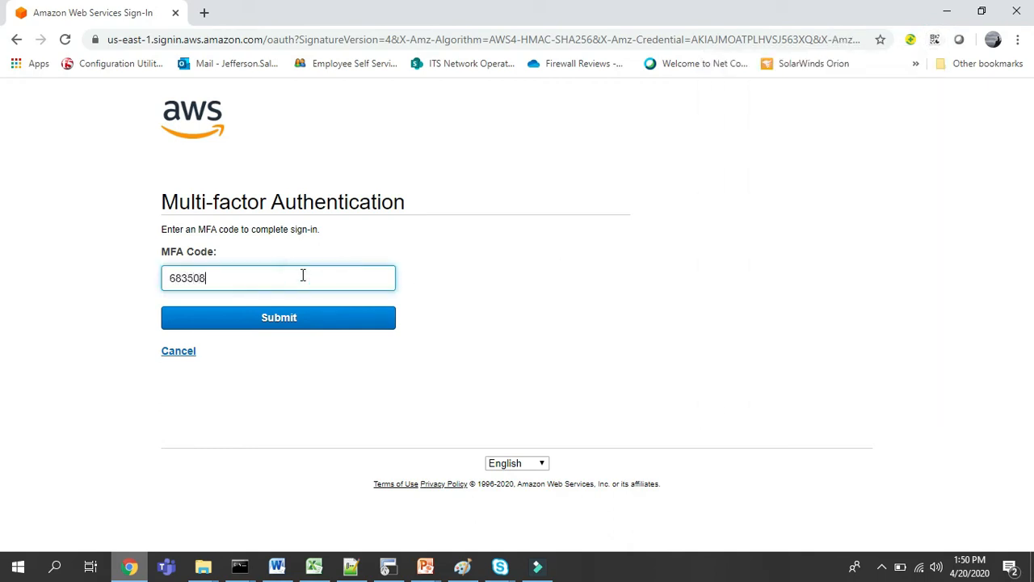
{"action": "left_click", "coordinate": [314, 317]}
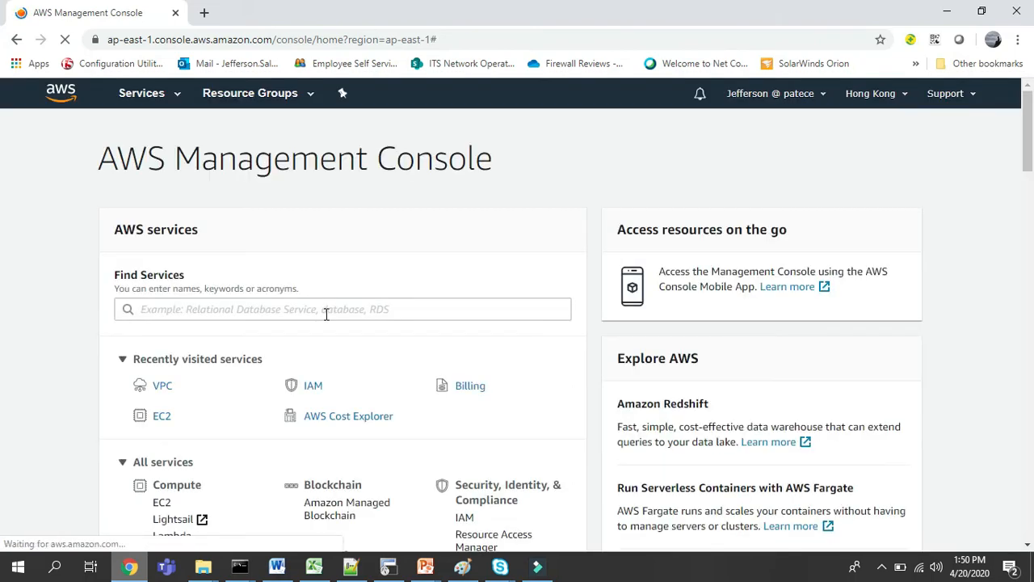
Browse through the All services list on the console home page.
{"action": "scroll", "coordinate": [315, 312], "scroll_direction": "down", "scroll_amount": 3}
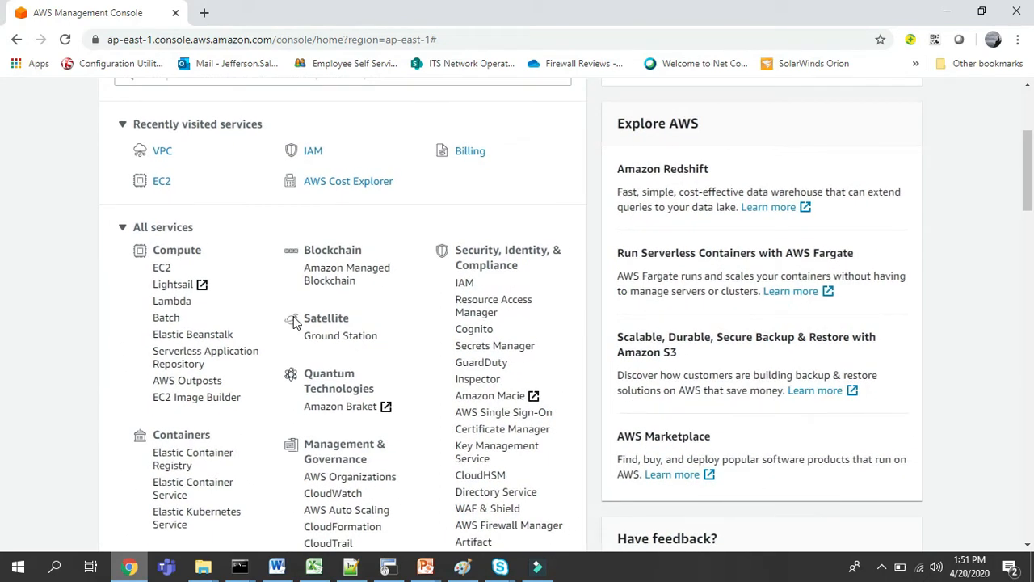
{"action": "scroll", "coordinate": [294, 322], "scroll_direction": "down", "scroll_amount": 1}
{"action": "scroll", "coordinate": [295, 322], "scroll_direction": "down", "scroll_amount": 1}
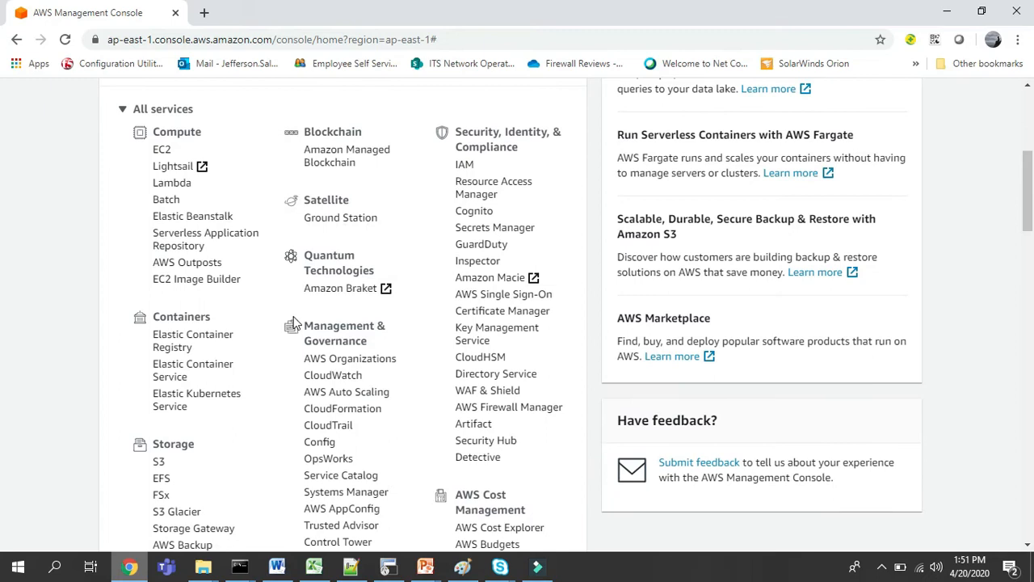
{"action": "scroll", "coordinate": [294, 321], "scroll_direction": "down", "scroll_amount": 1}
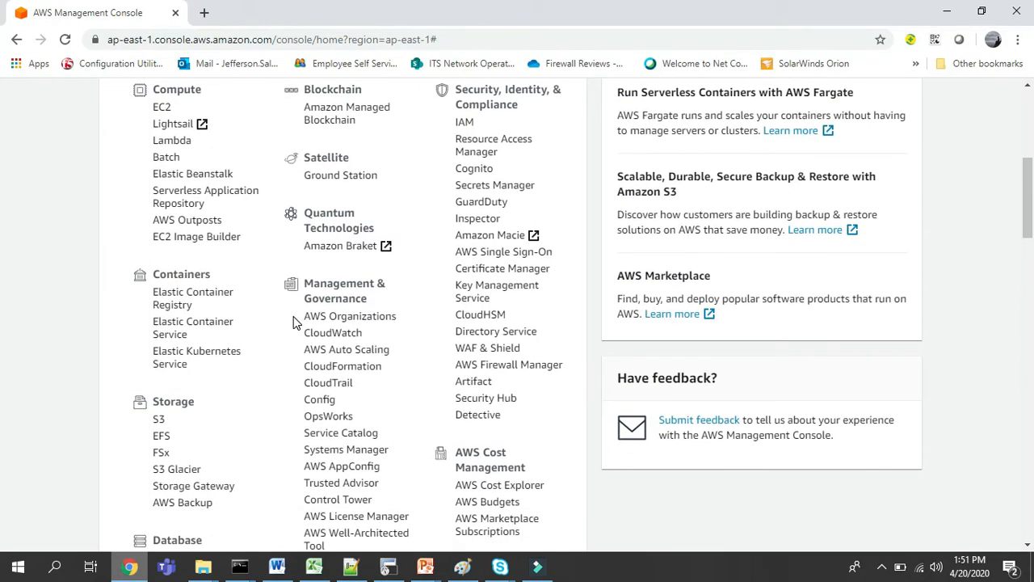
{"action": "scroll", "coordinate": [294, 321], "scroll_direction": "down", "scroll_amount": 2}
{"action": "scroll", "coordinate": [294, 322], "scroll_direction": "down", "scroll_amount": 3}
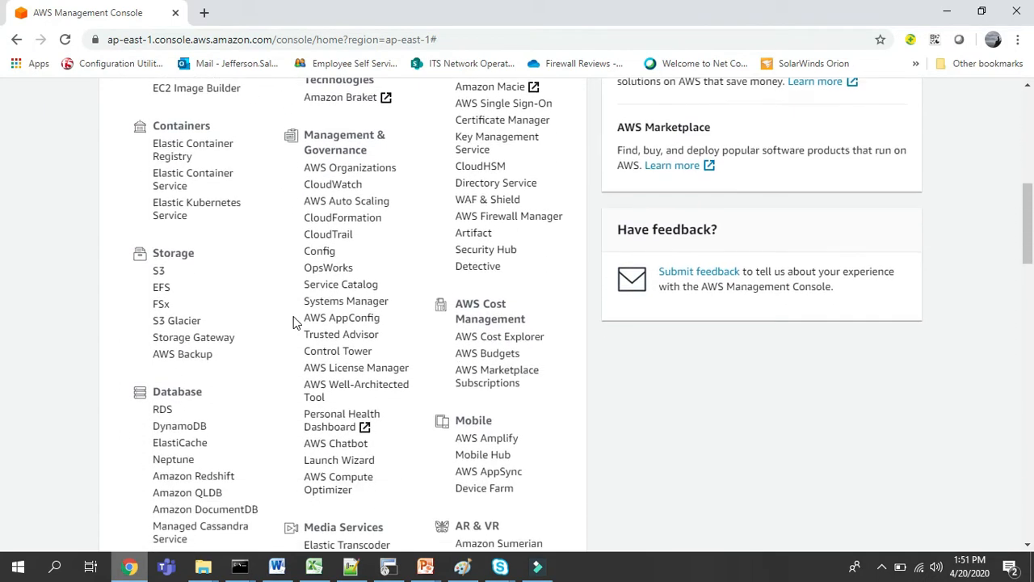
{"action": "scroll", "coordinate": [294, 322], "scroll_direction": "down", "scroll_amount": 1}
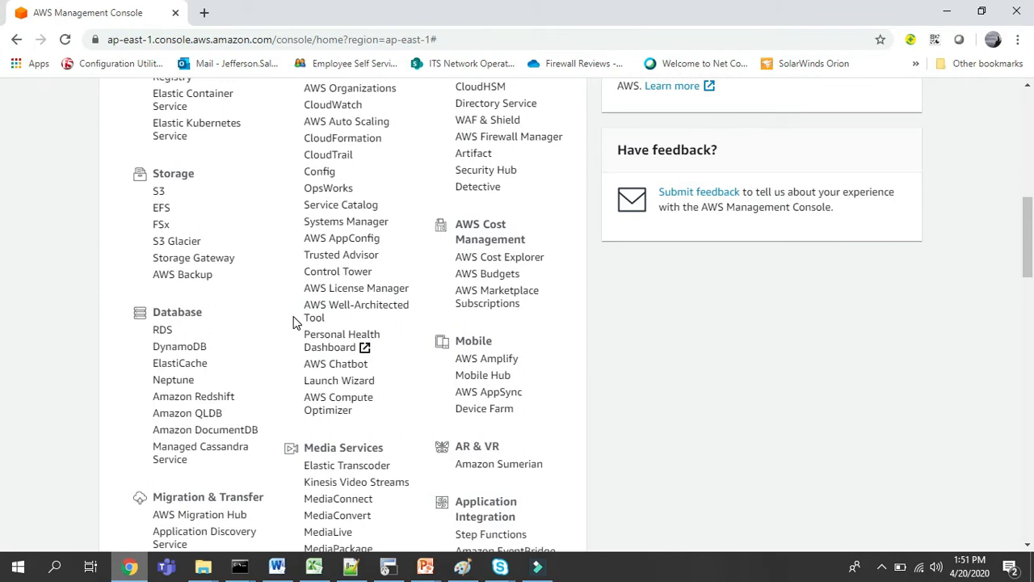
{"action": "scroll", "coordinate": [294, 322], "scroll_direction": "up", "scroll_amount": 8}
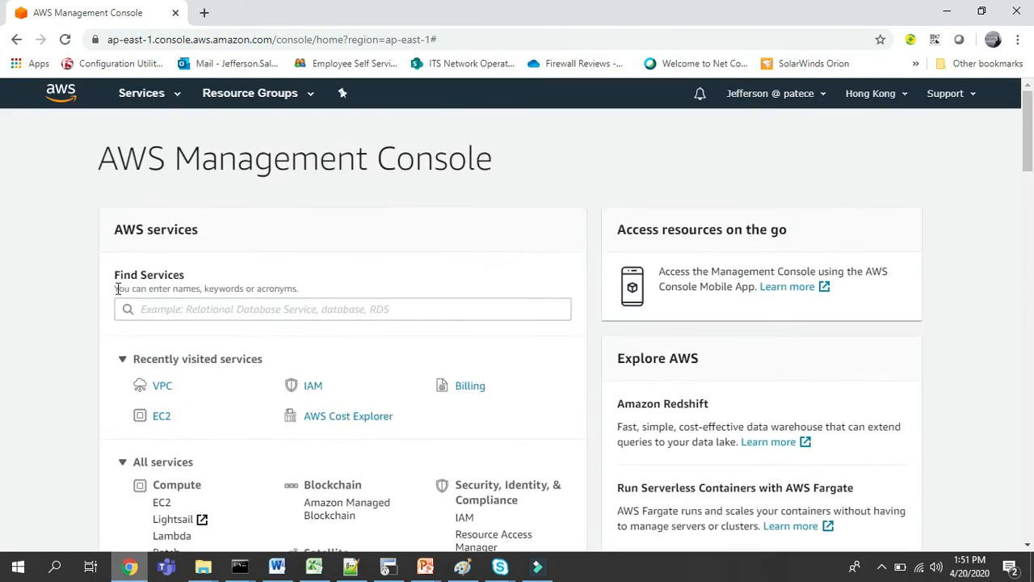
{"action": "left_click", "coordinate": [29, 320]}
Search the services for VPC and open the VPC console.
{"action": "left_click", "coordinate": [339, 311]}
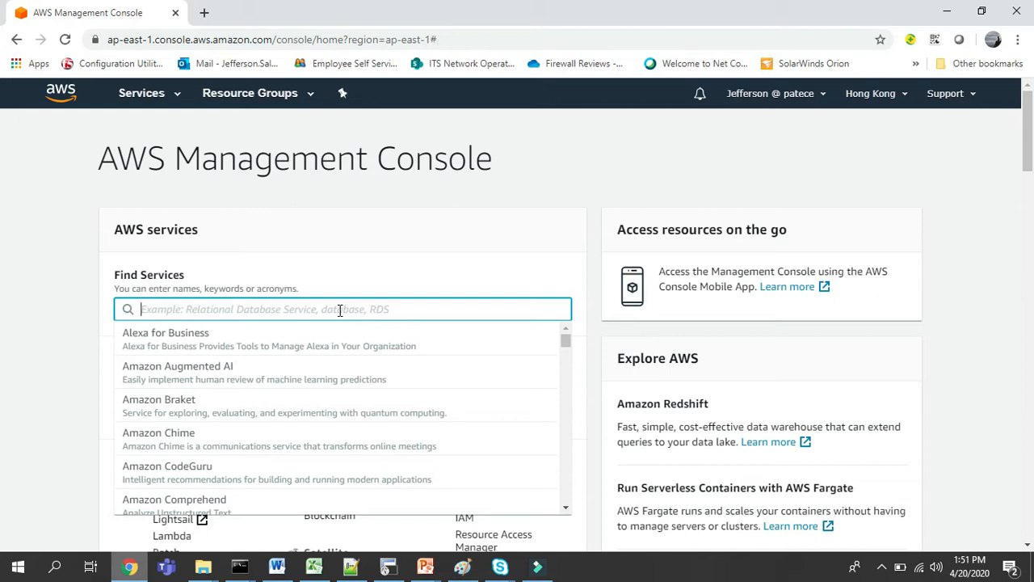
{"action": "type", "text": "VPC"}
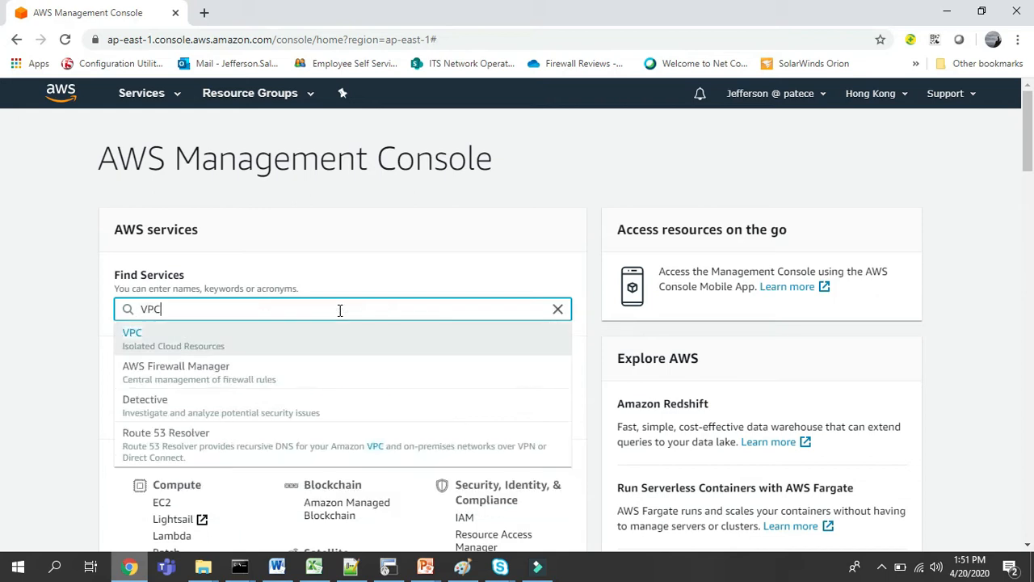
{"action": "left_click", "coordinate": [234, 344]}
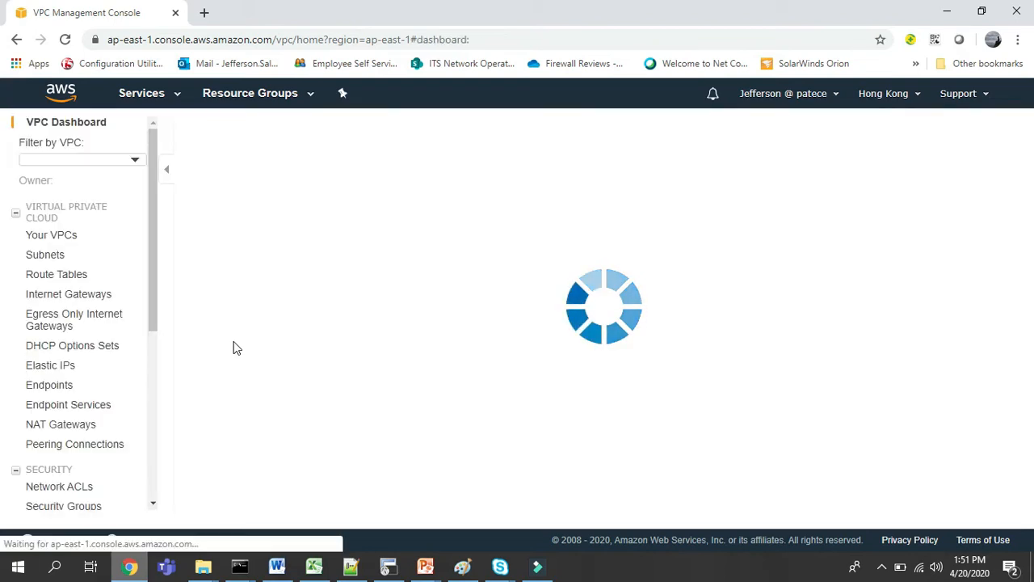
Start a new VPC from Your VPCs, checking the network diagram slide for addressing.
{"action": "left_click", "coordinate": [71, 233]}
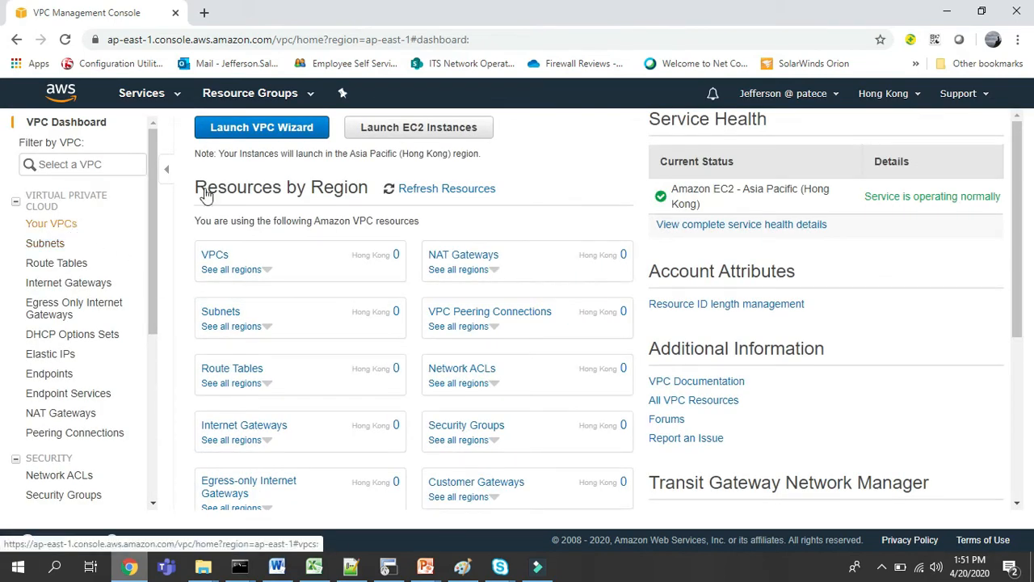
{"action": "left_click", "coordinate": [73, 224]}
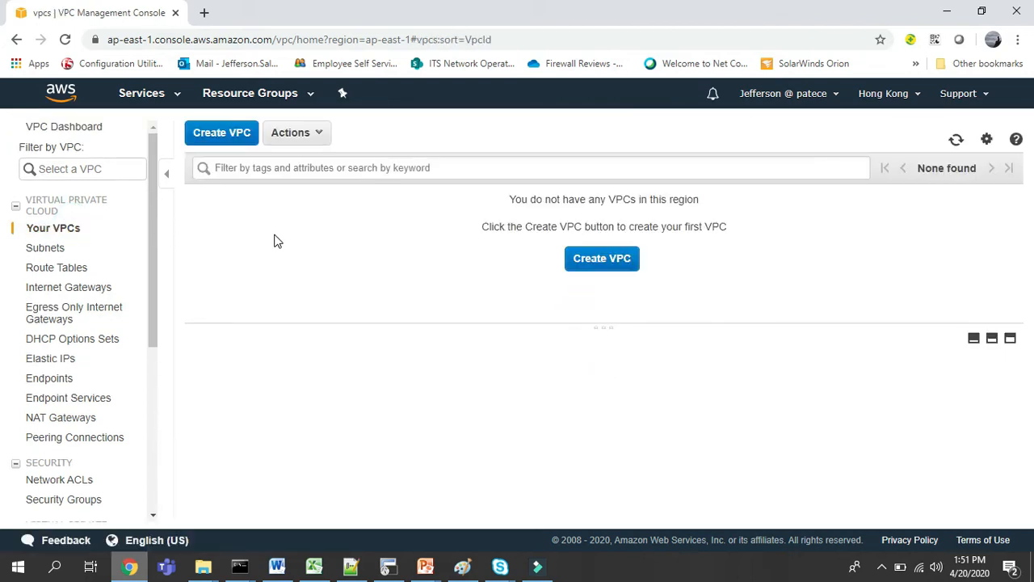
{"action": "left_click", "coordinate": [231, 139]}
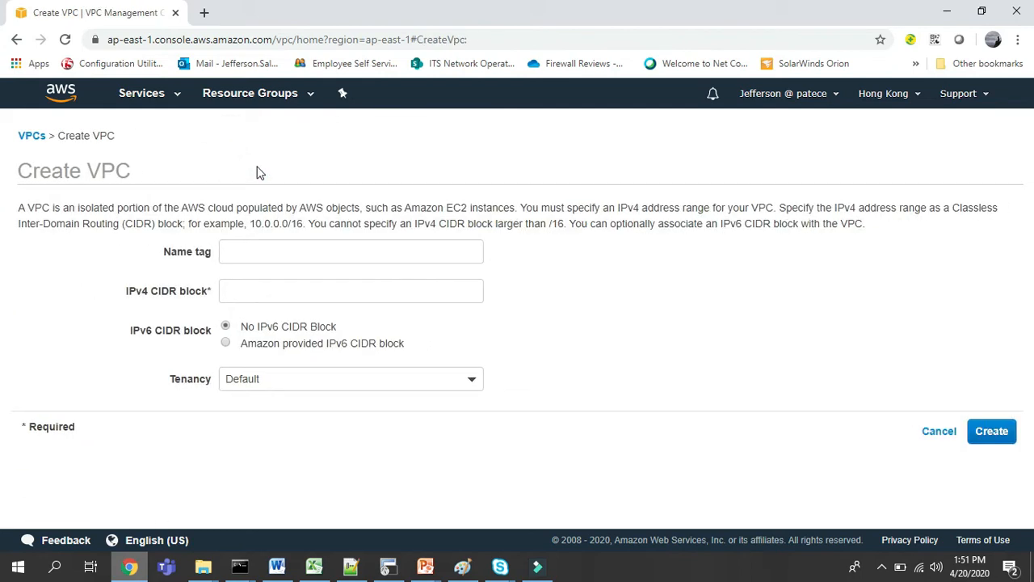
{"action": "left_click", "coordinate": [299, 252]}
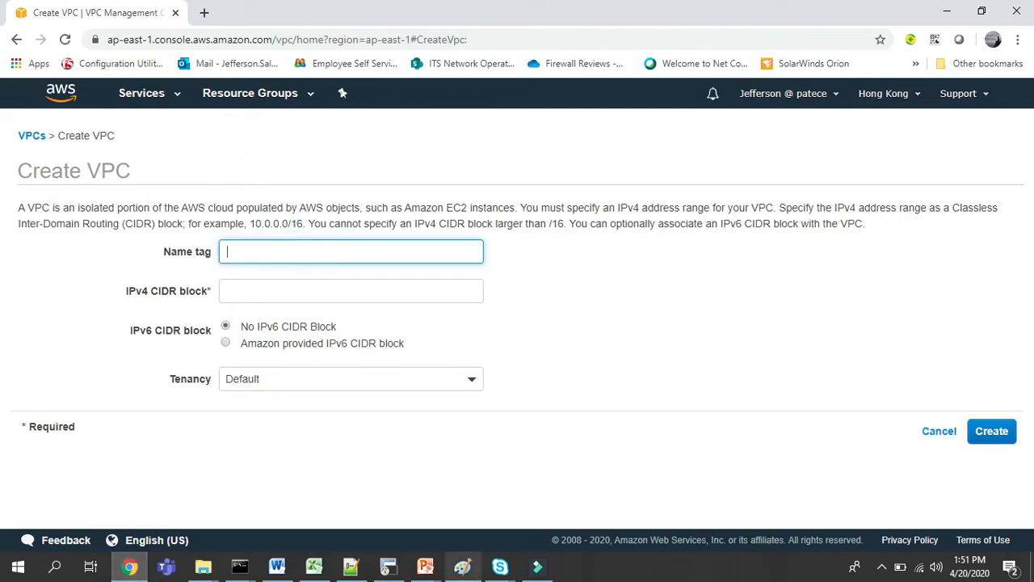
{"action": "left_click", "coordinate": [426, 565]}
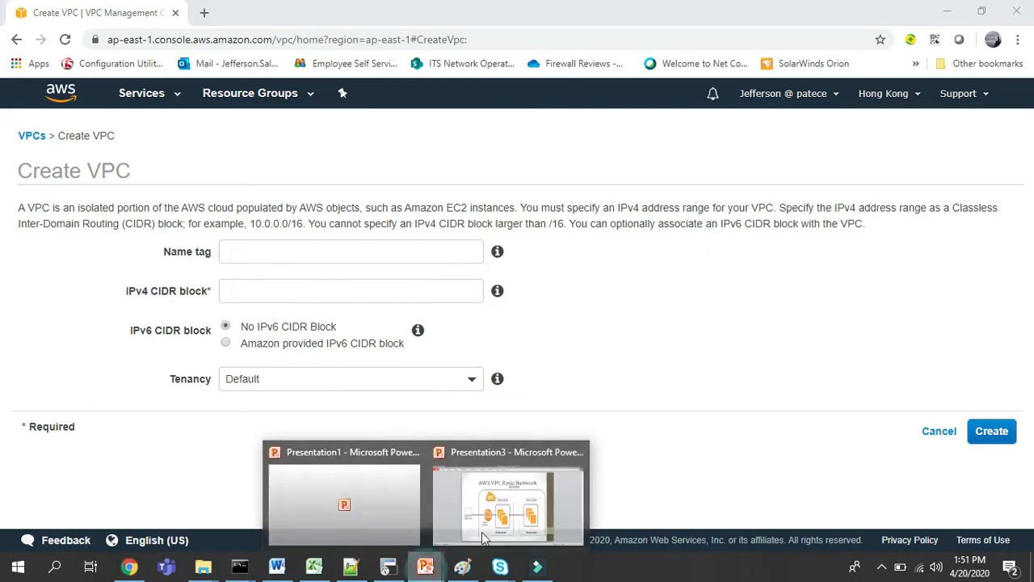
{"action": "left_click", "coordinate": [507, 506]}
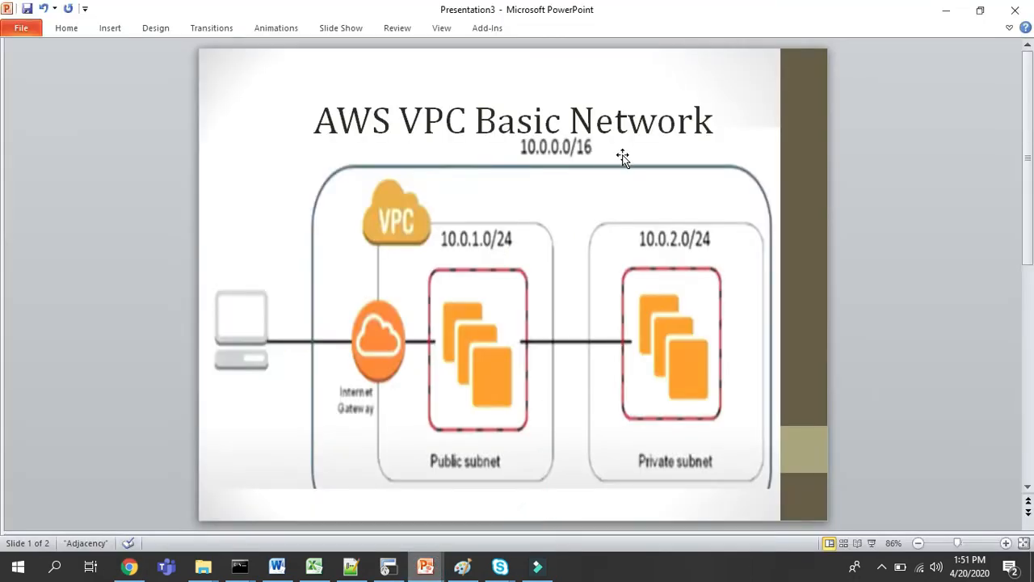
{"action": "left_click", "coordinate": [946, 10]}
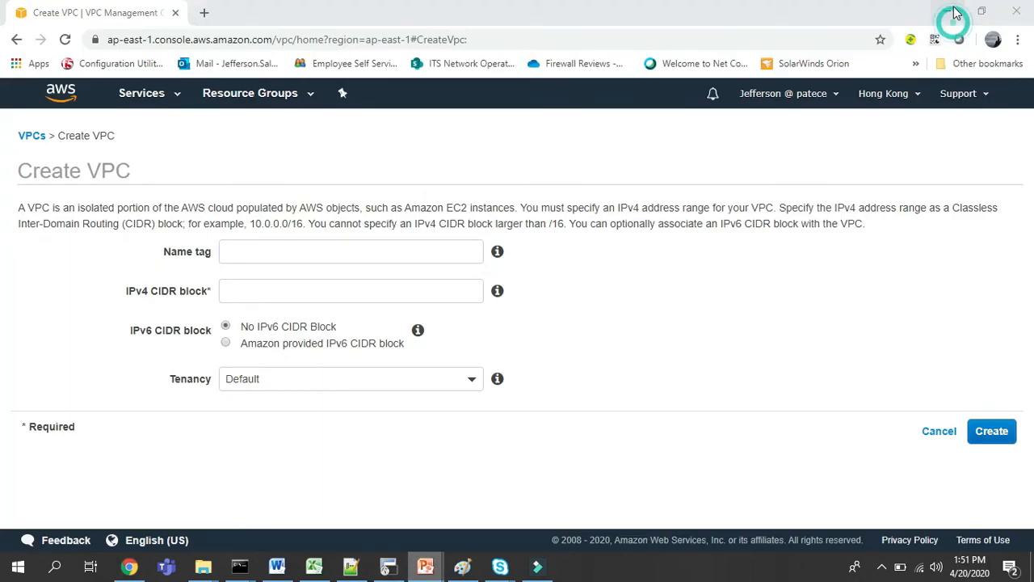
Create the VPC with name tag Demo-VPC and IPv4 CIDR 10.0.0.0/16, then view it.
{"action": "type", "text": "10.0.0.0/16"}
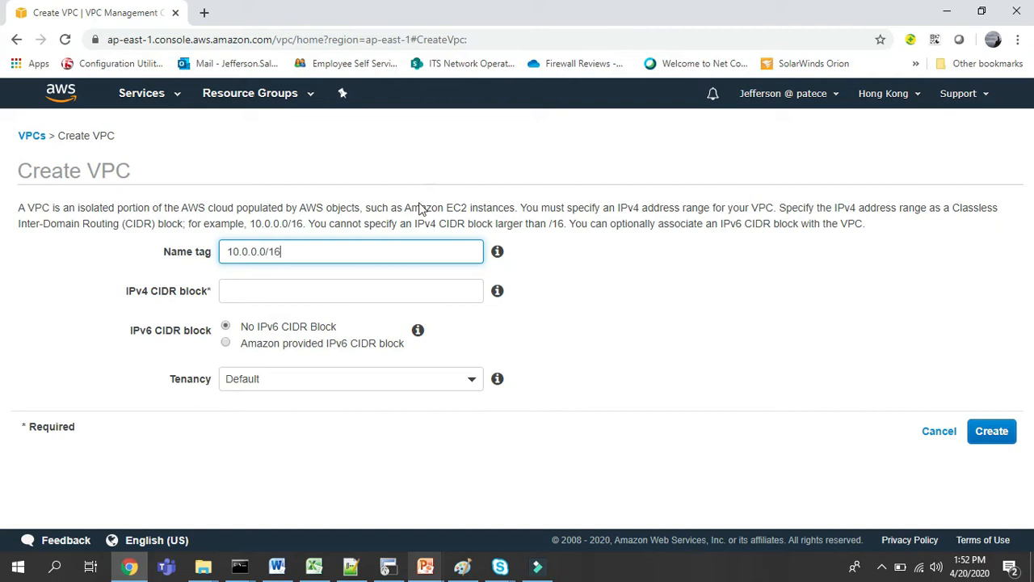
{"action": "left_click", "coordinate": [433, 283]}
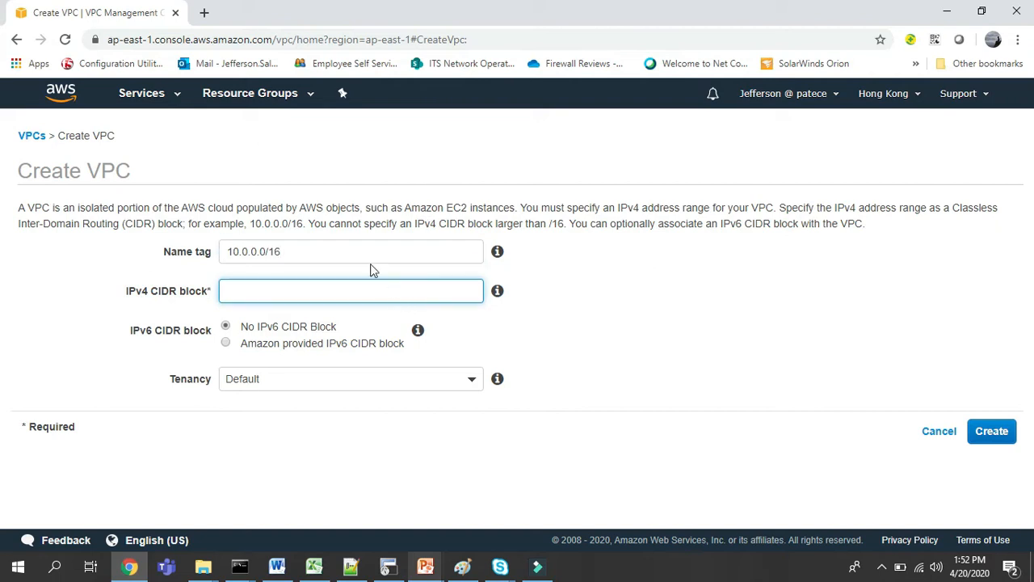
{"action": "triple_click", "coordinate": [351, 254]}
{"action": "key", "text": "ctrl+x"}
{"action": "left_click", "coordinate": [233, 294]}
{"action": "left_click", "coordinate": [258, 253]}
{"action": "type", "text": "DemoVPC"}
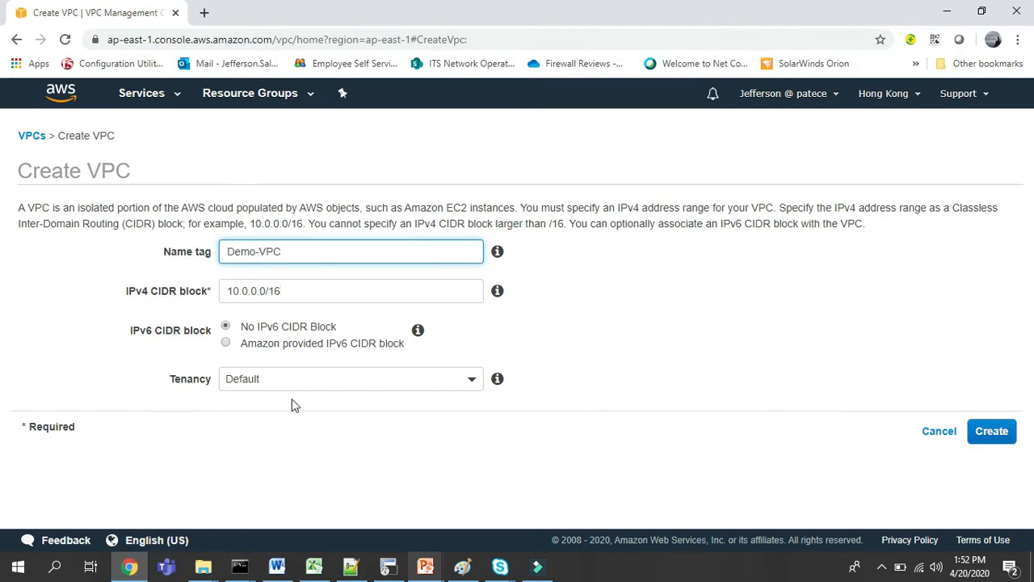
{"action": "left_click", "coordinate": [689, 365]}
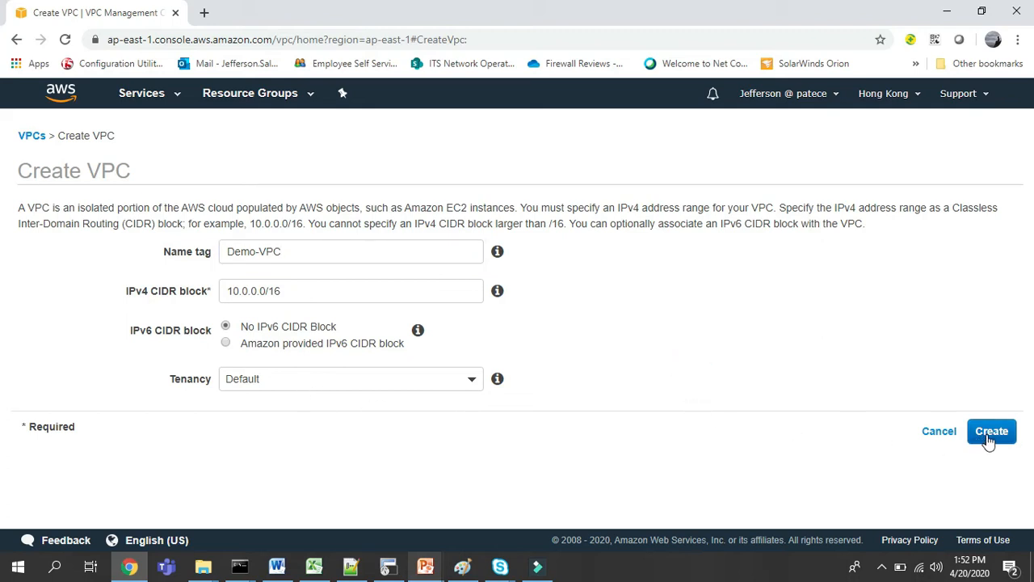
{"action": "left_click", "coordinate": [991, 432]}
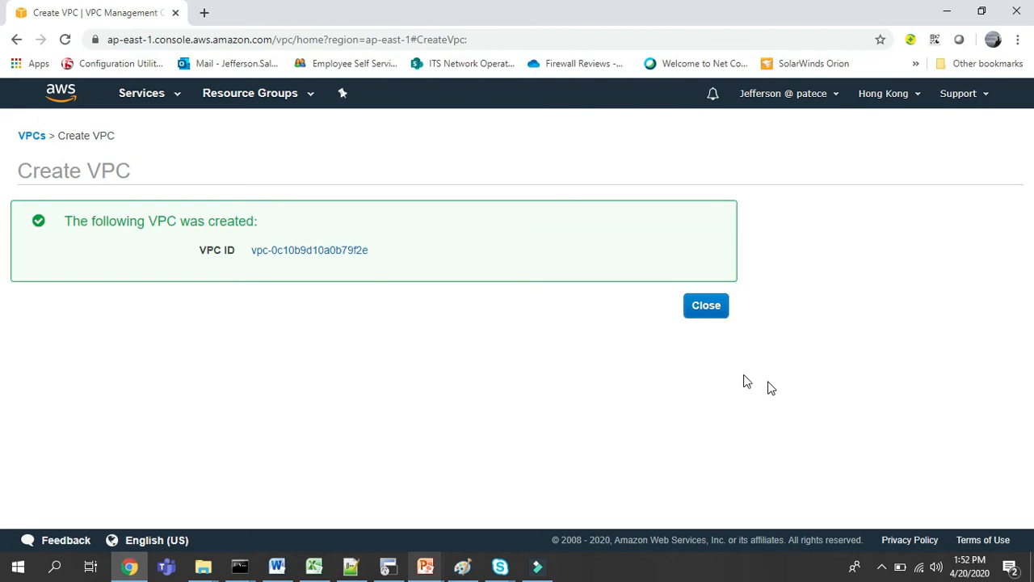
{"action": "left_click", "coordinate": [356, 251]}
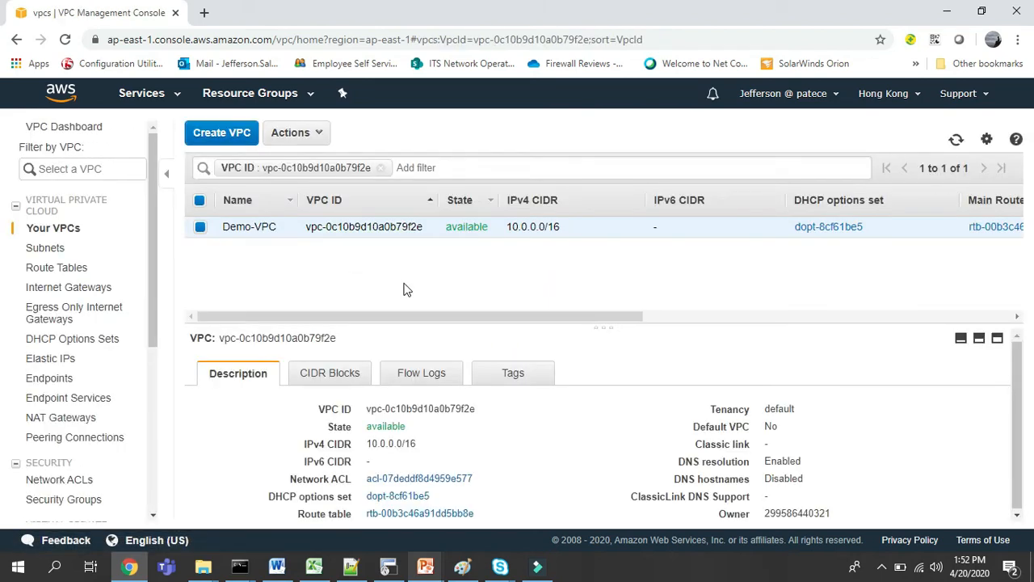
Start a new subnet named Demo-PubSub in Demo-VPC, availability zone ap-east-1a.
{"action": "left_click", "coordinate": [422, 318]}
{"action": "mouse_move", "coordinate": [421, 318]}
{"action": "left_mouse_down"}
{"action": "mouse_move", "coordinate": [458, 315]}
{"action": "mouse_move", "coordinate": [416, 317]}
{"action": "left_mouse_up"}
{"action": "left_click", "coordinate": [62, 249]}
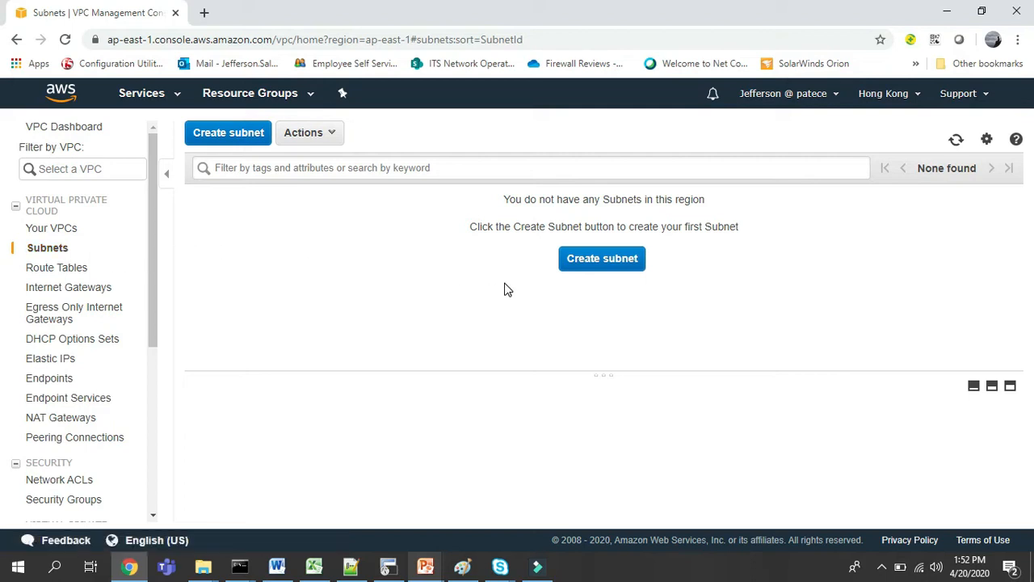
{"action": "left_click", "coordinate": [588, 265]}
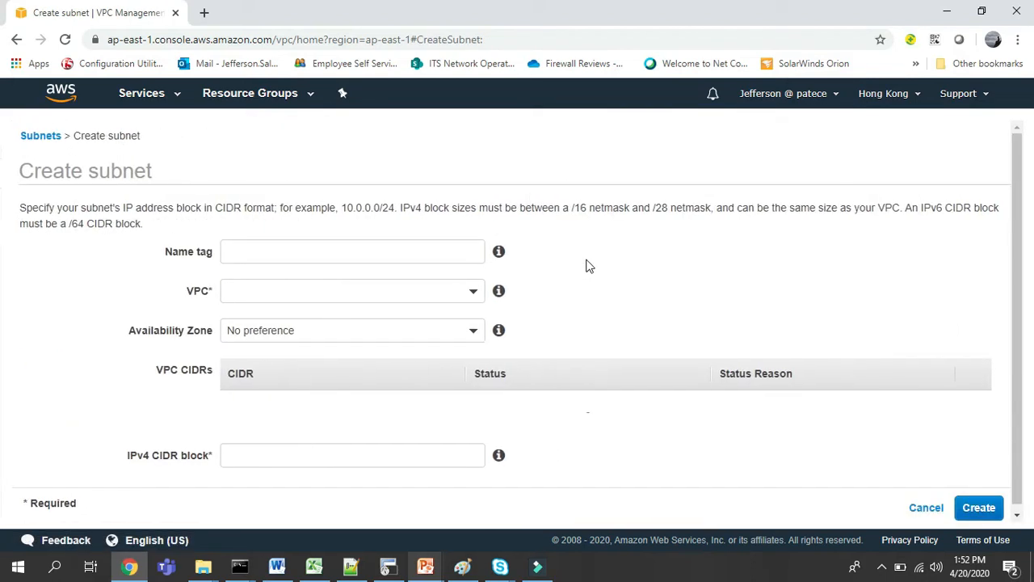
{"action": "left_click", "coordinate": [407, 251]}
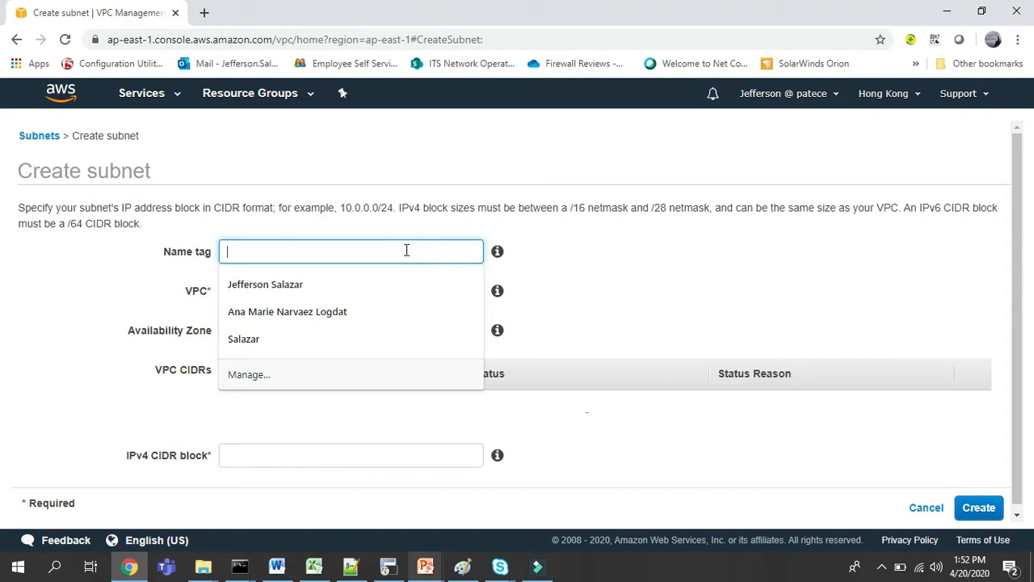
{"action": "type", "text": "Demo-PubSub"}
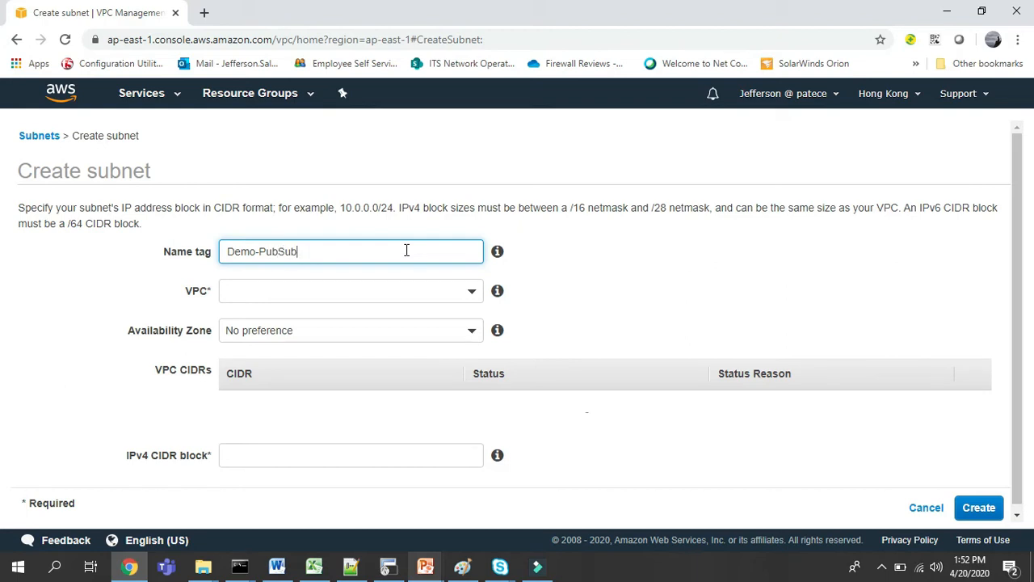
{"action": "left_click", "coordinate": [406, 295]}
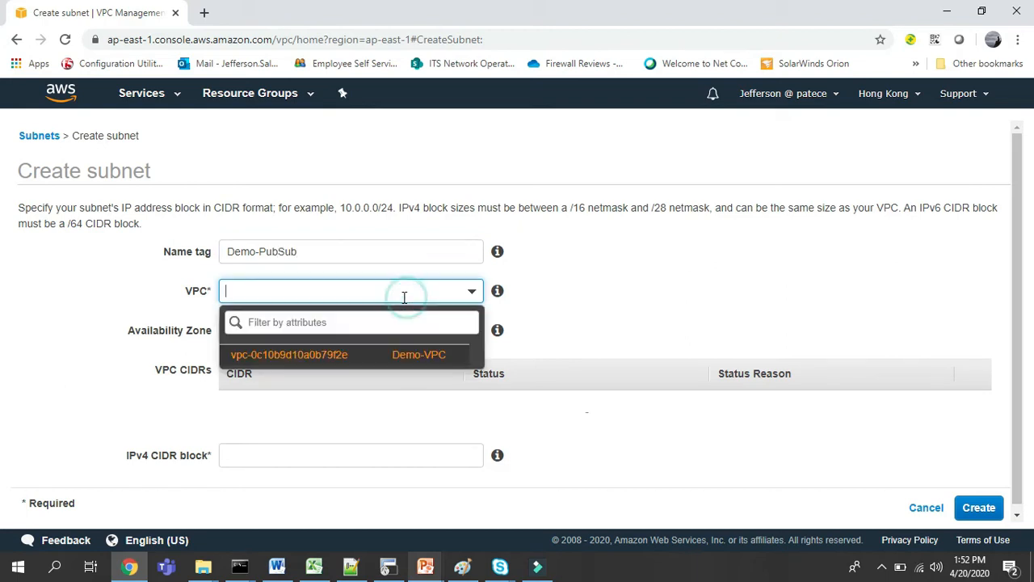
{"action": "left_click", "coordinate": [349, 355]}
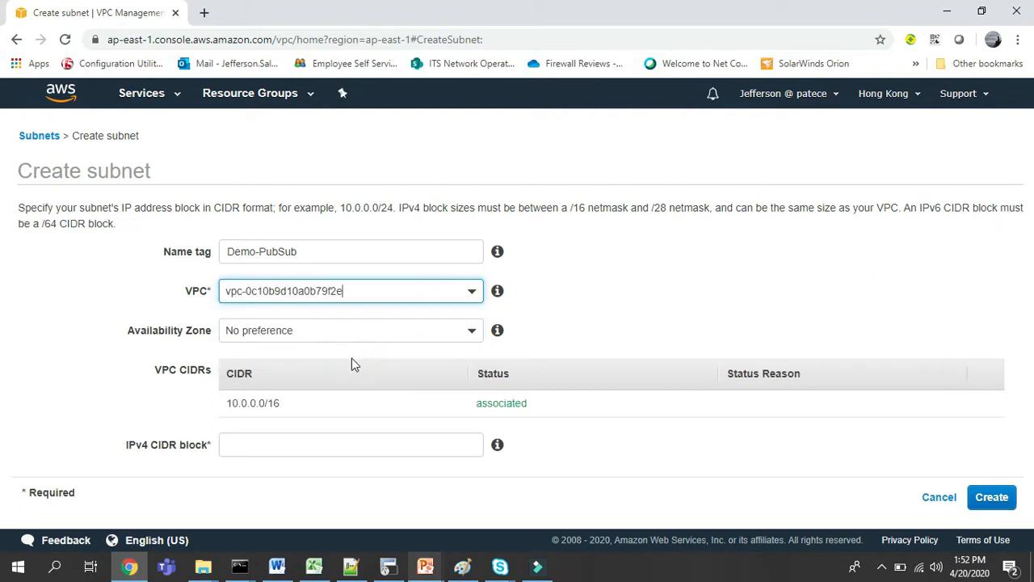
{"action": "left_click", "coordinate": [343, 331]}
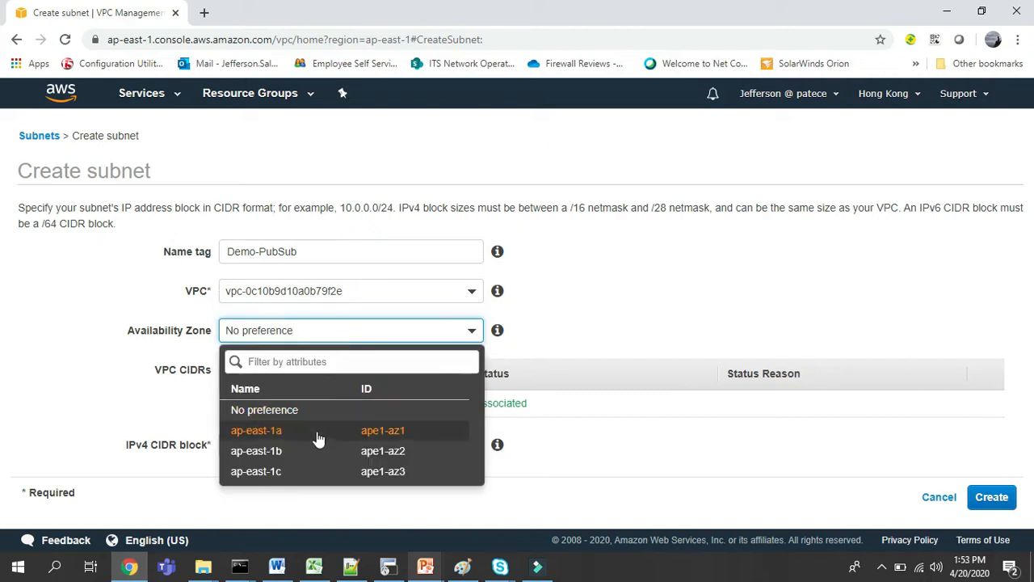
{"action": "left_click", "coordinate": [315, 433]}
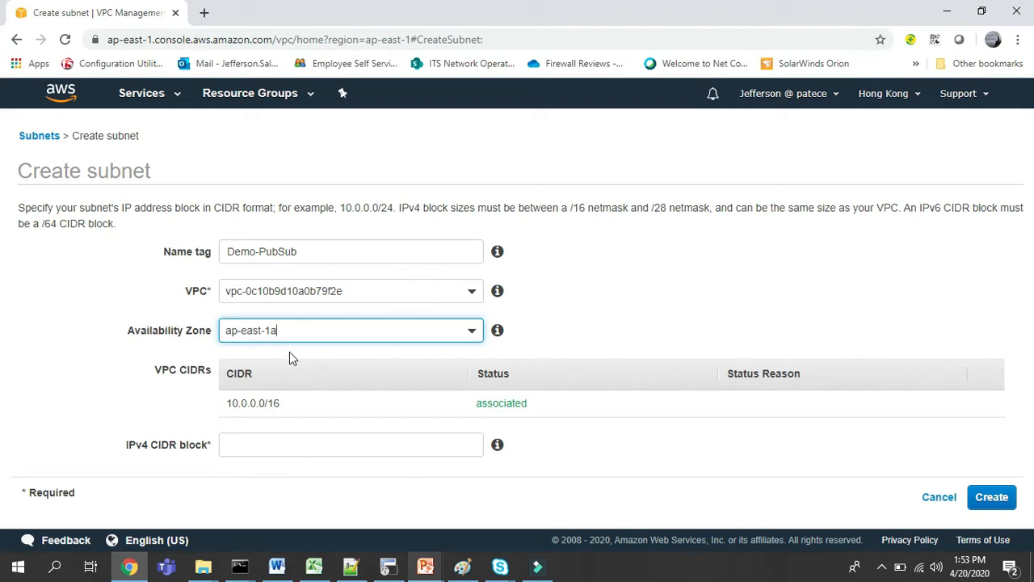
Give the subnet IPv4 CIDR 10.0.1.0/24 per the diagram, create it and close the confirmation.
{"action": "left_click", "coordinate": [357, 442]}
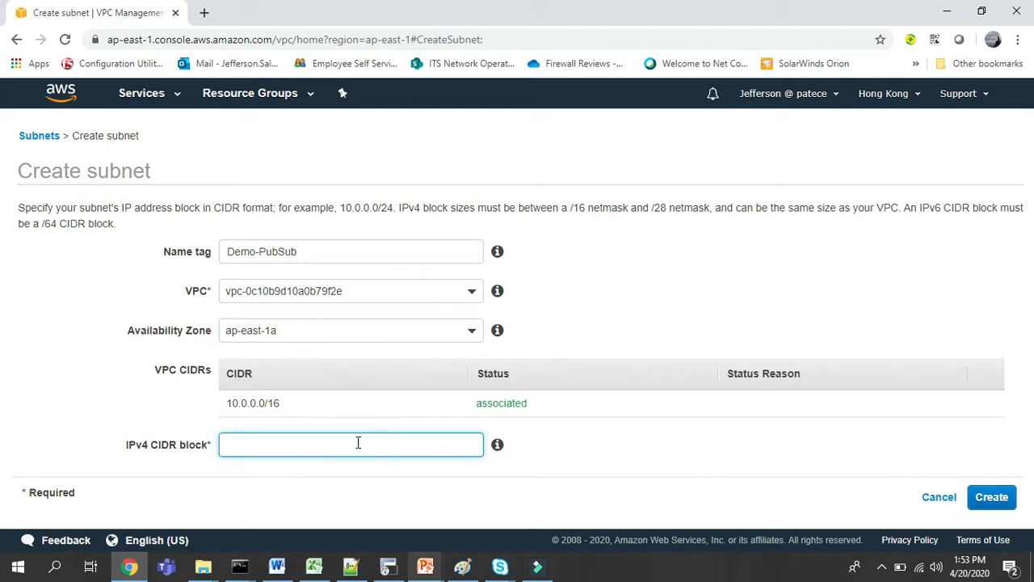
{"action": "mouse_move", "coordinate": [425, 566]}
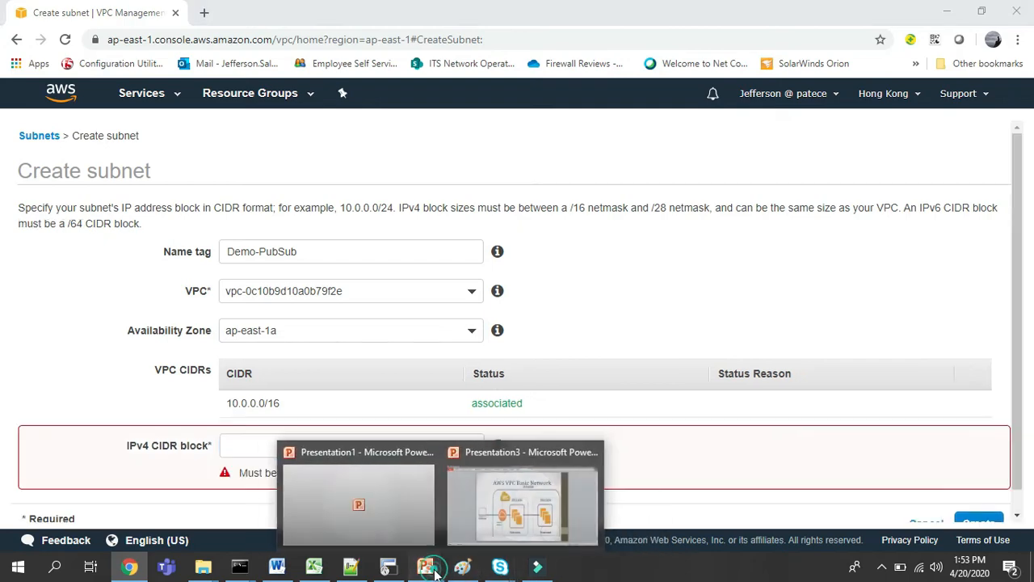
{"action": "left_click", "coordinate": [493, 509]}
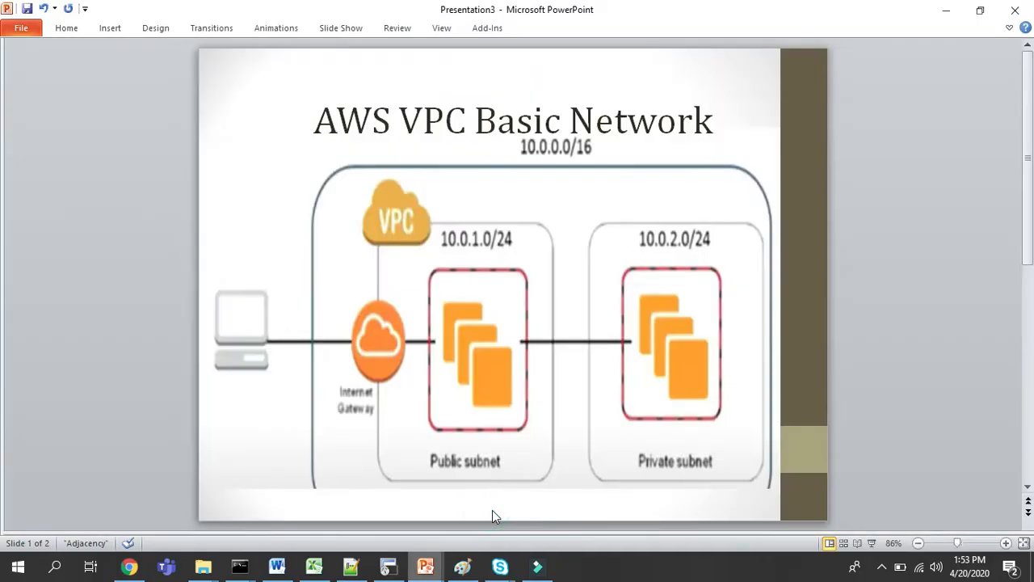
{"action": "left_click", "coordinate": [946, 10]}
{"action": "type", "text": "10.0.1.0/24"}
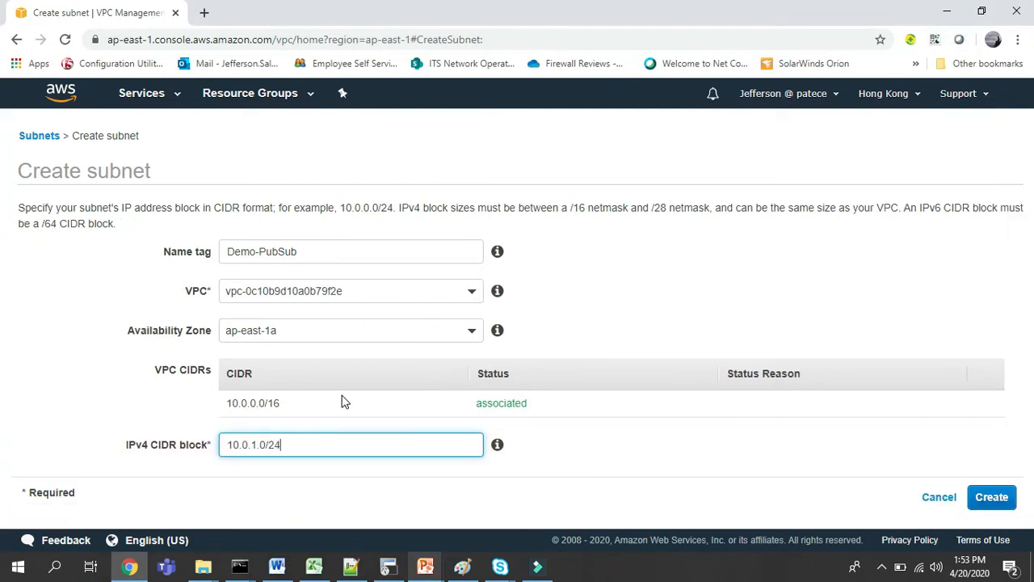
{"action": "left_click", "coordinate": [983, 501]}
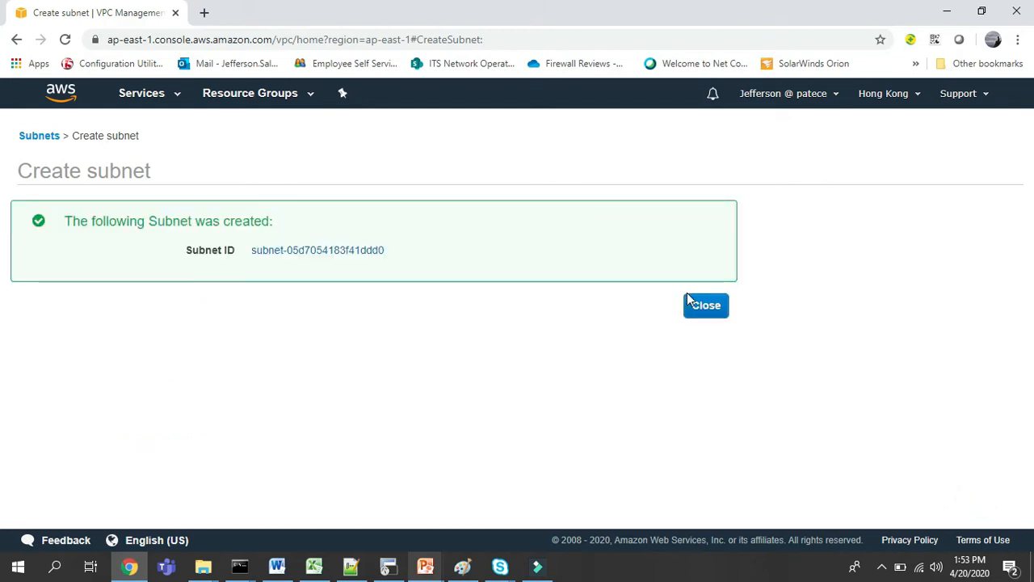
{"action": "left_click", "coordinate": [700, 312]}
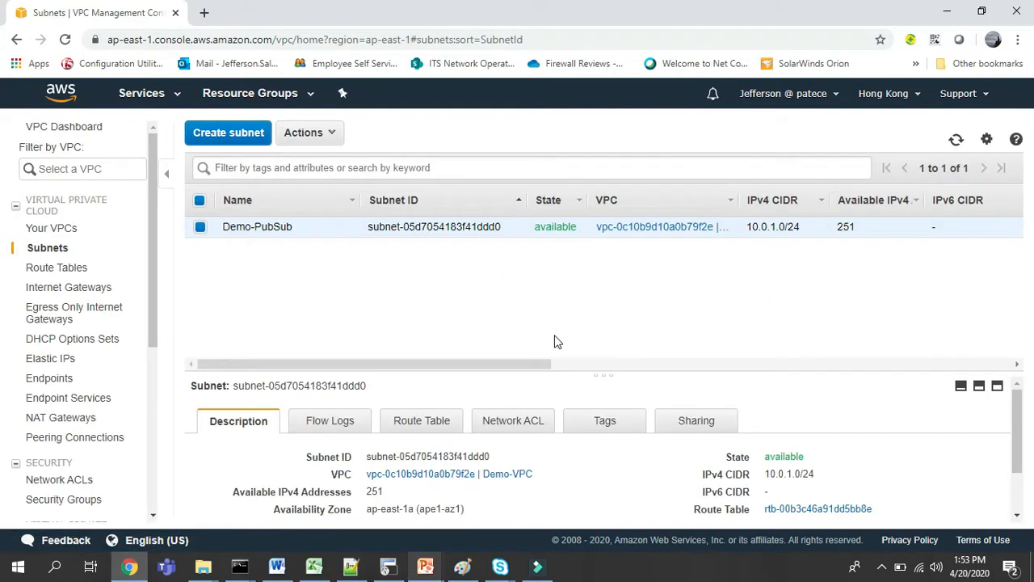
Start a second subnet named Demo-PriSub in Demo-VPC, availability zone ap-east-1a.
{"action": "left_click", "coordinate": [230, 136]}
{"action": "left_click", "coordinate": [302, 251]}
{"action": "type", "text": "Demo-PriSub"}
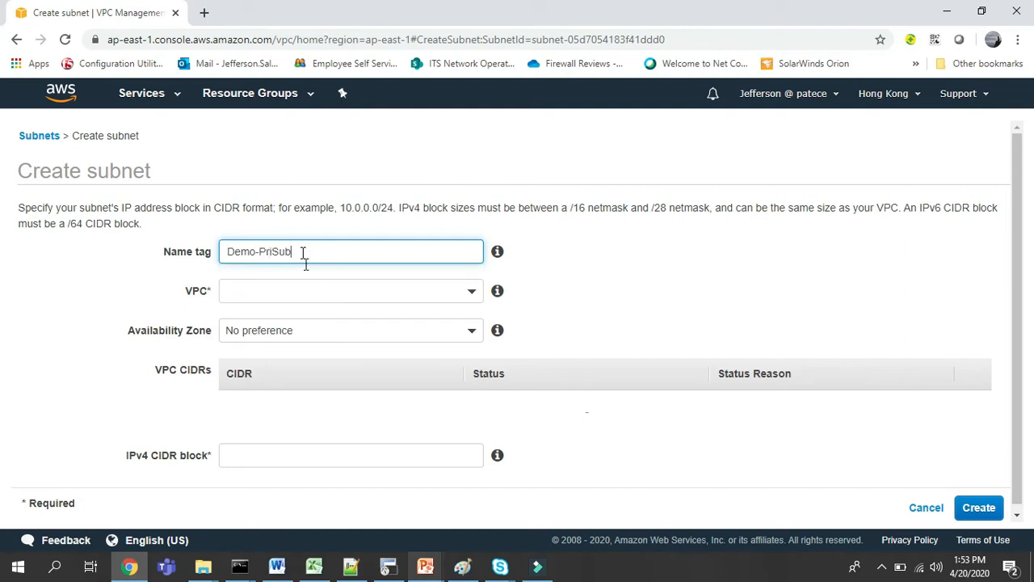
{"action": "left_click", "coordinate": [315, 291]}
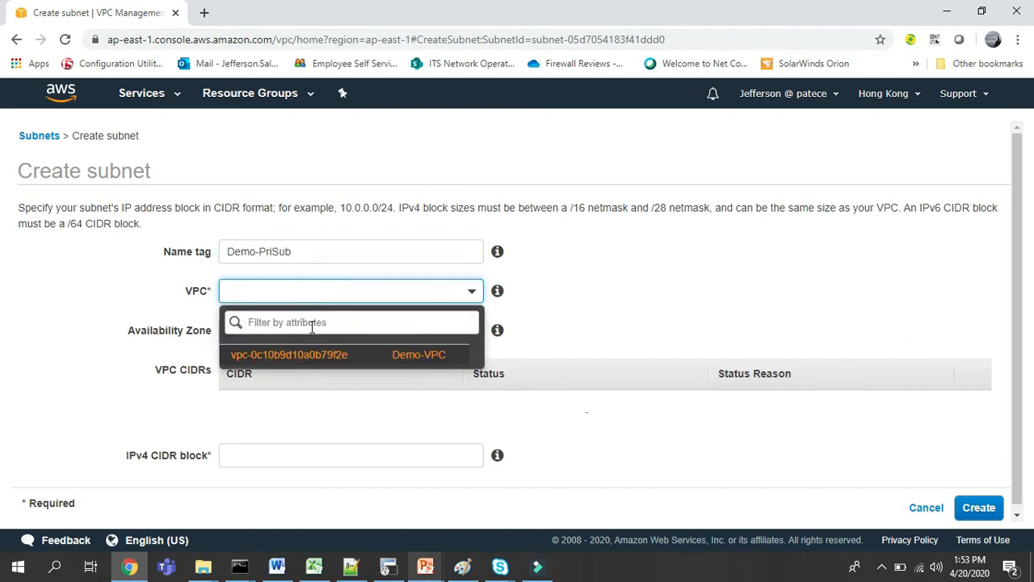
{"action": "left_click", "coordinate": [309, 355]}
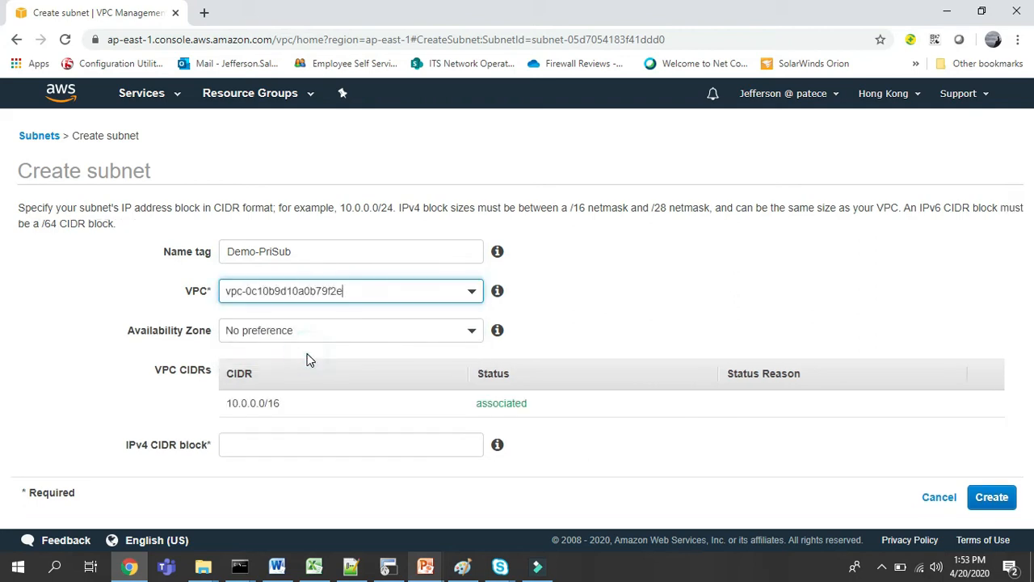
{"action": "left_click", "coordinate": [376, 332]}
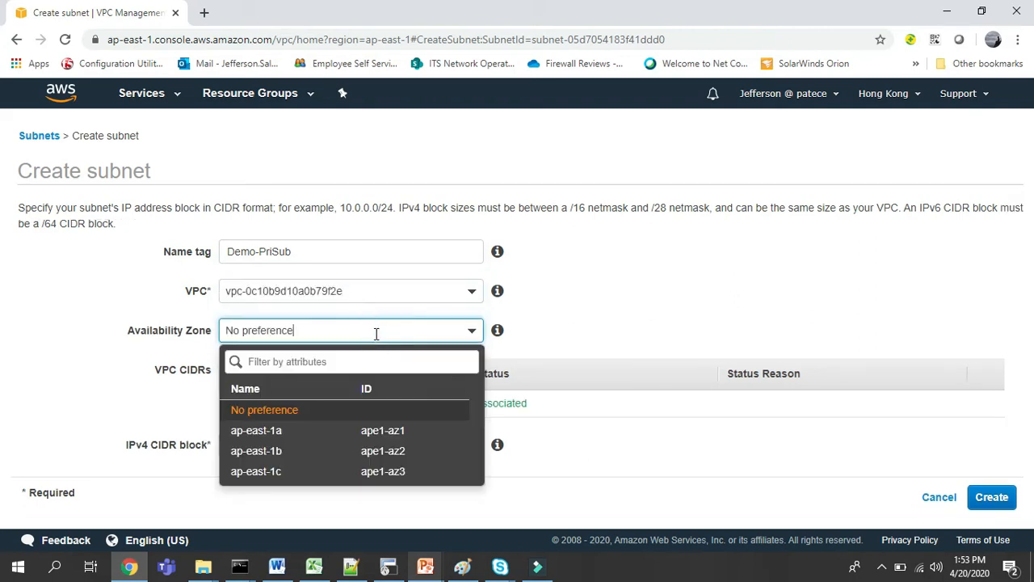
{"action": "left_click", "coordinate": [320, 436]}
{"action": "left_click", "coordinate": [69, 388]}
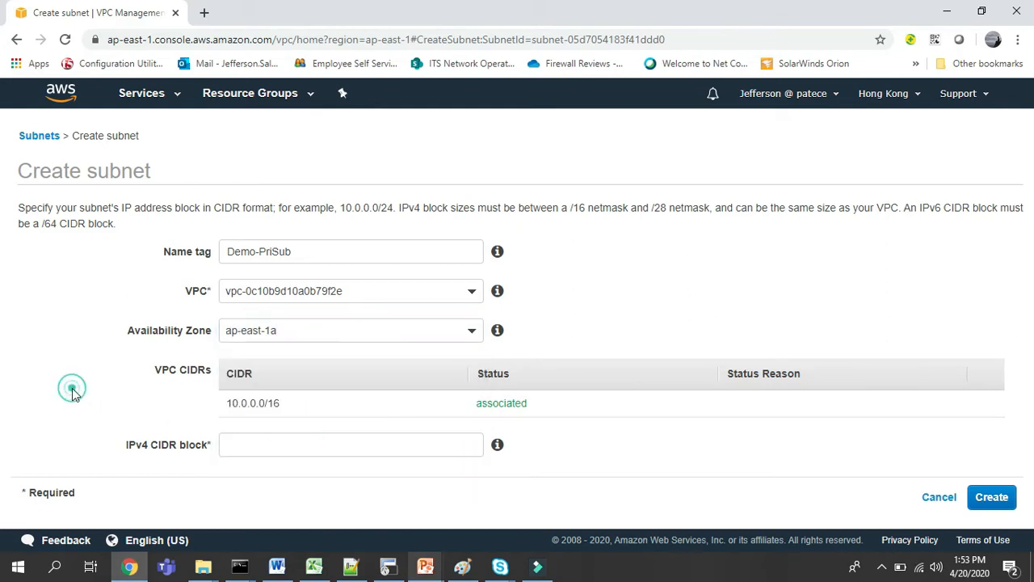
Give it IPv4 CIDR 10.0.2.0/24, create it and close the confirmation.
{"action": "left_click", "coordinate": [333, 442]}
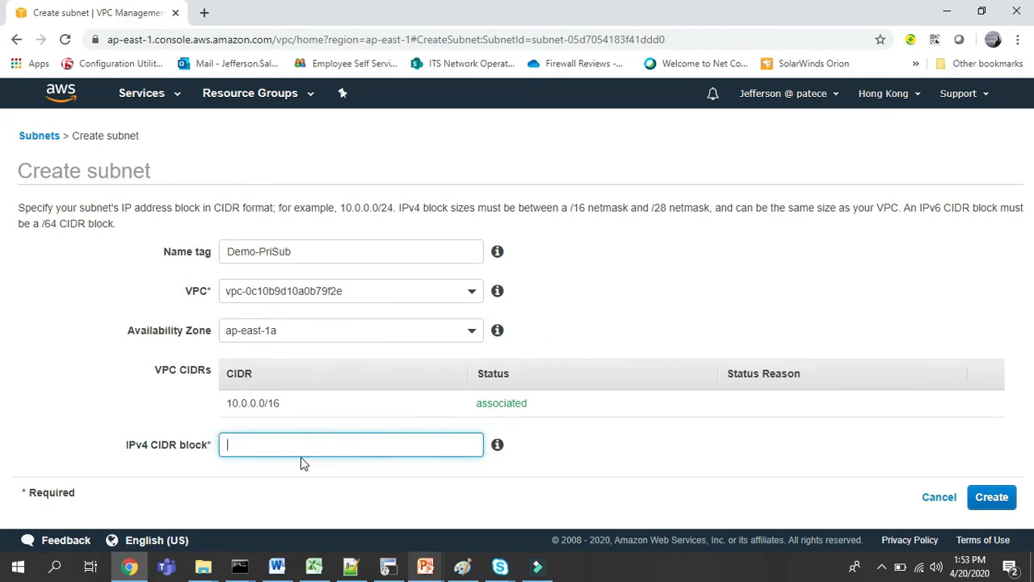
{"action": "type", "text": "10.0.2.0/24"}
{"action": "left_click", "coordinate": [1002, 497]}
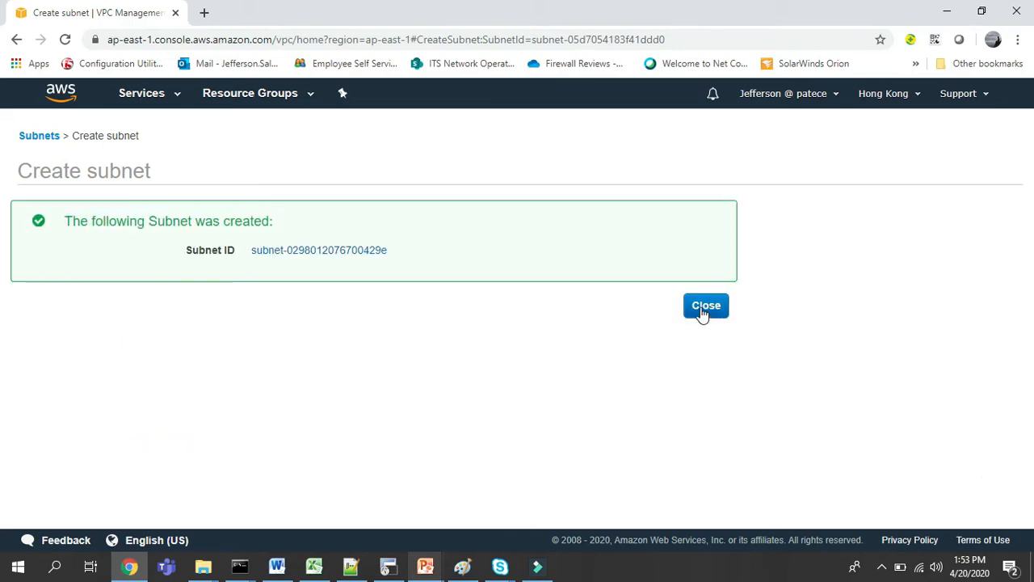
{"action": "left_click", "coordinate": [700, 307]}
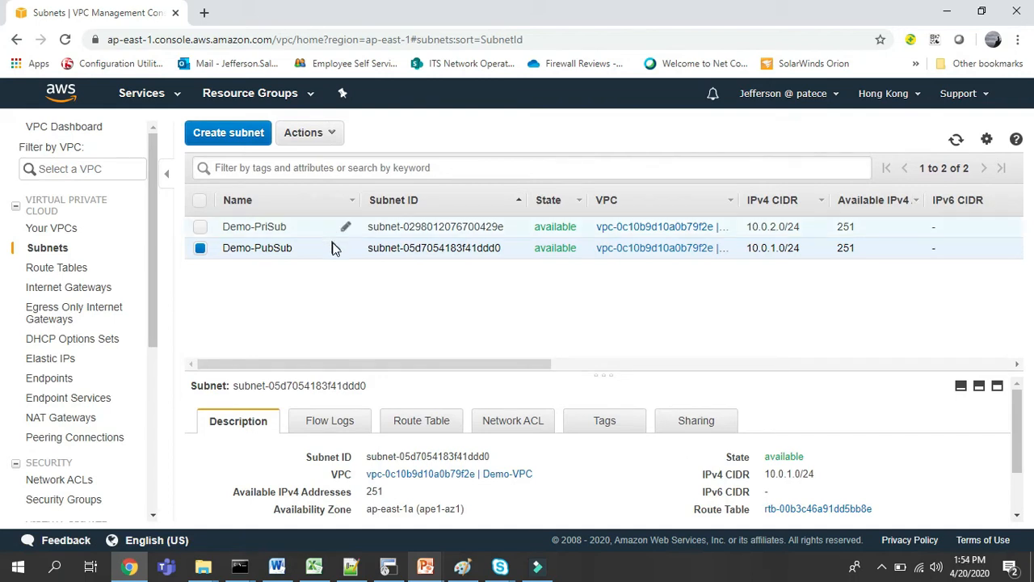
Review the network diagram presentation, then go to the Internet Gateways page.
{"action": "mouse_move", "coordinate": [425, 565]}
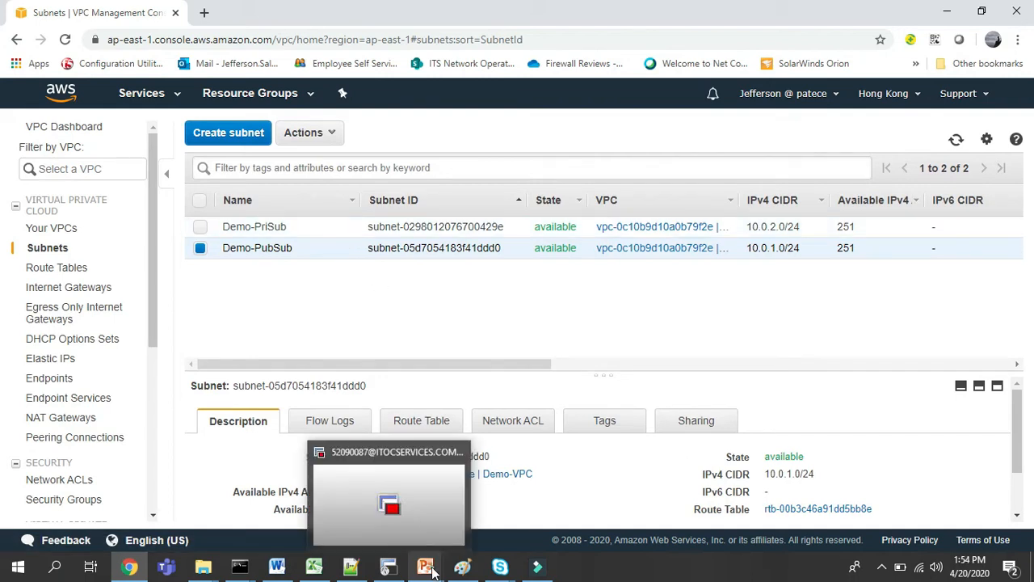
{"action": "left_click", "coordinate": [530, 467]}
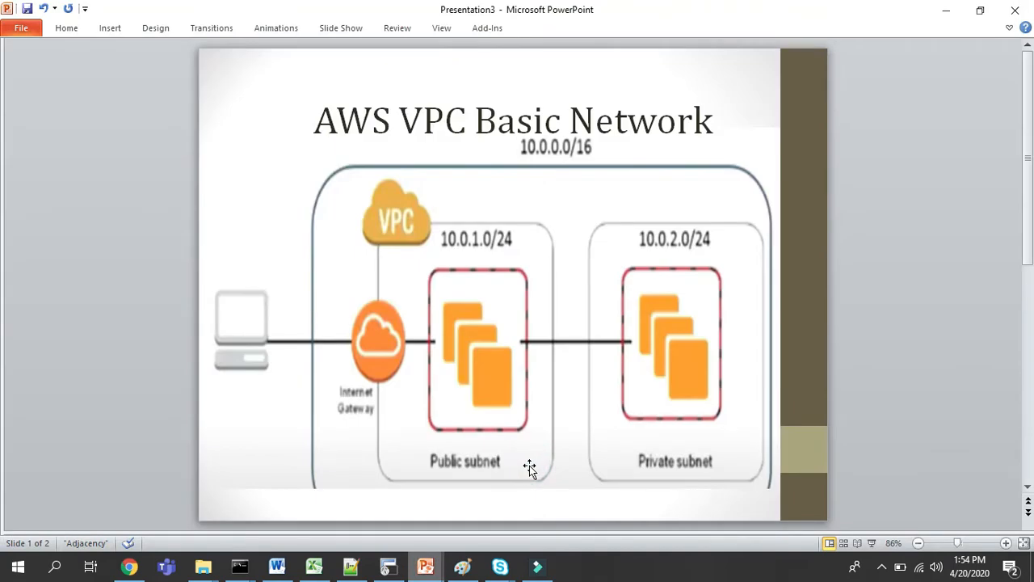
{"action": "left_click", "coordinate": [942, 10]}
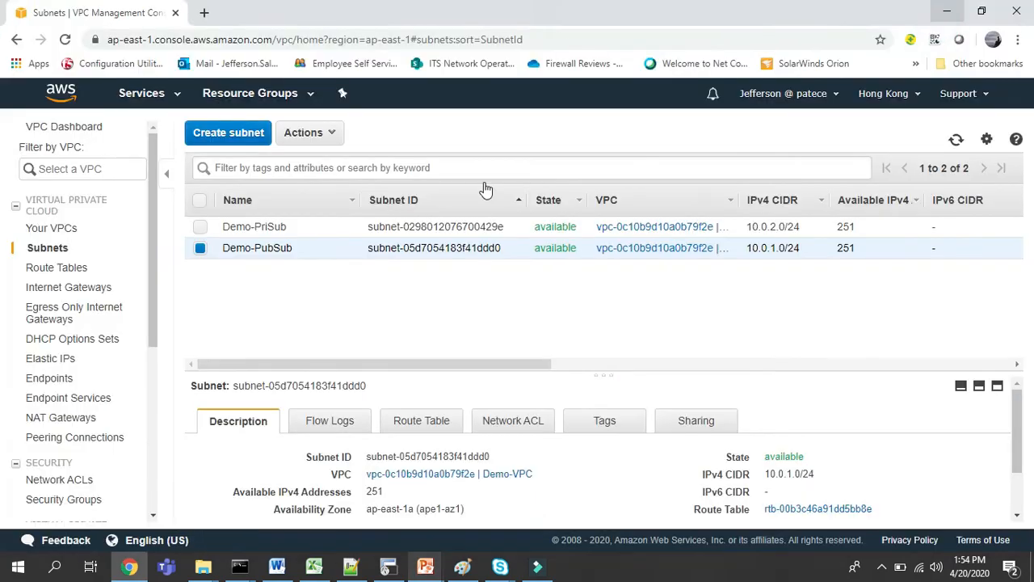
{"action": "left_click", "coordinate": [78, 284]}
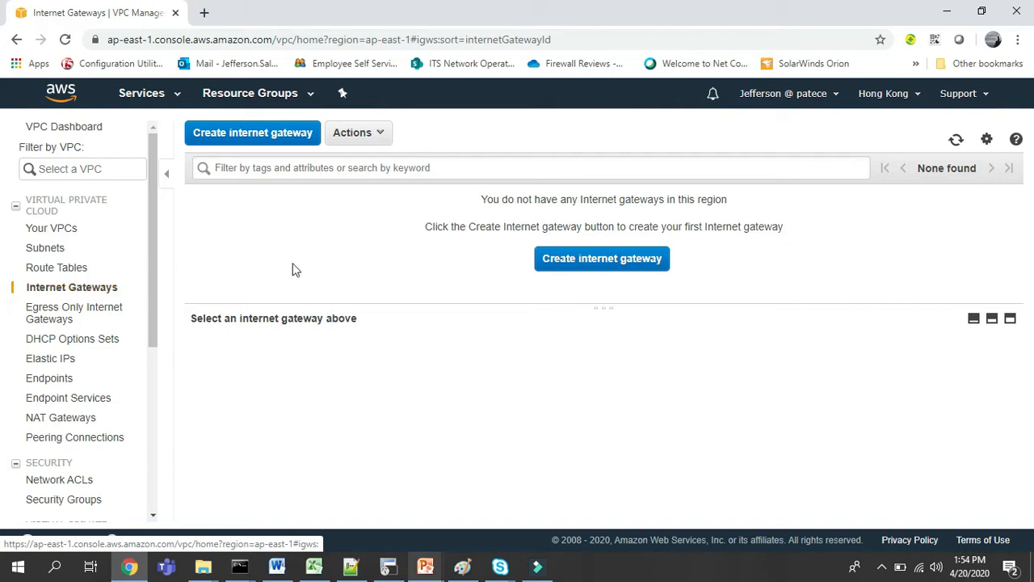
Create an internet gateway named Demo-IGW and close the confirmation.
{"action": "left_click", "coordinate": [589, 261]}
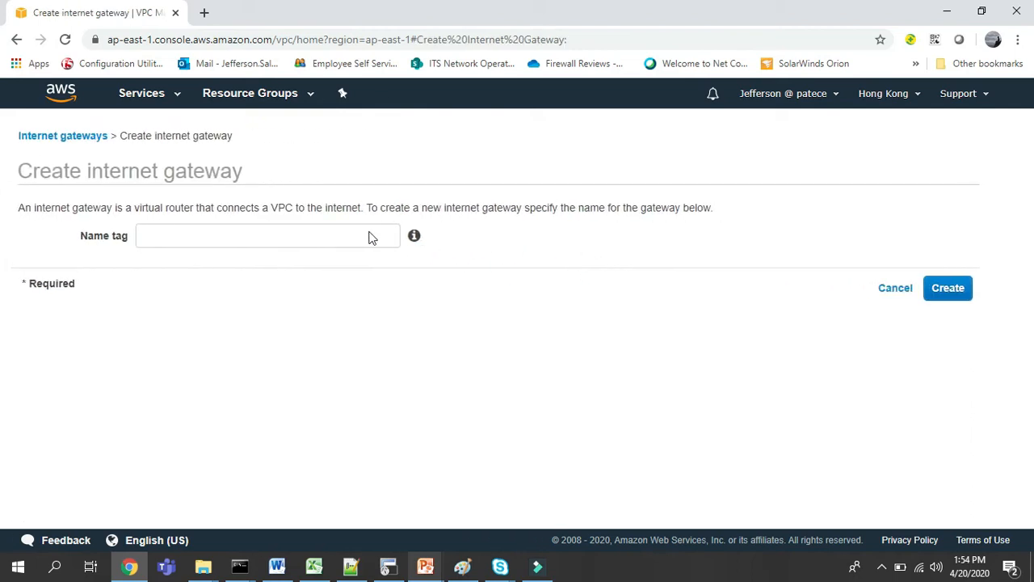
{"action": "left_click", "coordinate": [289, 234]}
{"action": "type", "text": "D"}
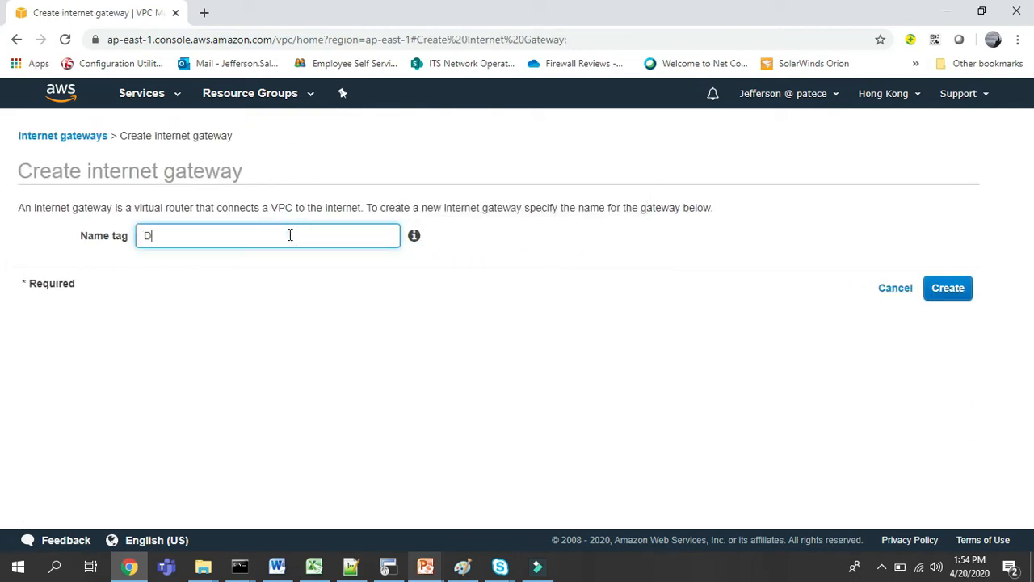
{"action": "type", "text": "emo-IW"}
{"action": "key", "text": "BackSpace"}
{"action": "type", "text": "GW"}
{"action": "left_click", "coordinate": [948, 290]}
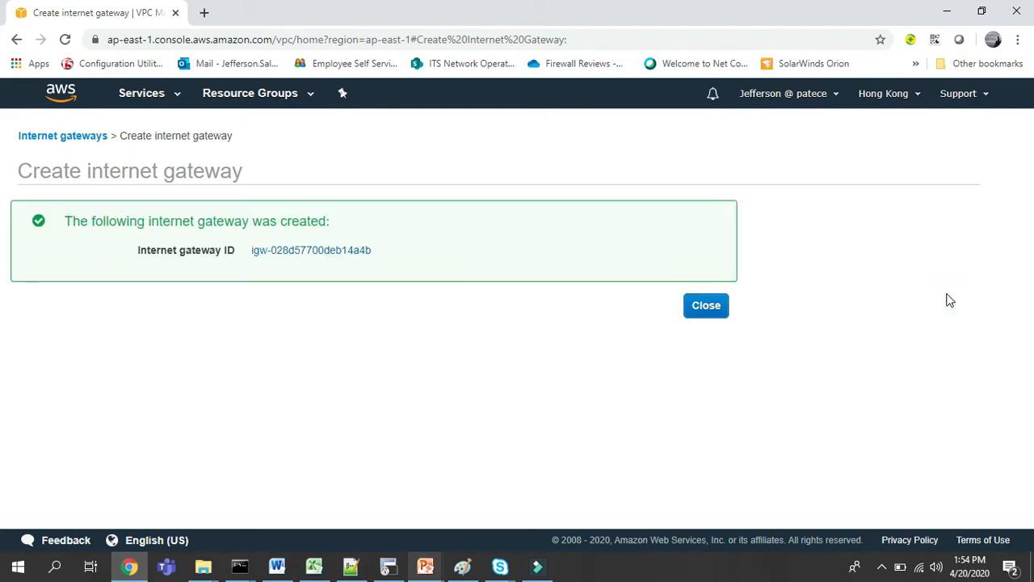
{"action": "left_click", "coordinate": [700, 309]}
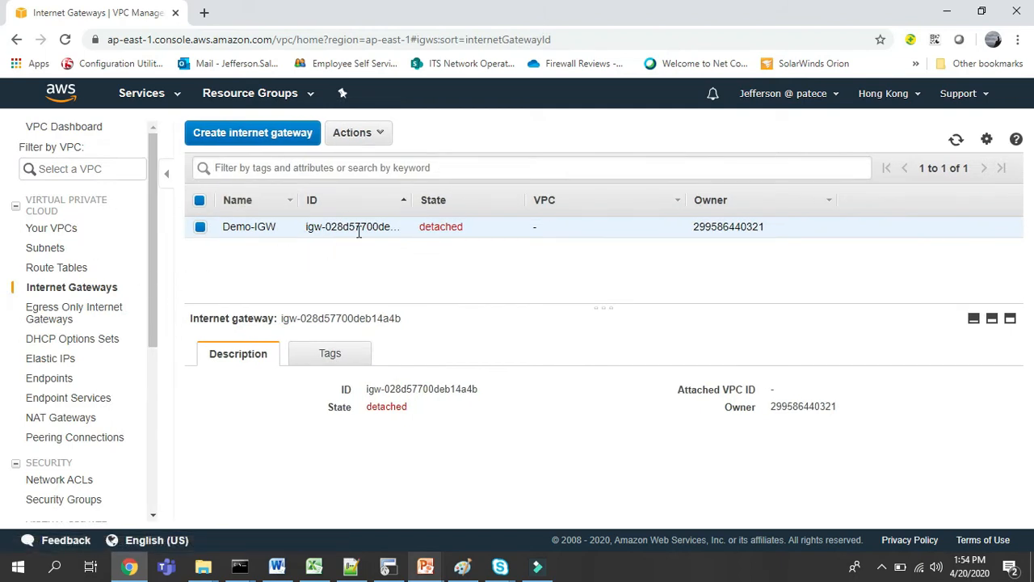
Choose Attach to VPC for Demo-IGW and select Demo-VPC.
{"action": "right_click", "coordinate": [435, 230]}
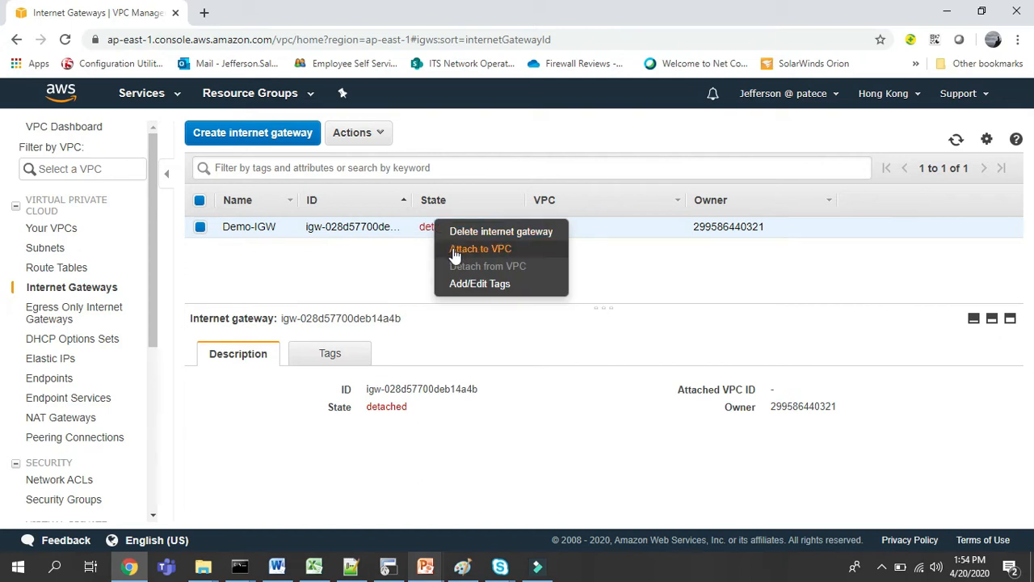
{"action": "left_click", "coordinate": [389, 255]}
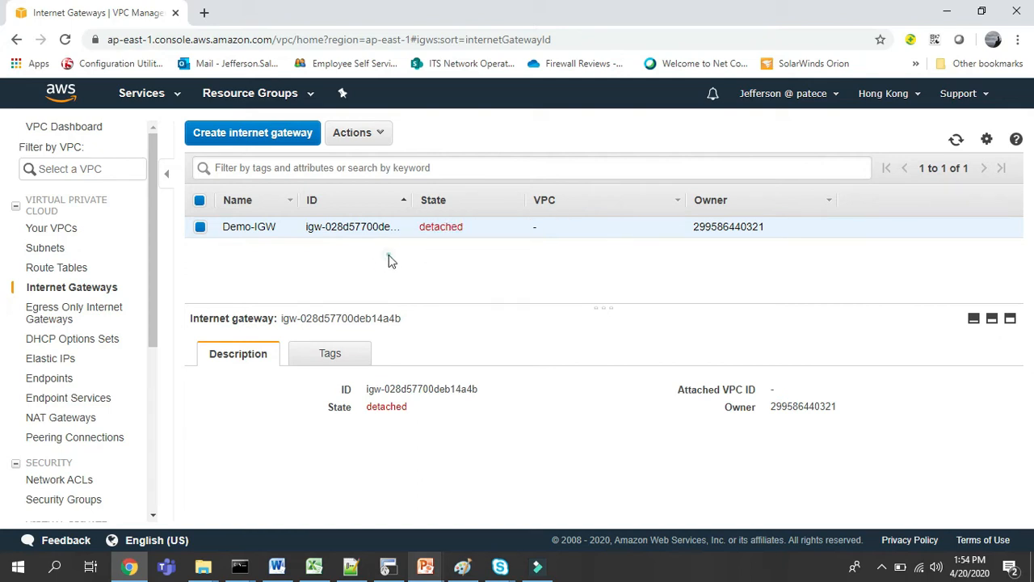
{"action": "right_click", "coordinate": [346, 232]}
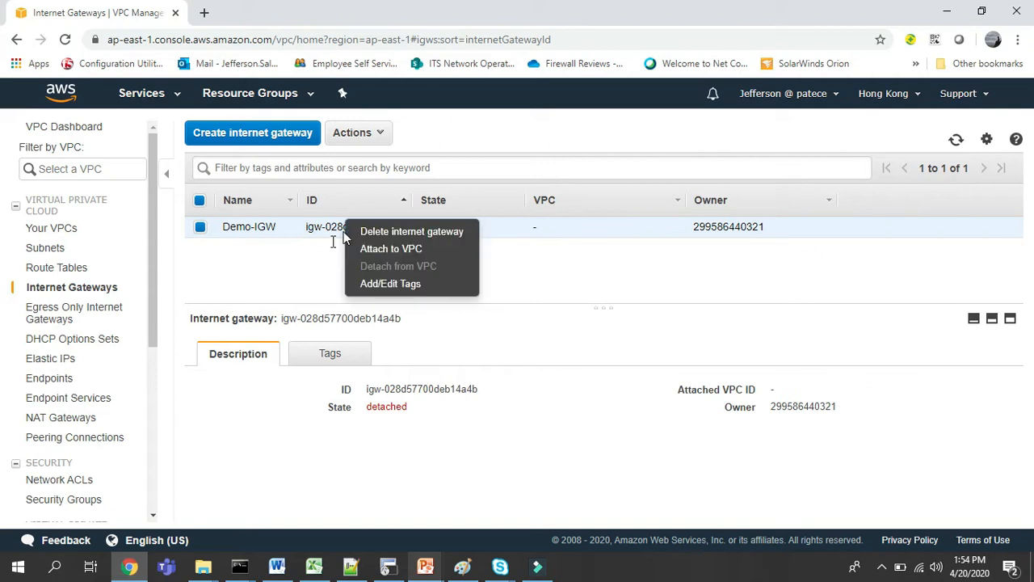
{"action": "left_click", "coordinate": [312, 257]}
{"action": "left_click", "coordinate": [380, 136]}
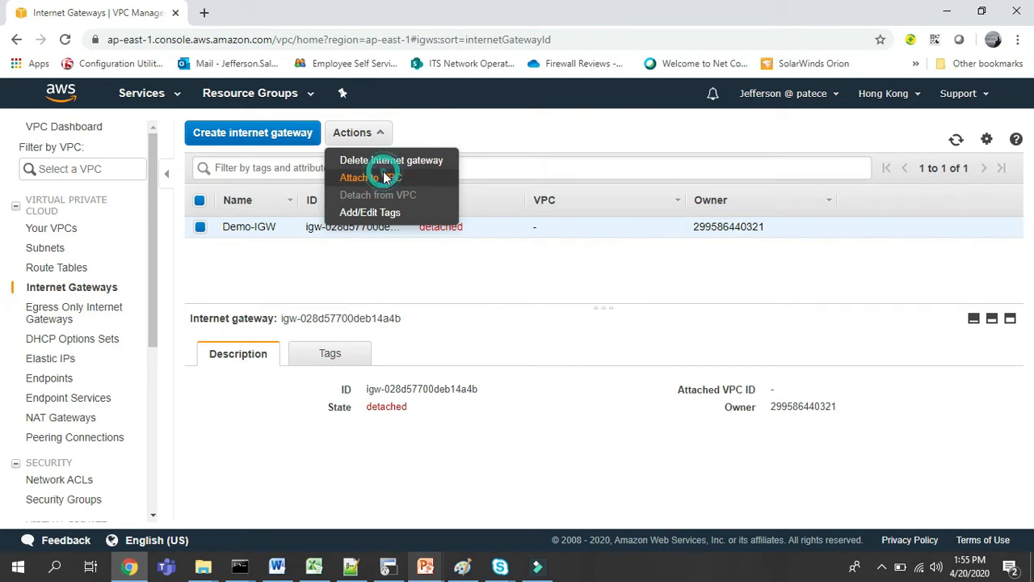
{"action": "left_click", "coordinate": [383, 177]}
{"action": "left_click", "coordinate": [428, 236]}
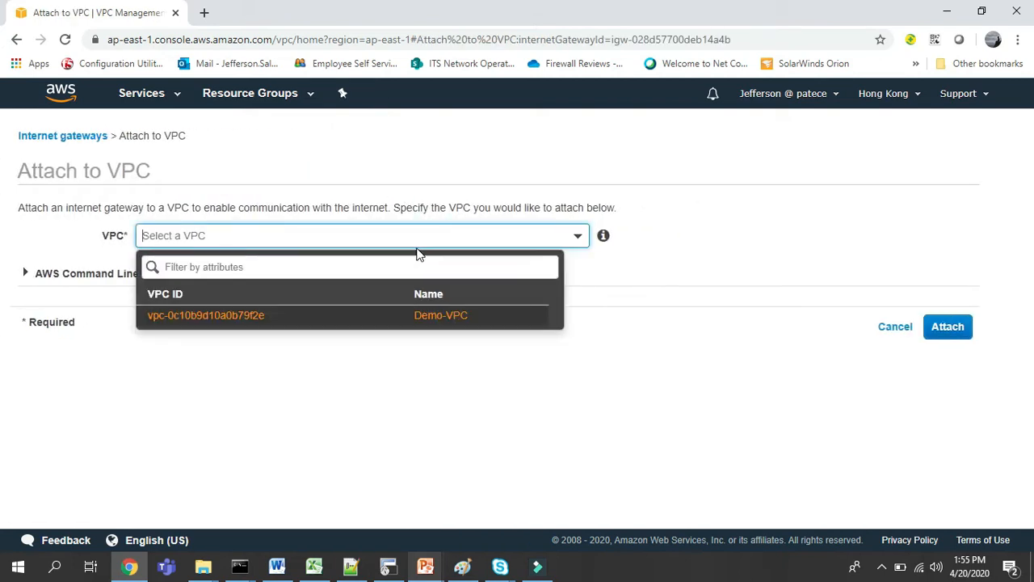
{"action": "left_click", "coordinate": [254, 317]}
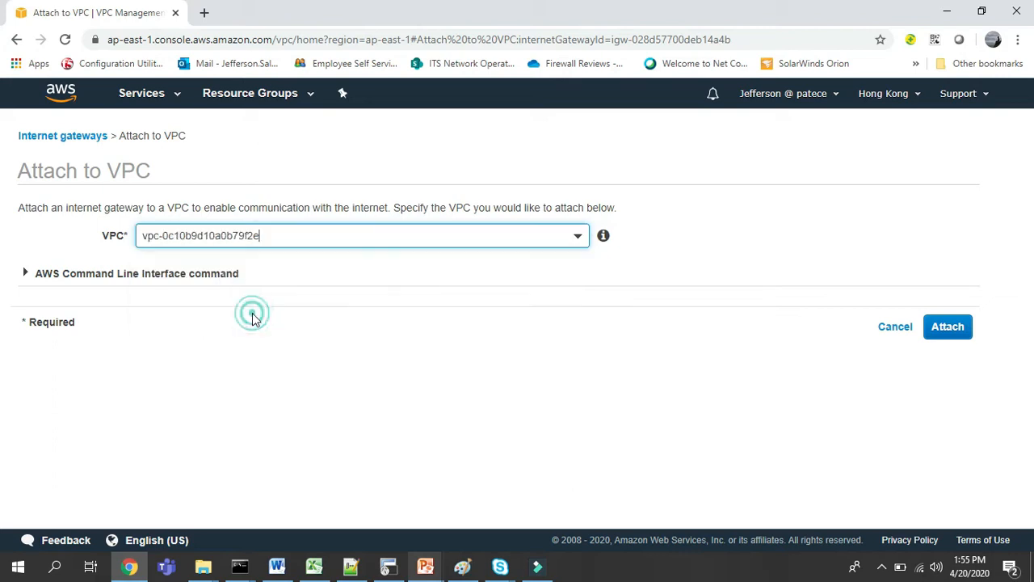
Review the equivalent CLI command, then attach Demo-IGW to Demo-VPC.
{"action": "left_click", "coordinate": [120, 276]}
{"action": "scroll", "coordinate": [323, 339], "scroll_direction": "down", "scroll_amount": 2}
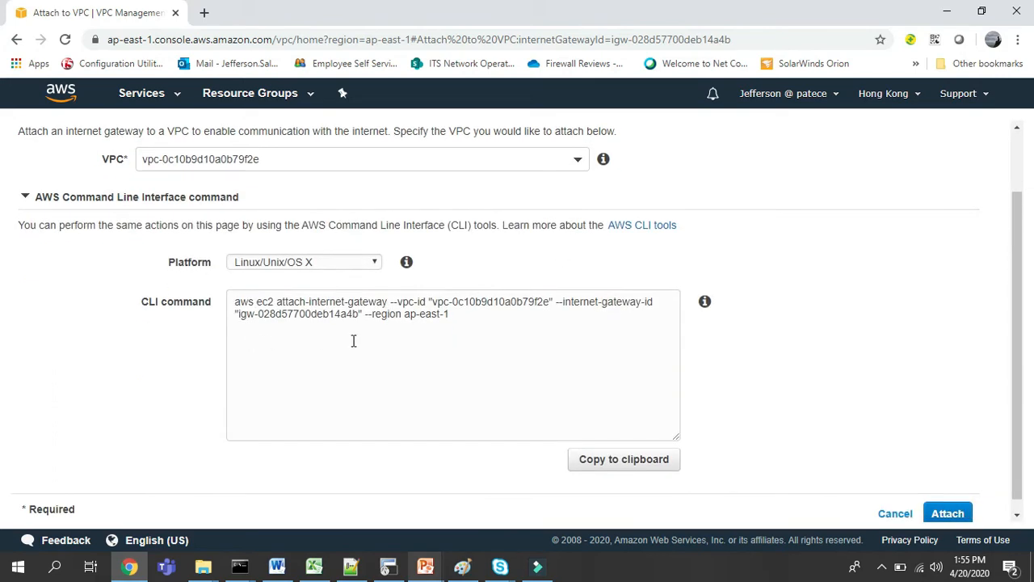
{"action": "left_click", "coordinate": [495, 313]}
{"action": "left_click", "coordinate": [175, 339]}
{"action": "scroll", "coordinate": [606, 364], "scroll_direction": "down", "scroll_amount": 1}
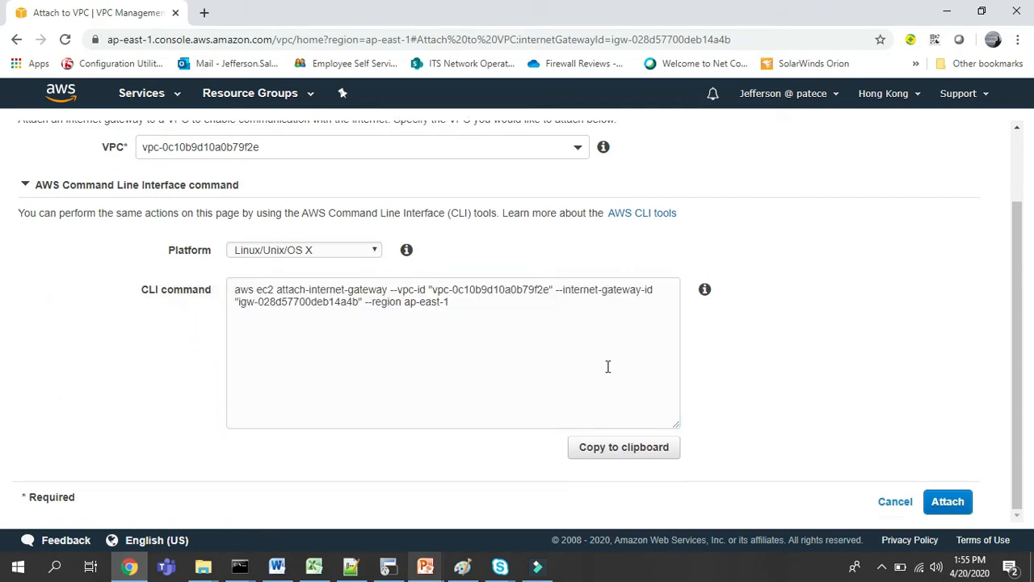
{"action": "left_click", "coordinate": [939, 504]}
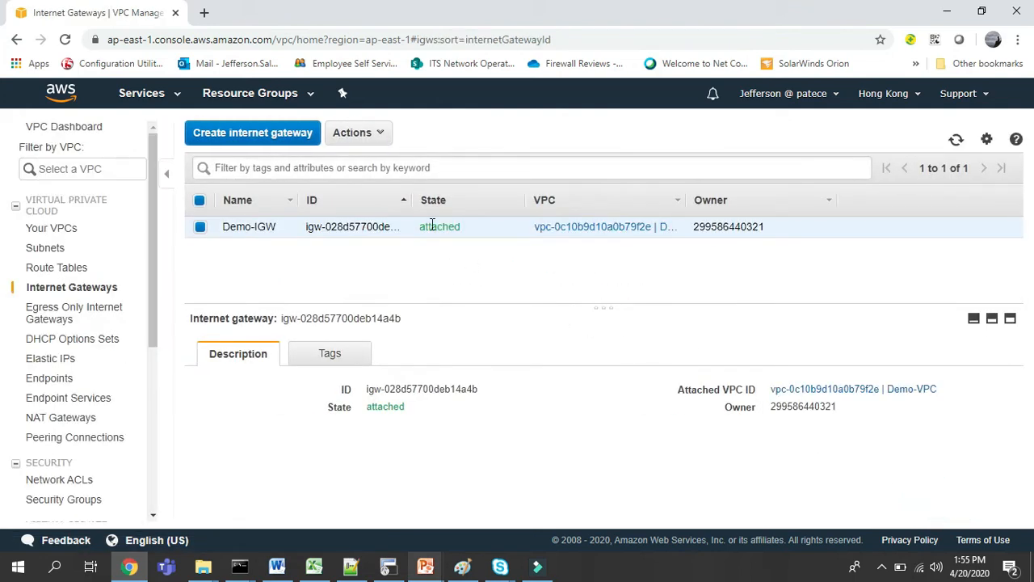
Confirm the gateway shows as attached and go to the Route Tables list.
{"action": "double_click", "coordinate": [434, 227]}
{"action": "left_click", "coordinate": [433, 259]}
{"action": "left_click", "coordinate": [438, 268]}
{"action": "left_click", "coordinate": [437, 273]}
{"action": "left_click", "coordinate": [70, 268]}
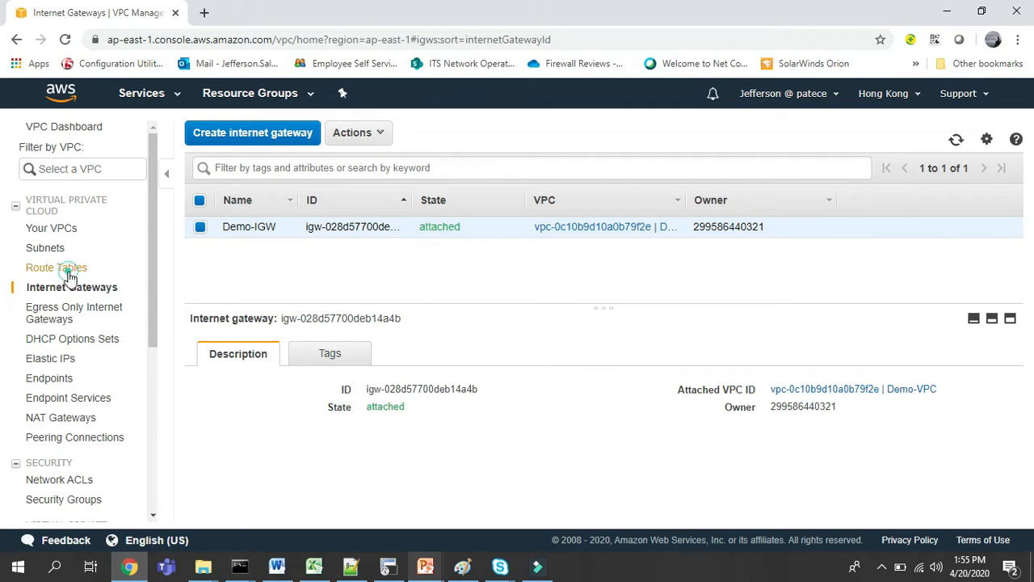
{"action": "mouse_move", "coordinate": [422, 571]}
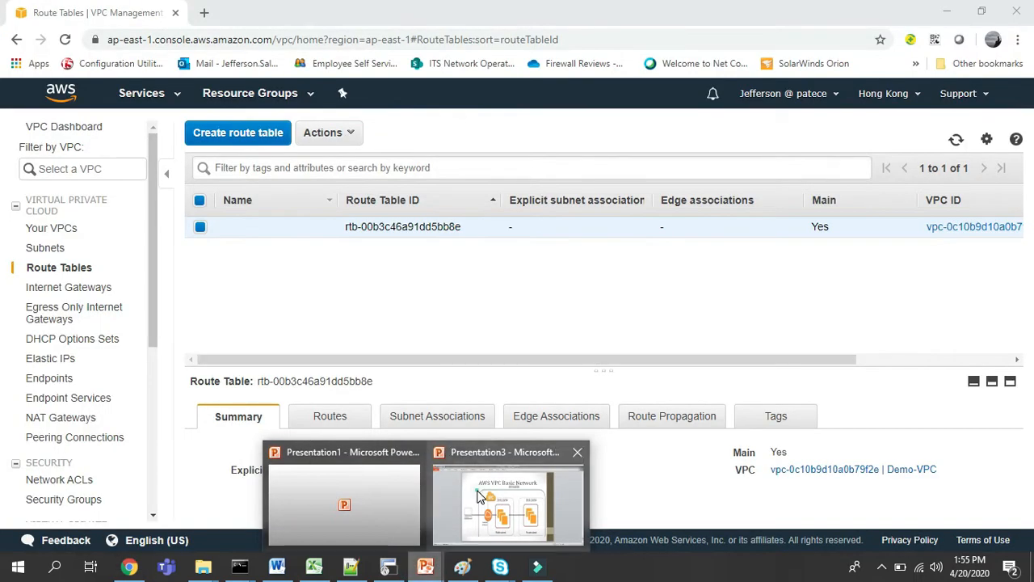
{"action": "left_click", "coordinate": [480, 497]}
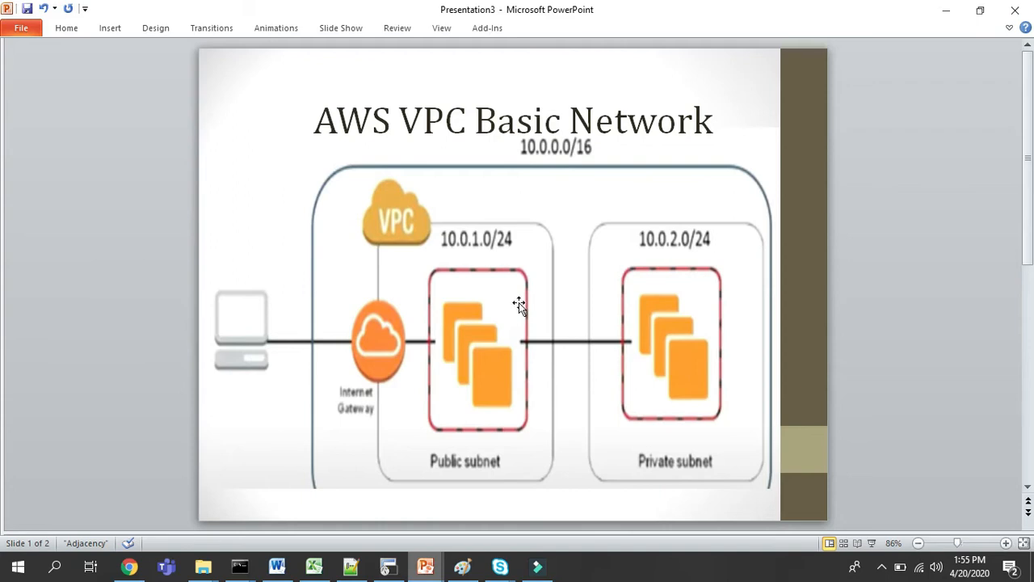
{"action": "left_click", "coordinate": [942, 10]}
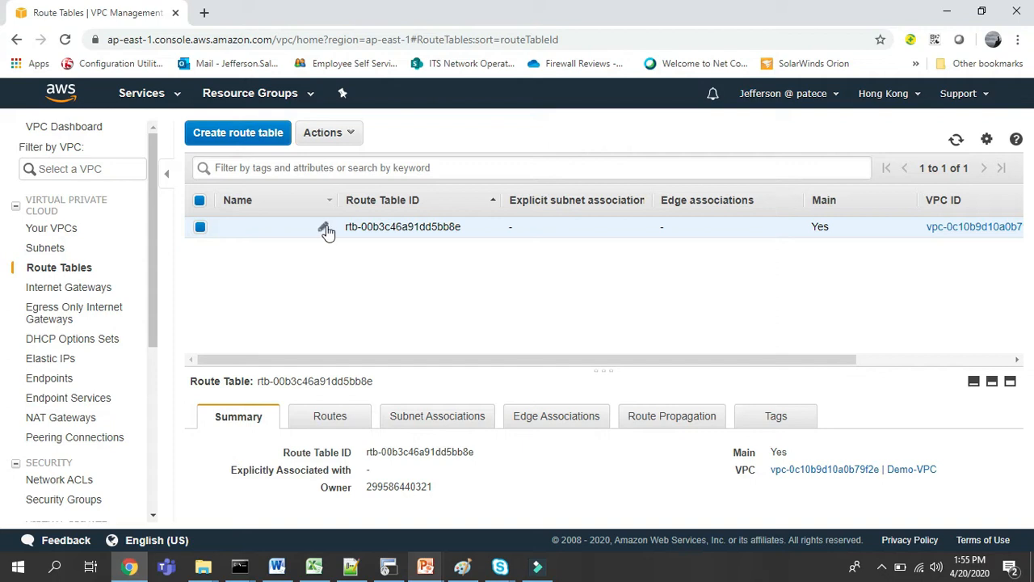
Rename Demo-VPC's main route table to Pub-RT.
{"action": "left_click", "coordinate": [327, 274]}
{"action": "mouse_move", "coordinate": [299, 228]}
{"action": "left_click", "coordinate": [323, 228]}
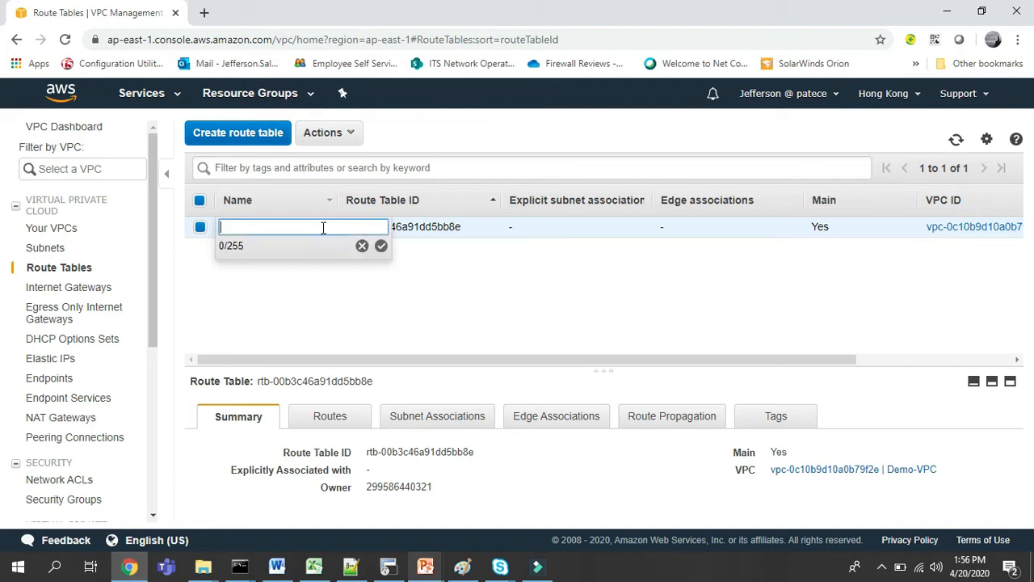
{"action": "type", "text": "Pub-RT"}
{"action": "key", "text": "Return"}
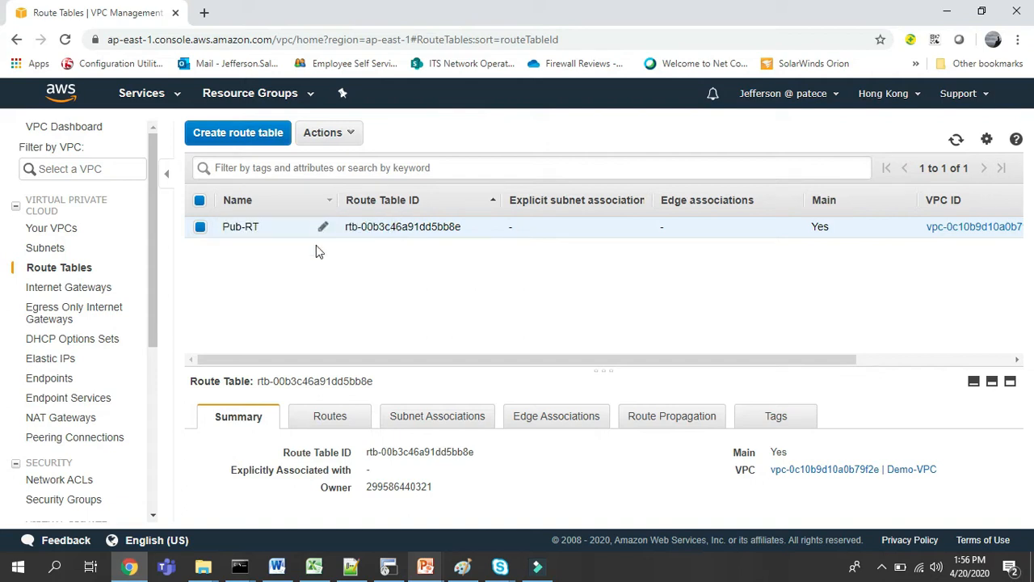
{"action": "left_click", "coordinate": [375, 228]}
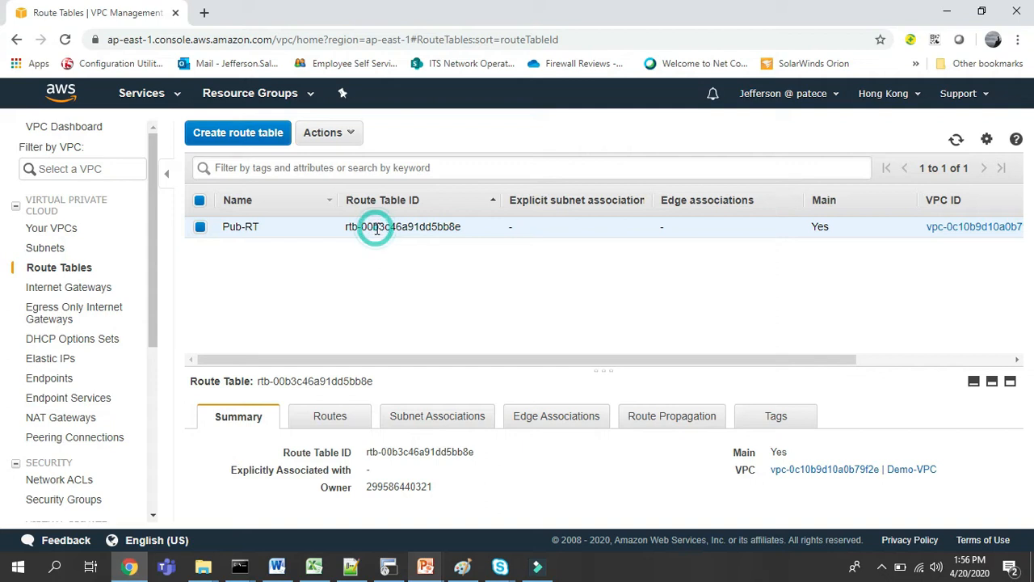
{"action": "left_click", "coordinate": [241, 133]}
Create a route table named Pri-RT in Demo-VPC.
{"action": "left_click", "coordinate": [260, 233]}
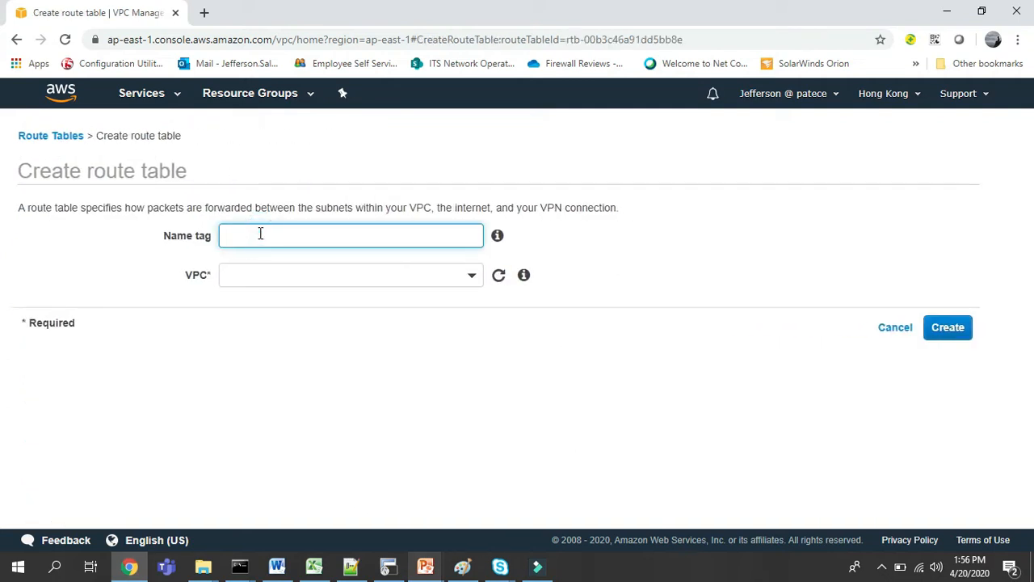
{"action": "type", "text": "PrivRT"}
{"action": "left_click", "coordinate": [315, 281]}
{"action": "left_click", "coordinate": [293, 340]}
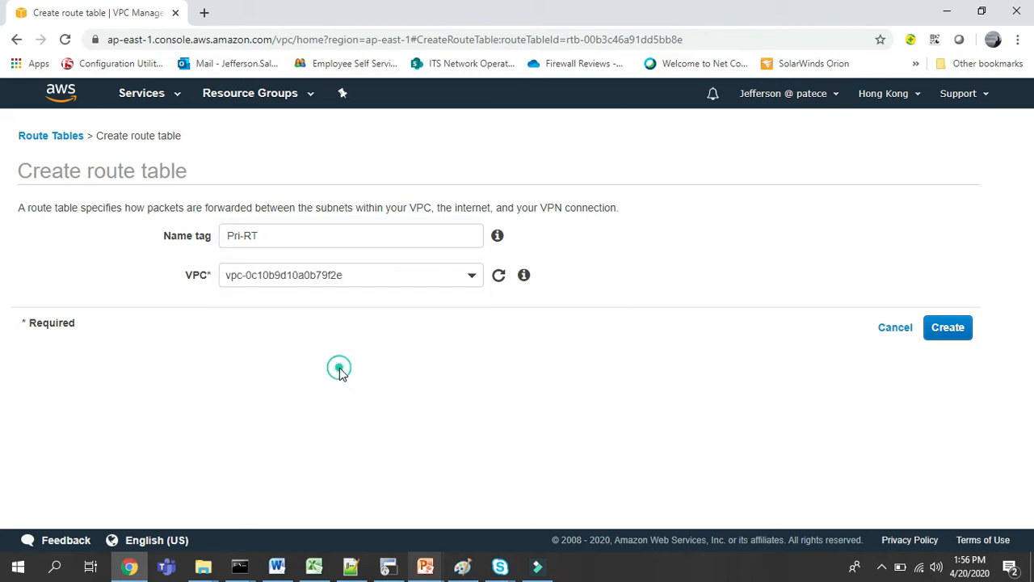
{"action": "left_click", "coordinate": [937, 330]}
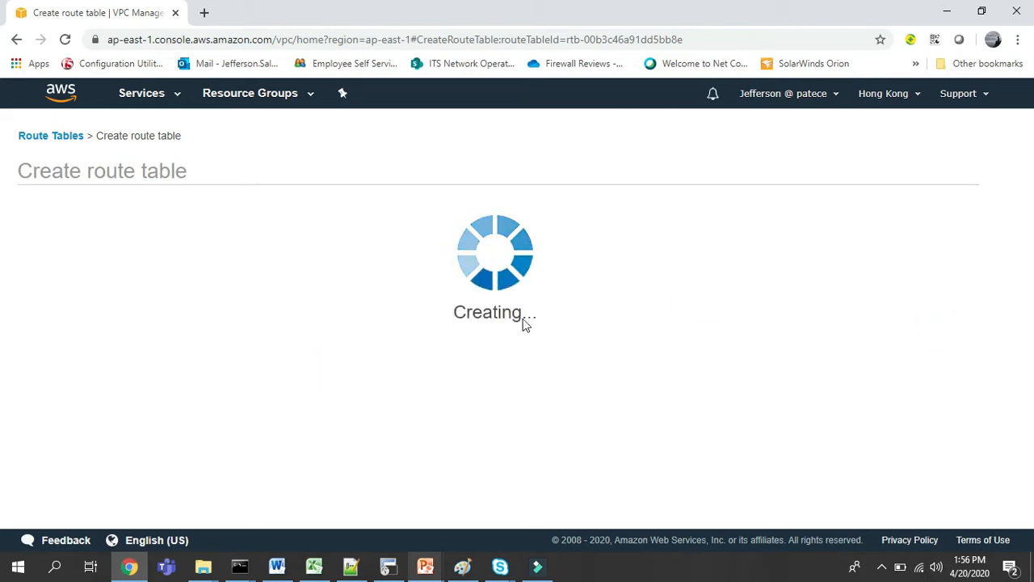
{"action": "left_click", "coordinate": [722, 306]}
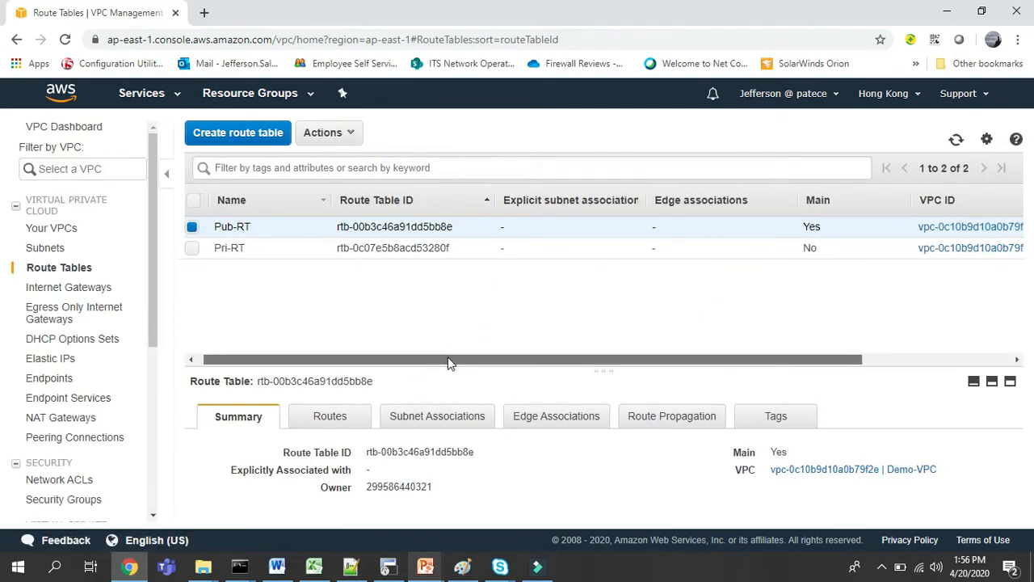
Return through Subnets to the Your VPCs list showing Demo-VPC.
{"action": "left_click", "coordinate": [365, 345]}
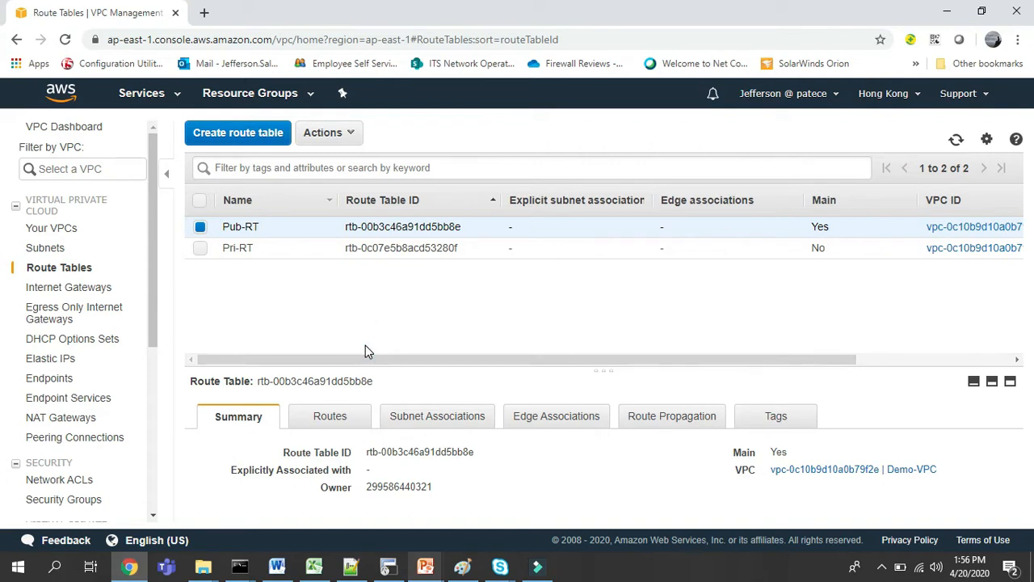
{"action": "left_click", "coordinate": [354, 335]}
{"action": "left_click", "coordinate": [299, 315]}
{"action": "left_click", "coordinate": [47, 250]}
{"action": "left_click", "coordinate": [45, 232]}
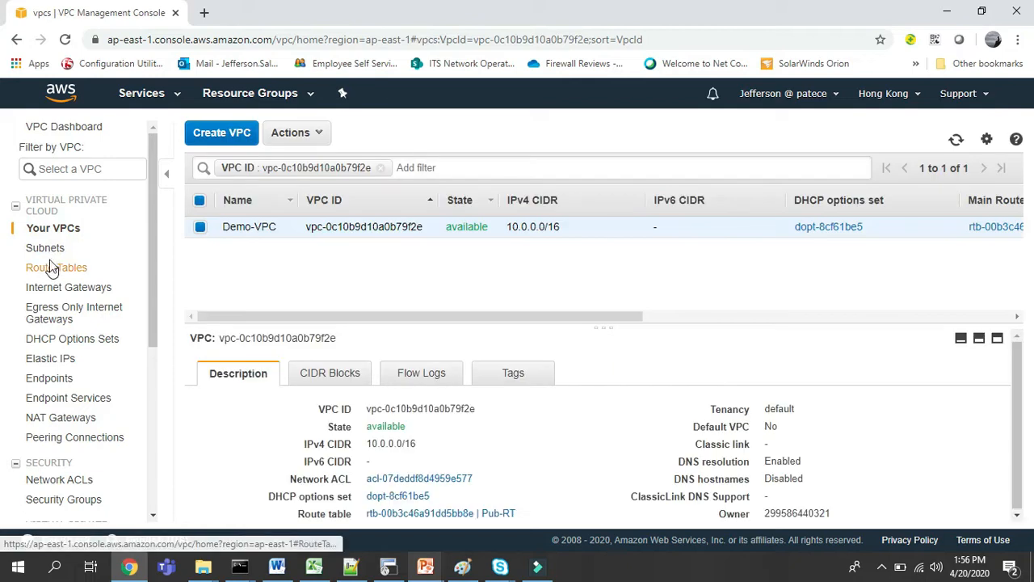
Open the AWS console's services page in a second browser tab.
{"action": "right_click", "coordinate": [139, 95]}
{"action": "left_click", "coordinate": [157, 103]}
{"action": "left_click", "coordinate": [246, 15]}
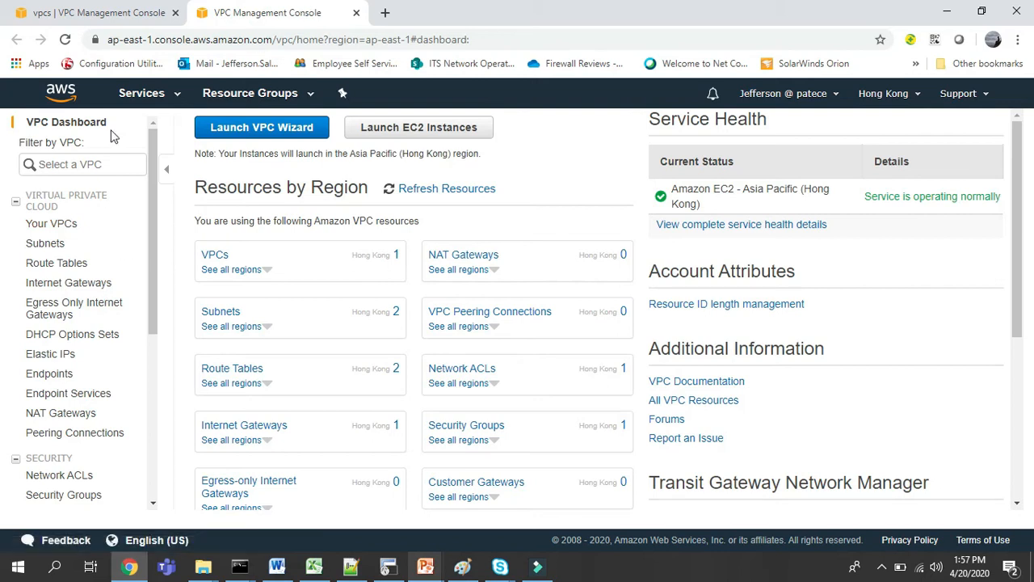
Search for EC2 and open its Instances list.
{"action": "left_click", "coordinate": [148, 99]}
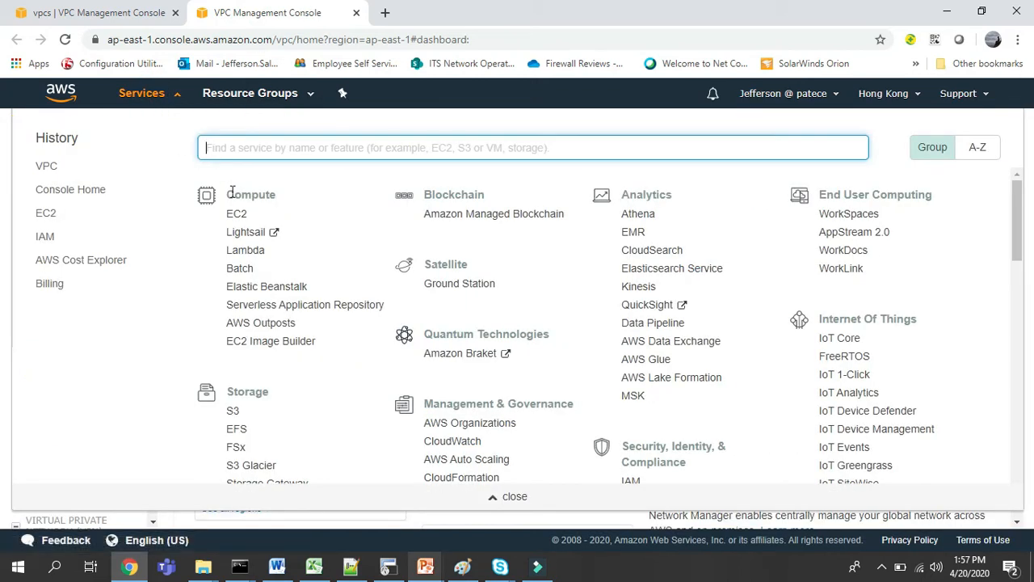
{"action": "left_click", "coordinate": [246, 145]}
{"action": "type", "text": "EC2"}
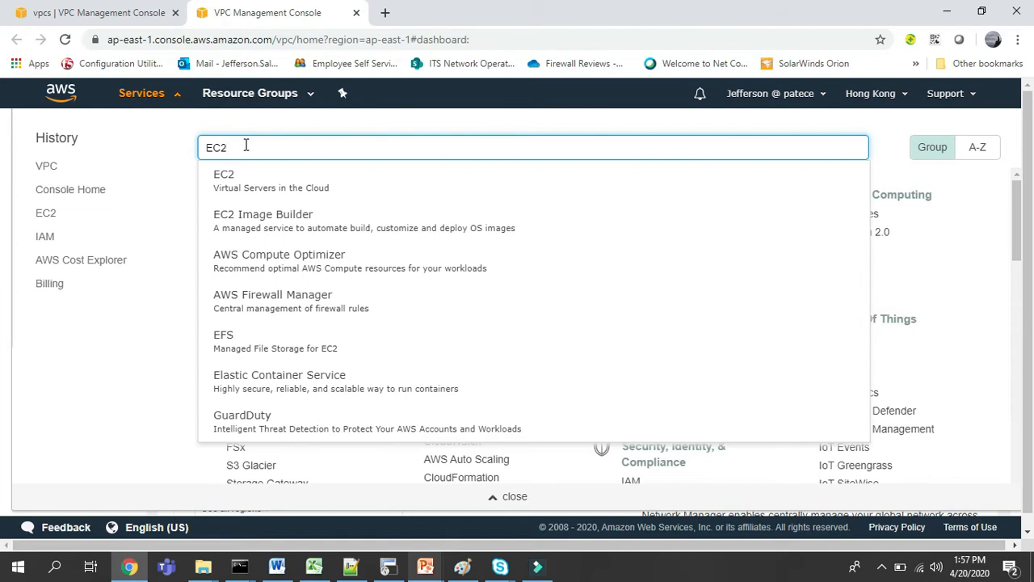
{"action": "left_click", "coordinate": [264, 181]}
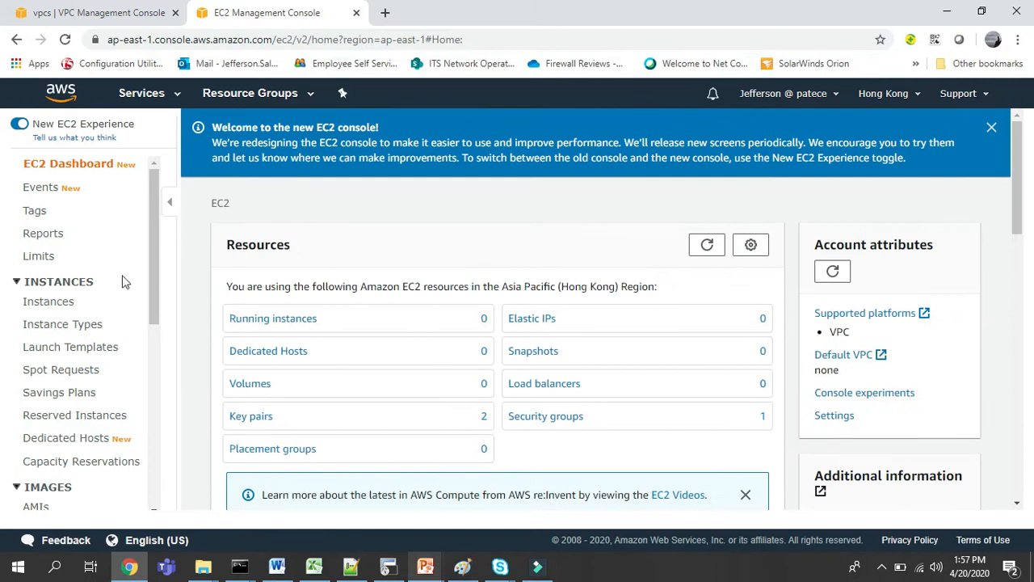
{"action": "scroll", "coordinate": [86, 289], "scroll_direction": "down", "scroll_amount": 1}
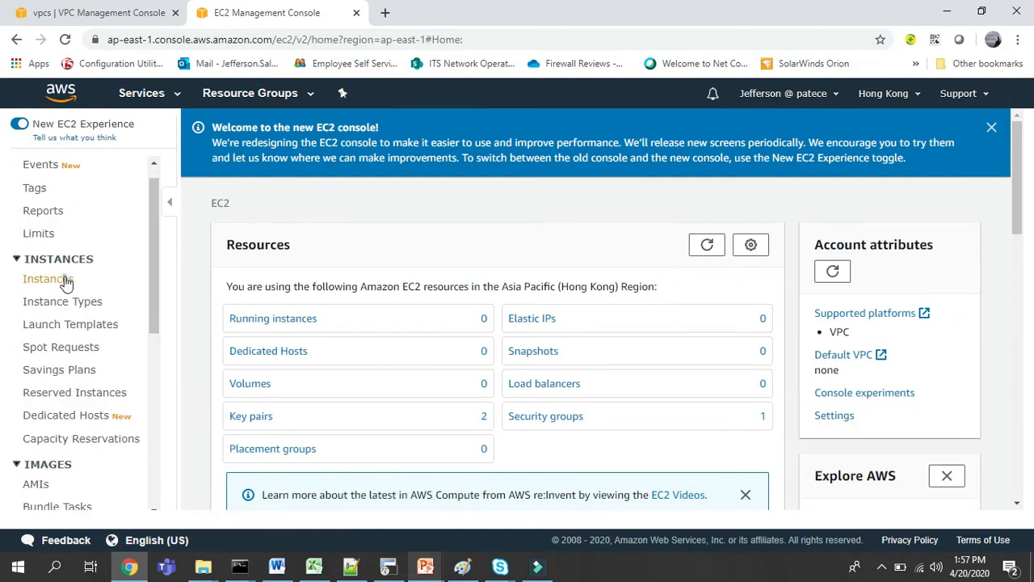
{"action": "left_click", "coordinate": [67, 282]}
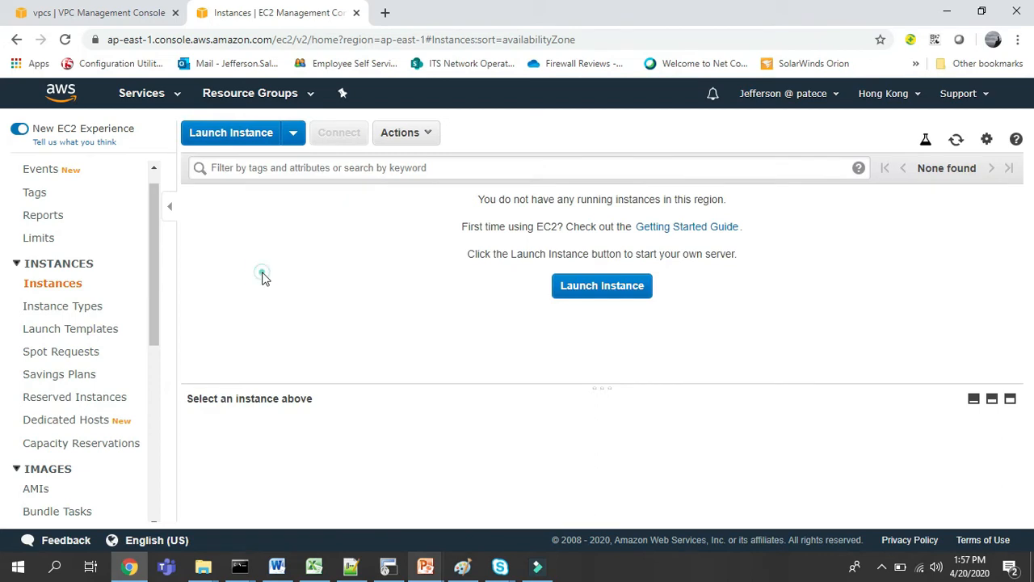
Launch a new instance from the free-tier Amazon Linux 2 AMI (HVM), SSD Volume Type.
{"action": "left_click", "coordinate": [257, 133]}
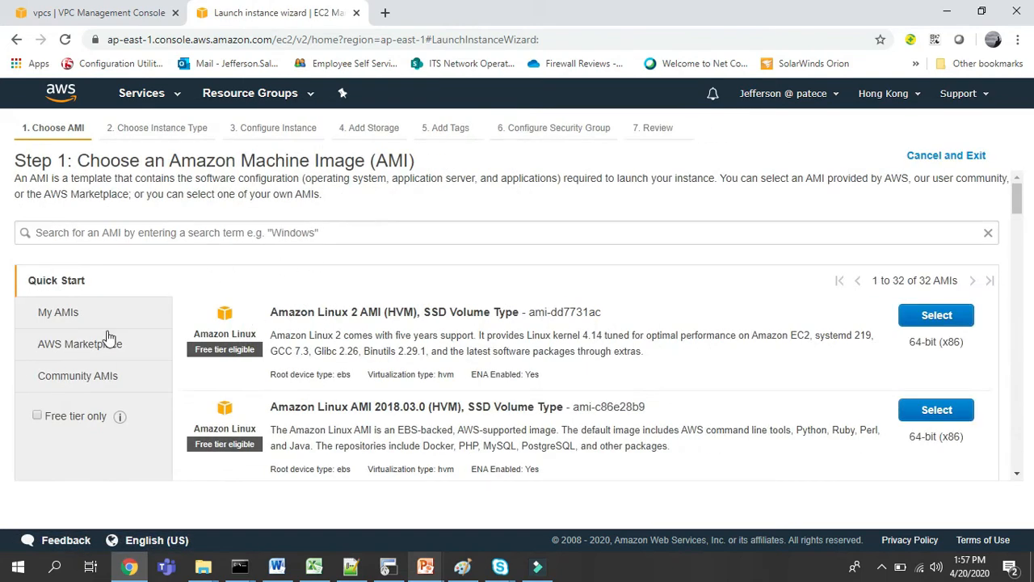
{"action": "left_click", "coordinate": [38, 417]}
{"action": "left_click_drag", "start_coordinate": [197, 349], "coordinate": [245, 349]}
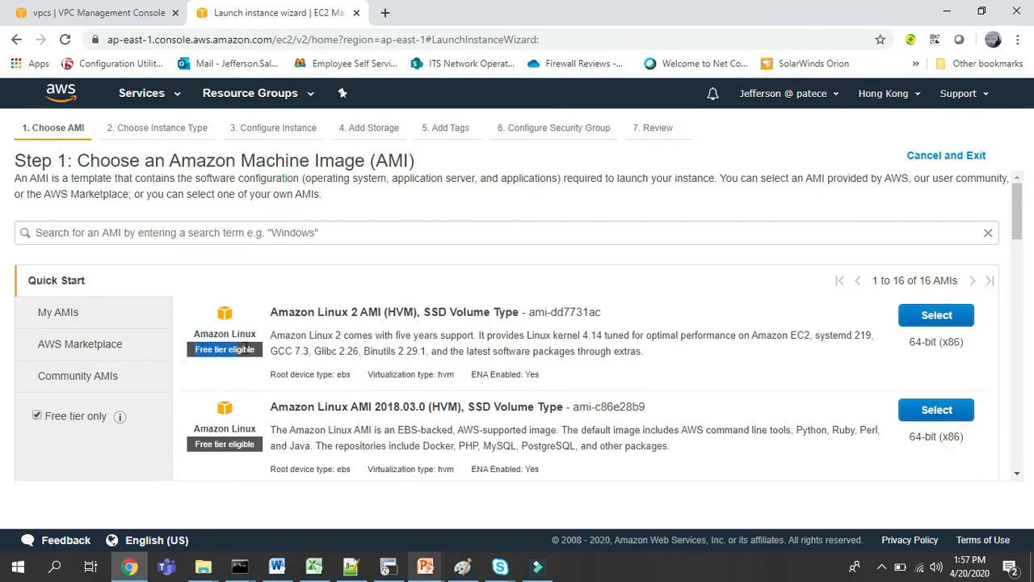
{"action": "left_click", "coordinate": [482, 219]}
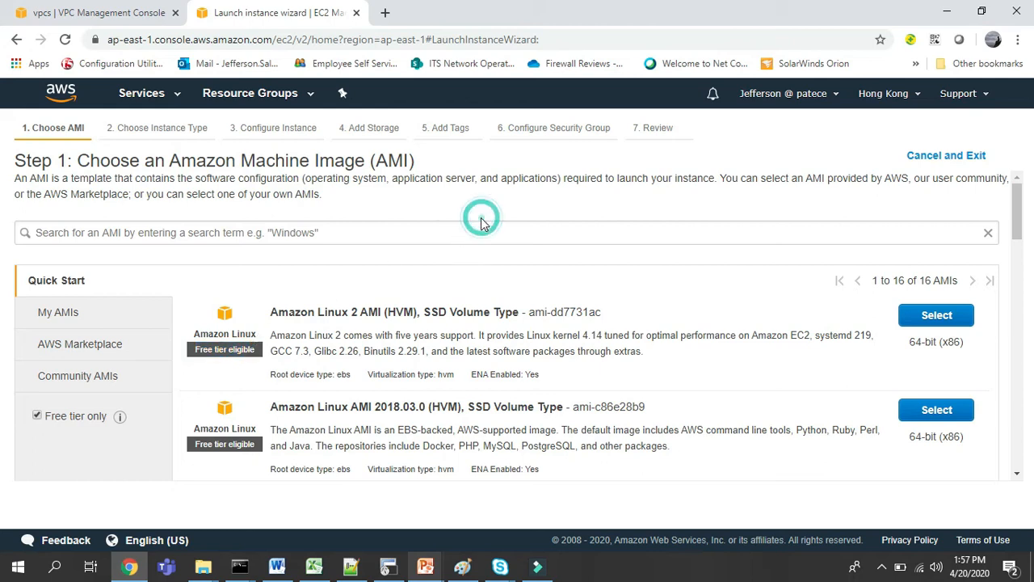
{"action": "left_click_drag", "start_coordinate": [270, 313], "coordinate": [529, 313]}
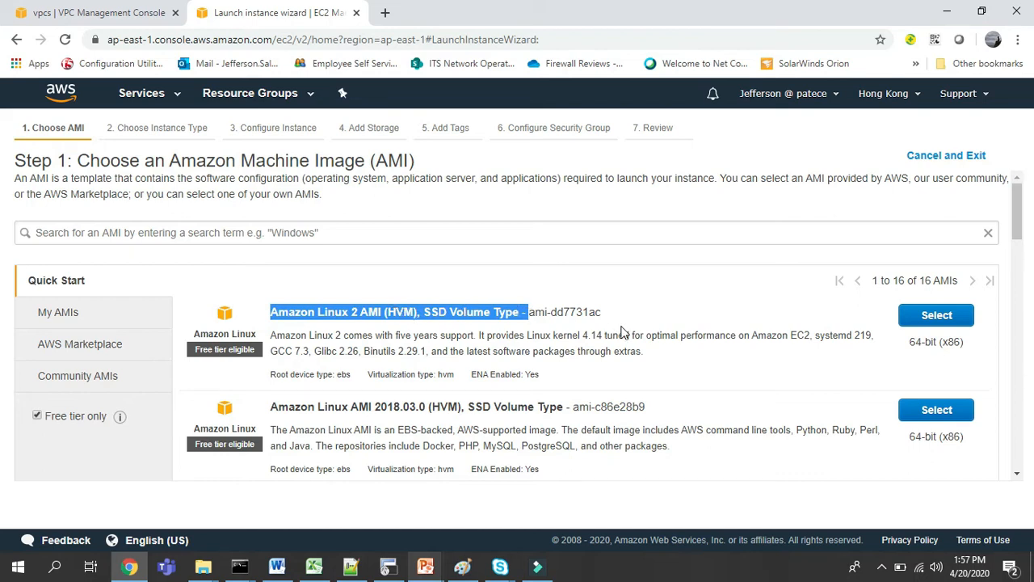
{"action": "left_click", "coordinate": [920, 317]}
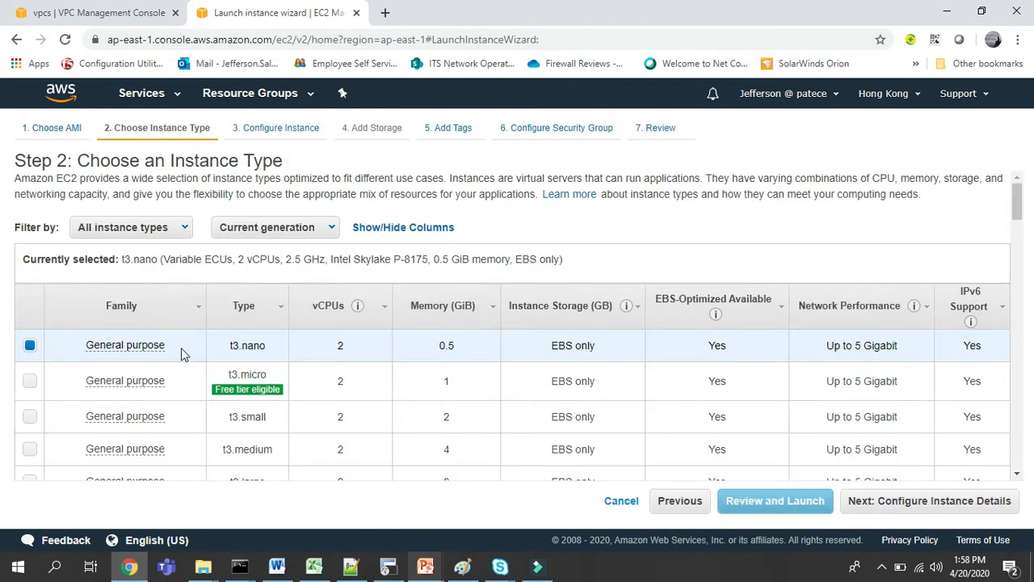
Browse the instance type table and select the free-tier t3.micro type.
{"action": "scroll", "coordinate": [183, 354], "scroll_direction": "down", "scroll_amount": 2}
{"action": "scroll", "coordinate": [183, 353], "scroll_direction": "up", "scroll_amount": 2}
{"action": "scroll", "coordinate": [179, 353], "scroll_direction": "down", "scroll_amount": 2}
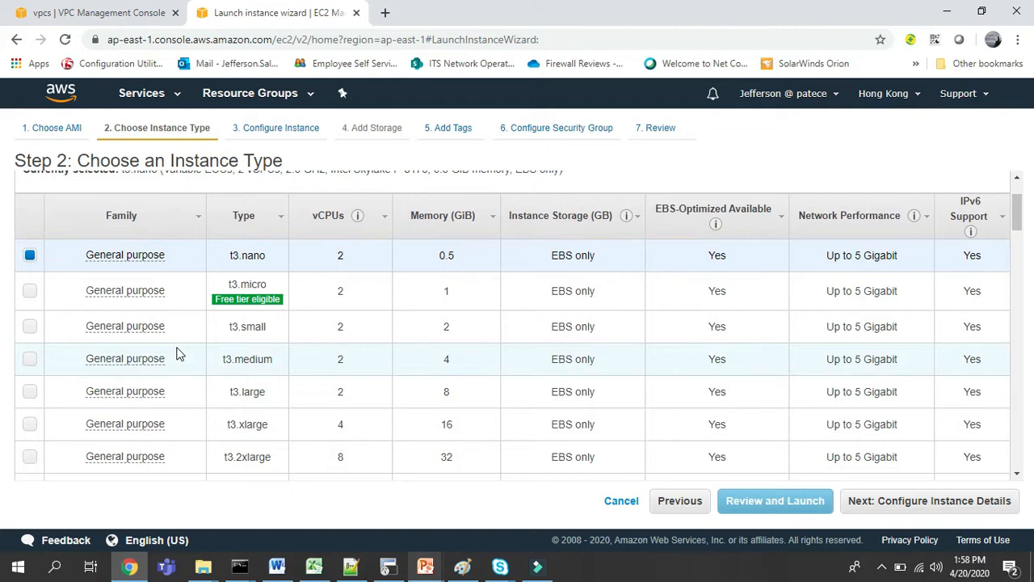
{"action": "scroll", "coordinate": [179, 353], "scroll_direction": "down", "scroll_amount": 10}
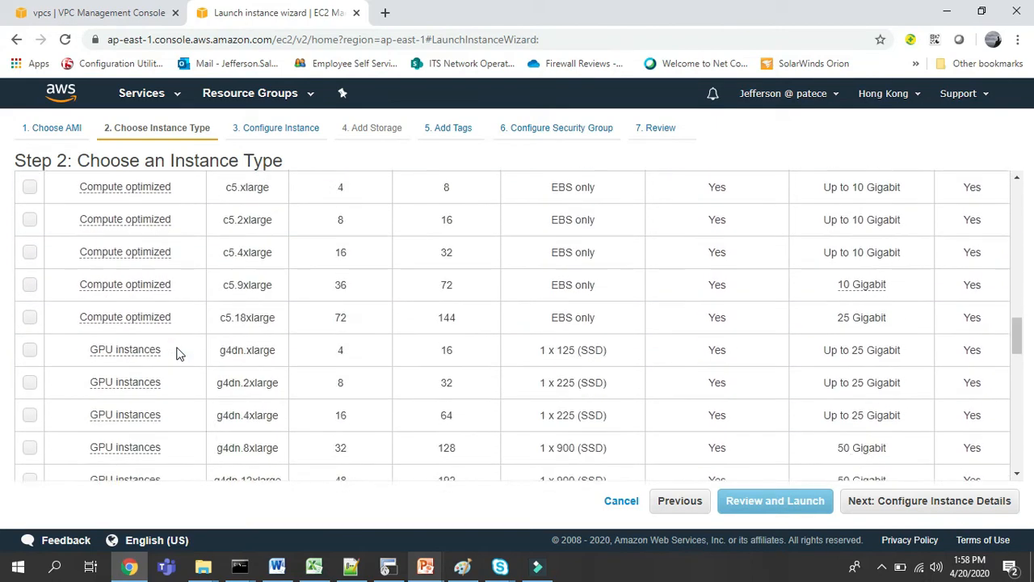
{"action": "scroll", "coordinate": [179, 353], "scroll_direction": "down", "scroll_amount": 8}
{"action": "scroll", "coordinate": [179, 354], "scroll_direction": "up", "scroll_amount": 20}
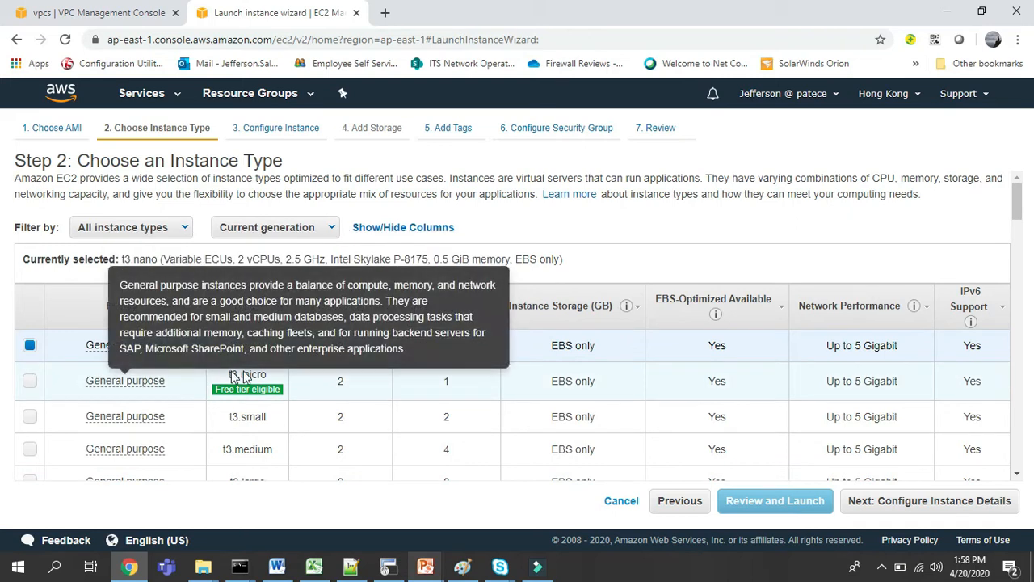
{"action": "mouse_move", "coordinate": [252, 391]}
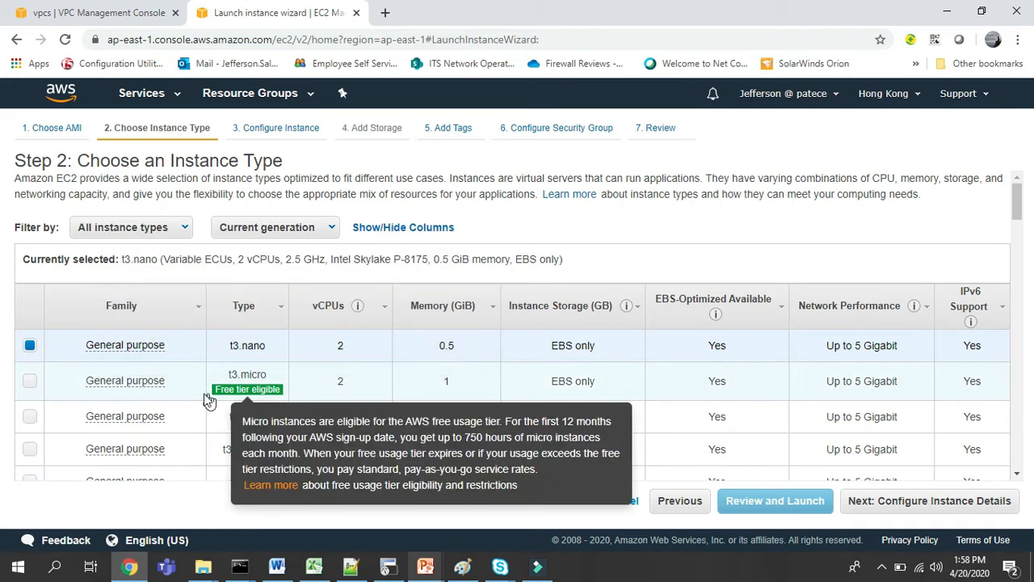
{"action": "left_click", "coordinate": [30, 380]}
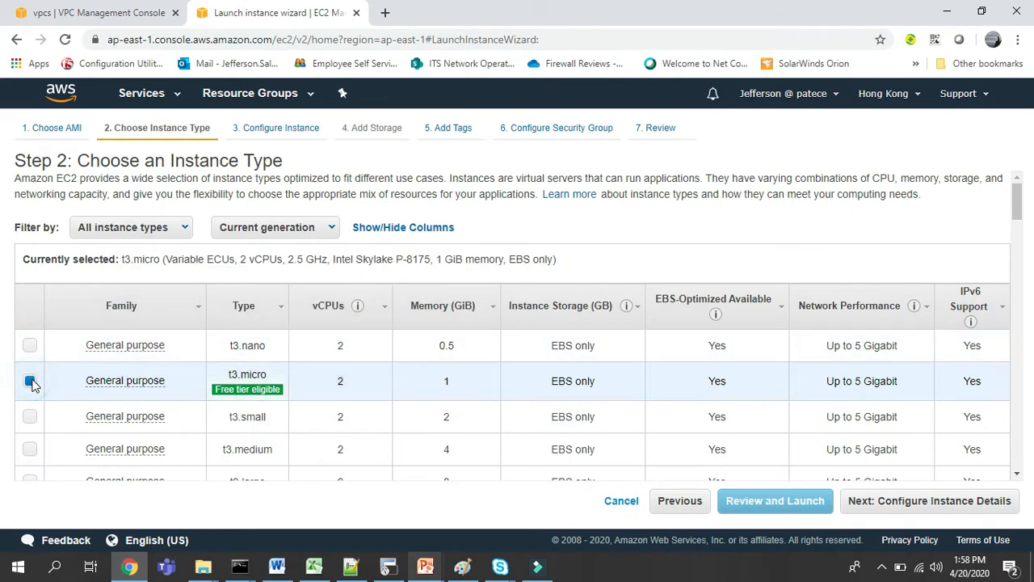
Advance to Configure Instance Details, leaving the number of instances at 1.
{"action": "left_click", "coordinate": [862, 502]}
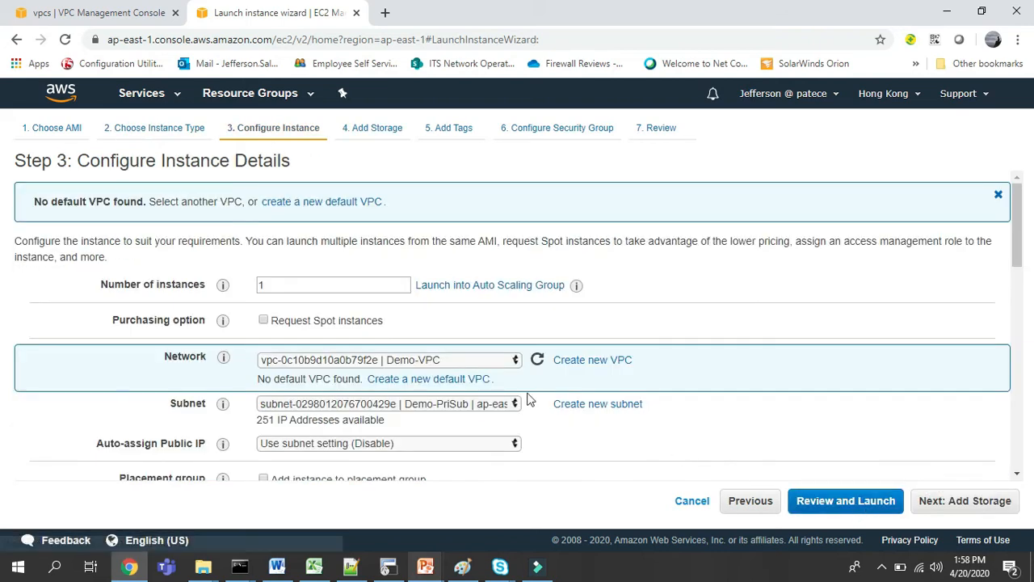
{"action": "left_click", "coordinate": [284, 284]}
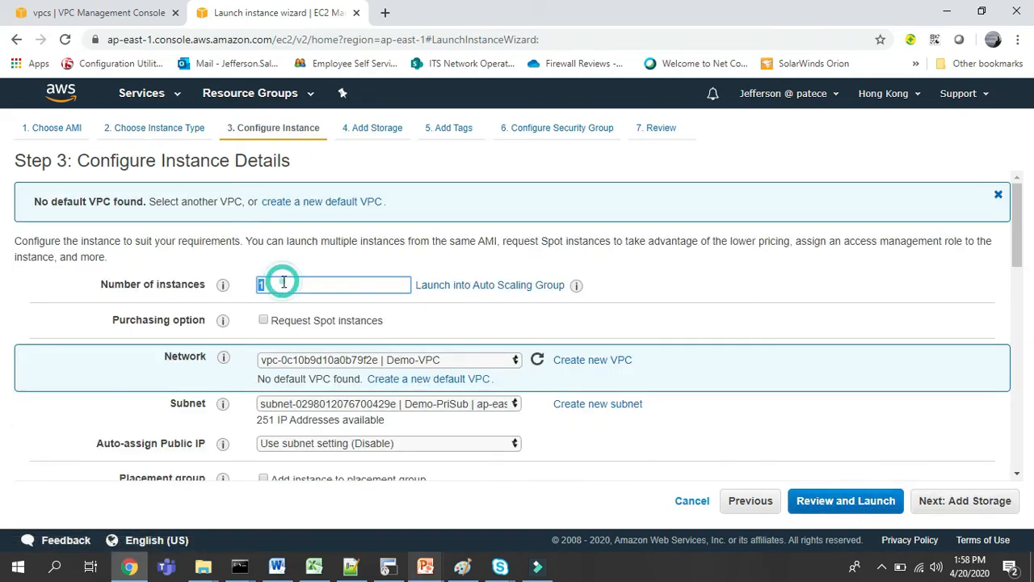
{"action": "left_click_drag", "start_coordinate": [286, 284], "coordinate": [258, 284]}
{"action": "left_click", "coordinate": [277, 286]}
{"action": "left_click", "coordinate": [274, 287]}
Set the instance's network to Demo-VPC and its subnet to Demo-PubSub.
{"action": "left_click", "coordinate": [438, 358]}
{"action": "left_click", "coordinate": [442, 373]}
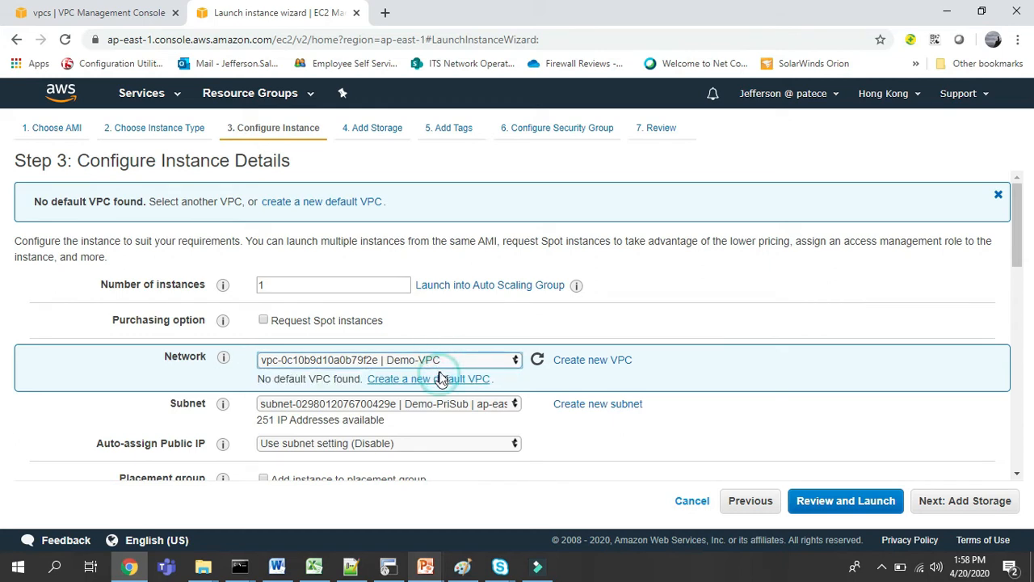
{"action": "left_click", "coordinate": [443, 360]}
{"action": "left_click", "coordinate": [440, 374]}
{"action": "left_click", "coordinate": [421, 407]}
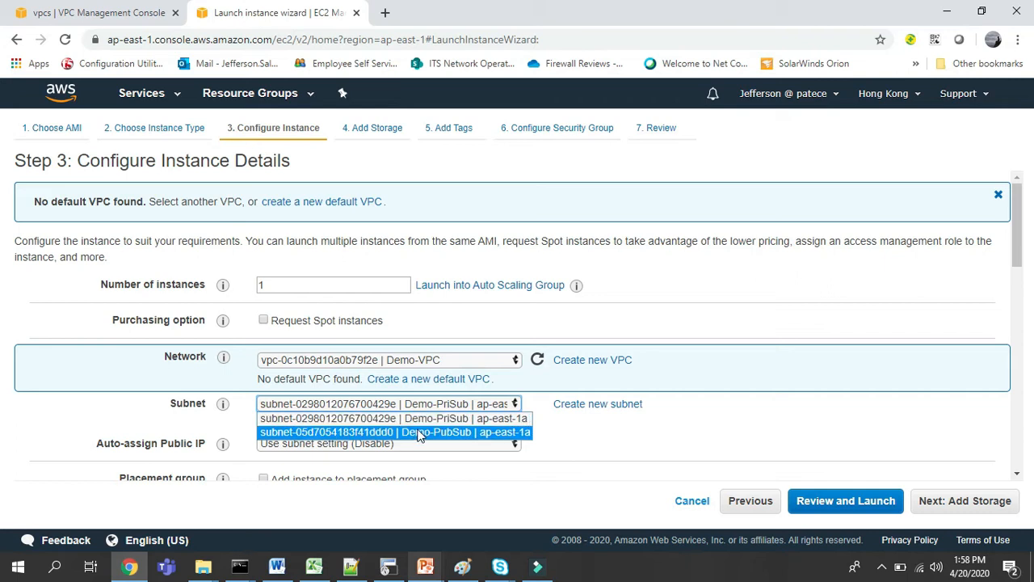
{"action": "left_click", "coordinate": [420, 433]}
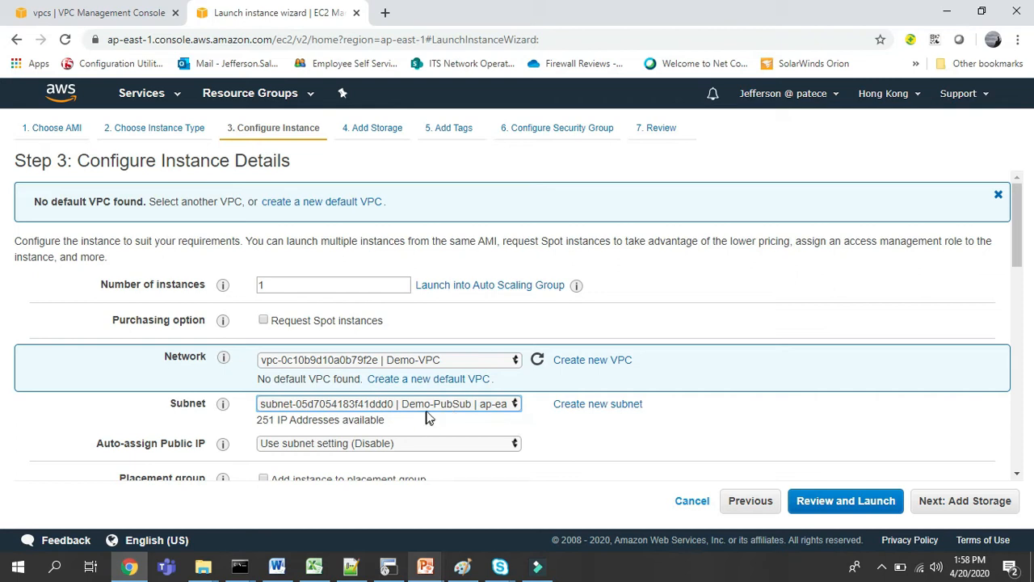
{"action": "left_click", "coordinate": [427, 408]}
{"action": "left_click", "coordinate": [430, 434]}
Try Auto-assign Public IP as Enable, revert to Use subnet setting, then return to the VPC tab.
{"action": "scroll", "coordinate": [409, 423], "scroll_direction": "down", "scroll_amount": 1}
{"action": "scroll", "coordinate": [406, 420], "scroll_direction": "down", "scroll_amount": 1}
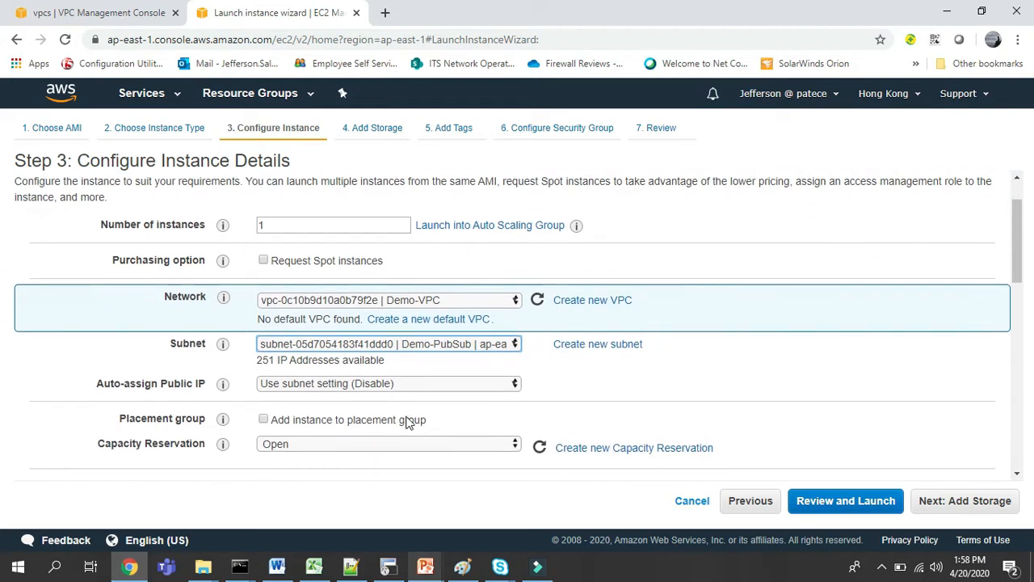
{"action": "scroll", "coordinate": [404, 386], "scroll_direction": "down", "scroll_amount": 3}
{"action": "scroll", "coordinate": [404, 386], "scroll_direction": "down", "scroll_amount": 1}
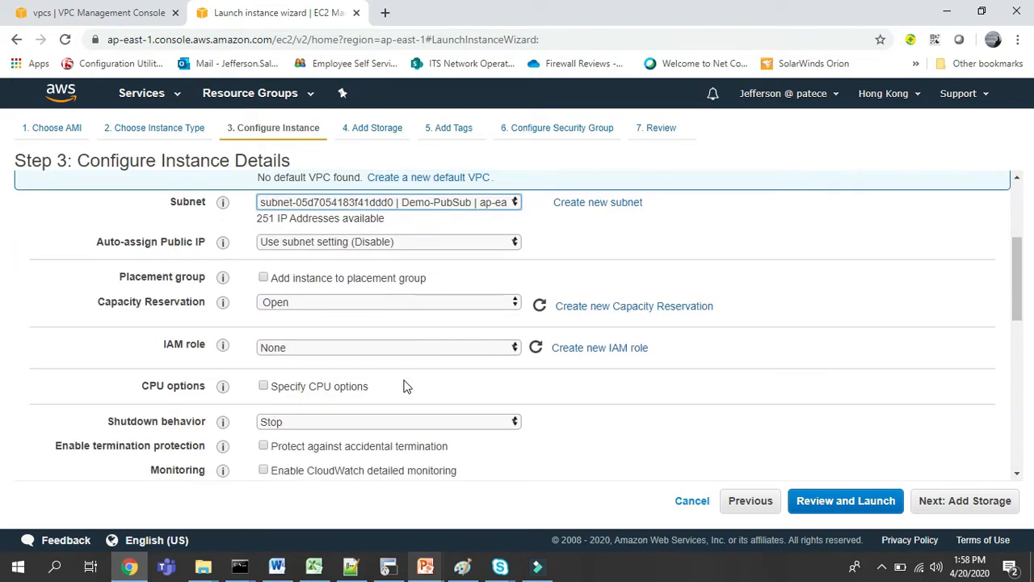
{"action": "left_click", "coordinate": [418, 241]}
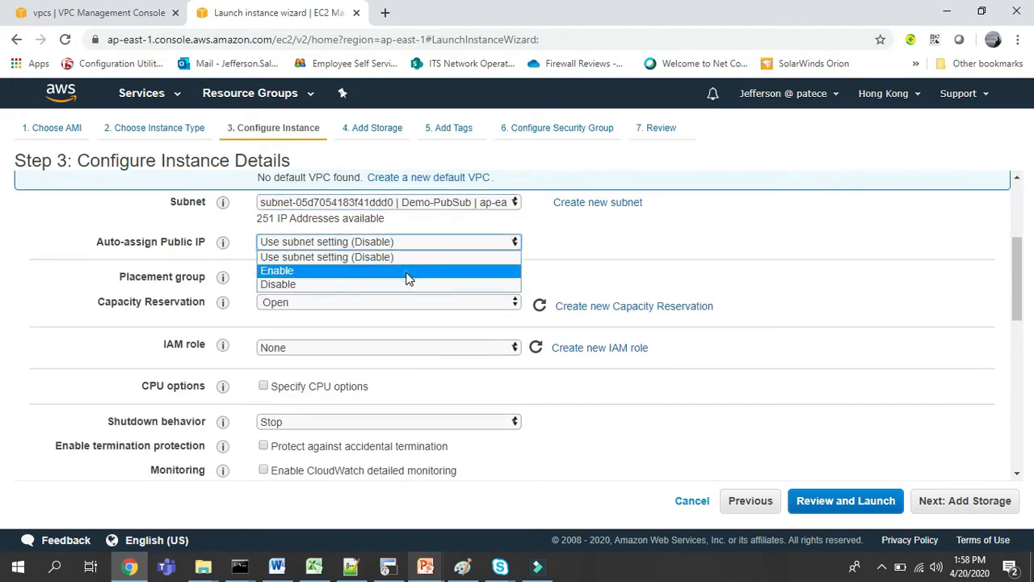
{"action": "left_click", "coordinate": [407, 271]}
{"action": "left_click", "coordinate": [403, 245]}
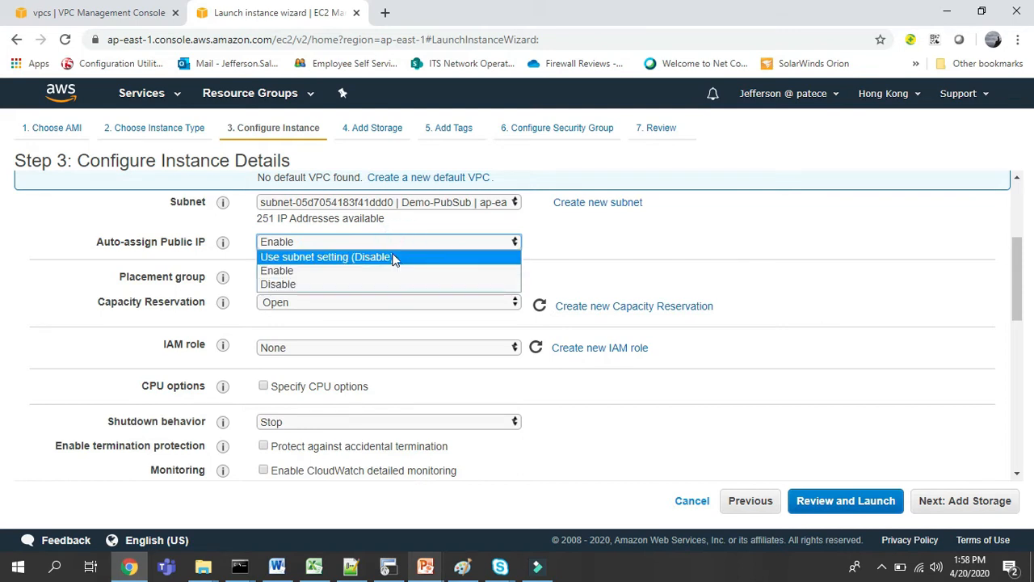
{"action": "left_click", "coordinate": [388, 258]}
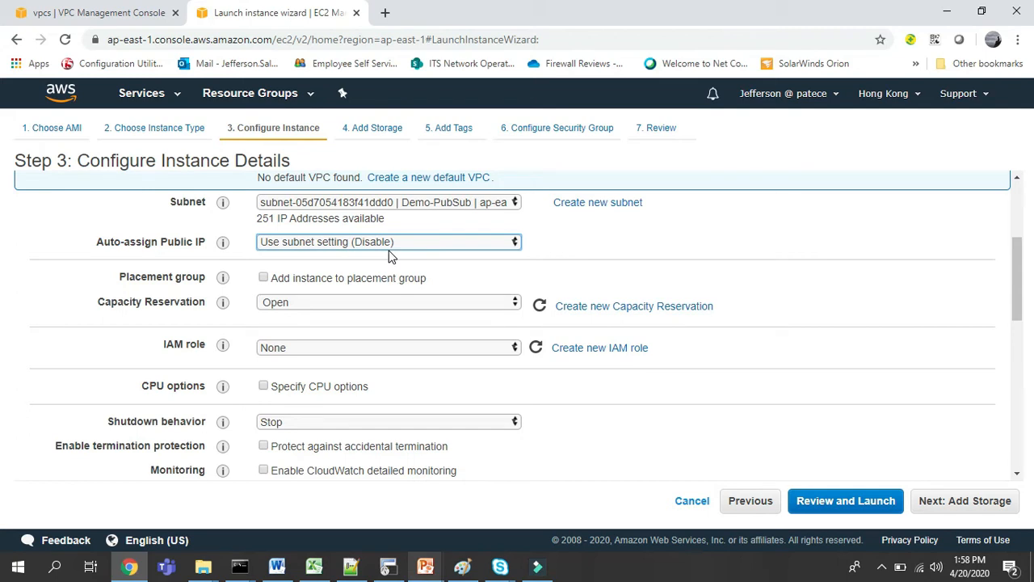
{"action": "left_click", "coordinate": [57, 13]}
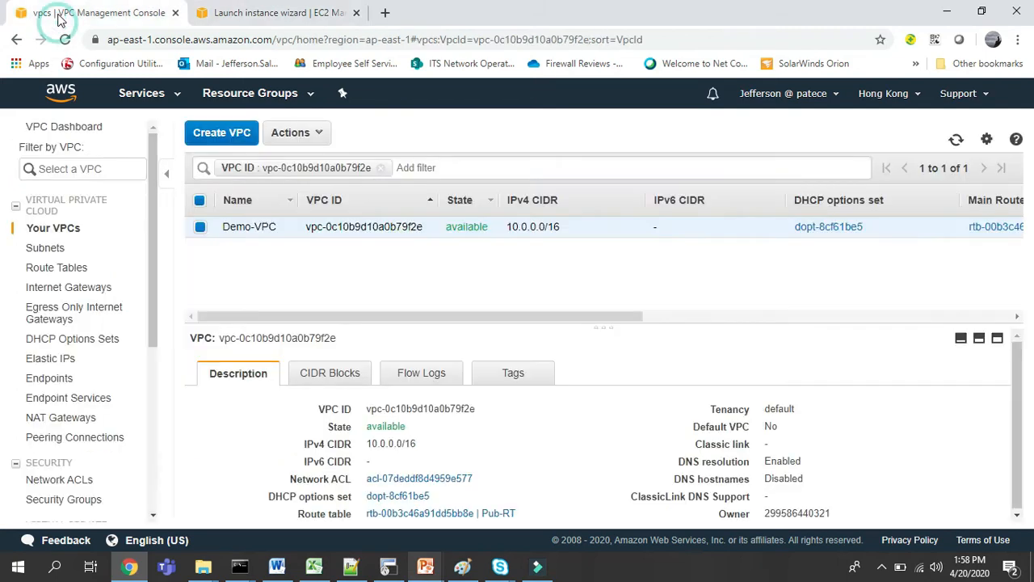
Recheck the wizard's Auto-assign Public IP choices before going back to the VPC console.
{"action": "left_click", "coordinate": [279, 14]}
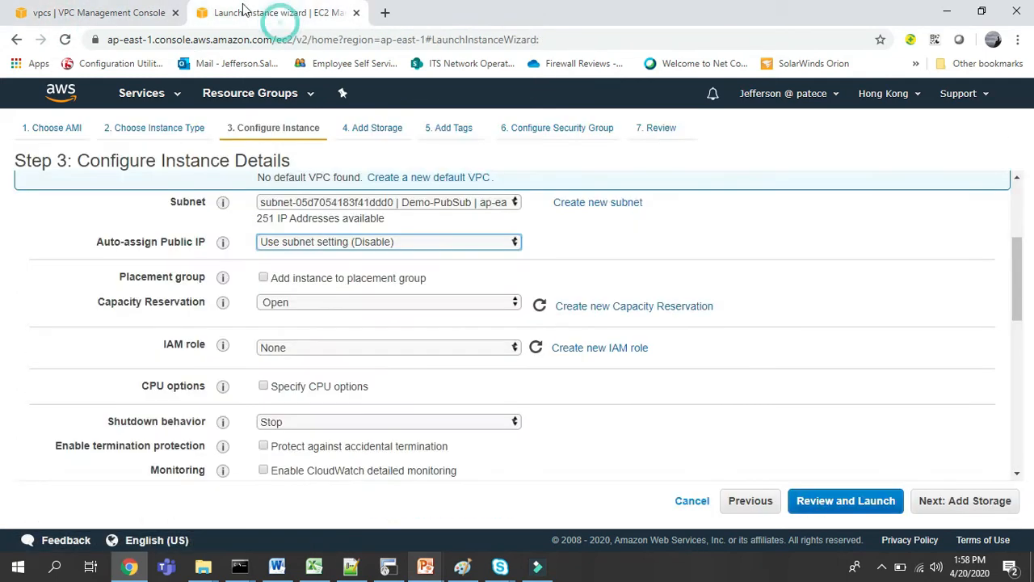
{"action": "left_click", "coordinate": [321, 243]}
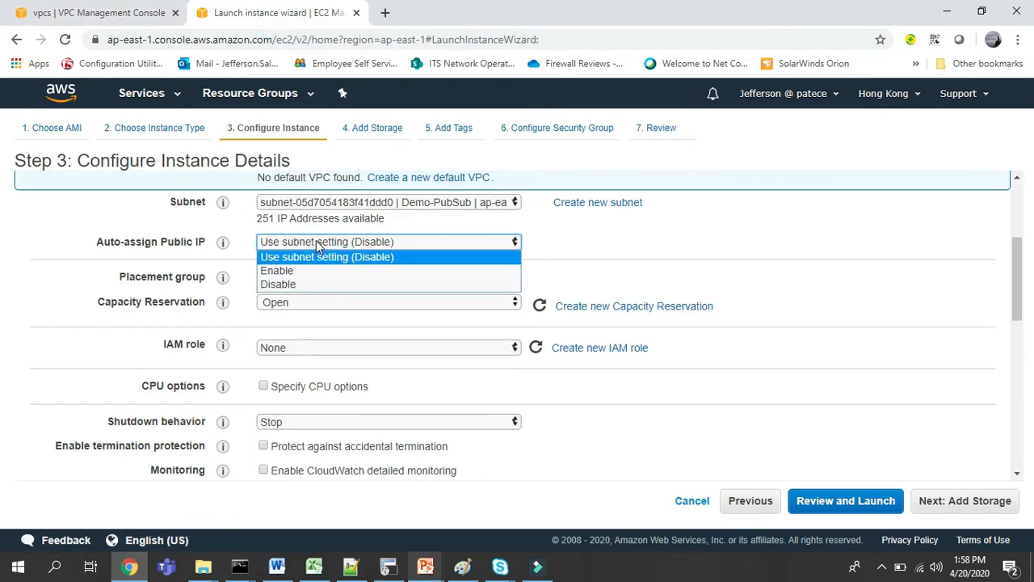
{"action": "left_click", "coordinate": [57, 13]}
Turn on auto-assign public IPv4 addresses for the Demo-PubSub subnet and save.
{"action": "left_click", "coordinate": [45, 248]}
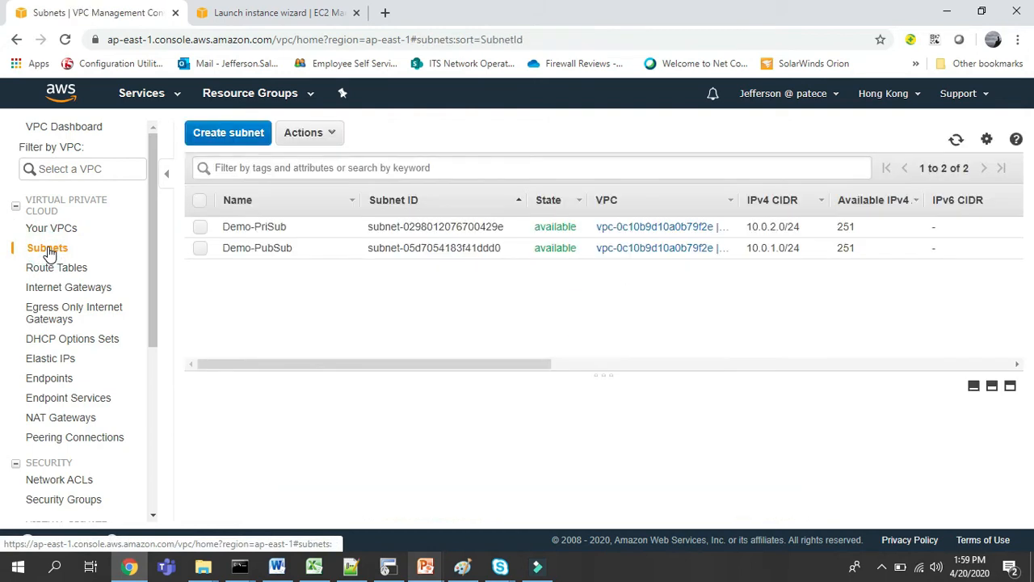
{"action": "left_click", "coordinate": [301, 253]}
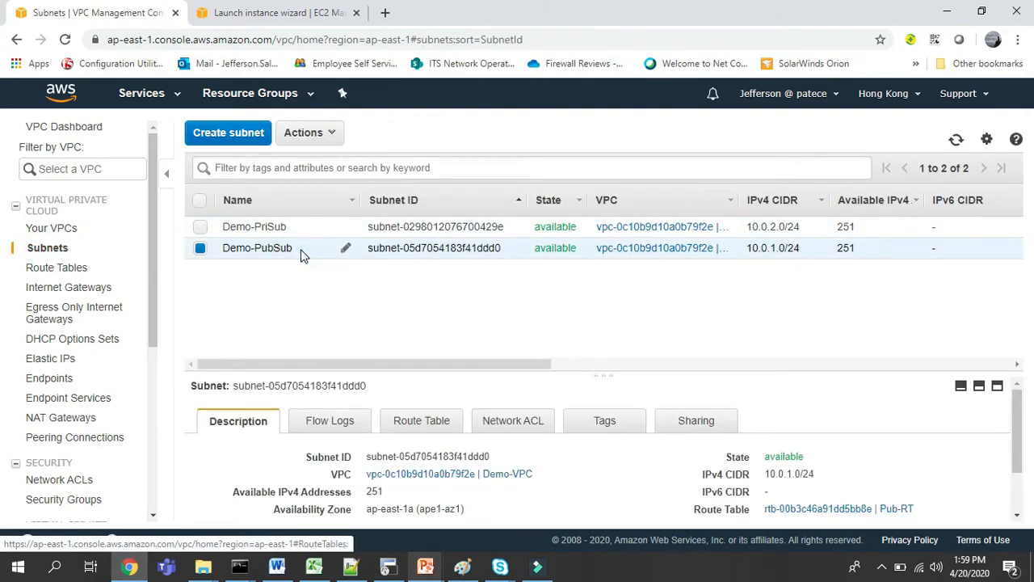
{"action": "right_click", "coordinate": [303, 256]}
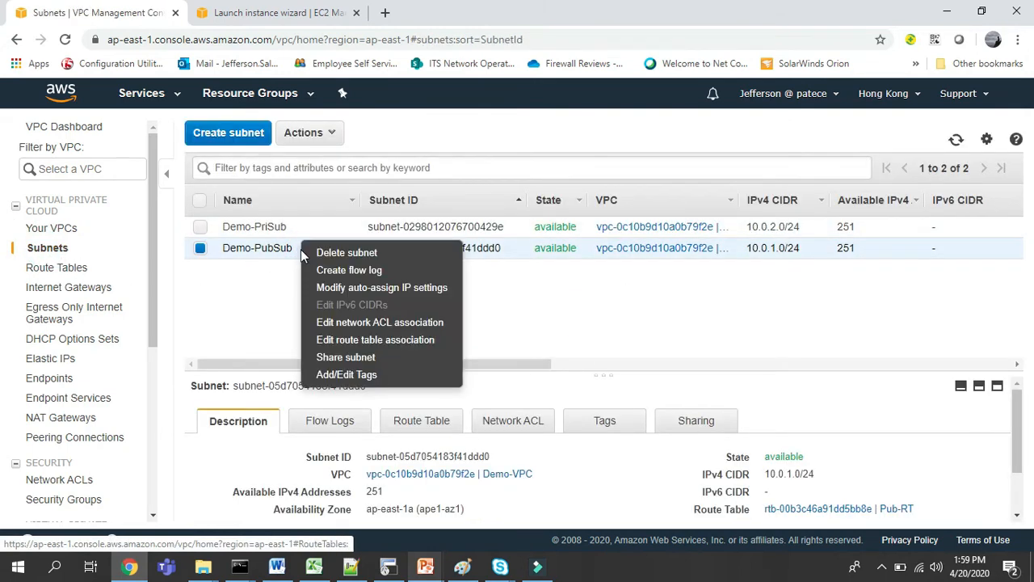
{"action": "left_click", "coordinate": [421, 292]}
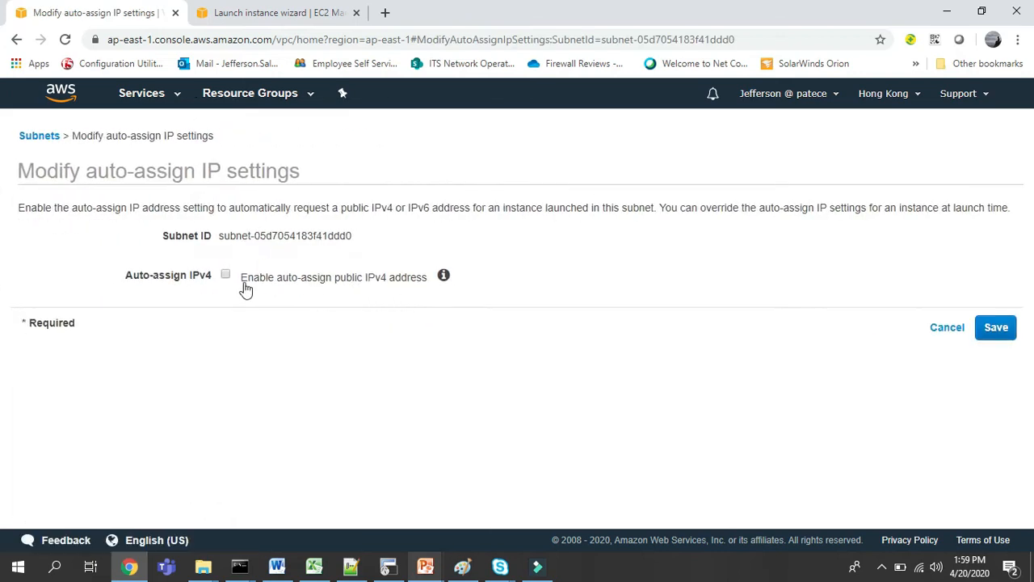
{"action": "left_click", "coordinate": [226, 276]}
{"action": "left_click", "coordinate": [996, 331]}
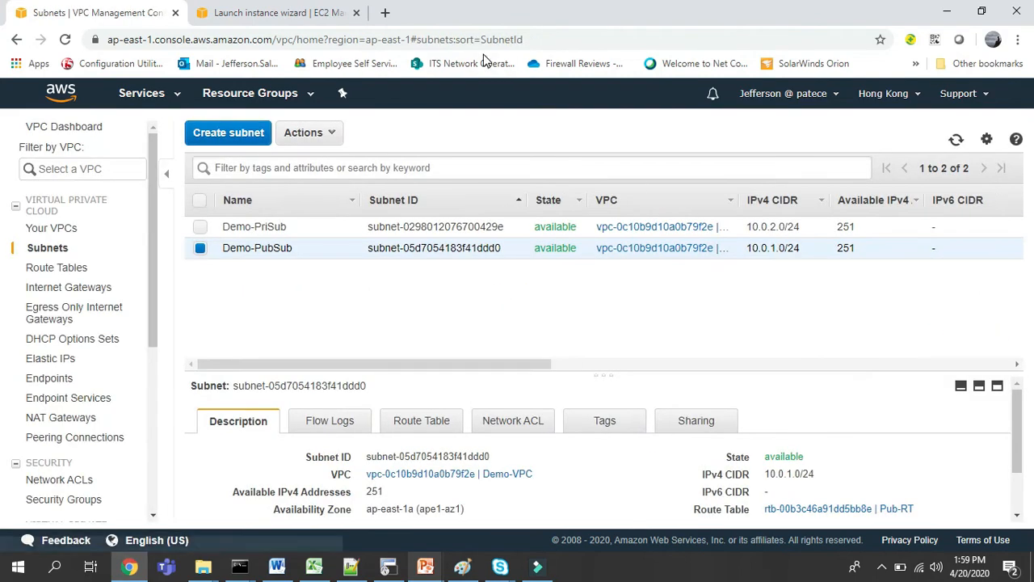
{"action": "left_click", "coordinate": [294, 19]}
Refresh the network list and re-pick Demo-VPC and Demo-PubSub in the wizard.
{"action": "scroll", "coordinate": [432, 234], "scroll_direction": "up", "scroll_amount": 2}
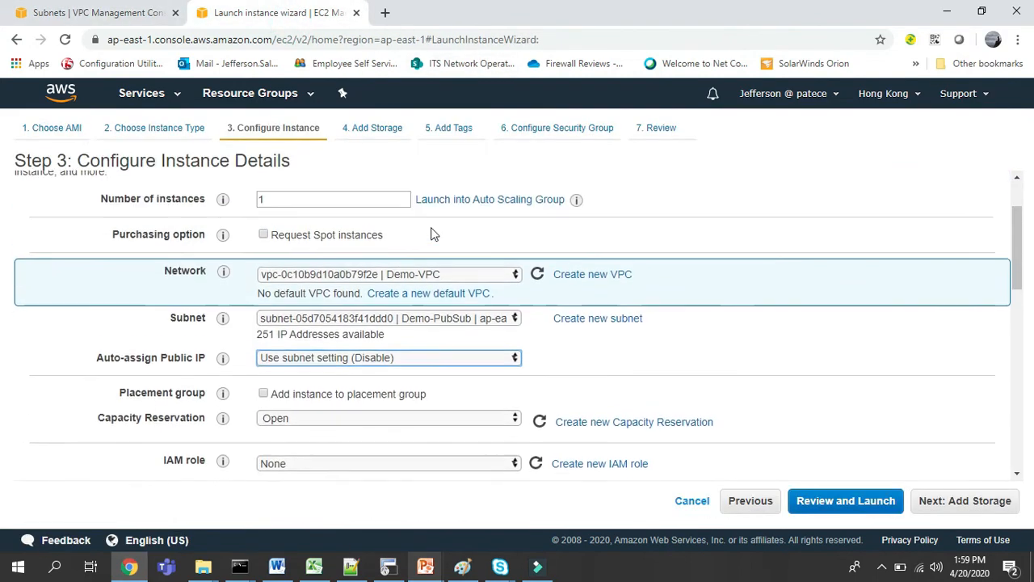
{"action": "scroll", "coordinate": [431, 229], "scroll_direction": "up", "scroll_amount": 2}
{"action": "scroll", "coordinate": [431, 228], "scroll_direction": "down", "scroll_amount": 1}
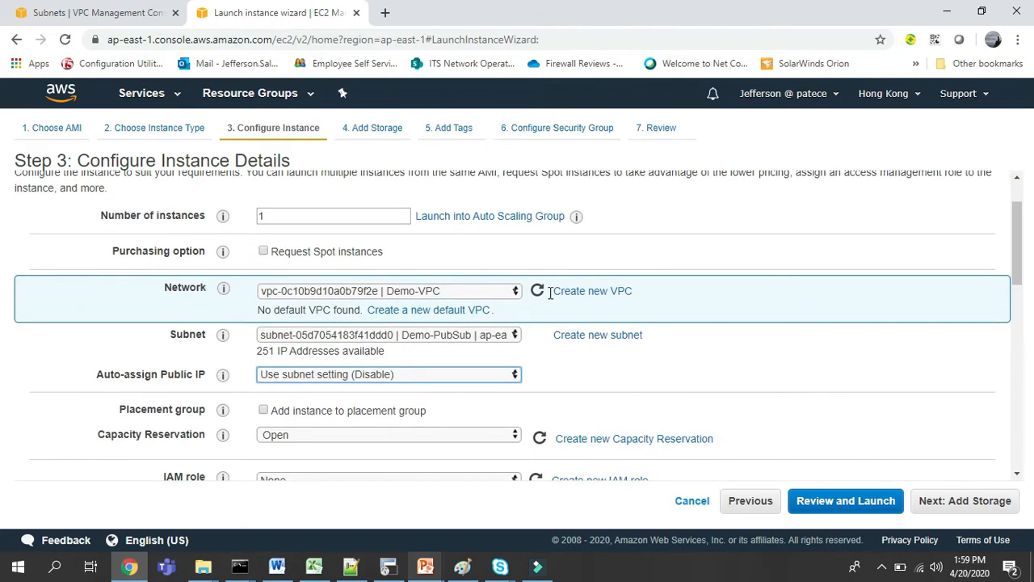
{"action": "scroll", "coordinate": [527, 301], "scroll_direction": "down", "scroll_amount": 1}
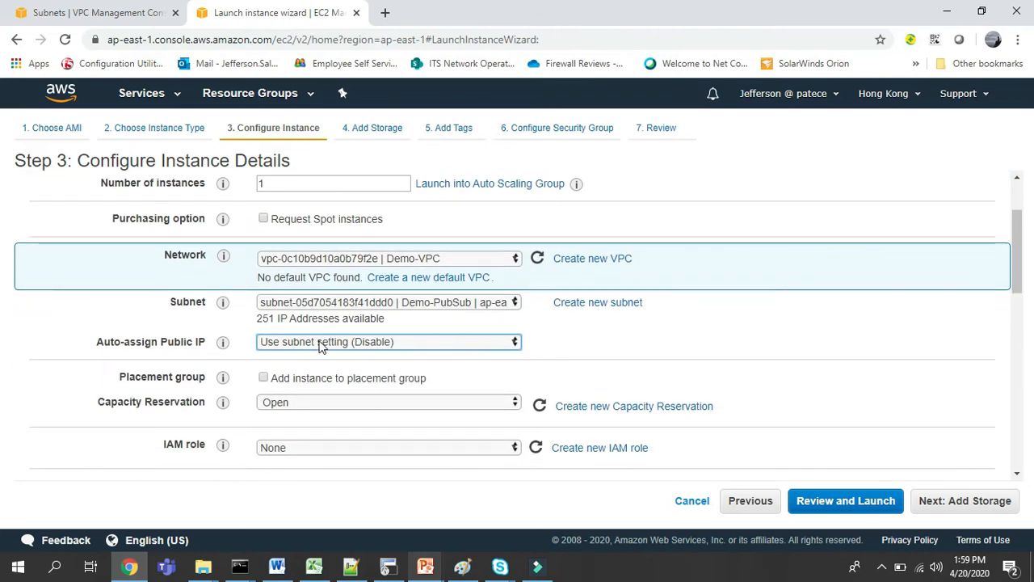
{"action": "left_click", "coordinate": [537, 260]}
{"action": "left_click", "coordinate": [501, 259]}
{"action": "left_click", "coordinate": [502, 270]}
{"action": "left_click", "coordinate": [493, 301]}
{"action": "left_click", "coordinate": [489, 307]}
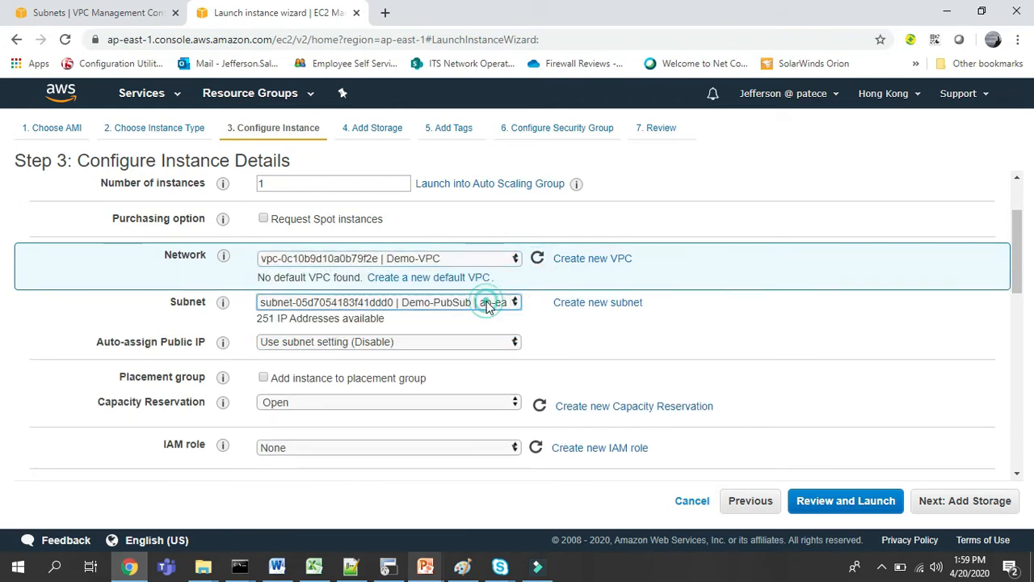
{"action": "left_click", "coordinate": [411, 340]}
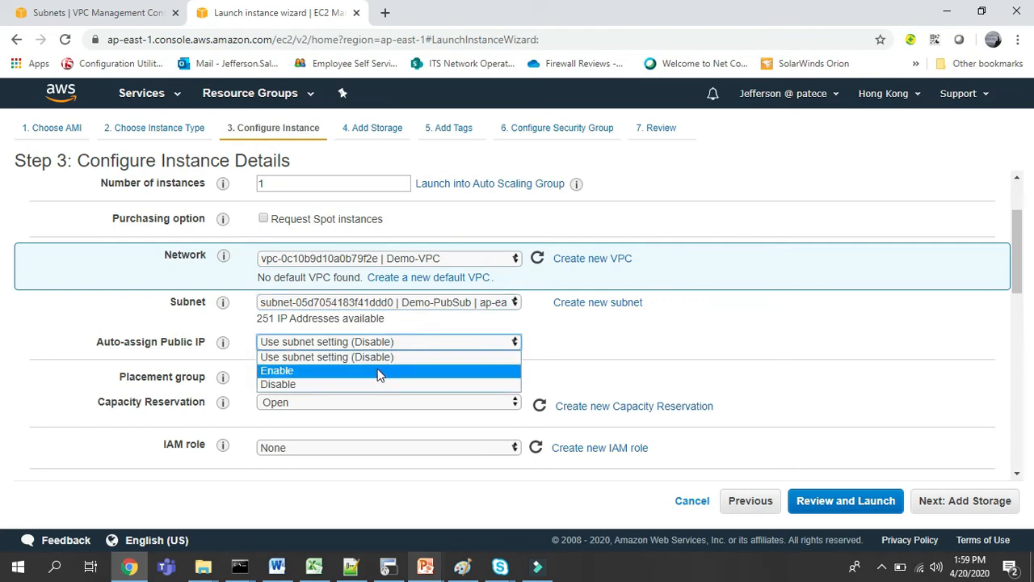
Confirm Demo-VPC and Demo-PubSub with the subnet's auto-assign setting, then continue to Add Storage.
{"action": "left_click", "coordinate": [162, 15]}
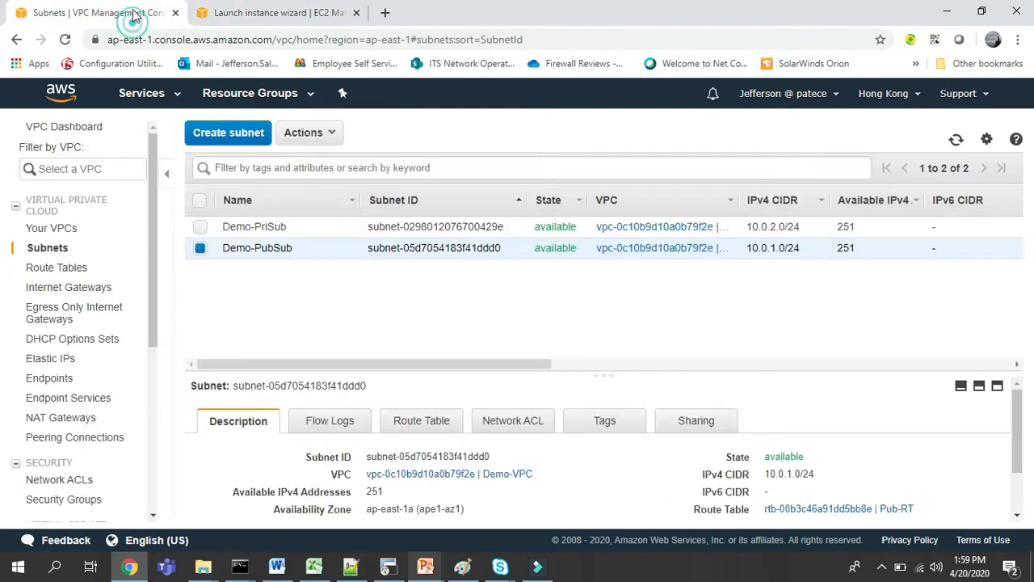
{"action": "left_click", "coordinate": [275, 8]}
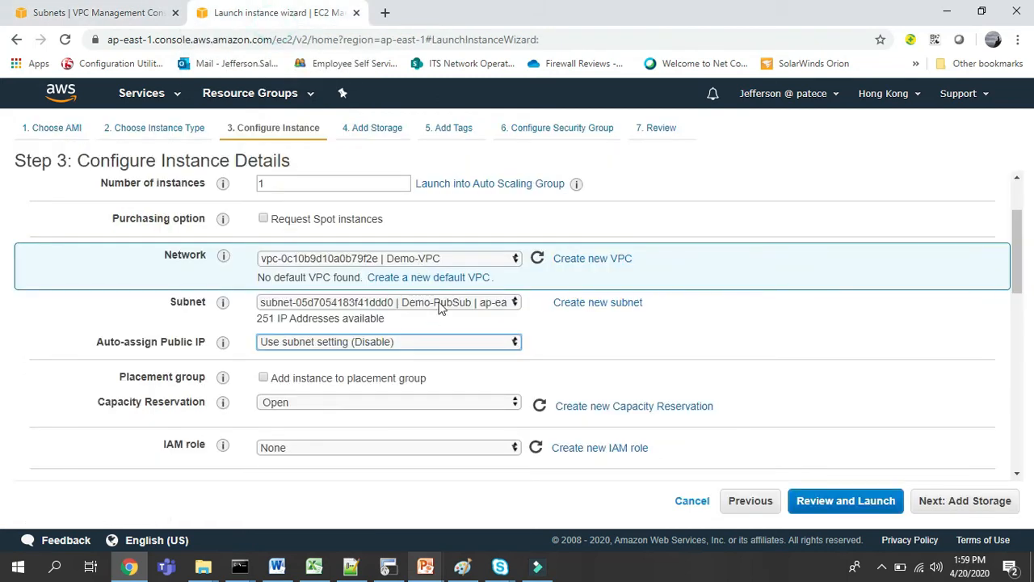
{"action": "left_click", "coordinate": [437, 259]}
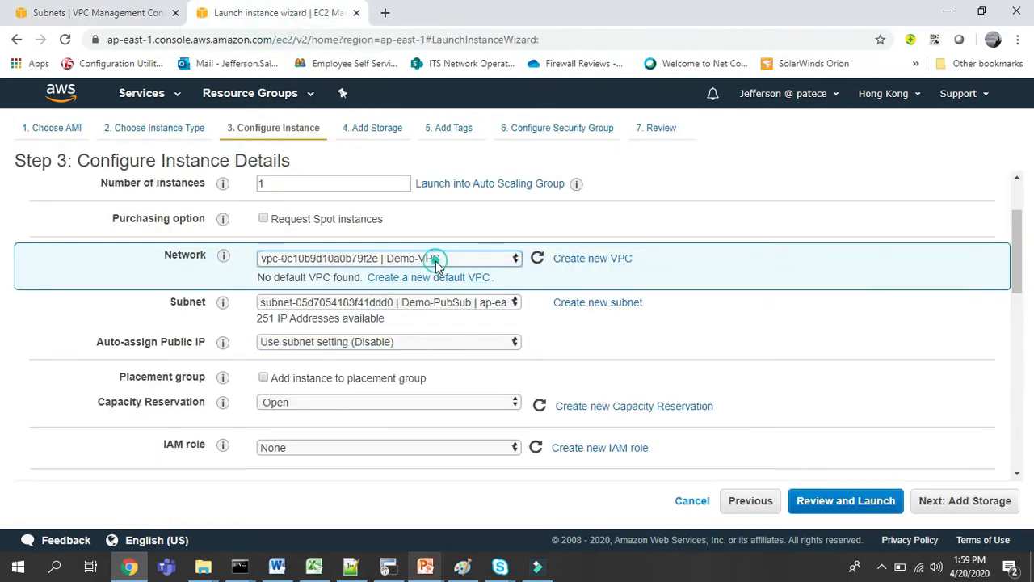
{"action": "left_click", "coordinate": [537, 258]}
{"action": "left_click", "coordinate": [483, 258]}
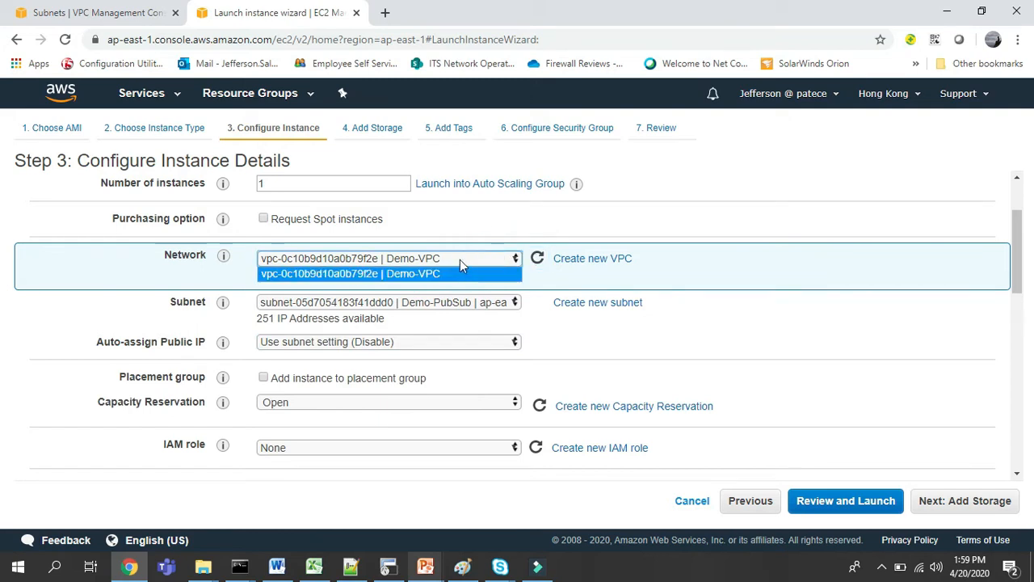
{"action": "left_click", "coordinate": [452, 273]}
{"action": "left_click", "coordinate": [455, 302]}
{"action": "left_click", "coordinate": [419, 320]}
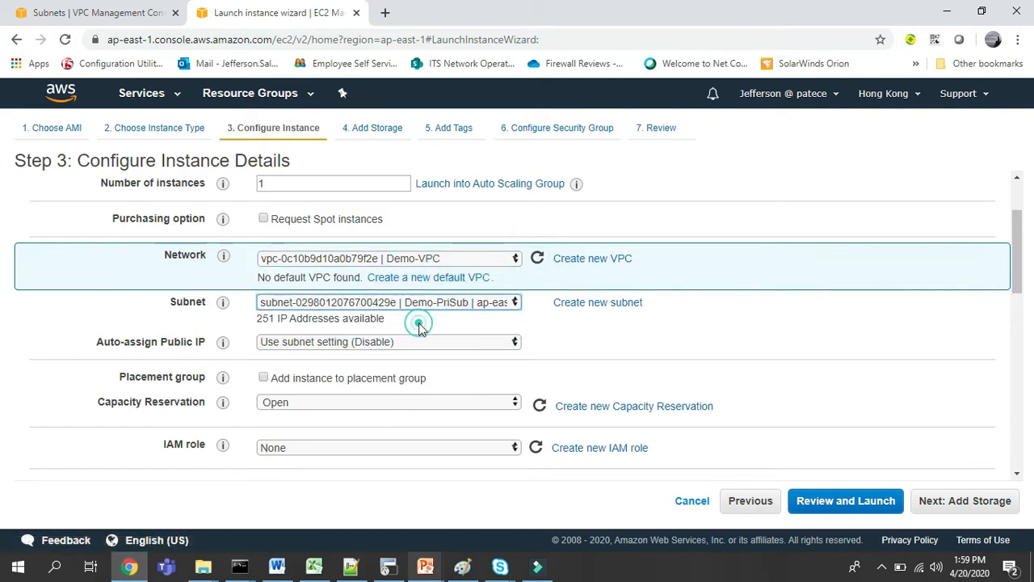
{"action": "left_click", "coordinate": [429, 304]}
{"action": "left_click", "coordinate": [427, 330]}
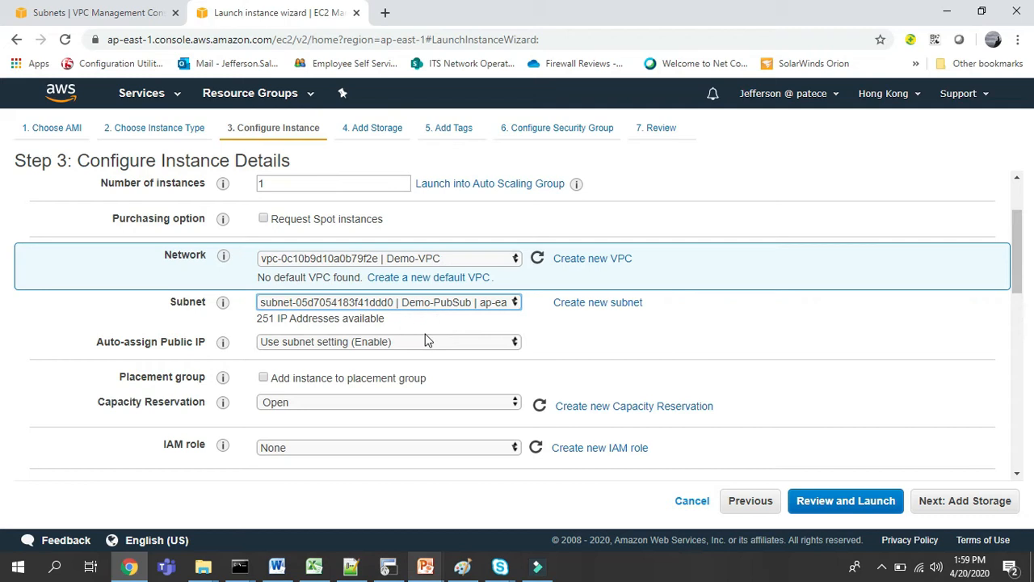
{"action": "left_click", "coordinate": [417, 343]}
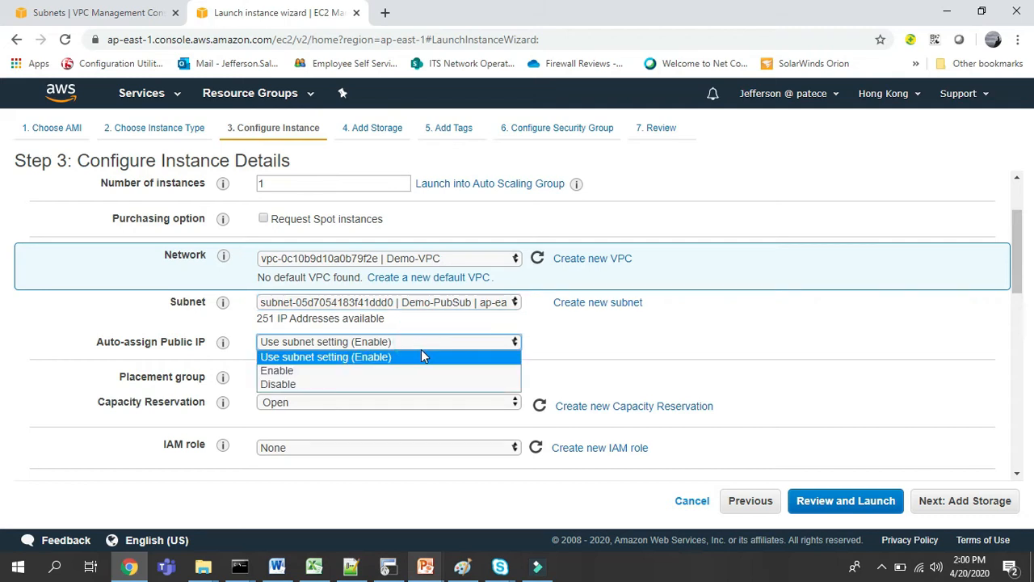
{"action": "left_click", "coordinate": [548, 340]}
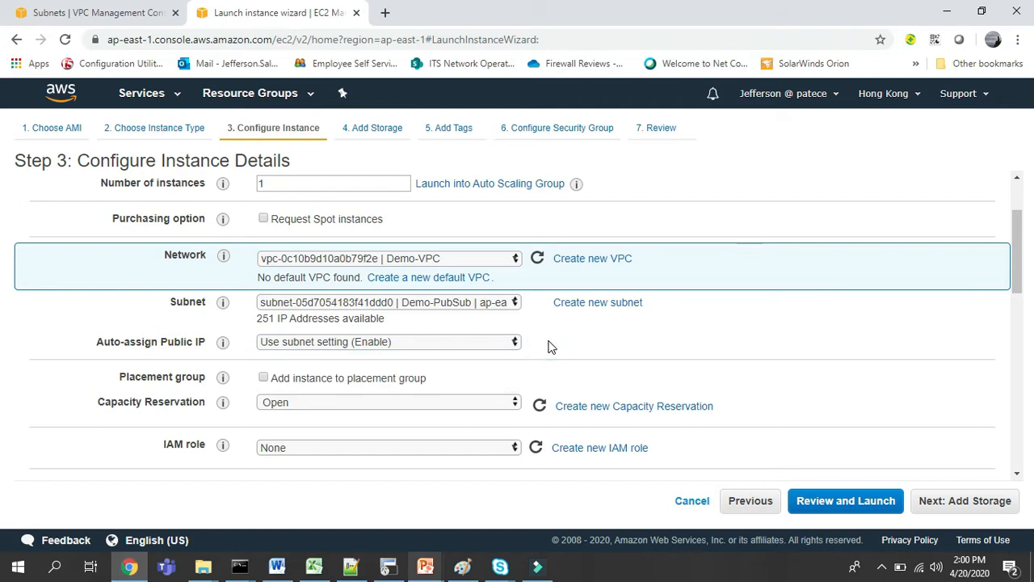
{"action": "left_click", "coordinate": [930, 503]}
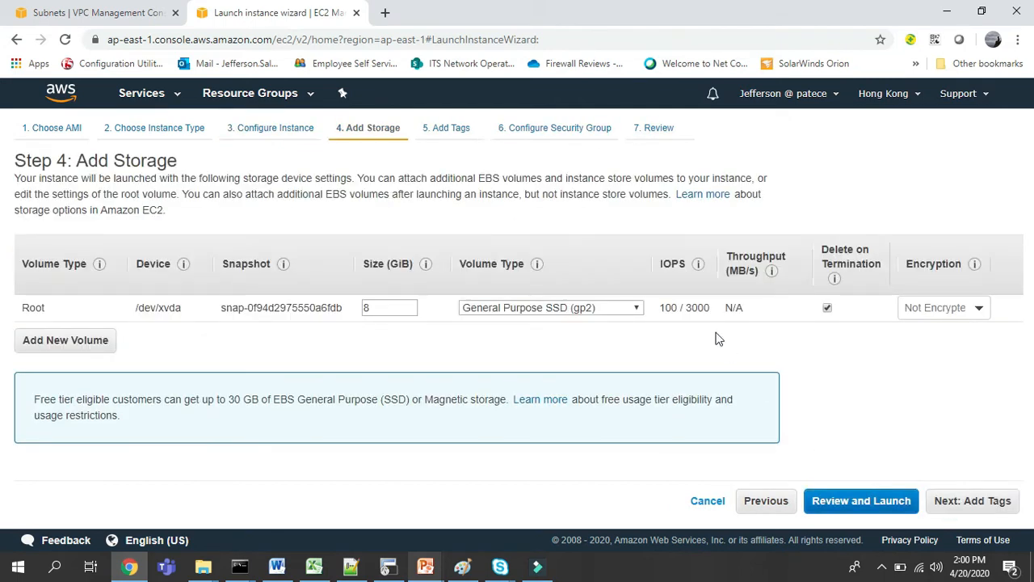
Tag the instance with Name = Public-Instance and continue to Configure Security Group.
{"action": "left_click", "coordinate": [947, 502]}
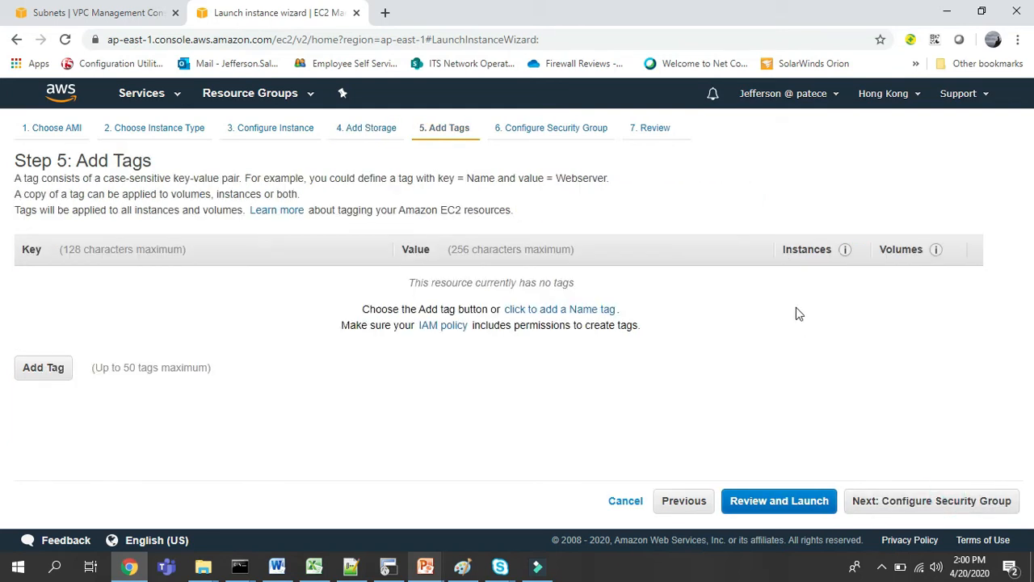
{"action": "left_click", "coordinate": [57, 369]}
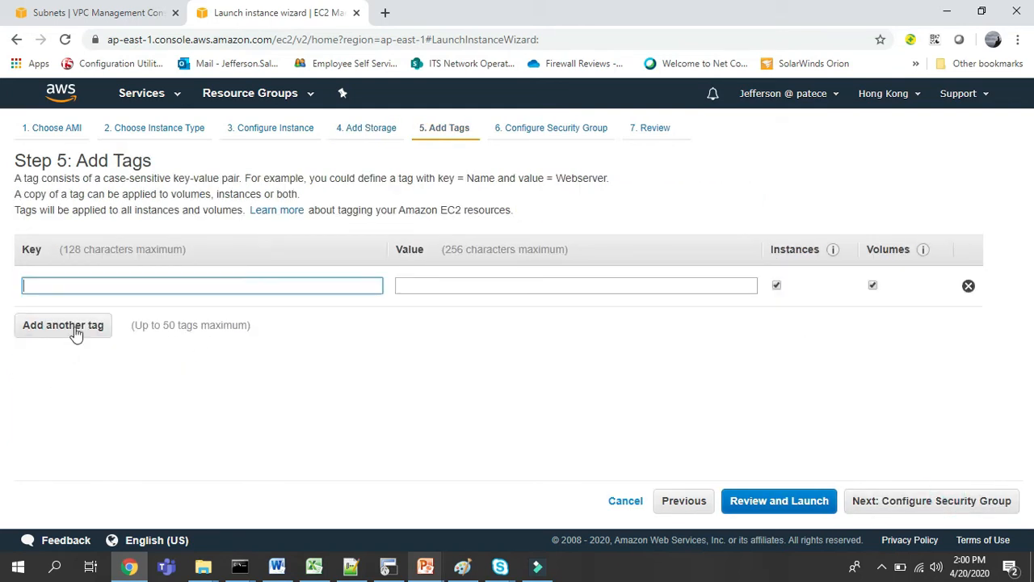
{"action": "left_click", "coordinate": [80, 283]}
{"action": "type", "text": "Name"}
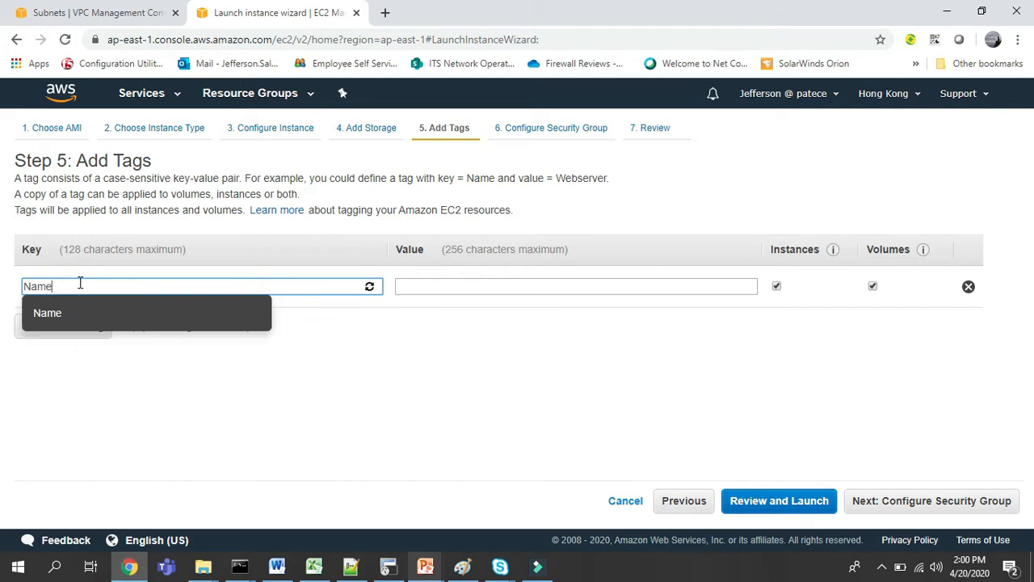
{"action": "left_click", "coordinate": [501, 284]}
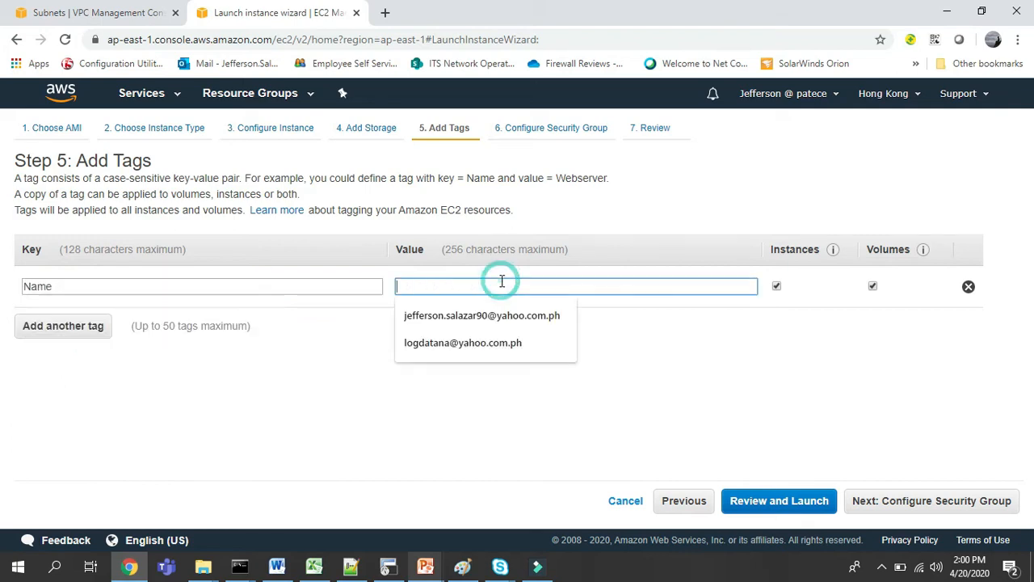
{"action": "type", "text": "Public"}
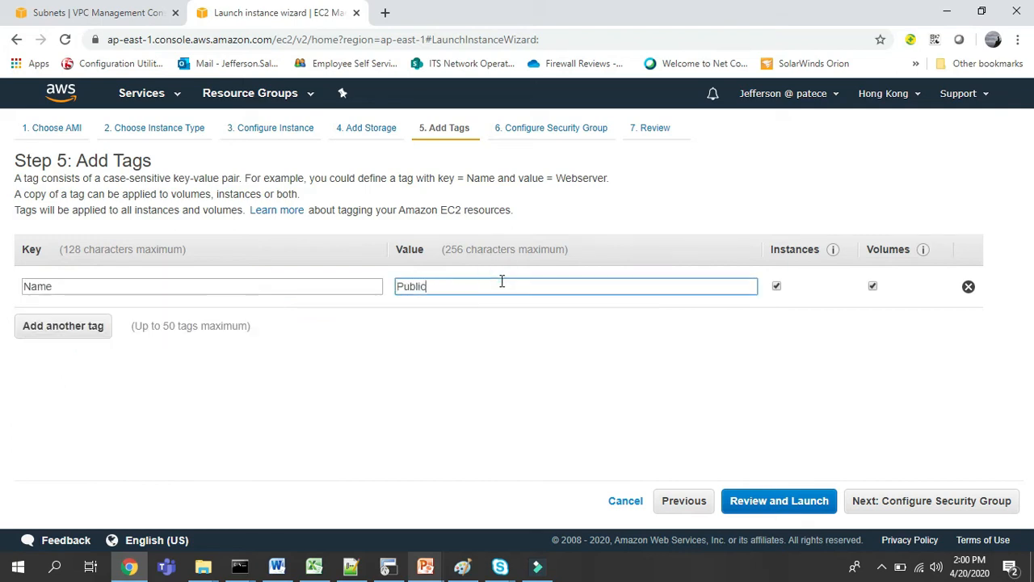
{"action": "type", "text": "-Instance"}
{"action": "left_click", "coordinate": [531, 349]}
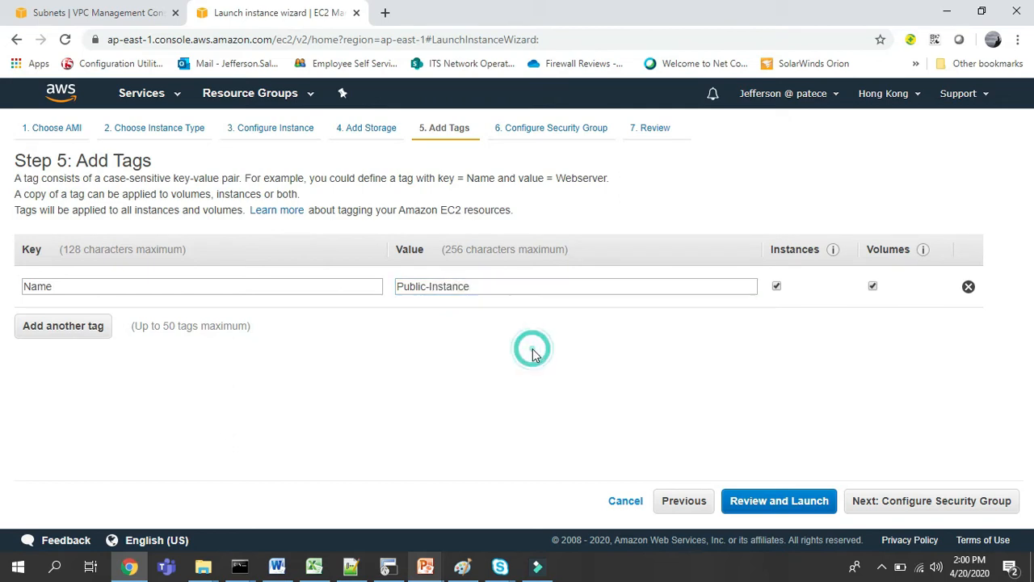
{"action": "left_click", "coordinate": [877, 504]}
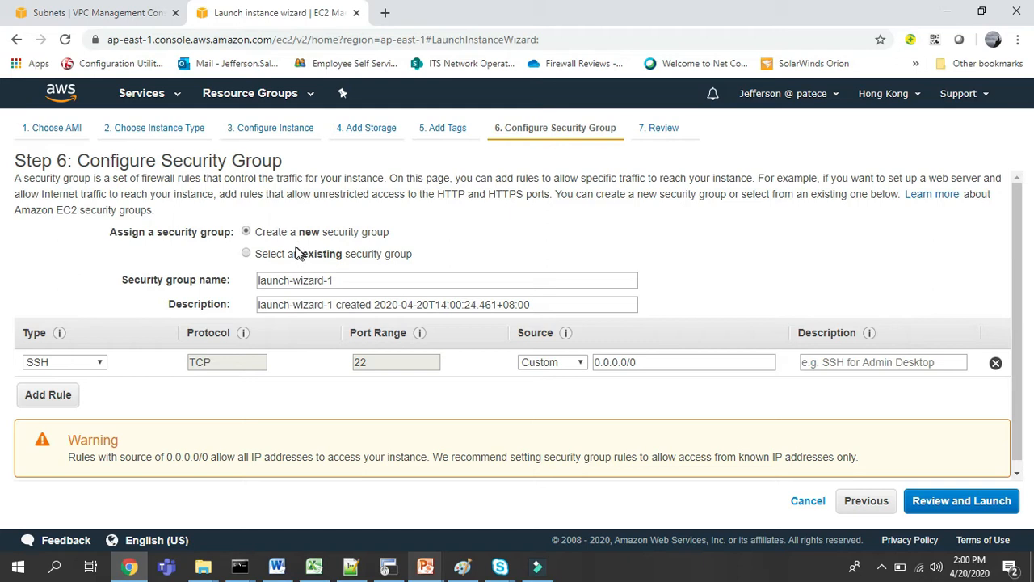
Name the new security group PubInstance-SG and enter its description.
{"action": "left_click", "coordinate": [295, 230]}
{"action": "left_click_drag", "start_coordinate": [341, 279], "coordinate": [97, 267]}
{"action": "key", "text": "BackSpace"}
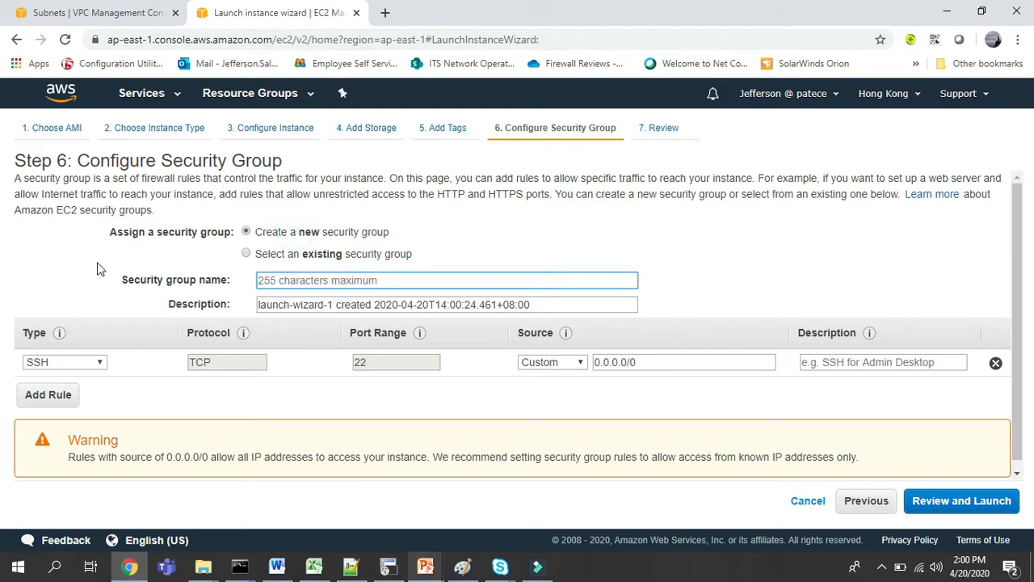
{"action": "type", "text": "Public"}
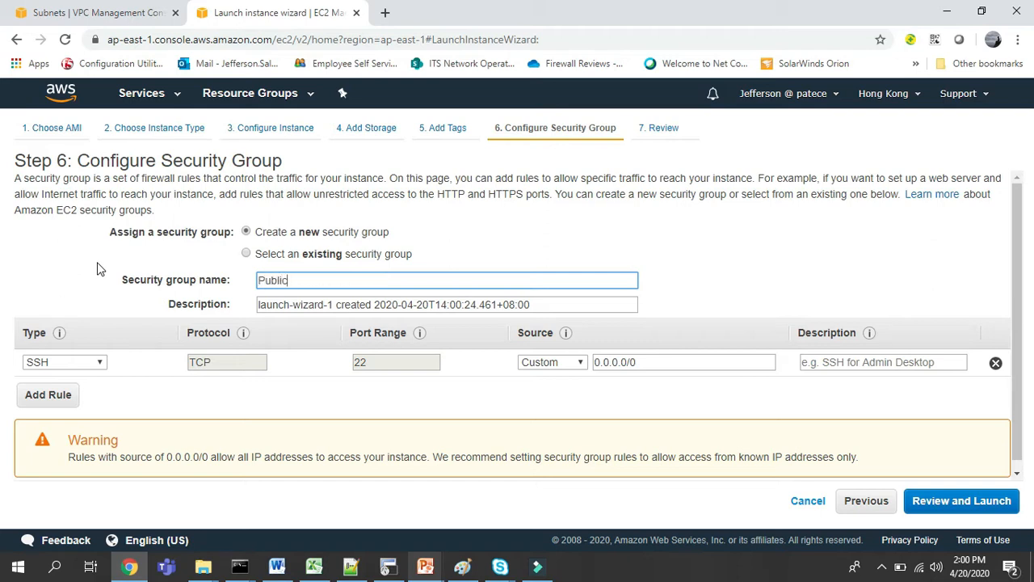
{"action": "key", "text": "BackSpace"}
{"action": "key", "text": "BackSpace"}
{"action": "key", "text": "BackSpace"}
{"action": "type", "text": "Instance-SG"}
{"action": "left_click", "coordinate": [554, 304]}
{"action": "key", "text": "ctrl+a"}
{"action": "type", "text": "Th"}
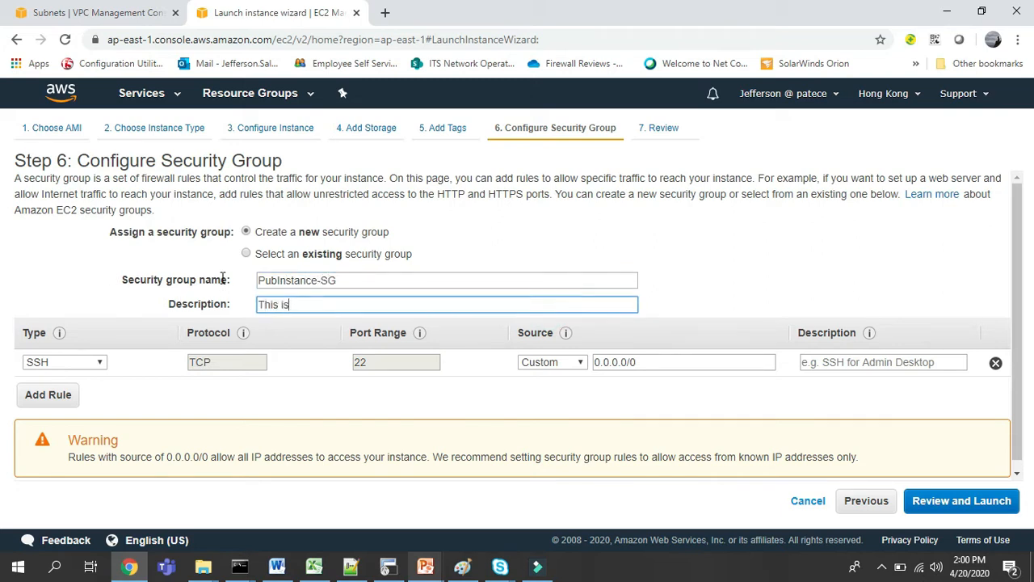
{"action": "type", "text": "is is security gropu "}
{"action": "type", "text": " instance"}
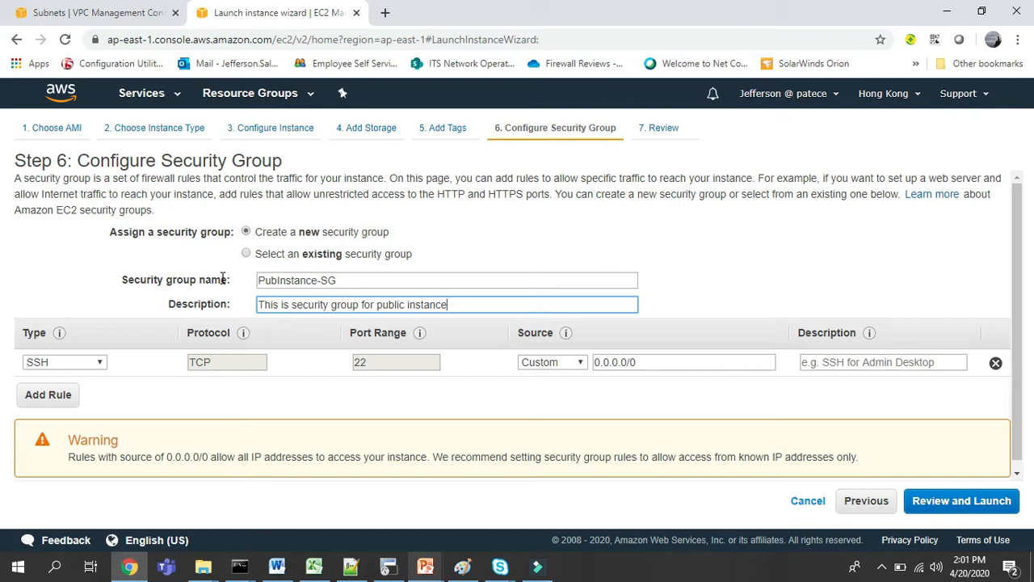
{"action": "left_click", "coordinate": [285, 408]}
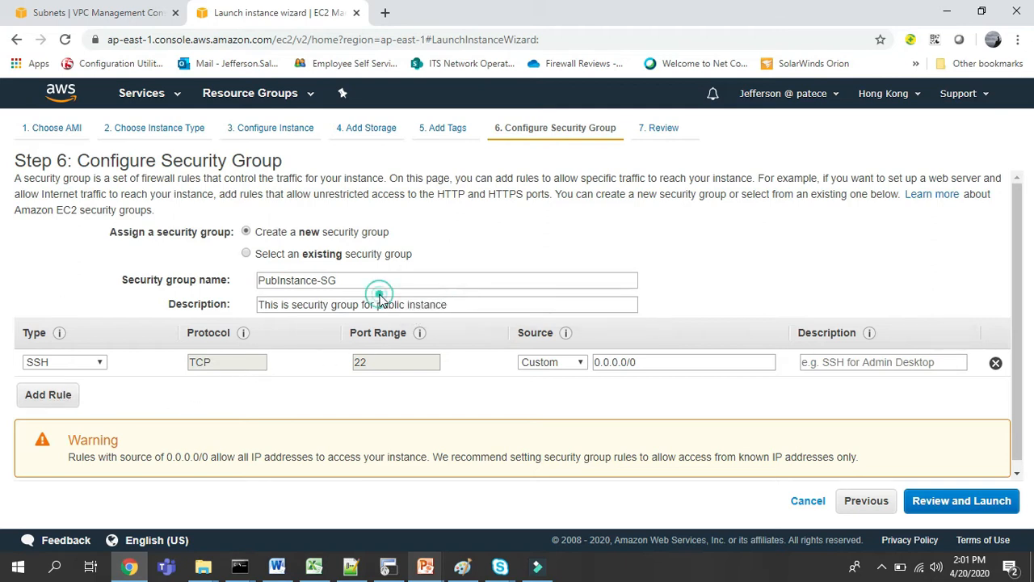
{"action": "left_click", "coordinate": [450, 305]}
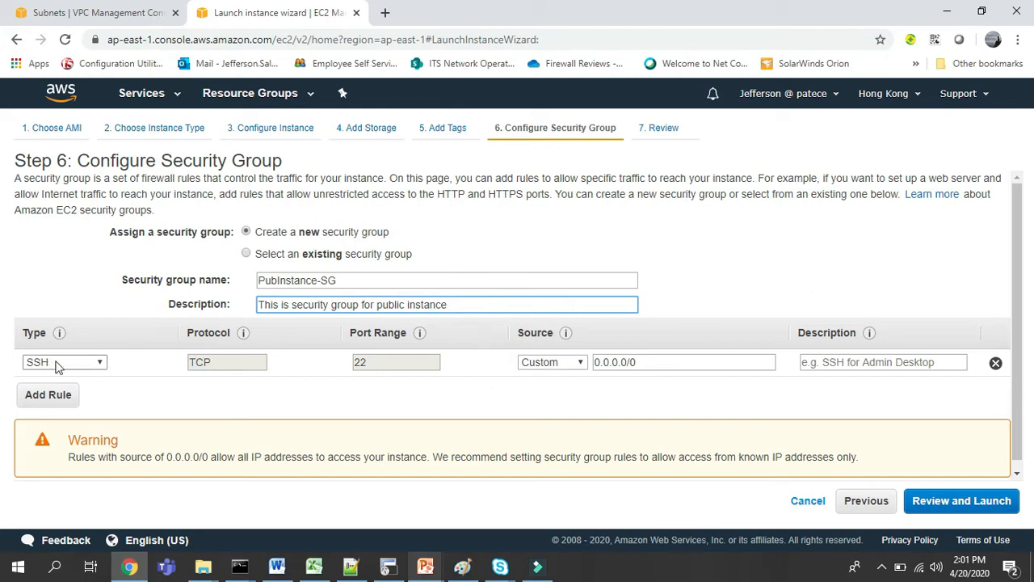
Remove the SSH rule's 0.0.0.0/0 source so it allows only 112.206.15.138/32.
{"action": "left_click", "coordinate": [638, 361]}
{"action": "double_click", "coordinate": [638, 361]}
{"action": "left_click", "coordinate": [532, 392]}
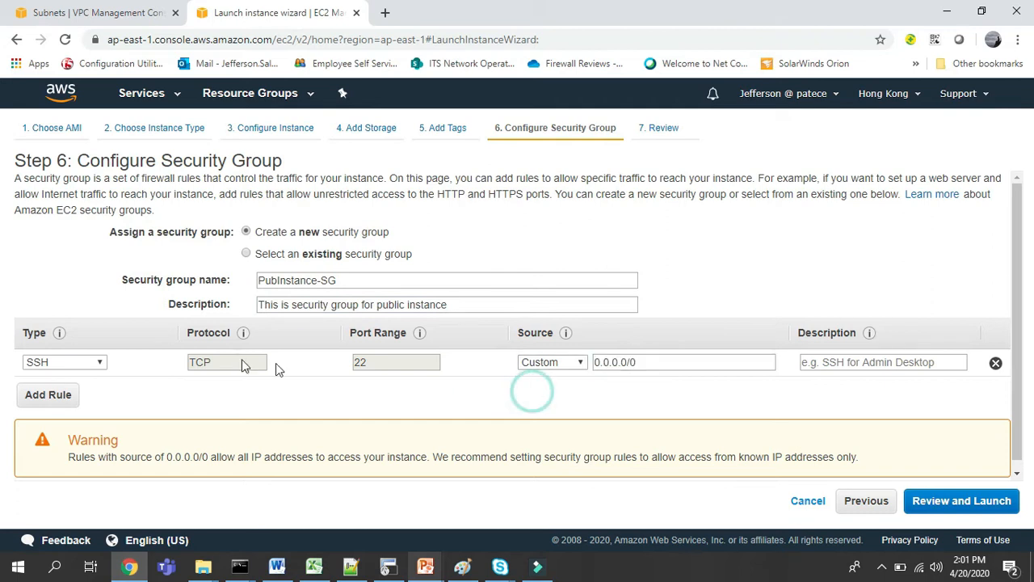
{"action": "double_click", "coordinate": [377, 363]}
{"action": "left_click", "coordinate": [340, 381]}
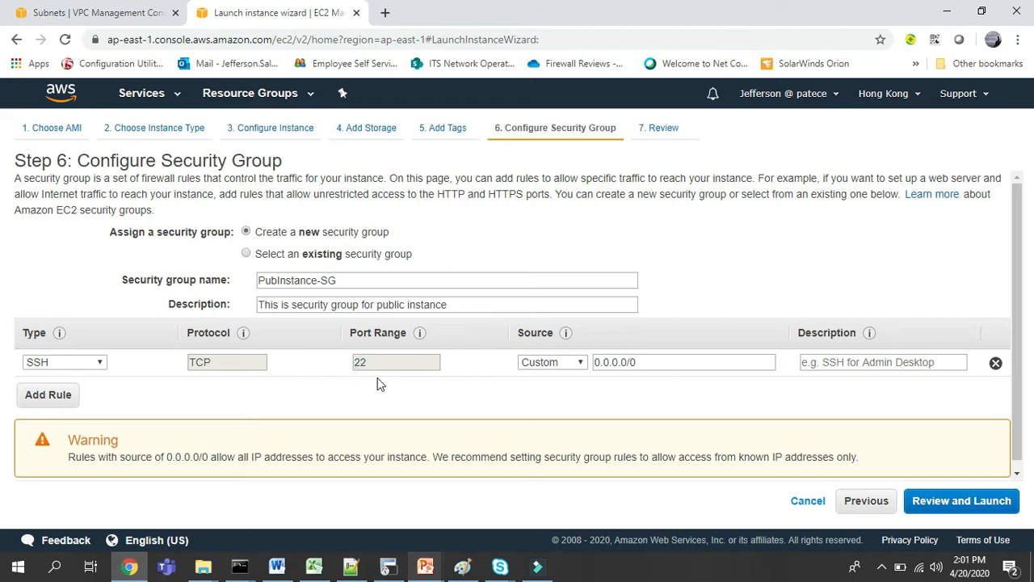
{"action": "left_click_drag", "start_coordinate": [647, 361], "coordinate": [599, 361]}
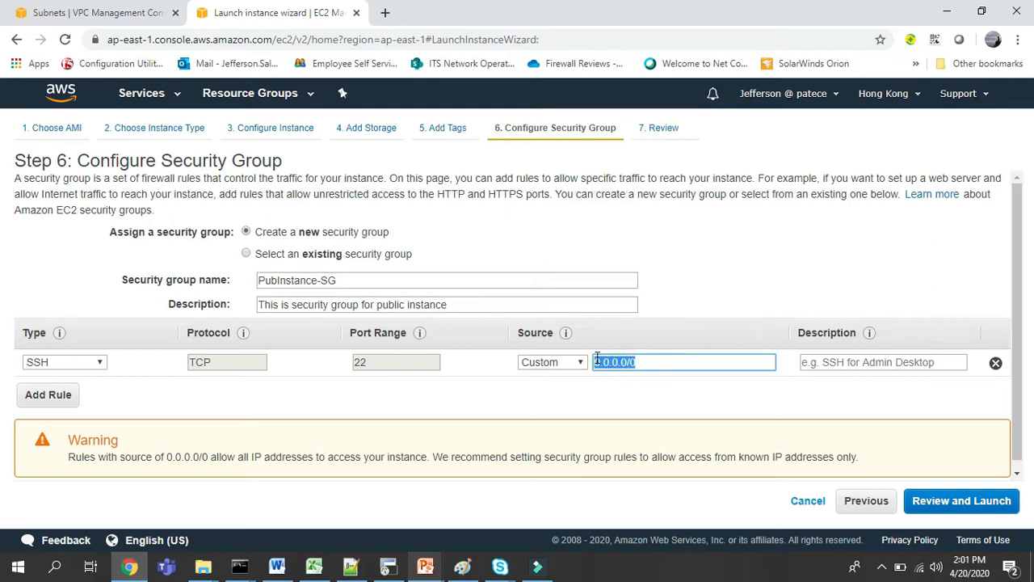
{"action": "key", "text": "BackSpace"}
{"action": "left_click", "coordinate": [619, 364]}
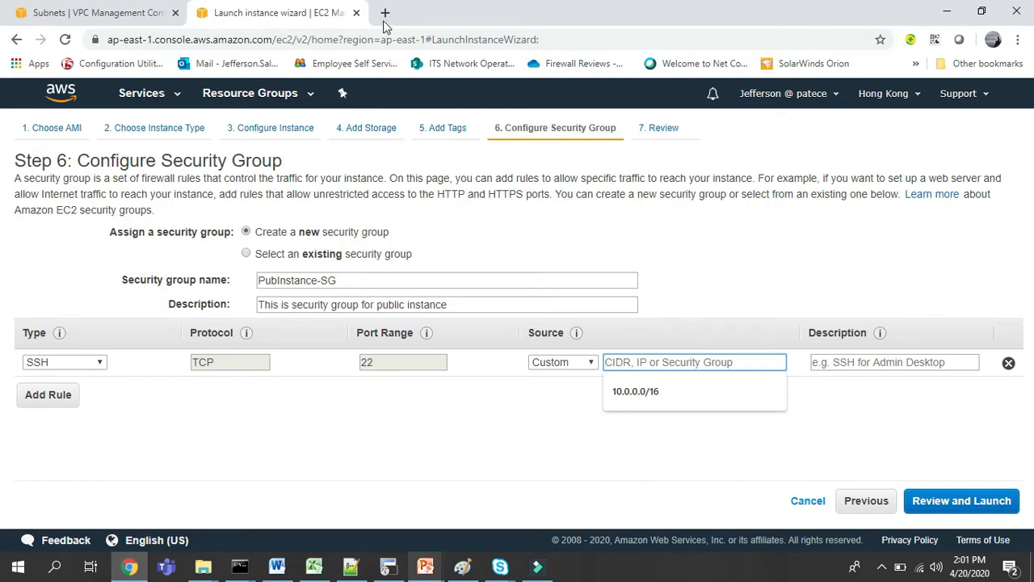
{"action": "left_click", "coordinate": [617, 362]}
{"action": "left_click", "coordinate": [386, 13]}
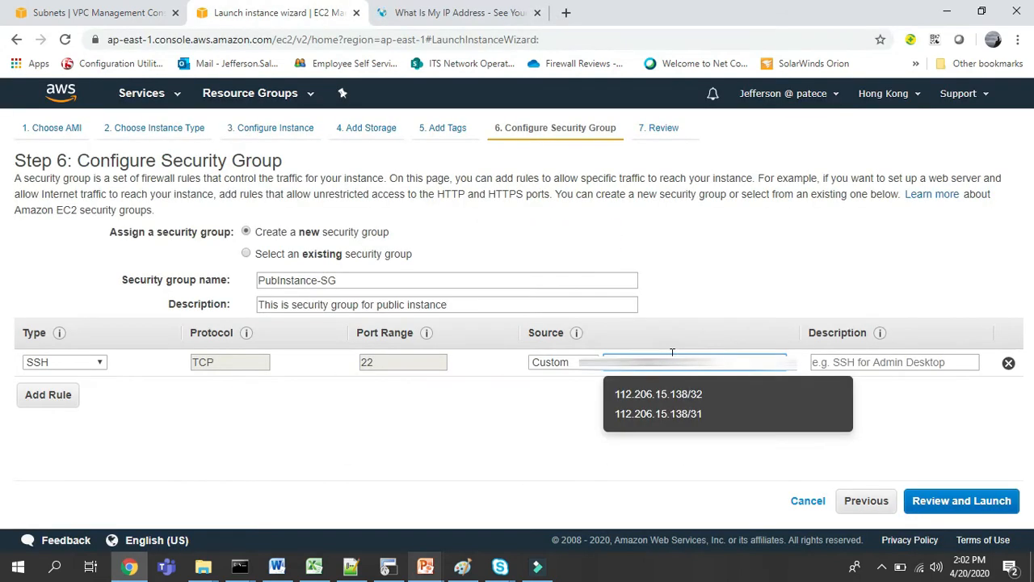
Describe the SSH rule as 'Remote access from my network'.
{"action": "left_click", "coordinate": [847, 363]}
{"action": "type", "text": "Re"}
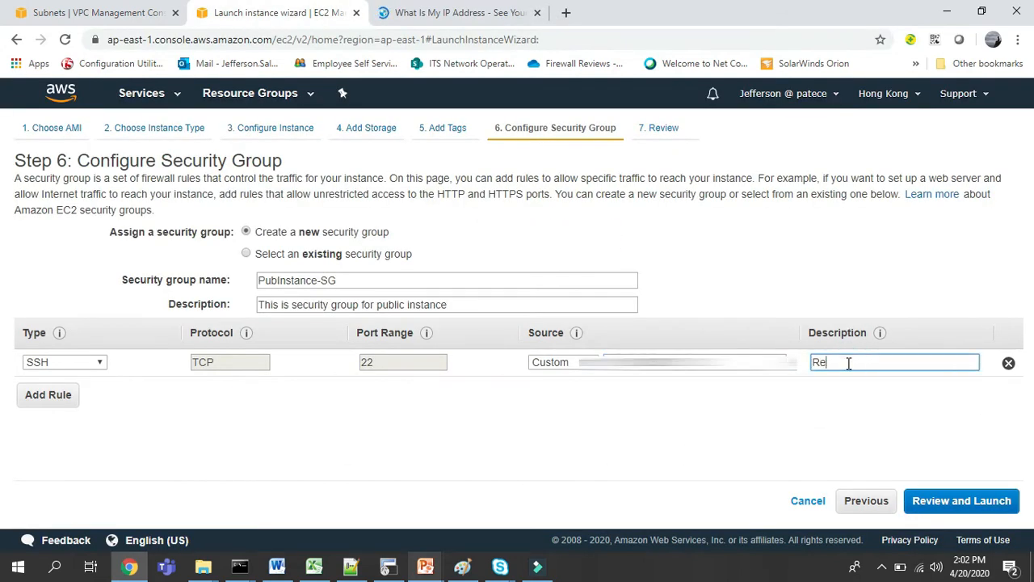
{"action": "type", "text": "mote access from "}
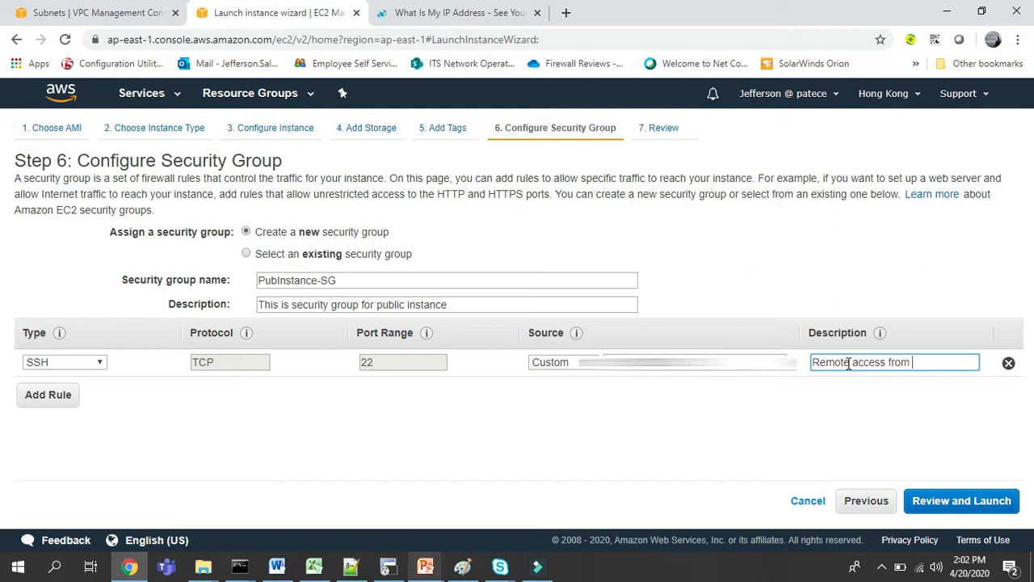
{"action": "type", "text": "my remmote"}
{"action": "key", "text": "BackSpace"}
{"action": "key", "text": "BackSpace"}
{"action": "key", "text": "BackSpace"}
{"action": "key", "text": "BackSpace"}
{"action": "key", "text": "BackSpace"}
{"action": "key", "text": "BackSpace"}
{"action": "key", "text": "BackSpace"}
{"action": "type", "text": "lap"}
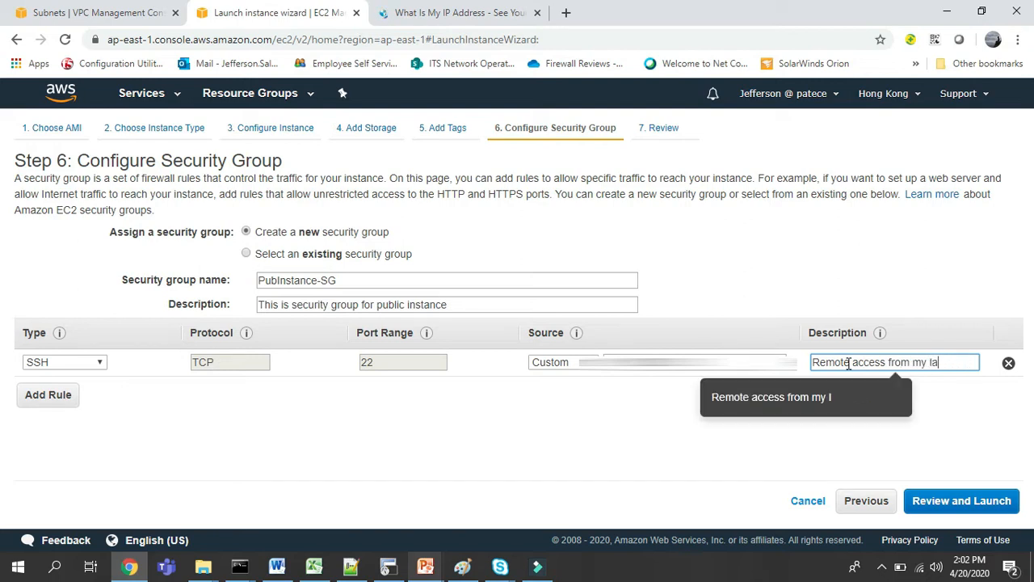
{"action": "key", "text": "BackSpace"}
{"action": "key", "text": "BackSpace"}
{"action": "key", "text": "BackSpace"}
{"action": "type", "text": "network"}
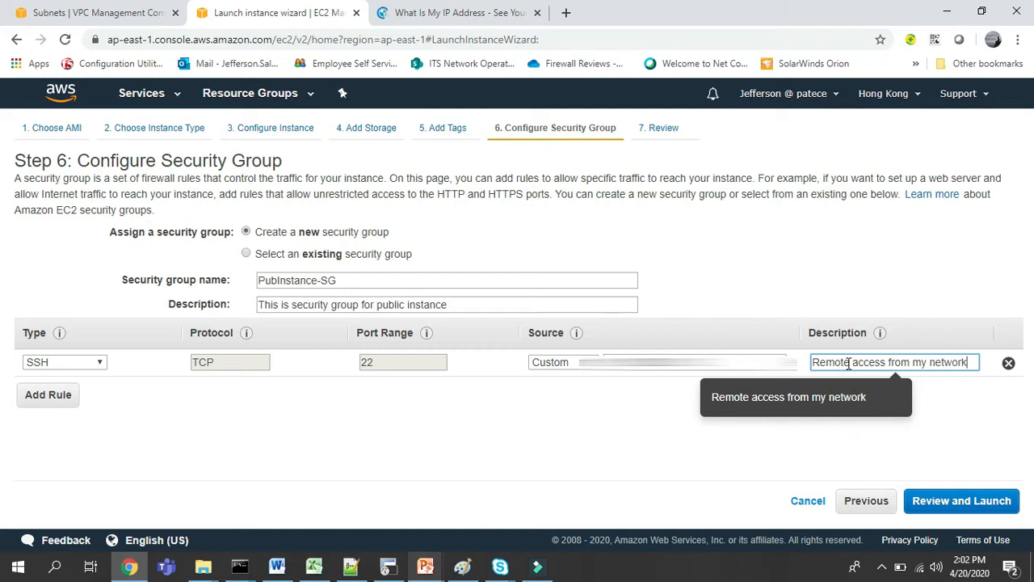
Review the launch settings with Instance Details expanded.
{"action": "left_click", "coordinate": [951, 502]}
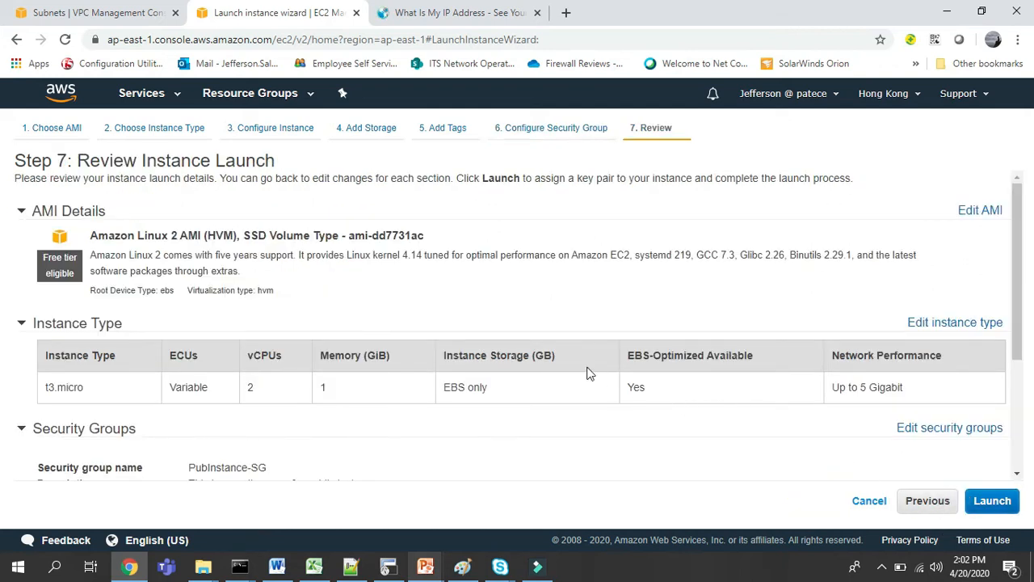
{"action": "scroll", "coordinate": [588, 372], "scroll_direction": "down", "scroll_amount": 3}
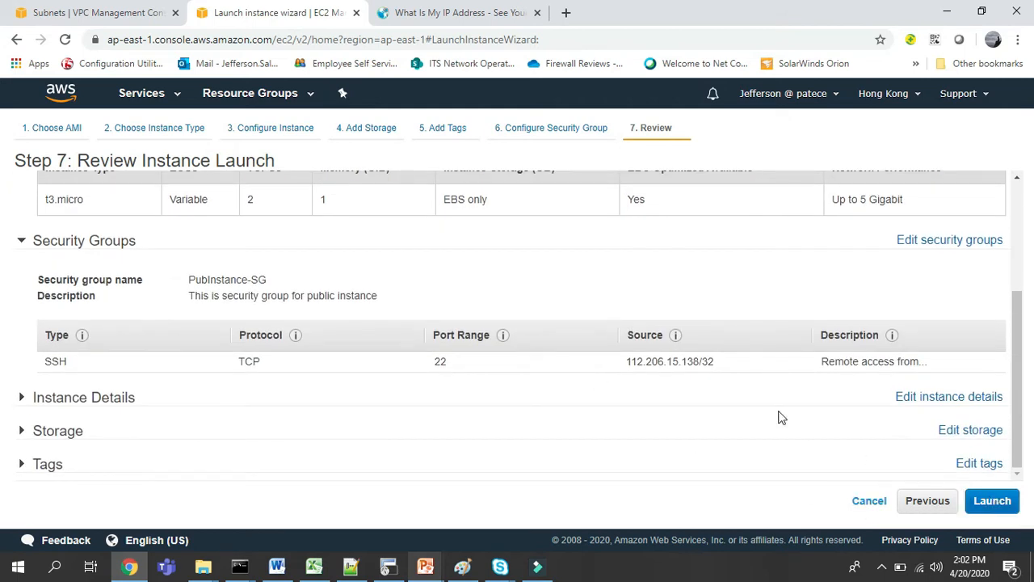
{"action": "left_click", "coordinate": [209, 385]}
{"action": "scroll", "coordinate": [208, 397], "scroll_direction": "down", "scroll_amount": 1}
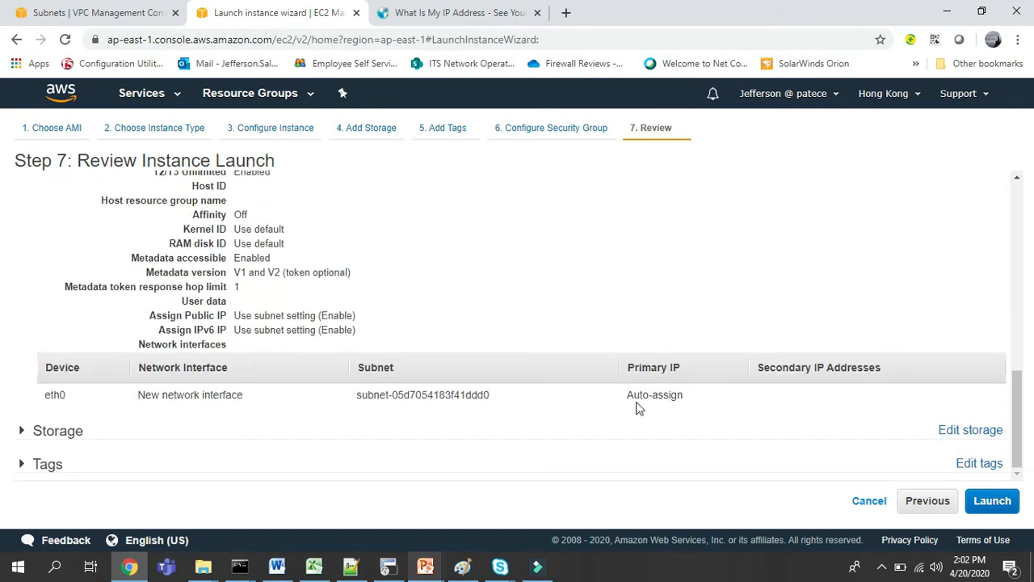
Launch and choose to create a new key pair named DemoKP.
{"action": "left_click", "coordinate": [997, 500]}
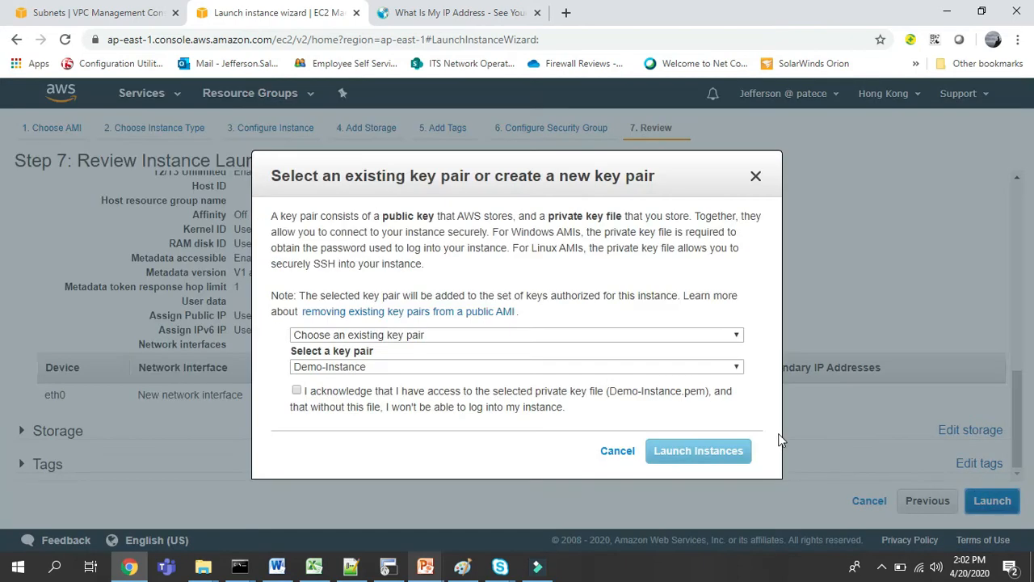
{"action": "left_click", "coordinate": [512, 335]}
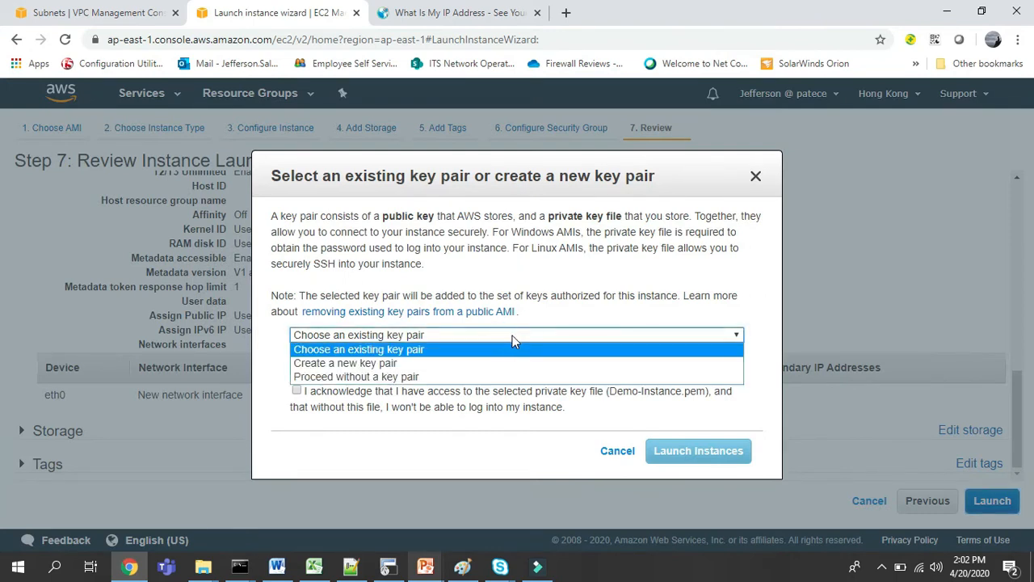
{"action": "left_click", "coordinate": [469, 363]}
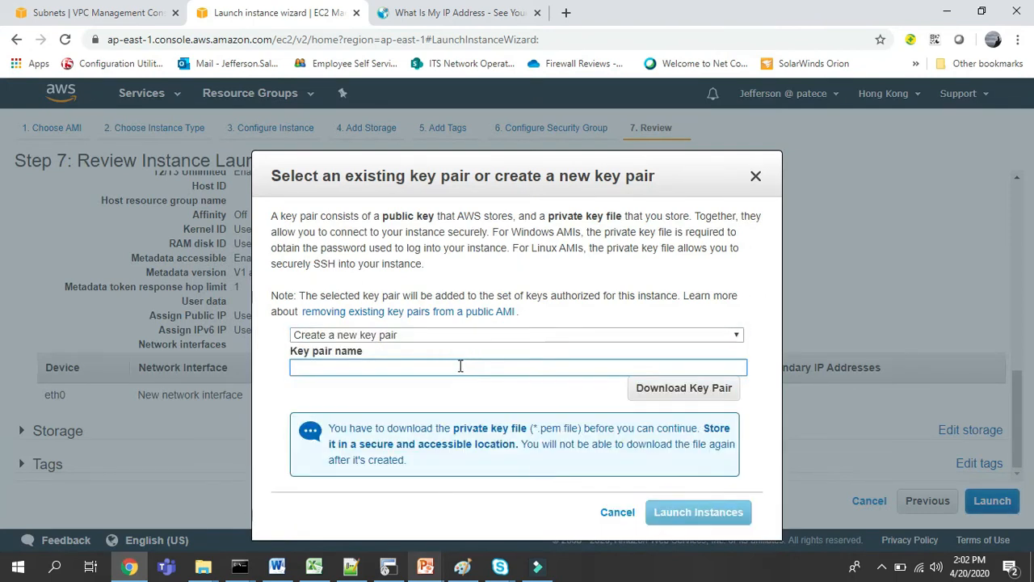
{"action": "type", "text": "DemoKP"}
Download the DemoKP key file and save it in a new DEMO-AWS folder under Downloads.
{"action": "left_click", "coordinate": [665, 395]}
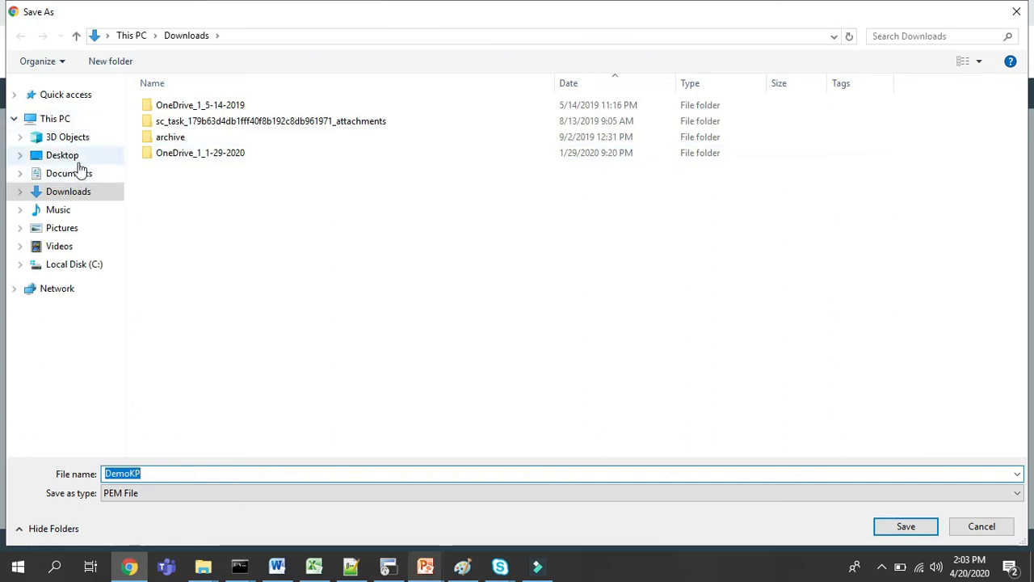
{"action": "right_click", "coordinate": [534, 211]}
{"action": "left_click", "coordinate": [604, 373]}
{"action": "left_click", "coordinate": [735, 373]}
{"action": "type", "text": "DEMO-AWS"}
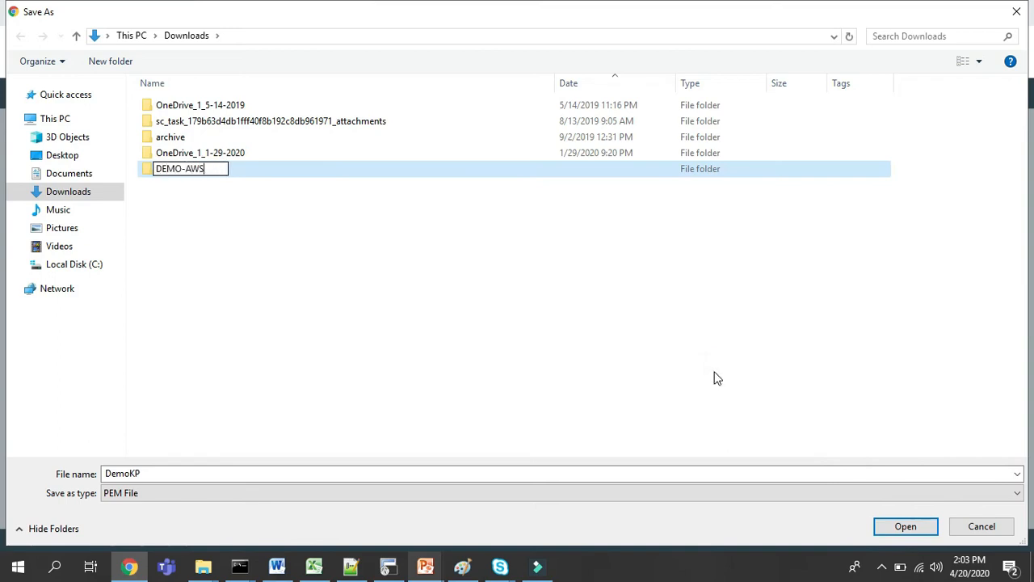
{"action": "left_click", "coordinate": [444, 318]}
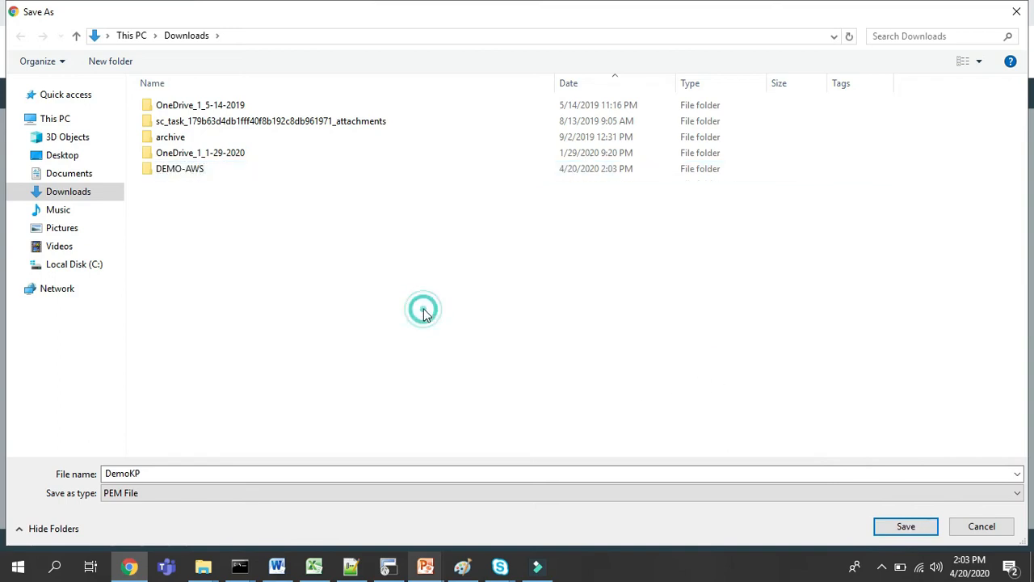
{"action": "double_click", "coordinate": [216, 172]}
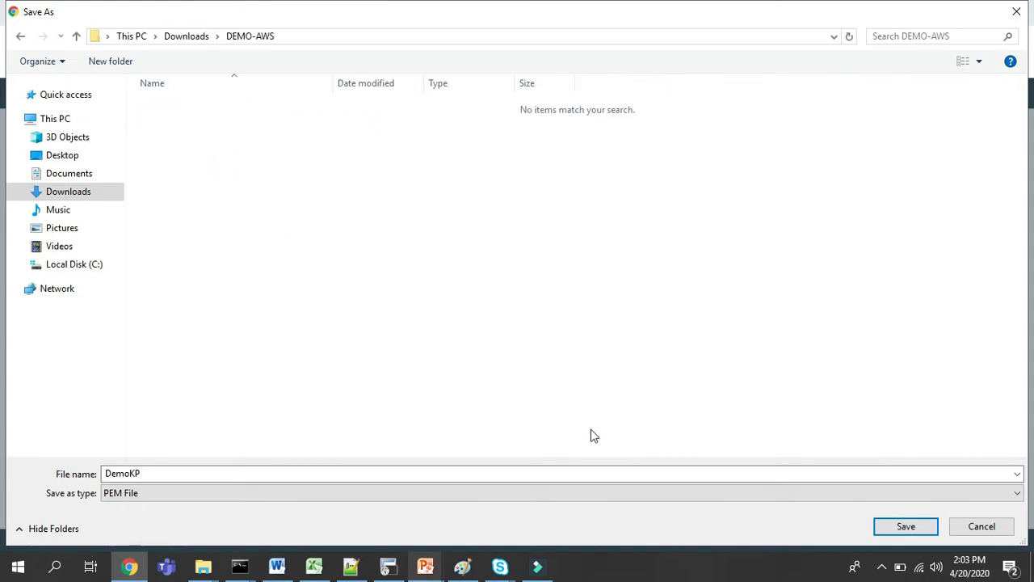
{"action": "left_click", "coordinate": [906, 526]}
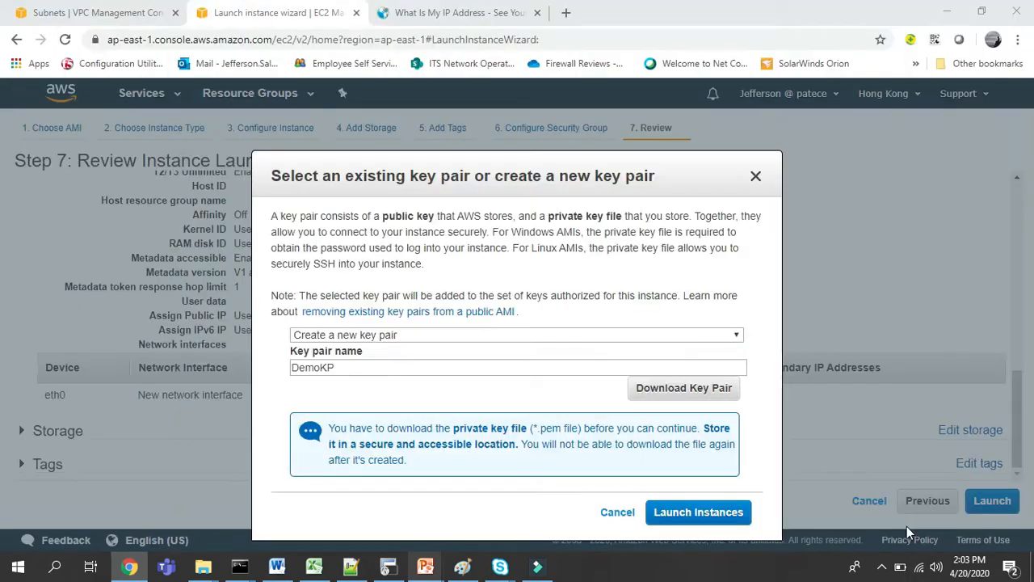
Launch Public-Instance with the DemoKP key pair and view it in the instances list.
{"action": "left_click", "coordinate": [691, 513]}
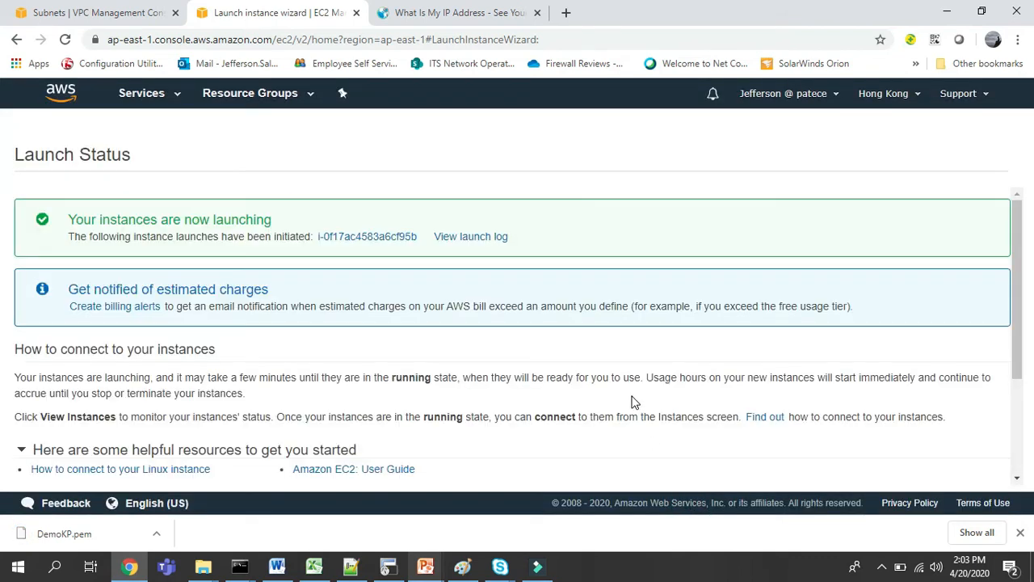
{"action": "scroll", "coordinate": [635, 272], "scroll_direction": "down", "scroll_amount": 2}
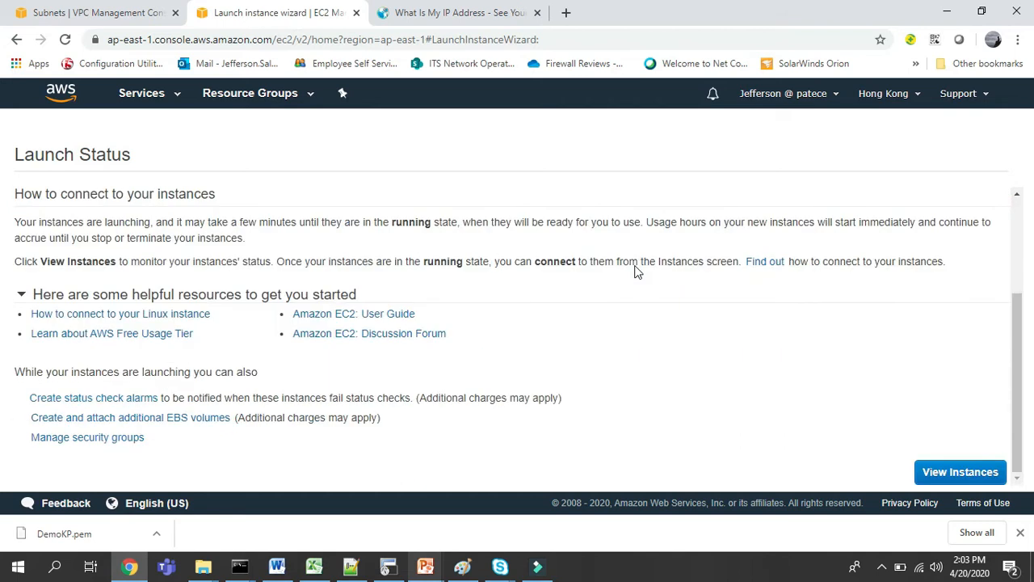
{"action": "left_click", "coordinate": [933, 459]}
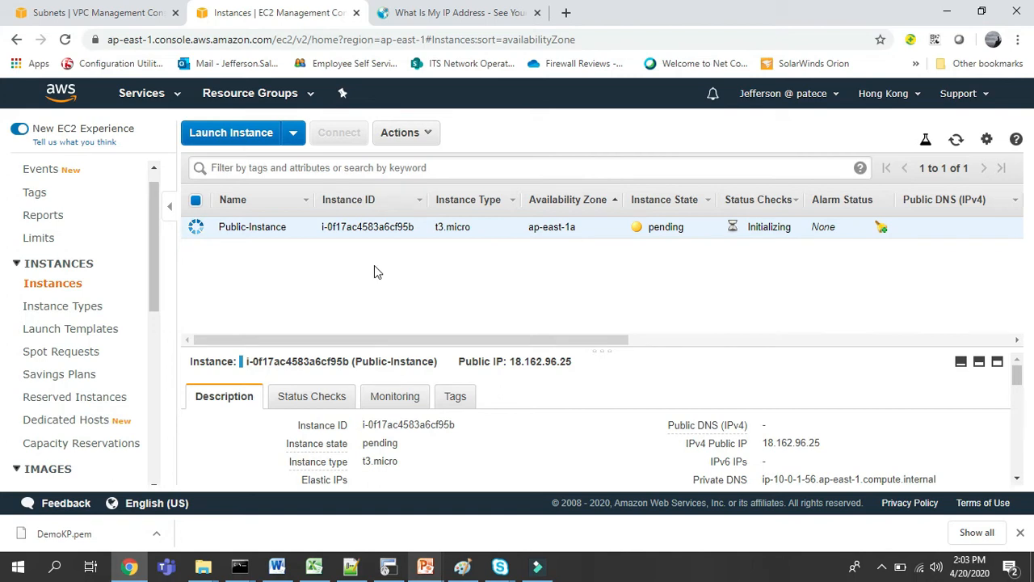
Start a new instance launch using the Amazon Linux 2 AMI on t3.micro.
{"action": "left_click", "coordinate": [238, 133]}
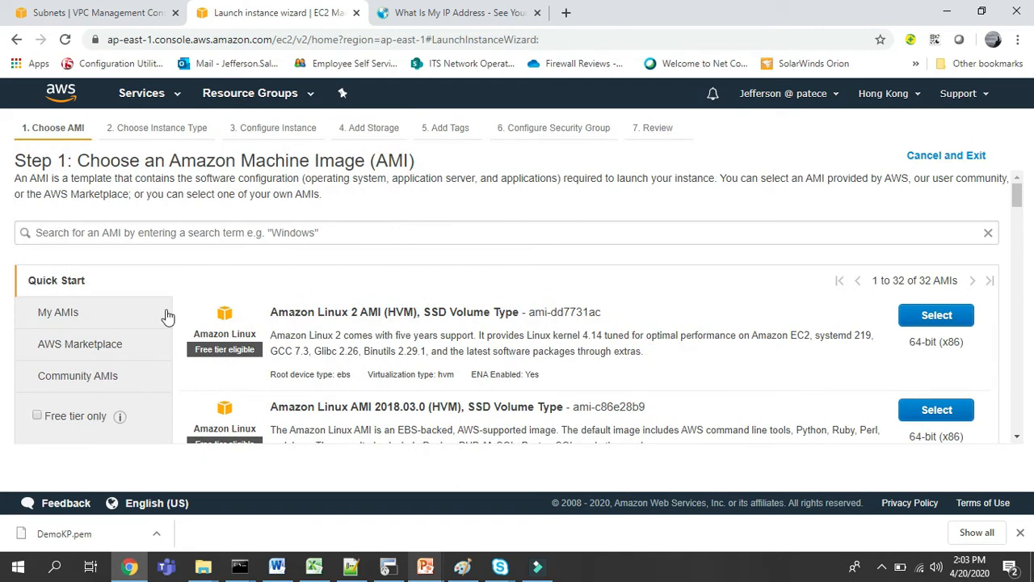
{"action": "scroll", "coordinate": [547, 370], "scroll_direction": "down", "scroll_amount": 1}
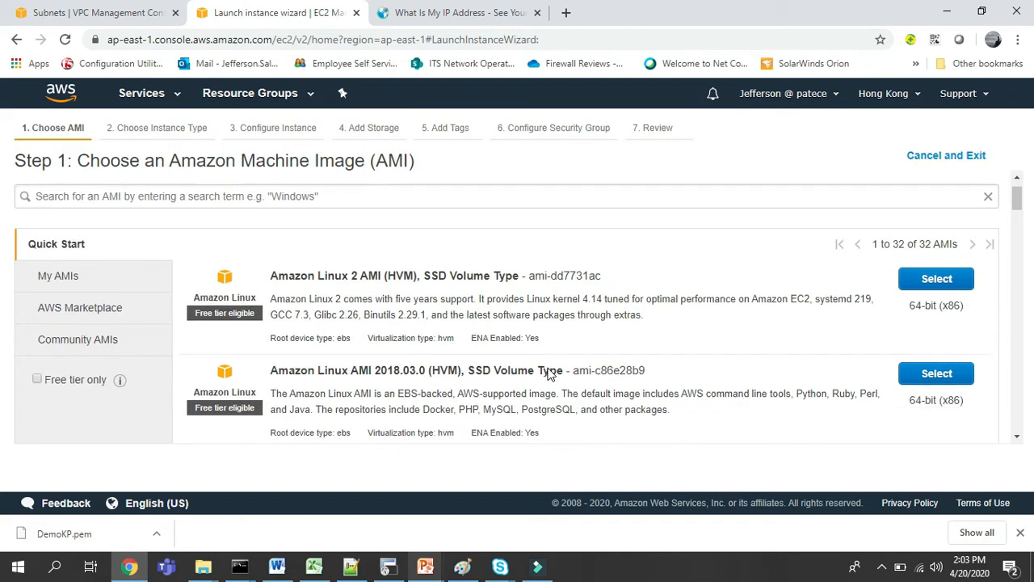
{"action": "scroll", "coordinate": [893, 307], "scroll_direction": "up", "scroll_amount": 1}
{"action": "left_click", "coordinate": [927, 315]}
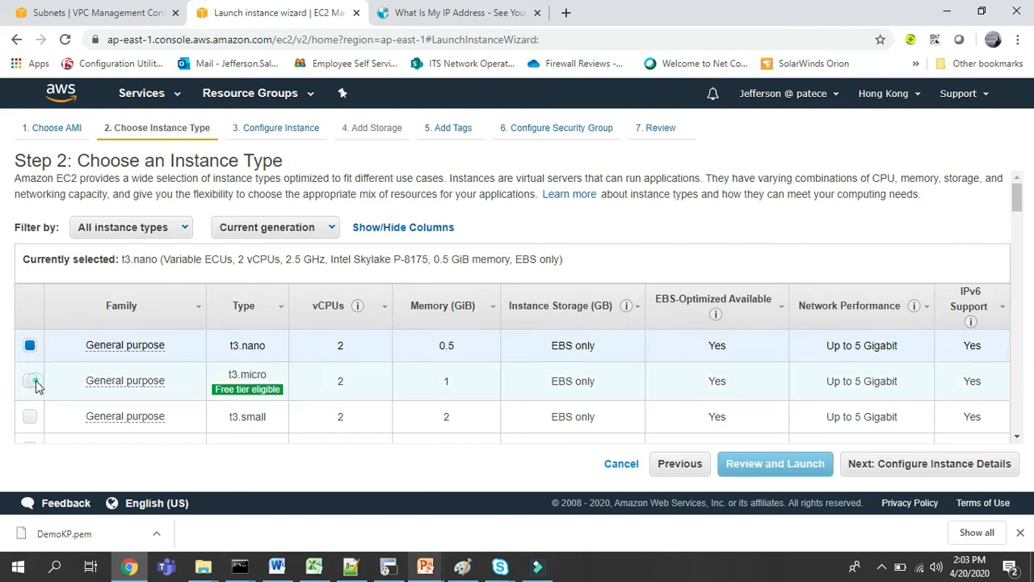
{"action": "left_click", "coordinate": [30, 381]}
{"action": "scroll", "coordinate": [637, 434], "scroll_direction": "down", "scroll_amount": 1}
{"action": "left_click", "coordinate": [933, 463]}
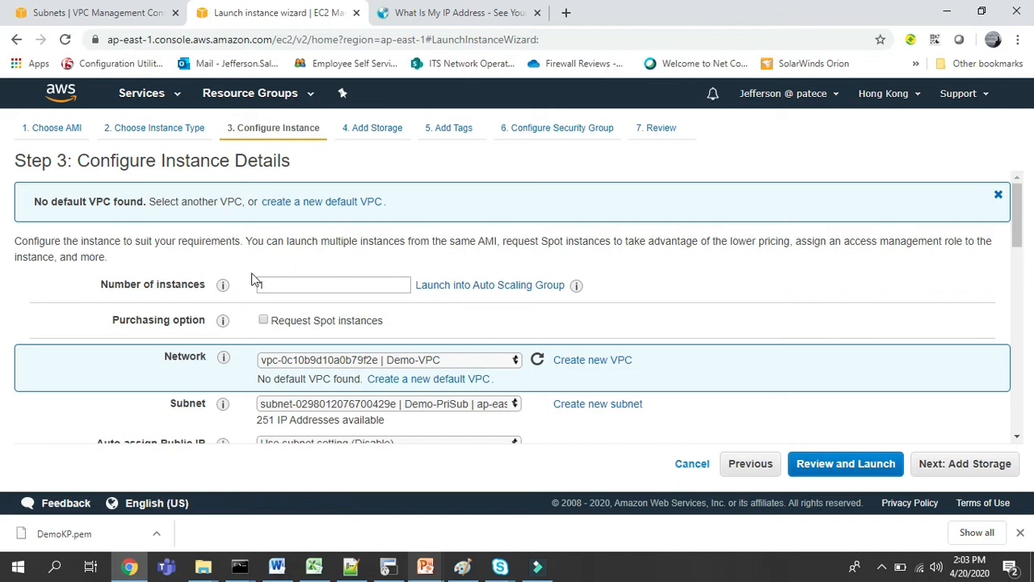
Place the instance in Demo-VPC's Demo-PriSub subnet, leaving public IP assignment unchanged.
{"action": "left_click", "coordinate": [283, 284]}
{"action": "left_click", "coordinate": [496, 364]}
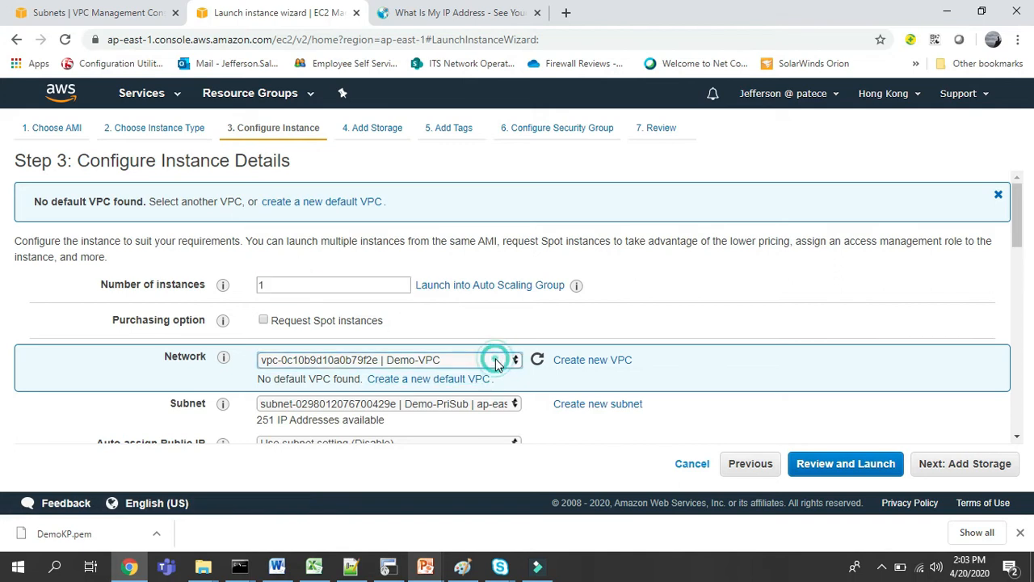
{"action": "scroll", "coordinate": [496, 358], "scroll_direction": "down", "scroll_amount": 2}
{"action": "left_click", "coordinate": [450, 303]}
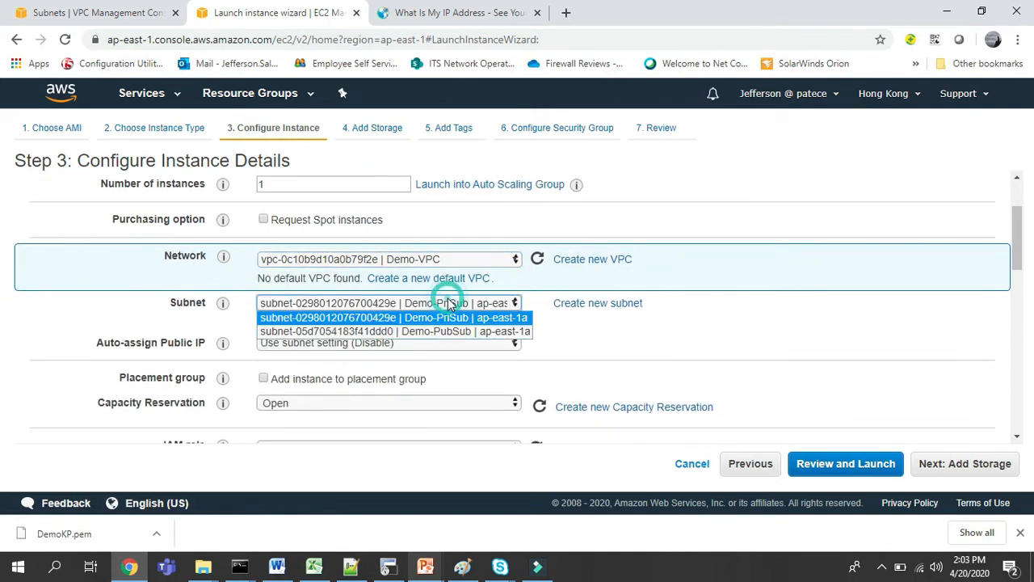
{"action": "left_click", "coordinate": [446, 317]}
{"action": "left_click", "coordinate": [440, 342]}
{"action": "left_click", "coordinate": [440, 343]}
{"action": "scroll", "coordinate": [416, 378], "scroll_direction": "down", "scroll_amount": 1}
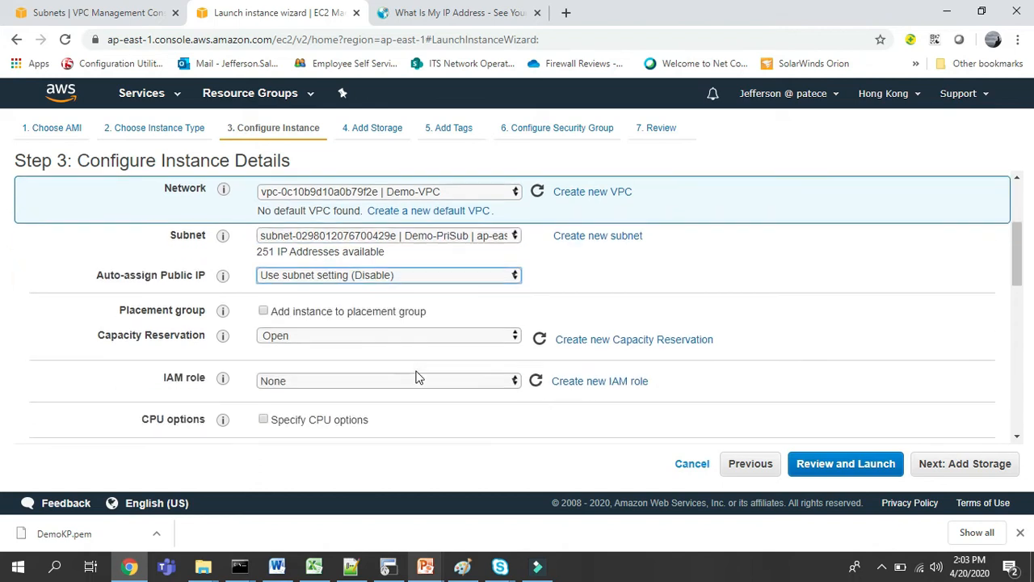
{"action": "left_click", "coordinate": [921, 462]}
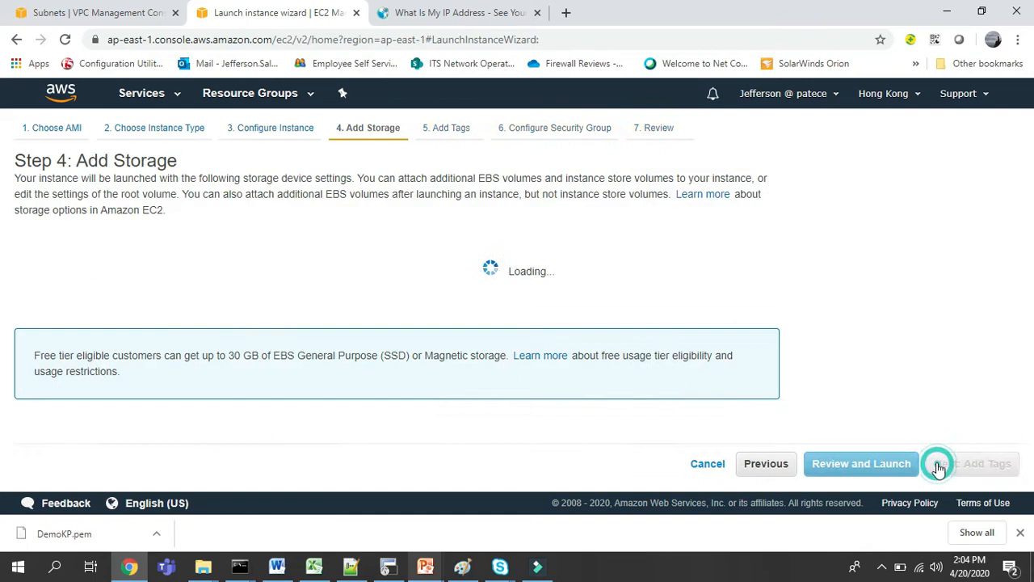
Add a Name tag with value 'Pri-Instance' to the instance.
{"action": "scroll", "coordinate": [359, 243], "scroll_direction": "down", "scroll_amount": 1}
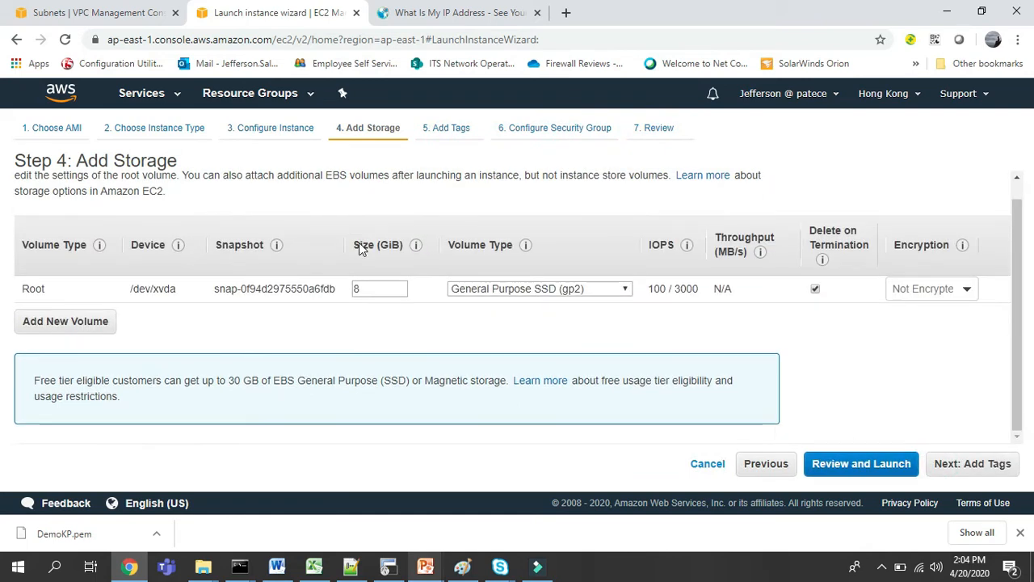
{"action": "left_click", "coordinate": [976, 459]}
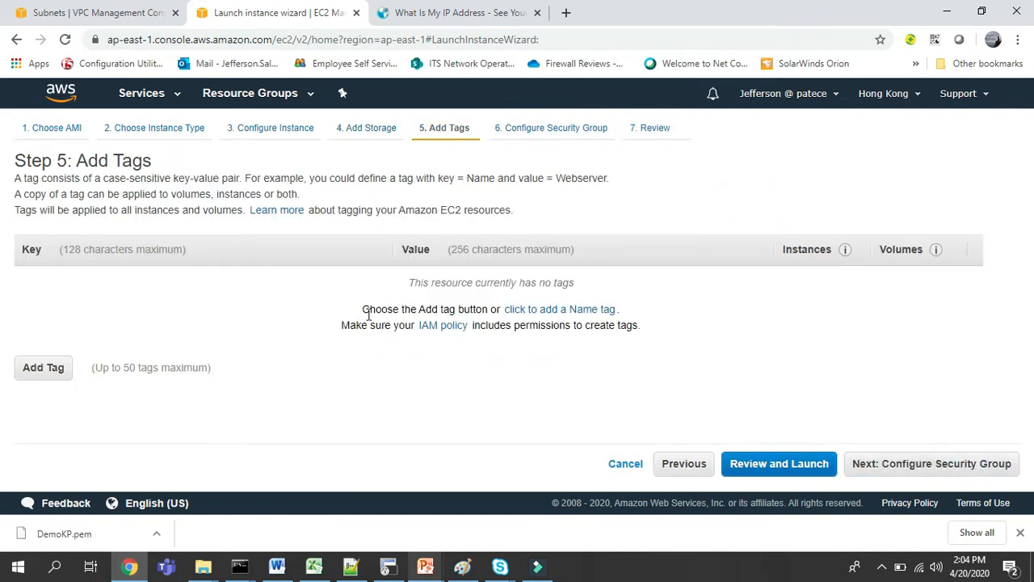
{"action": "left_click", "coordinate": [35, 373]}
{"action": "type", "text": "Name"}
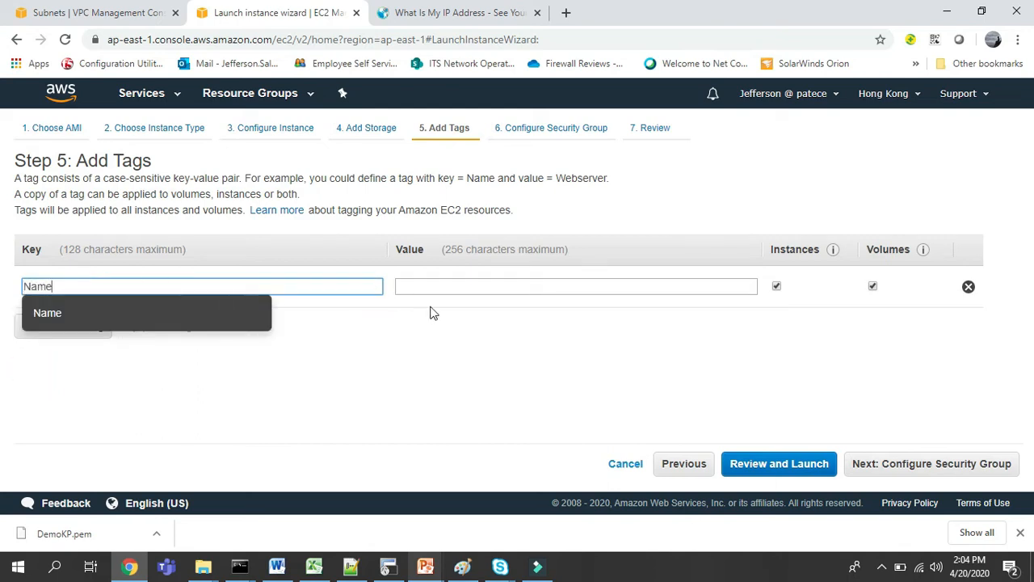
{"action": "left_click", "coordinate": [458, 287]}
{"action": "type", "text": "Pri"}
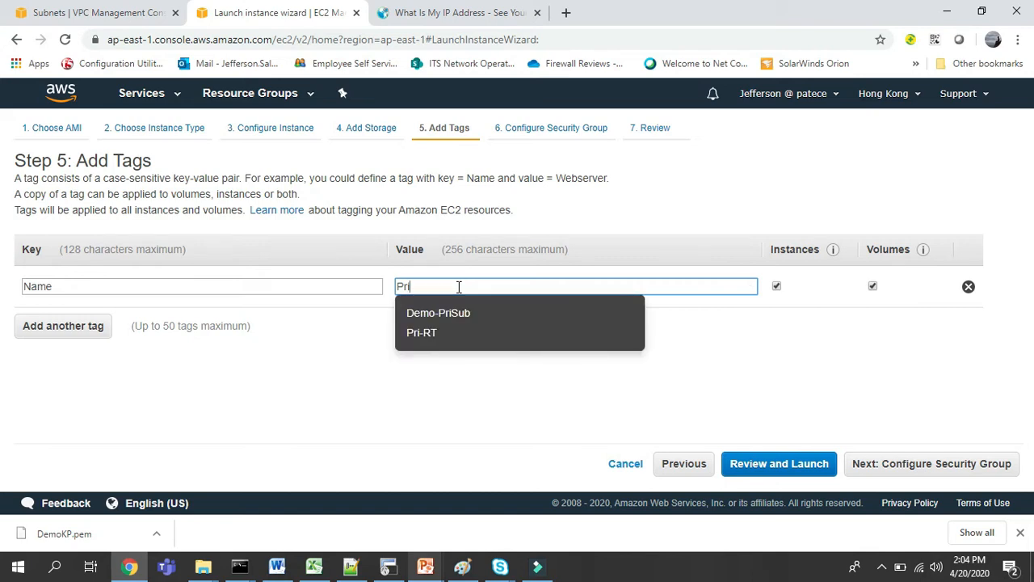
{"action": "type", "text": "instance"}
{"action": "left_click", "coordinate": [932, 471]}
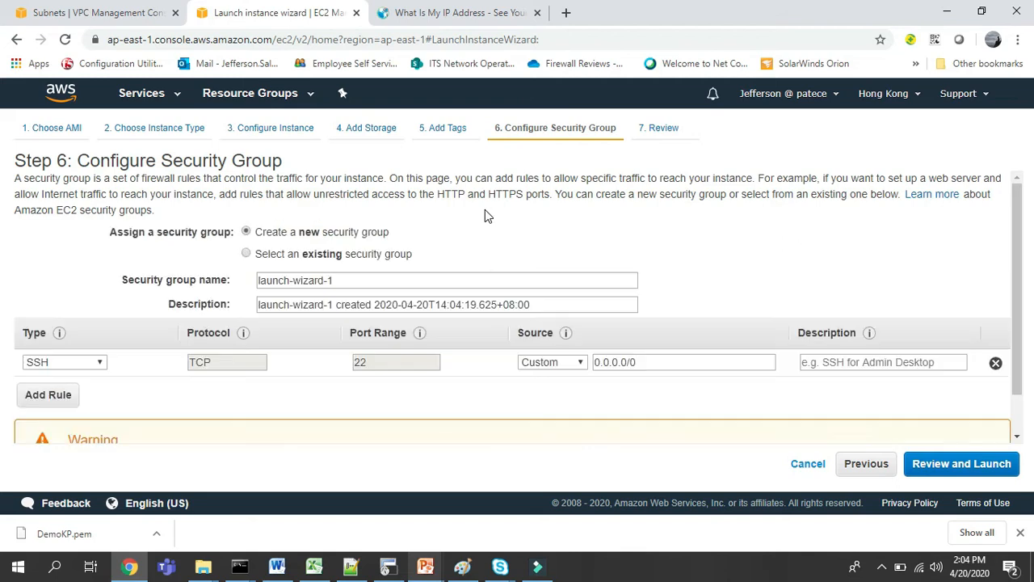
Reuse the existing PubInstance-SG security group and proceed to the launch review.
{"action": "left_click", "coordinate": [296, 255]}
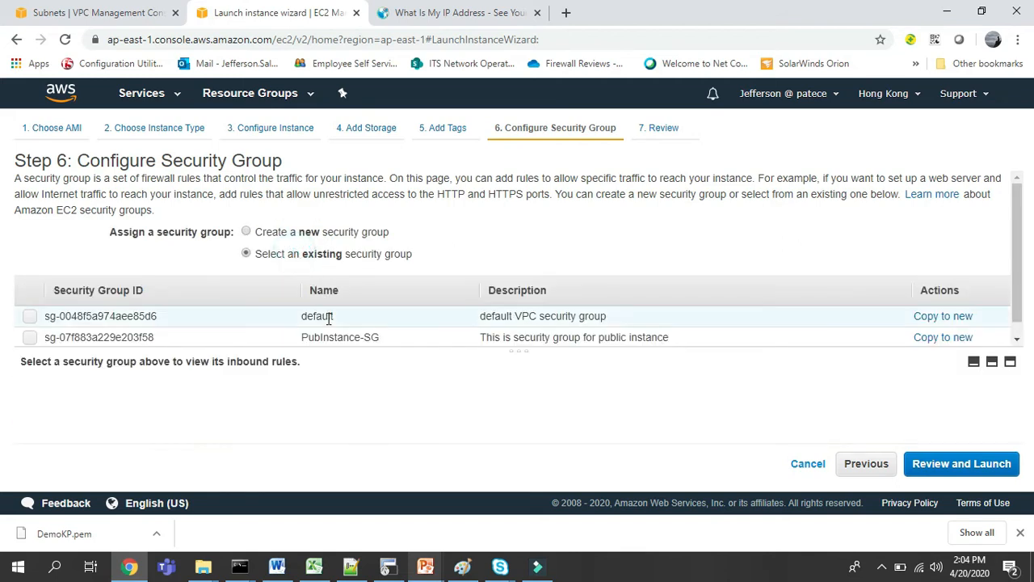
{"action": "left_click", "coordinate": [29, 339]}
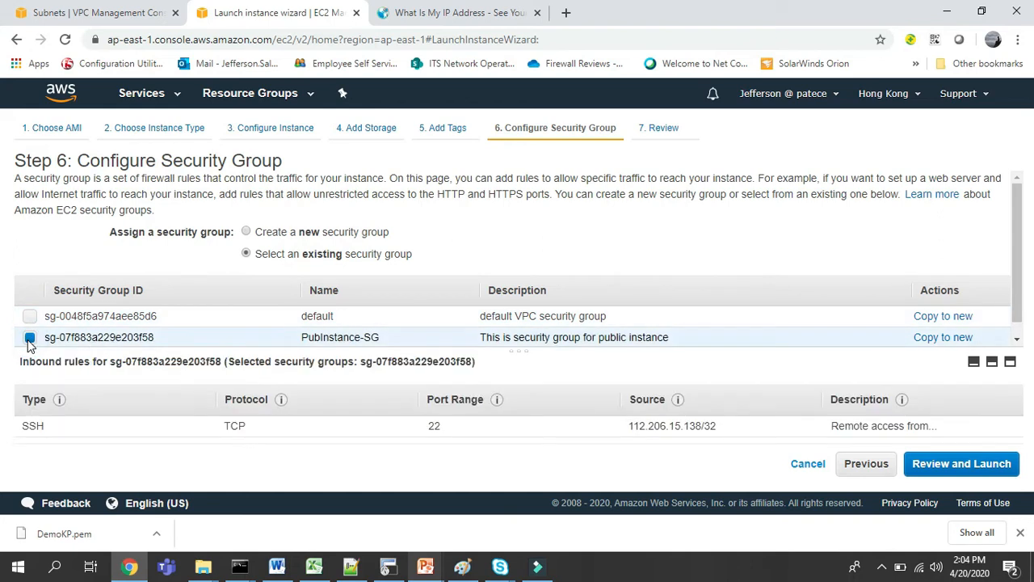
{"action": "double_click", "coordinate": [331, 336]}
{"action": "double_click", "coordinate": [331, 336]}
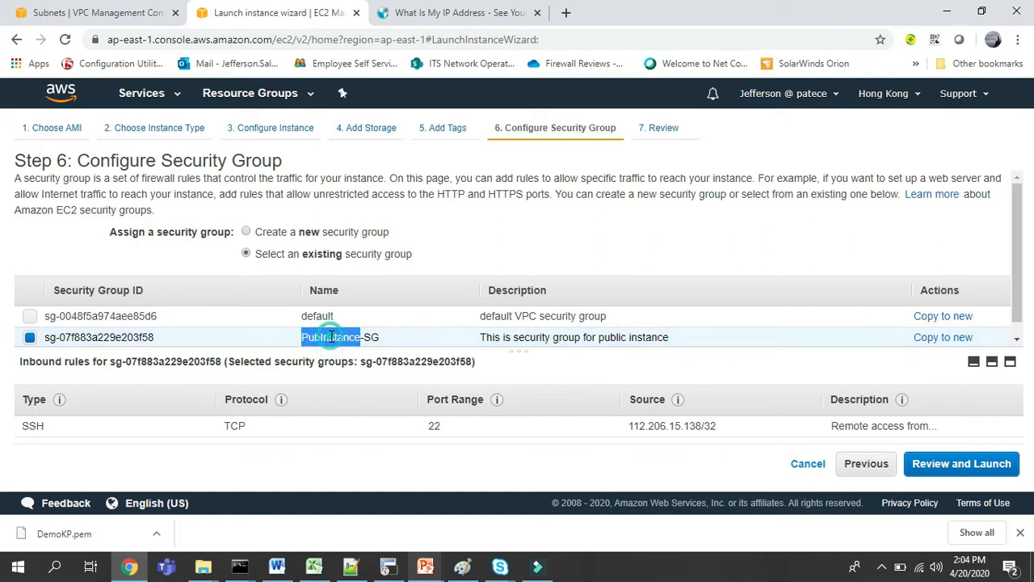
{"action": "left_click", "coordinate": [331, 336]}
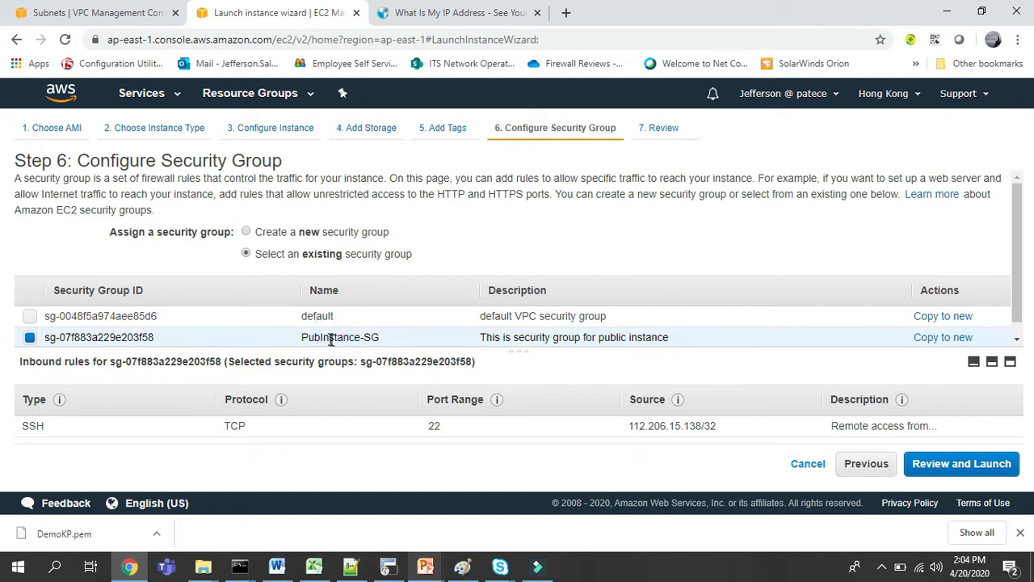
{"action": "left_click", "coordinate": [931, 474]}
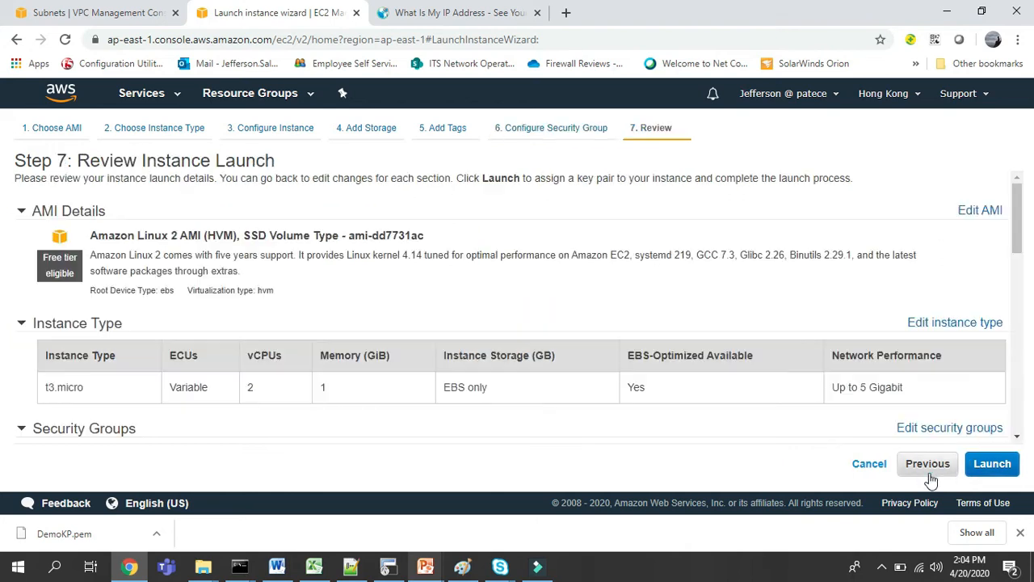
Launch Pri-Instance with the DemoKP key pair, acknowledging access to the private key file.
{"action": "left_click", "coordinate": [988, 460]}
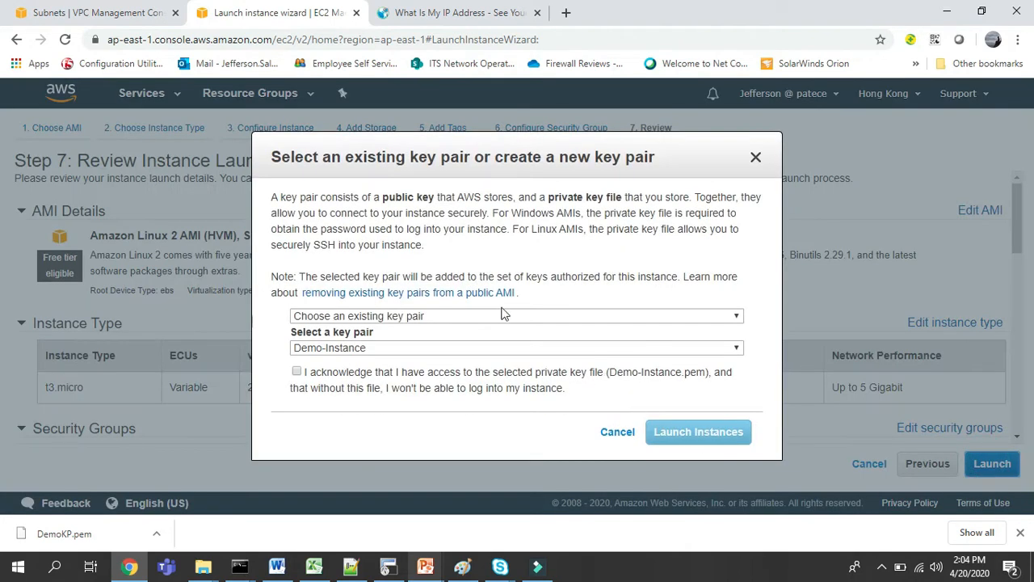
{"action": "left_click", "coordinate": [297, 371]}
{"action": "left_click", "coordinate": [393, 349]}
{"action": "left_click", "coordinate": [374, 375]}
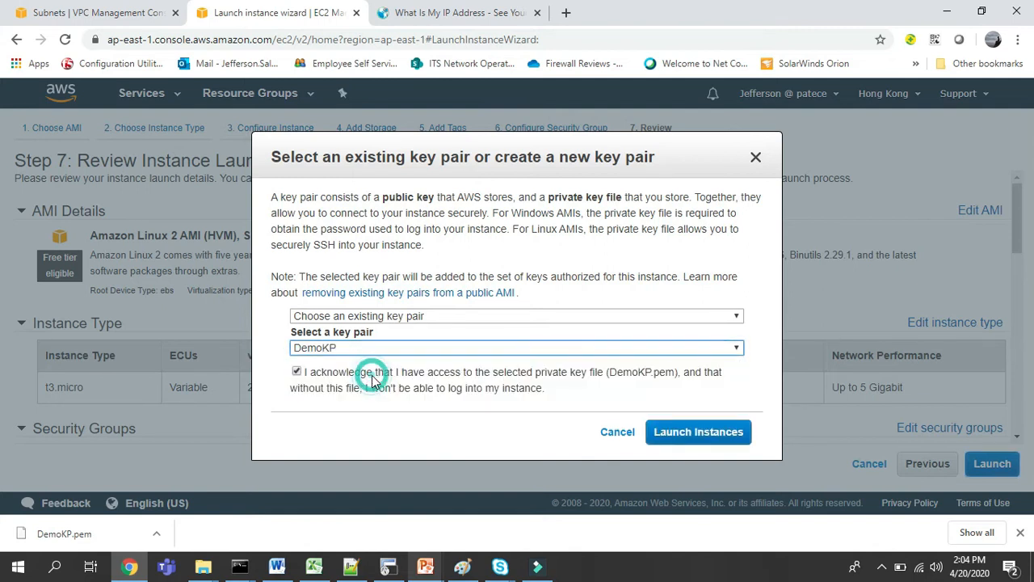
{"action": "left_click", "coordinate": [699, 432]}
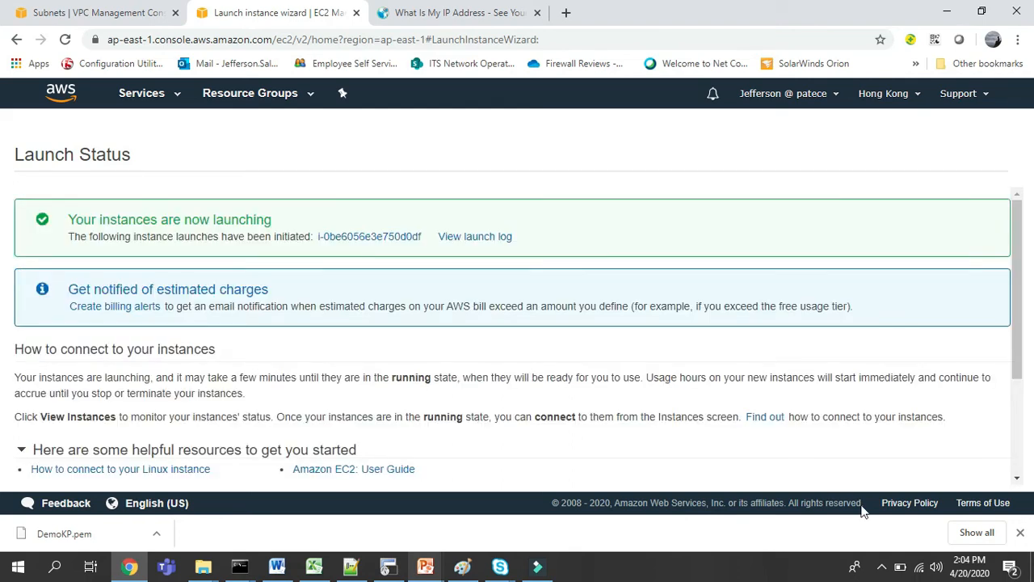
{"action": "scroll", "coordinate": [867, 375], "scroll_direction": "down", "scroll_amount": 3}
Open Public-Instance's details in the instances list and select its public IP 18.162.96.25.
{"action": "left_click", "coordinate": [958, 472]}
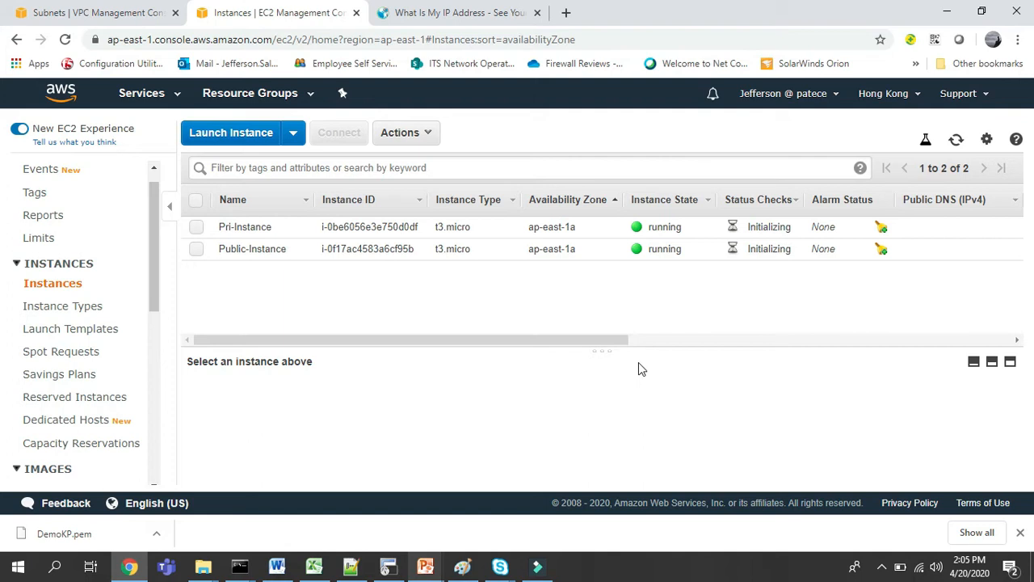
{"action": "left_click_drag", "start_coordinate": [584, 340], "coordinate": [448, 339]}
{"action": "left_click", "coordinate": [116, 14]}
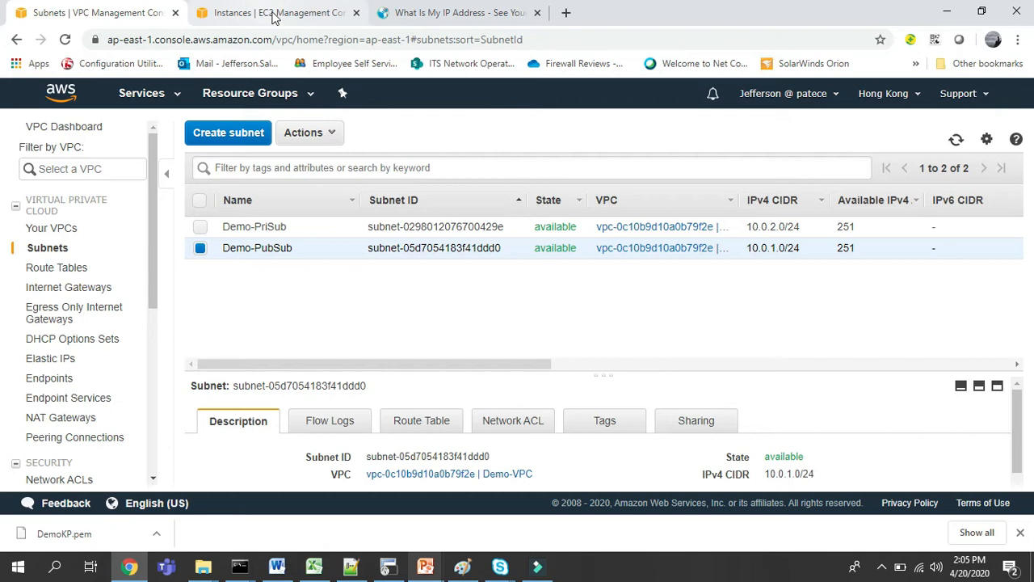
{"action": "left_click", "coordinate": [271, 15]}
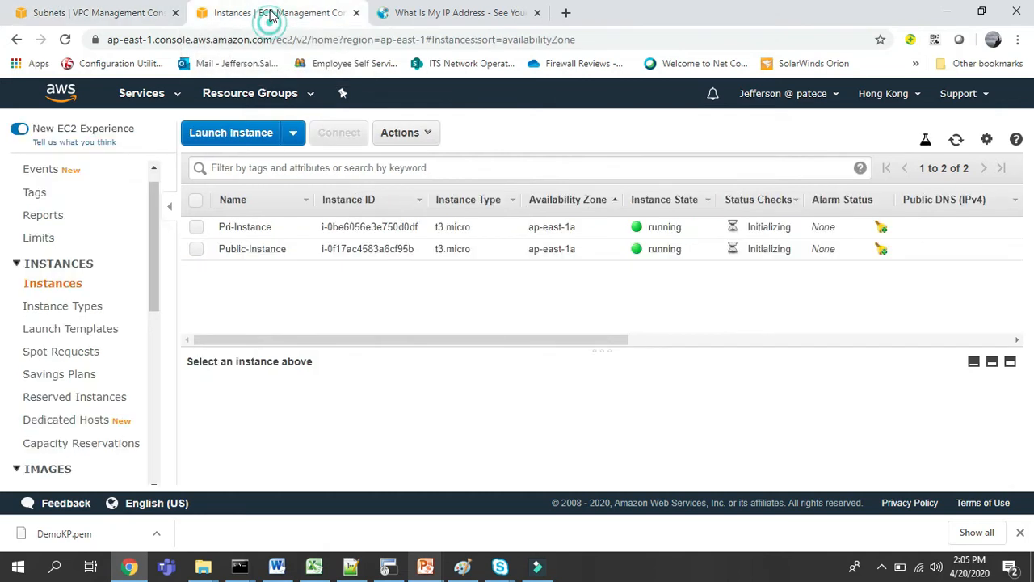
{"action": "left_click", "coordinate": [281, 246]}
{"action": "scroll", "coordinate": [628, 365], "scroll_direction": "down", "scroll_amount": 1}
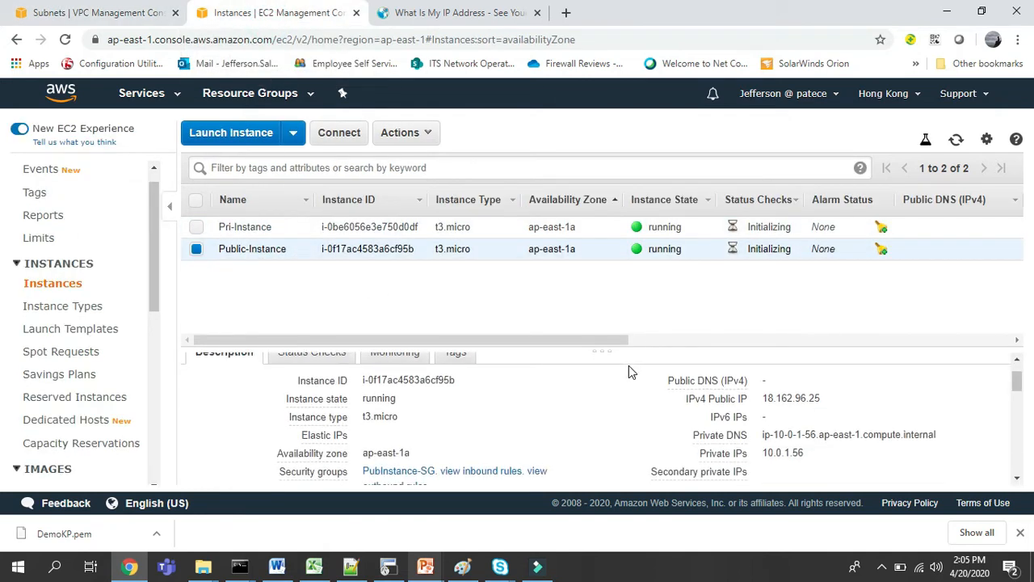
{"action": "left_click_drag", "start_coordinate": [763, 396], "coordinate": [821, 397]}
In Command Prompt, go up to the user's home folder with cd .. and list it.
{"action": "key", "text": "alt+Tab"}
{"action": "type", "text": "cd"}
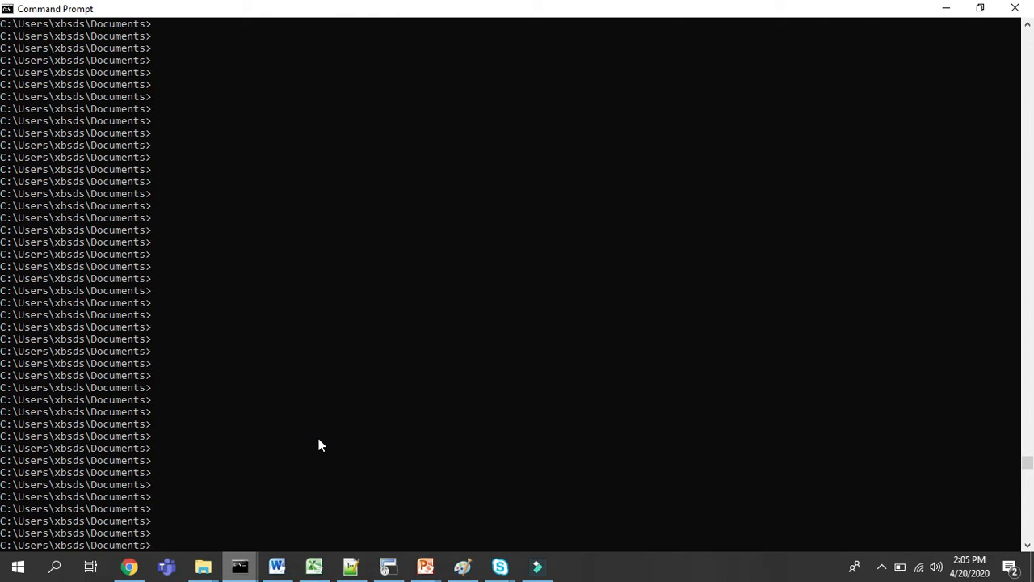
{"action": "type", "text": "d ..."}
{"action": "key", "text": "Return"}
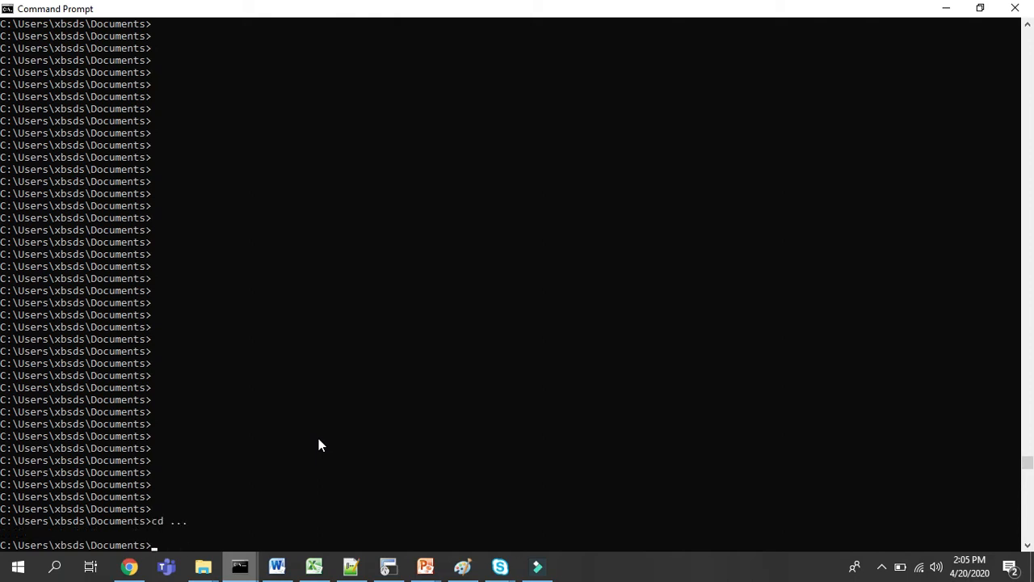
{"action": "type", "text": "cd .."}
{"action": "key", "text": "Return"}
{"action": "type", "text": "dir"}
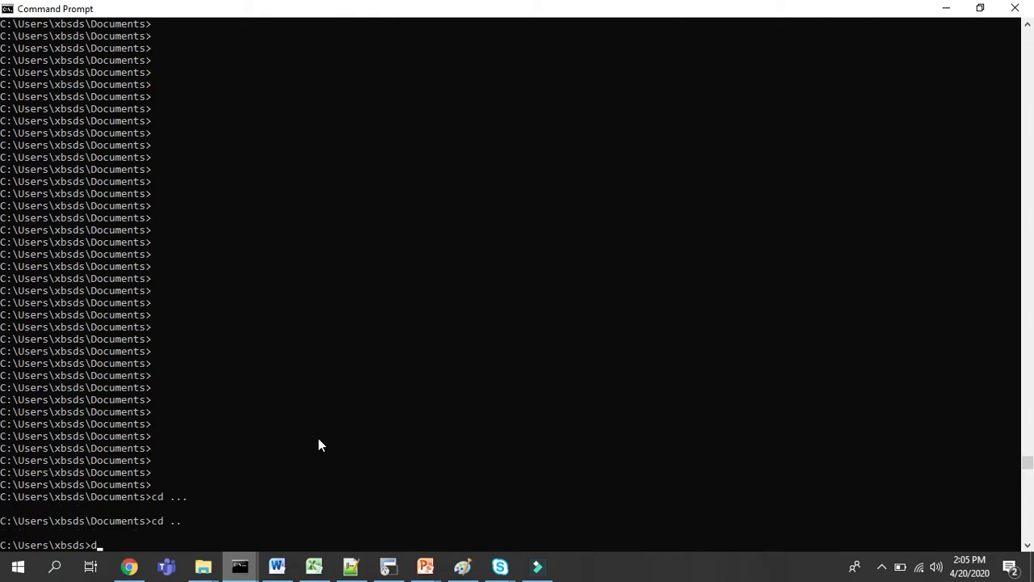
{"action": "key", "text": "Return"}
Move into Downloads, list its files, and try cd AWS-Demo, which fails.
{"action": "type", "text": "cd Downloads"}
{"action": "key", "text": "Return"}
{"action": "type", "text": "dir"}
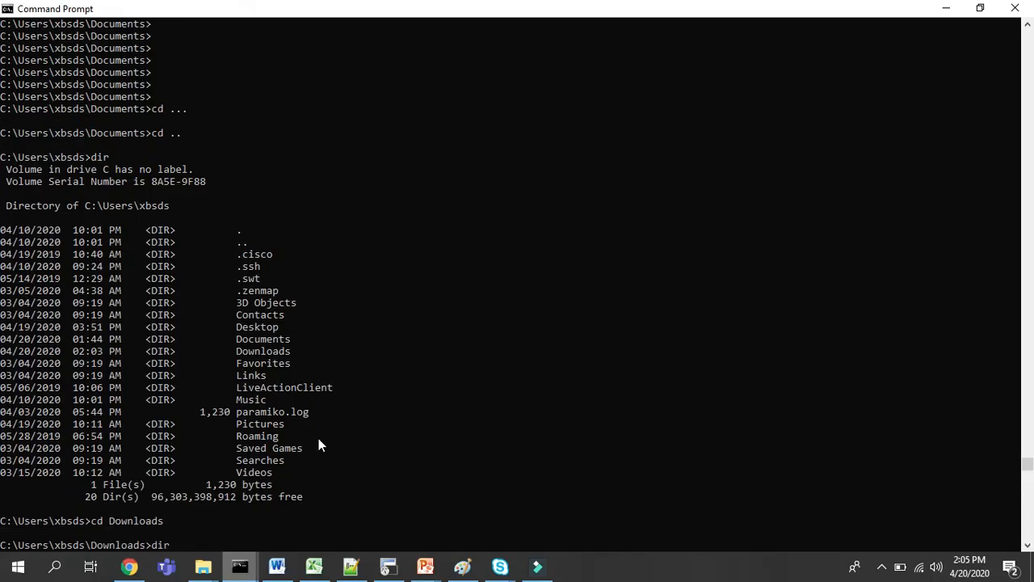
{"action": "key", "text": "Return"}
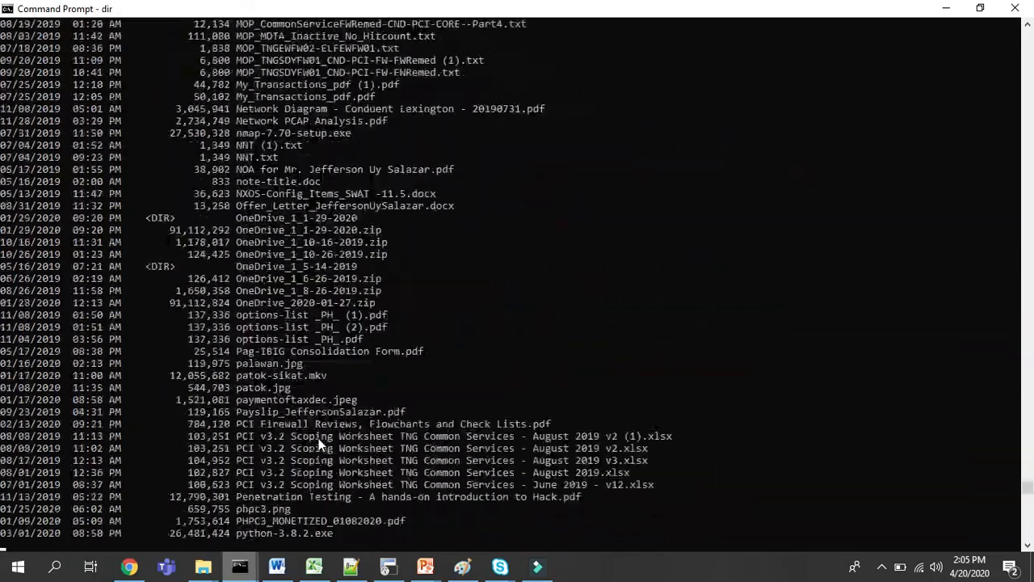
{"action": "type", "text": "dir"}
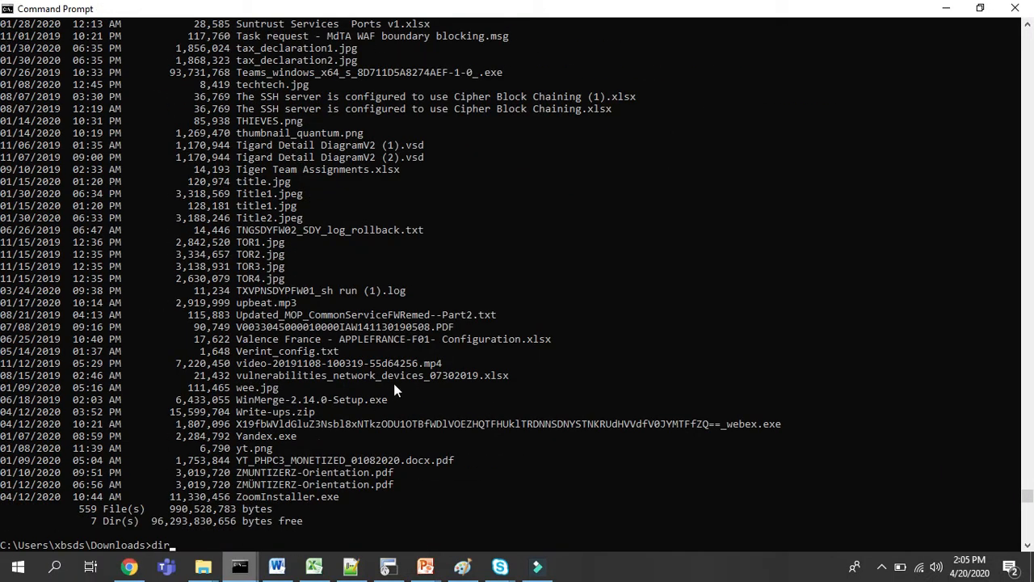
{"action": "key", "text": "BackSpace"}
{"action": "key", "text": "BackSpace"}
{"action": "type", "text": "cd AWS-Demo"}
{"action": "key", "text": "Return"}
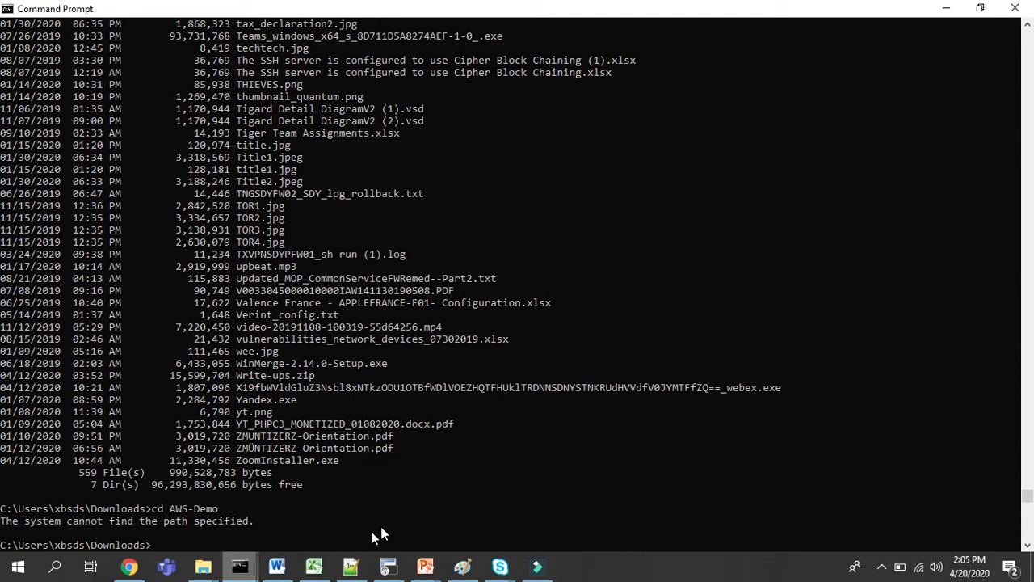
Check File Explorer's Downloads folder for the DEMO-AWS folder, then minimize the window.
{"action": "left_click", "coordinate": [204, 568]}
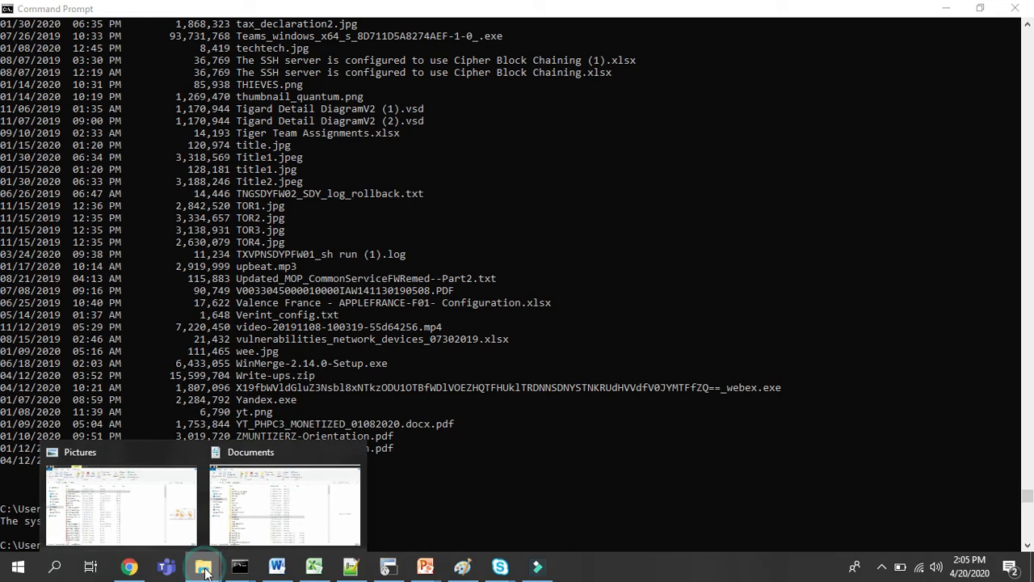
{"action": "left_click", "coordinate": [166, 512]}
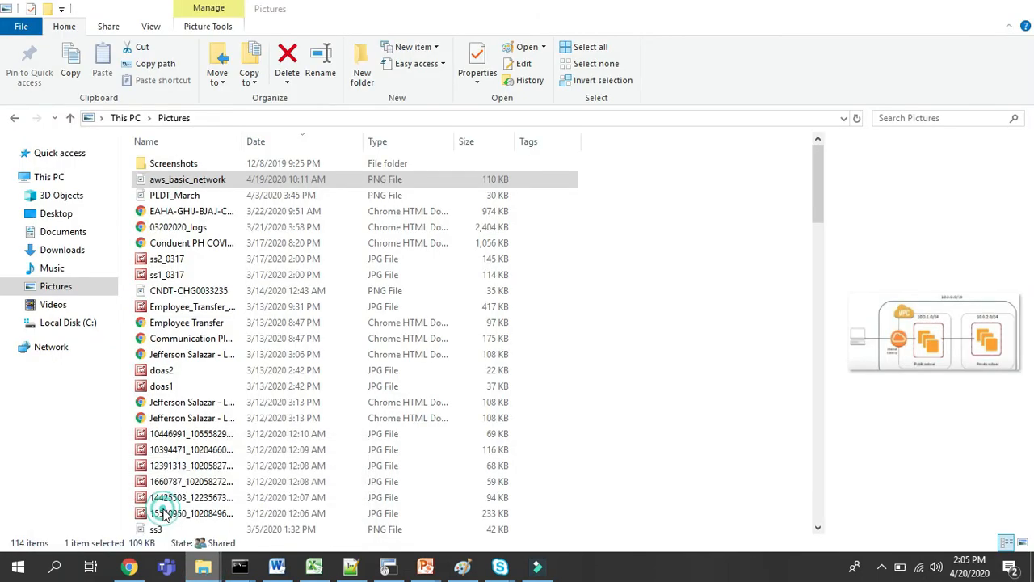
{"action": "left_click", "coordinate": [51, 252]}
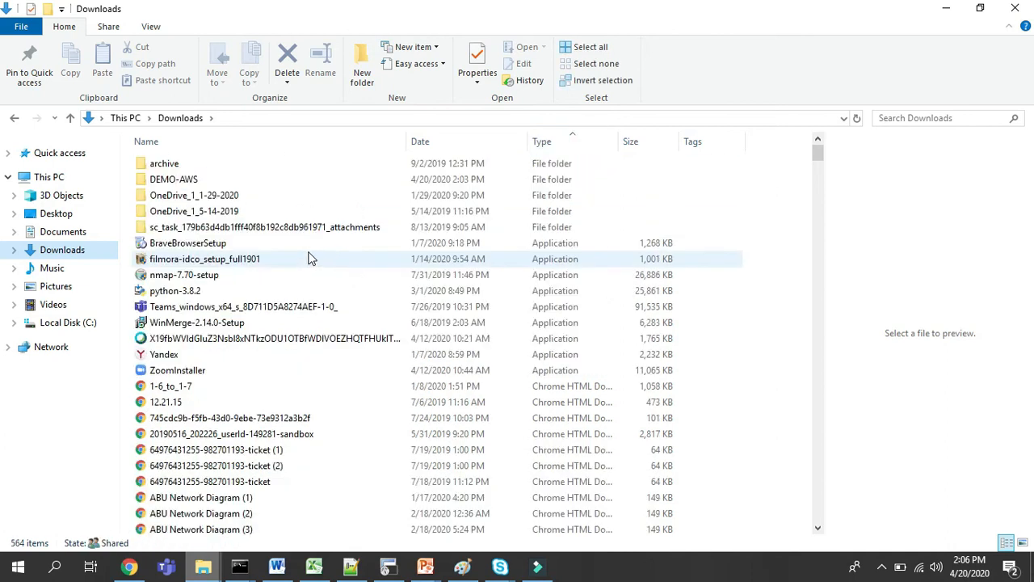
{"action": "left_click", "coordinate": [946, 8]}
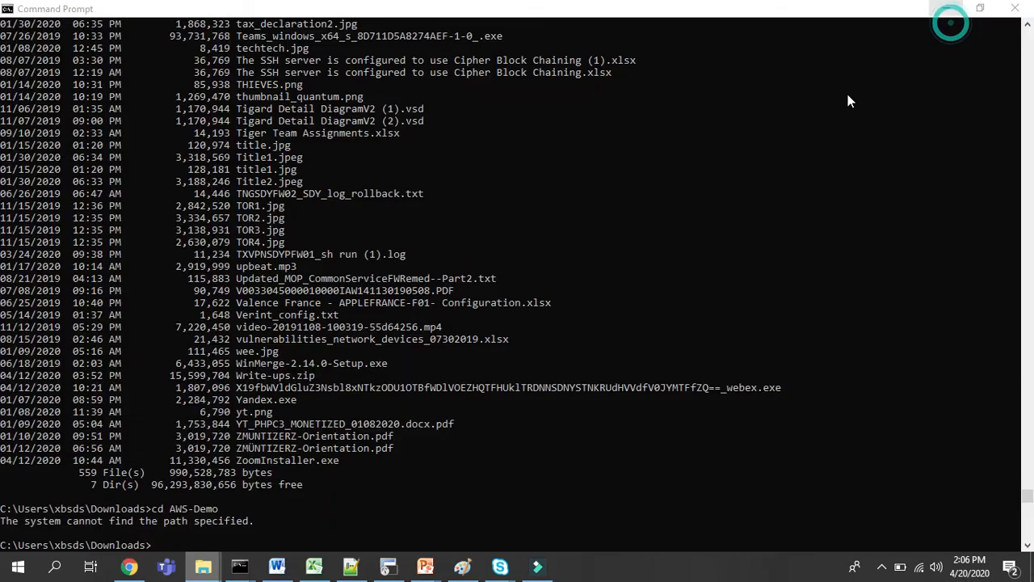
Change into the DEMO-AWS folder and list its contents, showing DemoKP.pem.
{"action": "type", "text": "cd DEMO-AWS"}
{"action": "key", "text": "Return"}
{"action": "type", "text": "dir"}
{"action": "key", "text": "Return"}
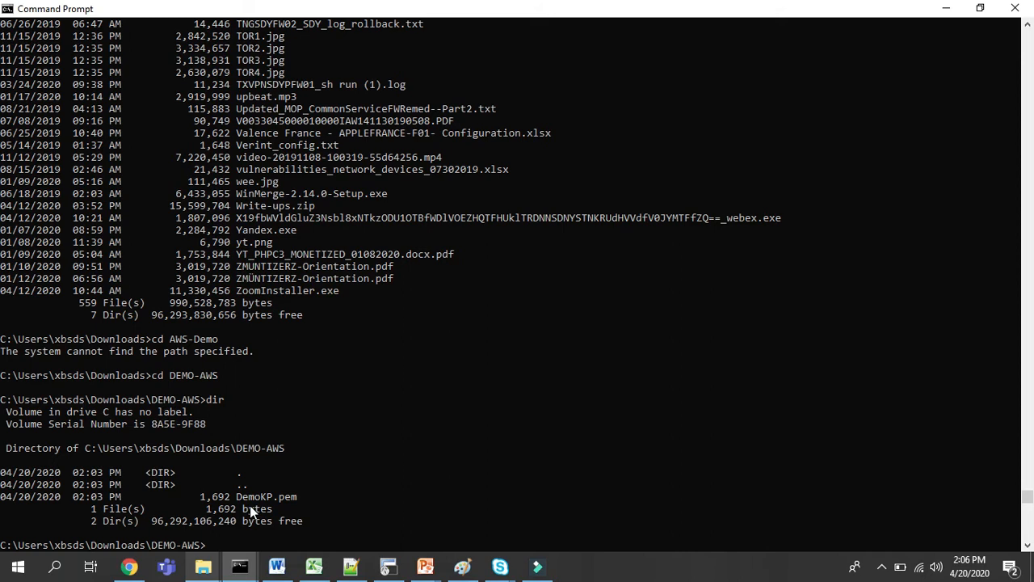
{"action": "key", "text": "Return"}
{"action": "key", "text": "Return"}
{"action": "type", "text": "ssh"}
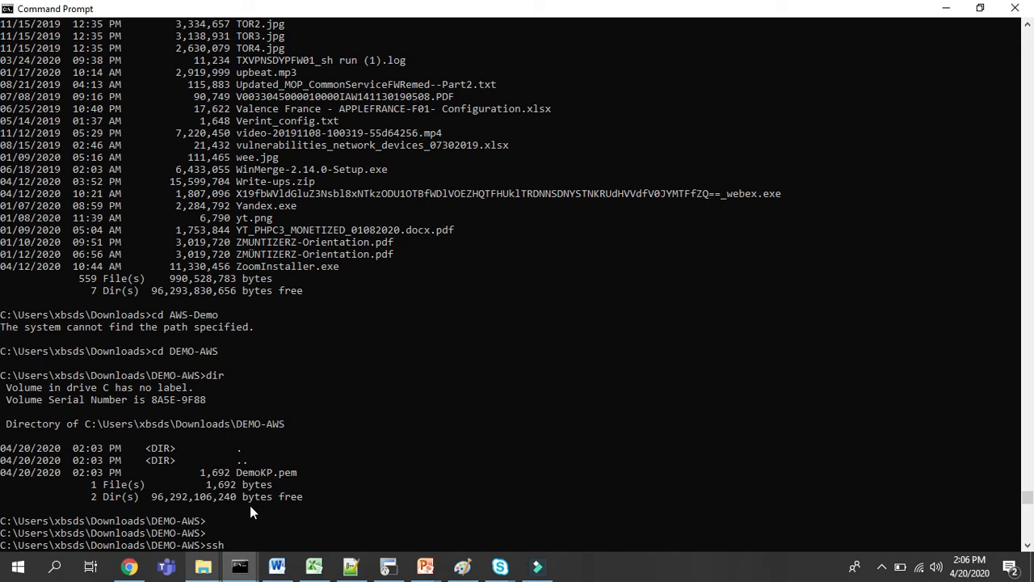
{"action": "type", "text": "-i DemoKP.pem ec2-user"}
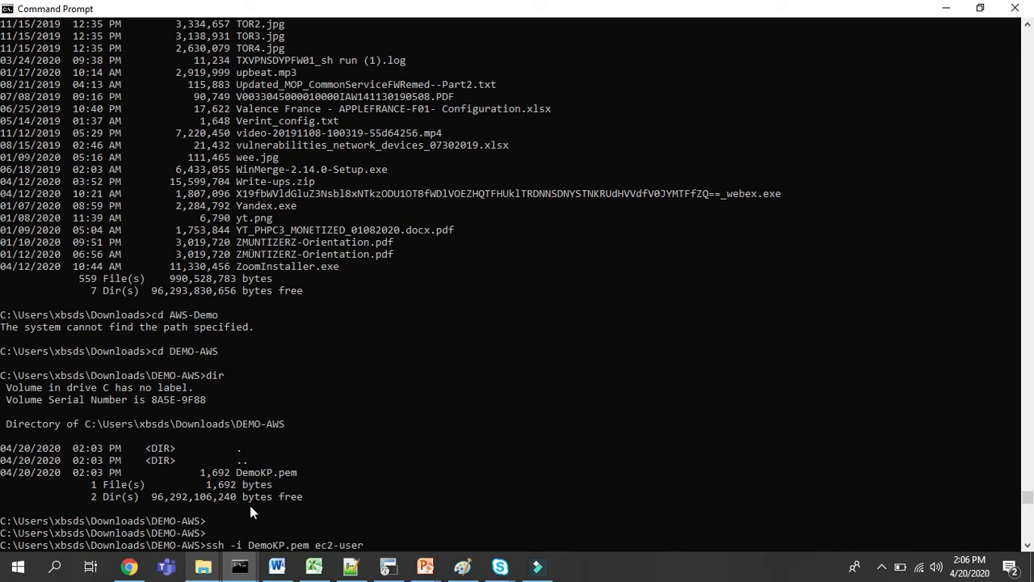
{"action": "type", "text": "@"}
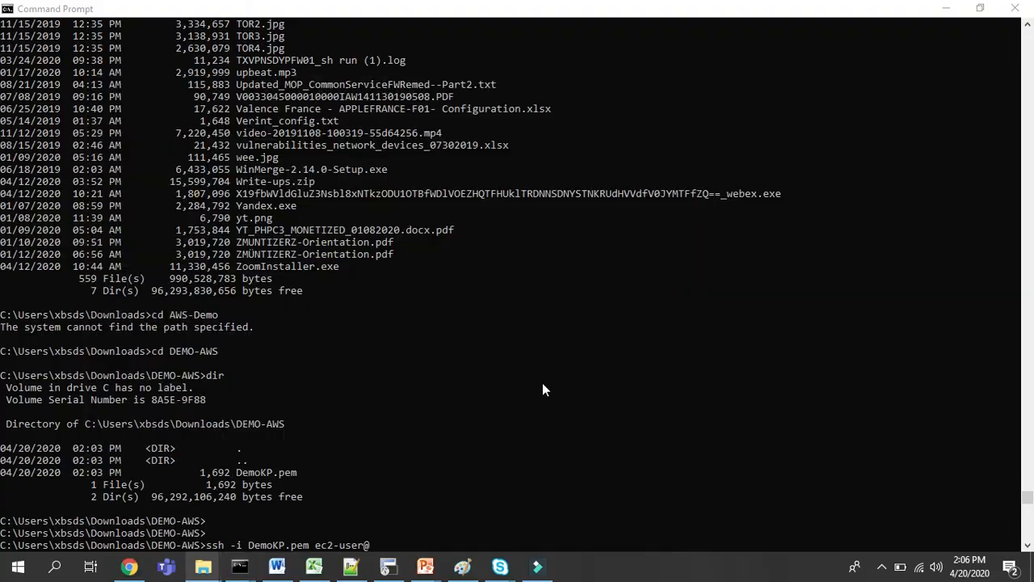
{"action": "left_click", "coordinate": [129, 567]}
{"action": "left_click", "coordinate": [832, 398]}
{"action": "left_click", "coordinate": [240, 566]}
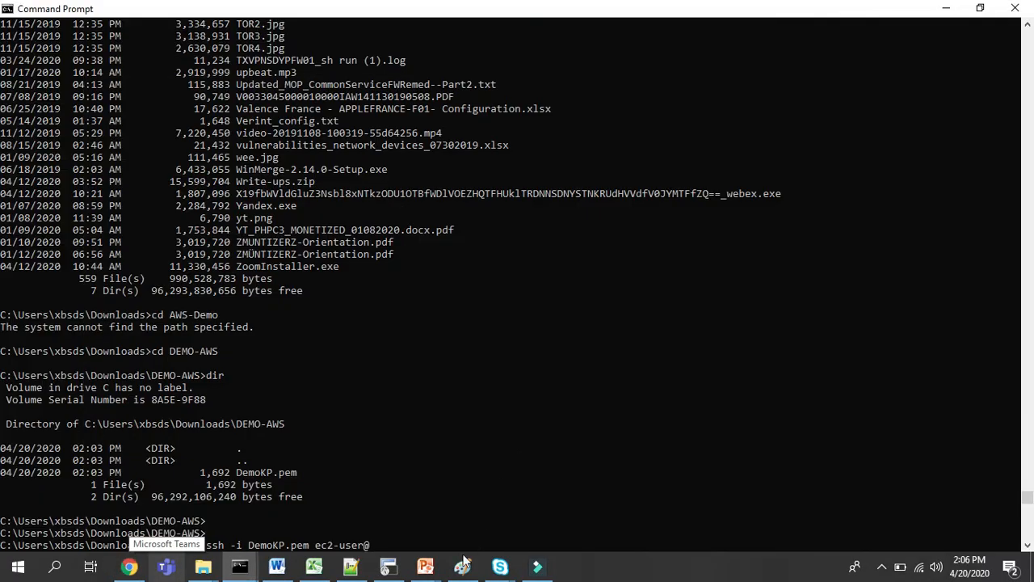
{"action": "key", "text": "ctrl+v"}
{"action": "key", "text": "Return"}
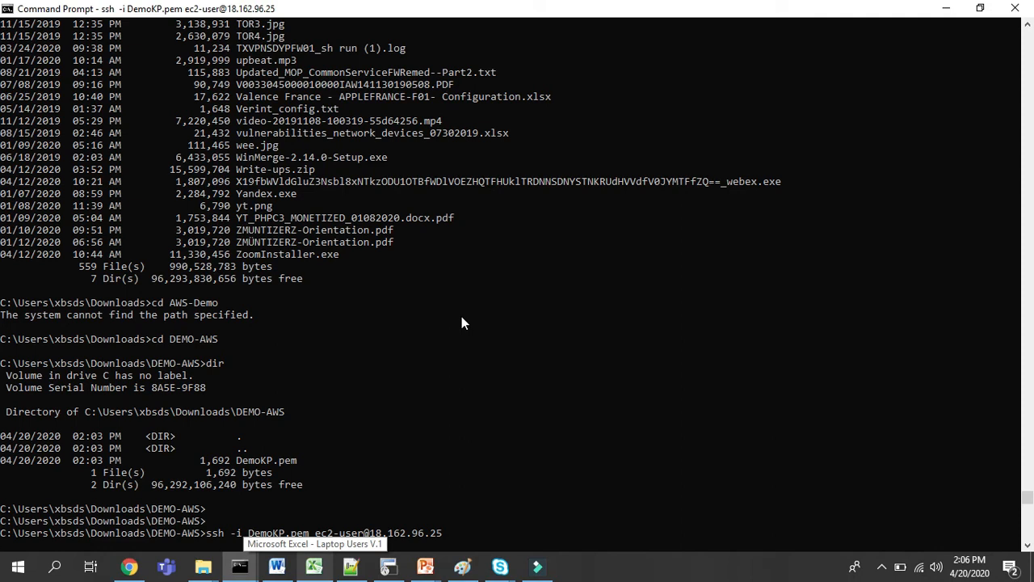
{"action": "left_click", "coordinate": [948, 9]}
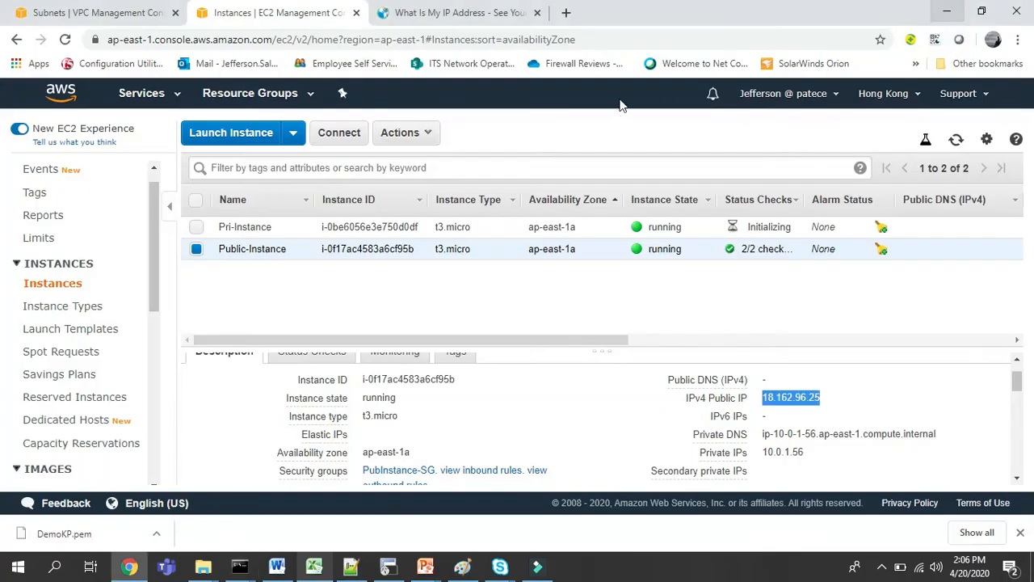
Show the Pub-RT route table's routes, listing only the local 10.0.0.0/16 route.
{"action": "left_click", "coordinate": [84, 12]}
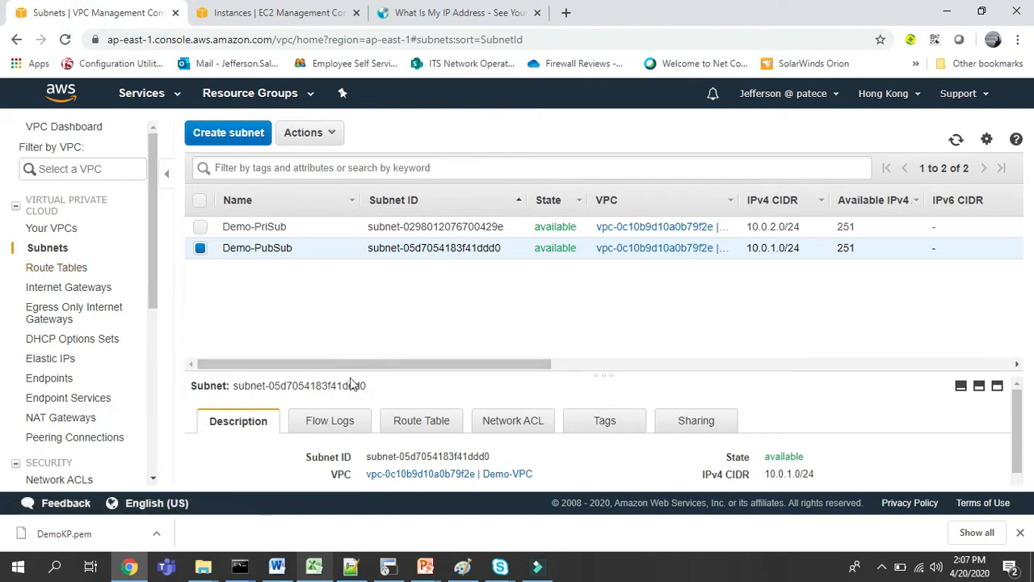
{"action": "left_click", "coordinate": [68, 274]}
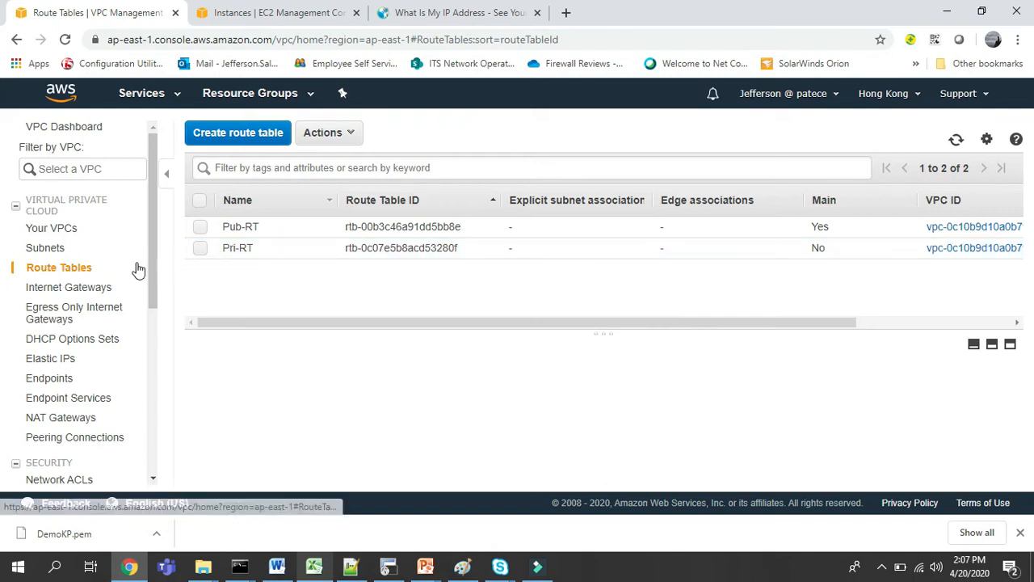
{"action": "left_click", "coordinate": [200, 227]}
{"action": "left_click", "coordinate": [338, 379]}
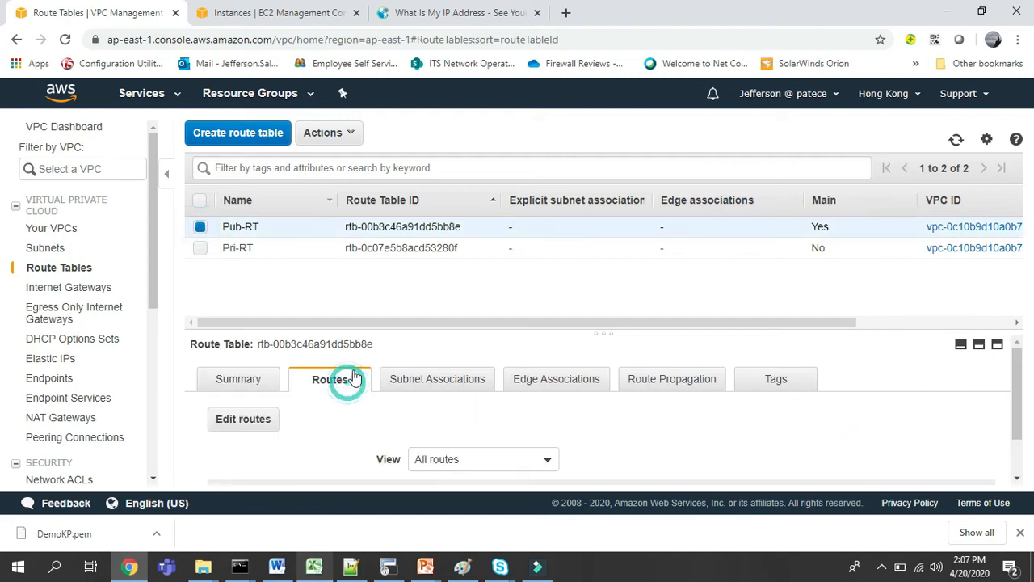
{"action": "scroll", "coordinate": [354, 364], "scroll_direction": "down", "scroll_amount": 1}
{"action": "left_click", "coordinate": [216, 471]}
{"action": "left_click_drag", "start_coordinate": [216, 471], "coordinate": [278, 471]}
{"action": "left_click", "coordinate": [277, 471]}
Add and save a 0.0.0.0/0 route in Pub-RT targeting internet gateway igw-028d57700deb14a4b (Demo-IGW).
{"action": "left_click", "coordinate": [255, 365]}
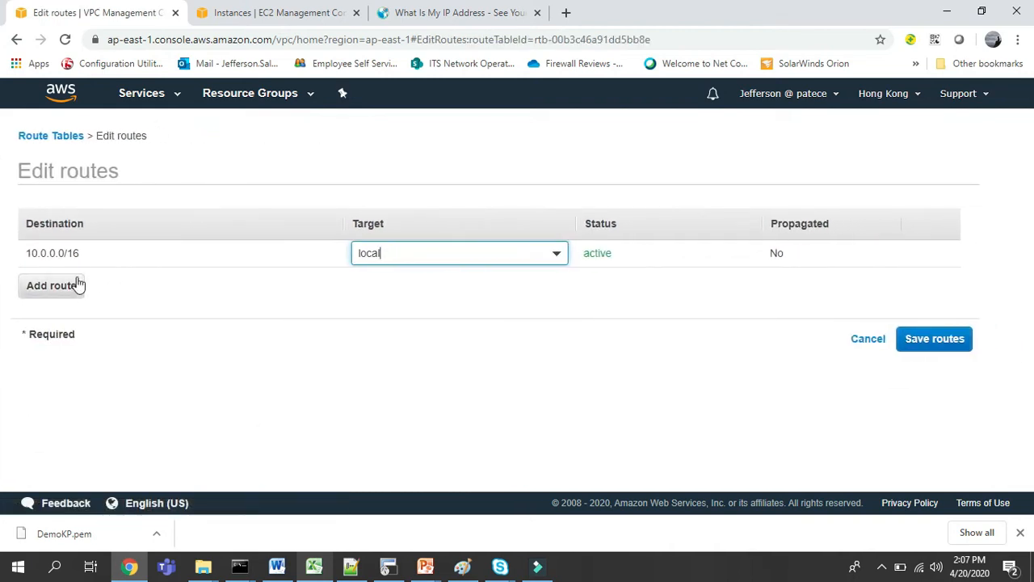
{"action": "left_click", "coordinate": [75, 284]}
{"action": "type", "text": "0."}
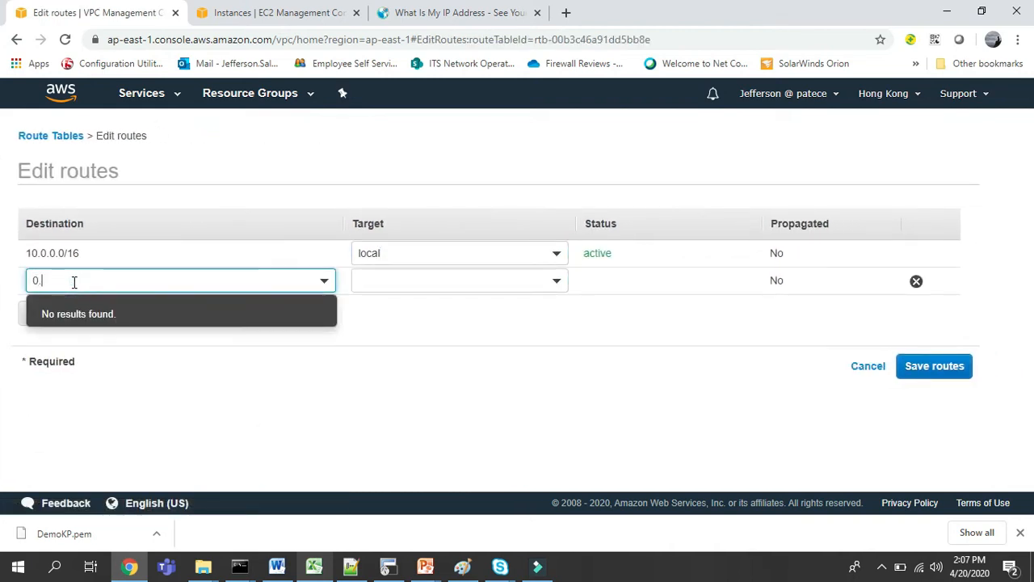
{"action": "type", "text": "0.0.00/0"}
{"action": "left_click", "coordinate": [77, 312]}
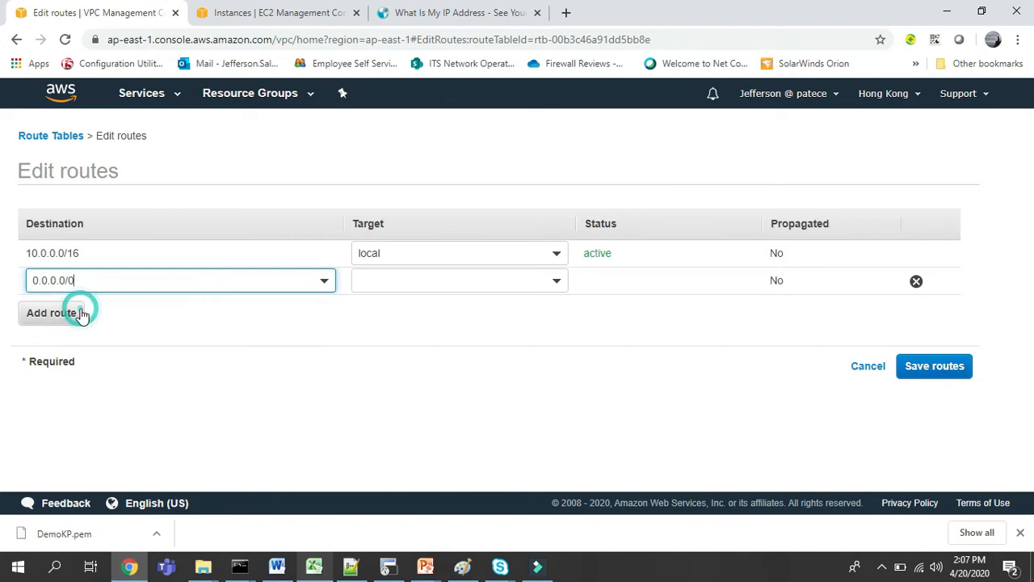
{"action": "left_click", "coordinate": [439, 281]}
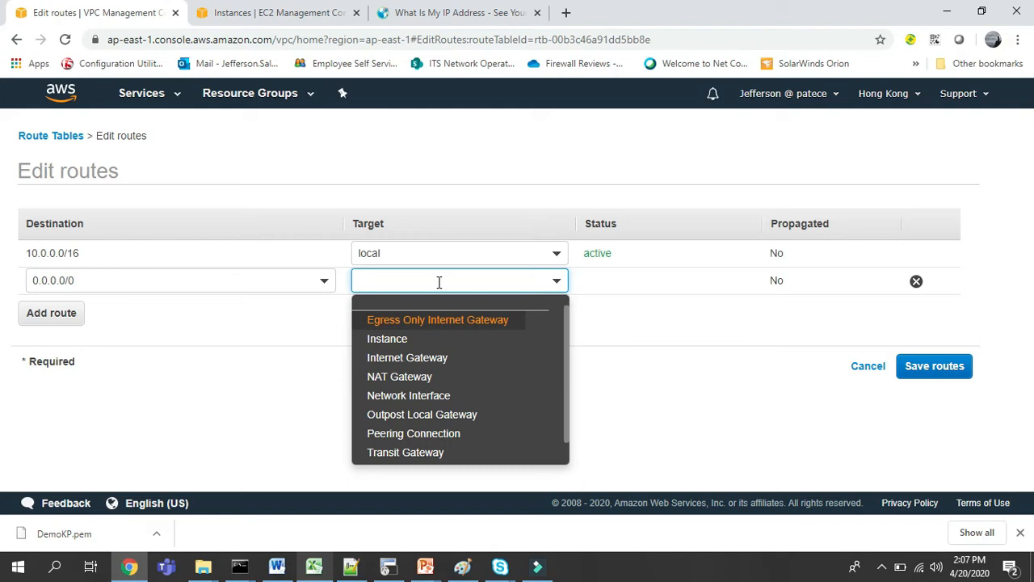
{"action": "type", "text": "inter"}
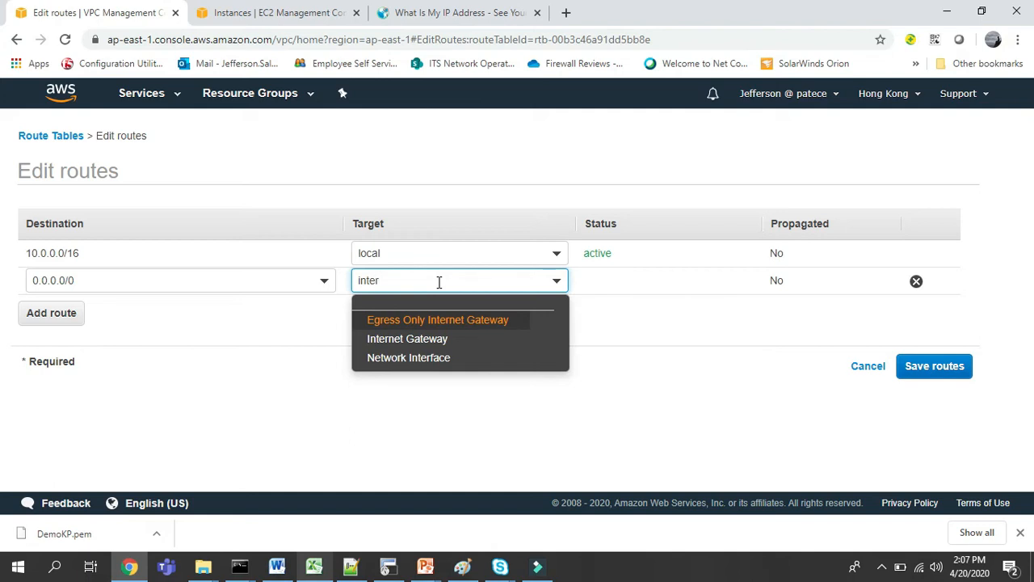
{"action": "left_click", "coordinate": [455, 339]}
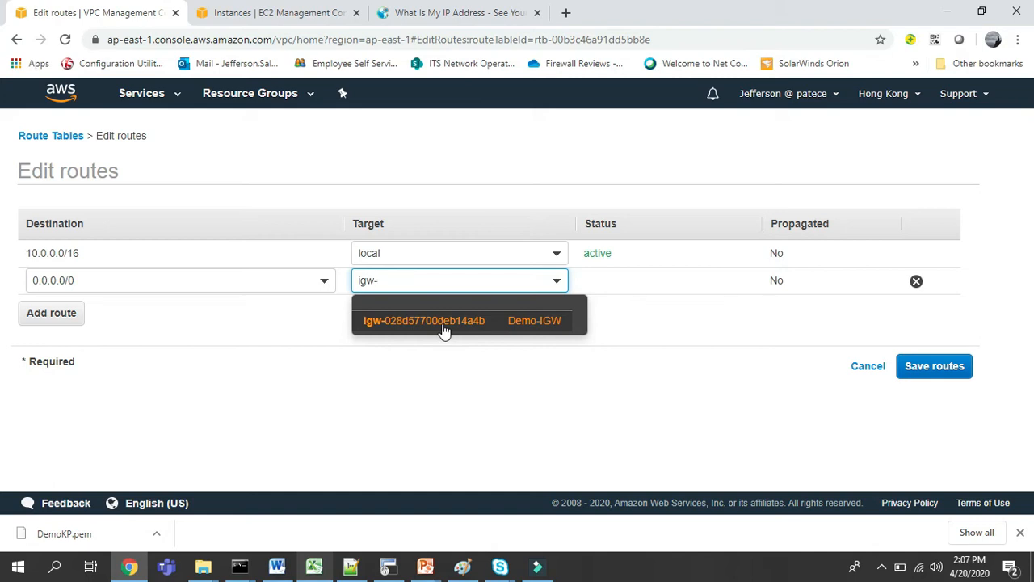
{"action": "left_click", "coordinate": [442, 325]}
{"action": "left_click", "coordinate": [924, 368]}
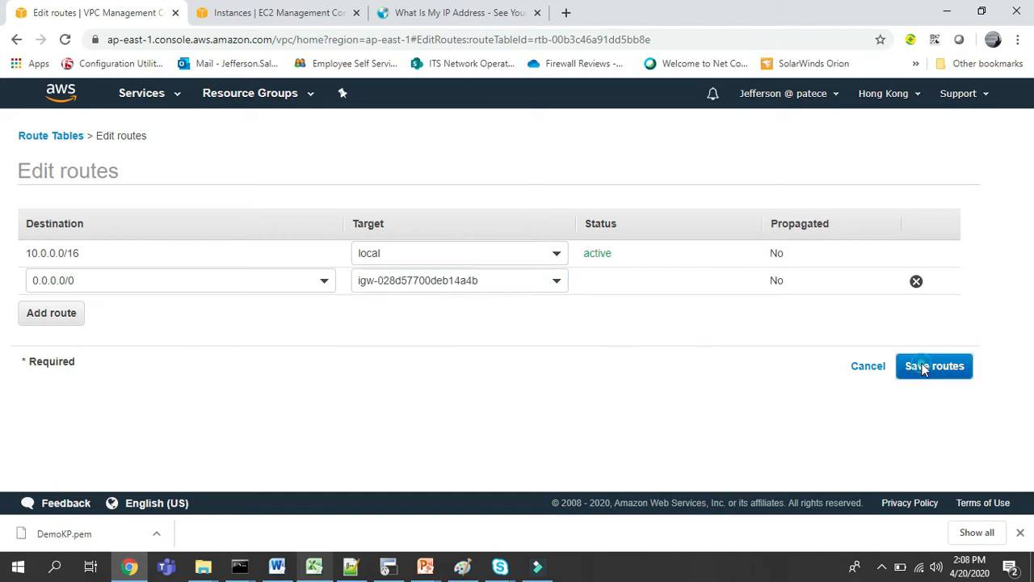
{"action": "left_click", "coordinate": [706, 271]}
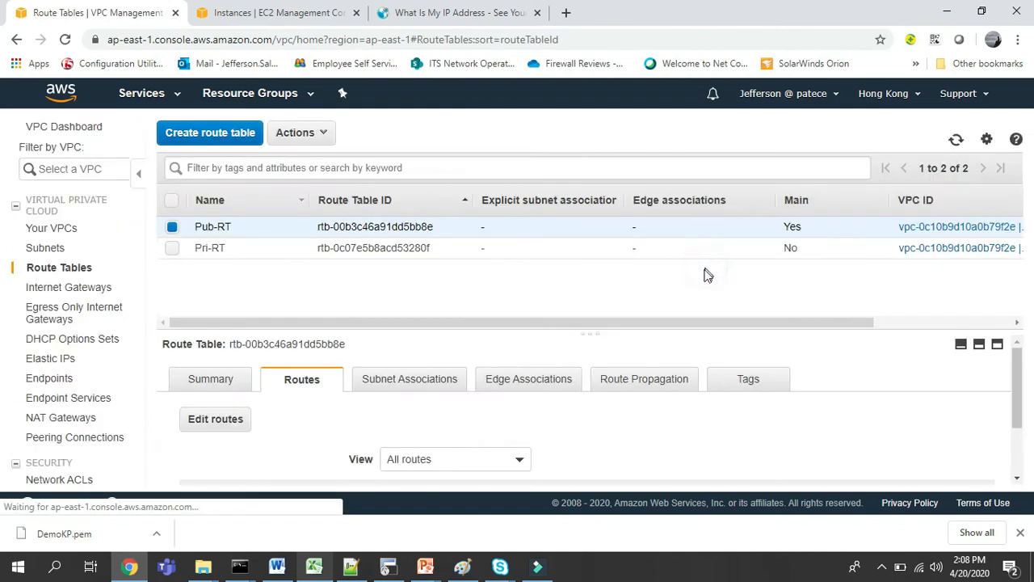
Explicitly associate the 10.0.1.0/24 Demo-PubSub subnet with Pub-RT and save.
{"action": "left_click", "coordinate": [446, 377]}
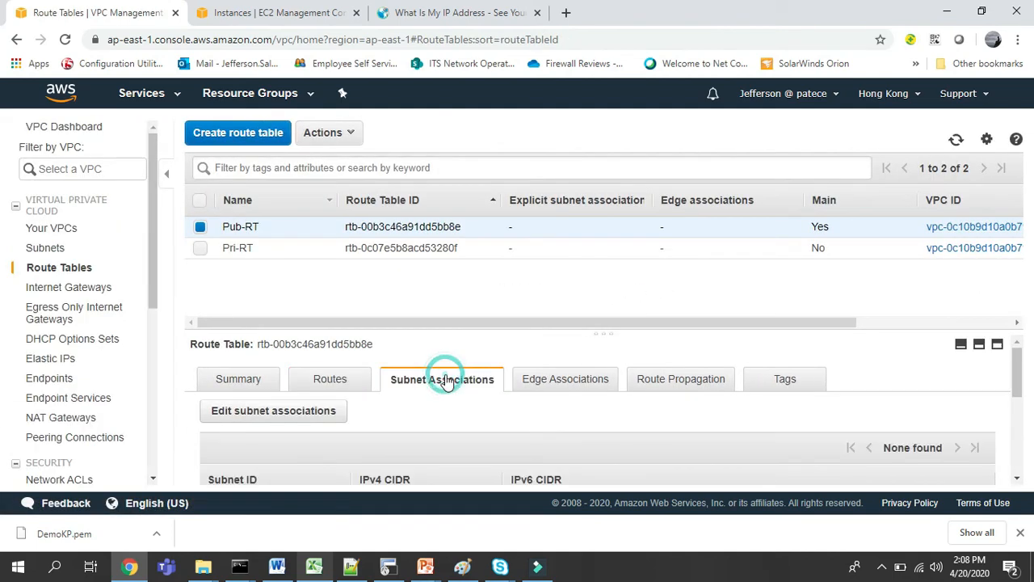
{"action": "scroll", "coordinate": [453, 387], "scroll_direction": "down", "scroll_amount": 2}
{"action": "scroll", "coordinate": [453, 386], "scroll_direction": "up", "scroll_amount": 1}
{"action": "scroll", "coordinate": [452, 384], "scroll_direction": "down", "scroll_amount": 1}
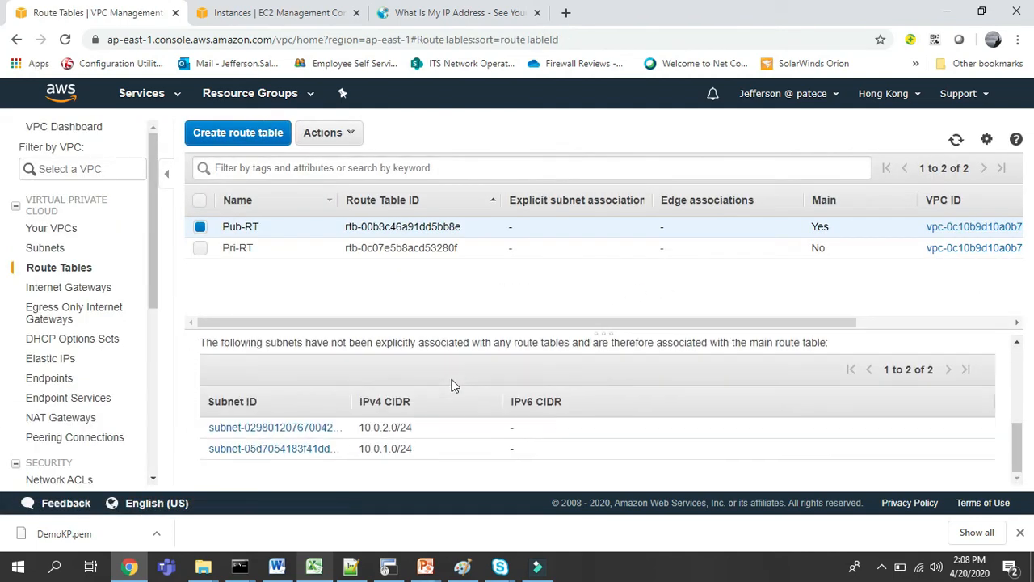
{"action": "scroll", "coordinate": [382, 383], "scroll_direction": "up", "scroll_amount": 2}
{"action": "scroll", "coordinate": [382, 383], "scroll_direction": "up", "scroll_amount": 1}
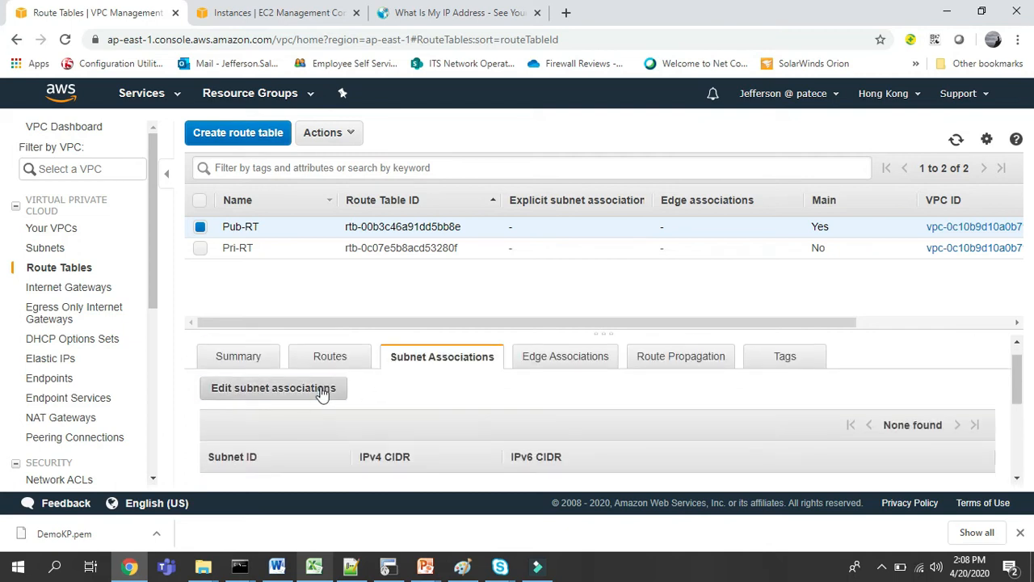
{"action": "left_click", "coordinate": [346, 388]}
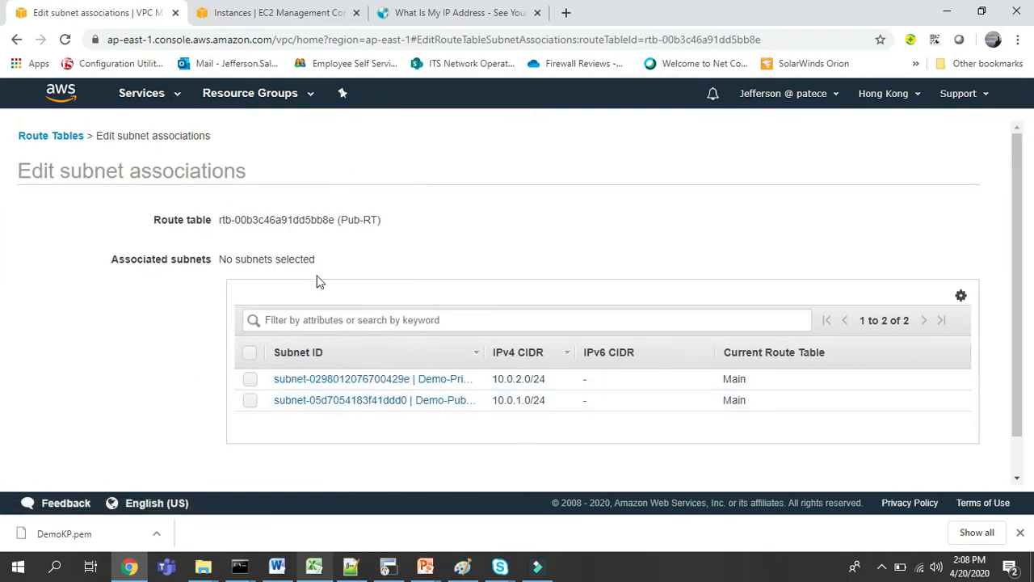
{"action": "left_click", "coordinate": [250, 402]}
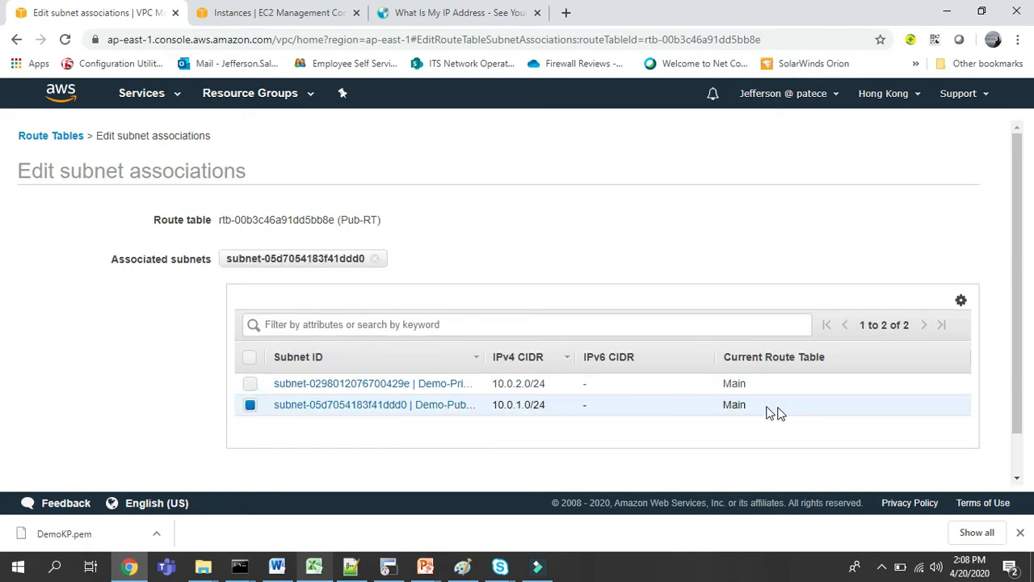
{"action": "scroll", "coordinate": [776, 413], "scroll_direction": "down", "scroll_amount": 1}
{"action": "left_click", "coordinate": [949, 463]}
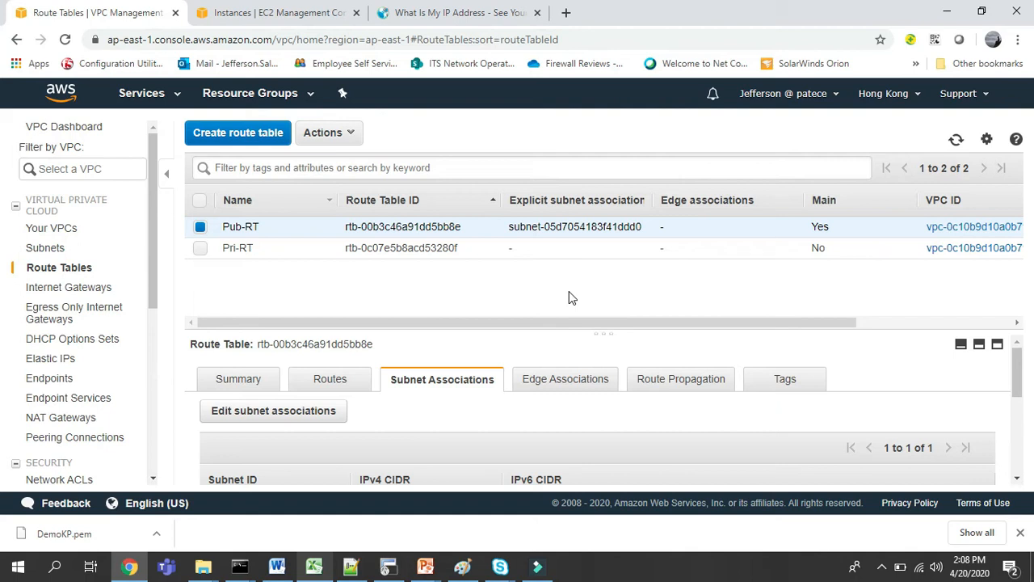
Recheck Pub-RT's routes, then go to the EC2 Security Groups list.
{"action": "left_click", "coordinate": [343, 379]}
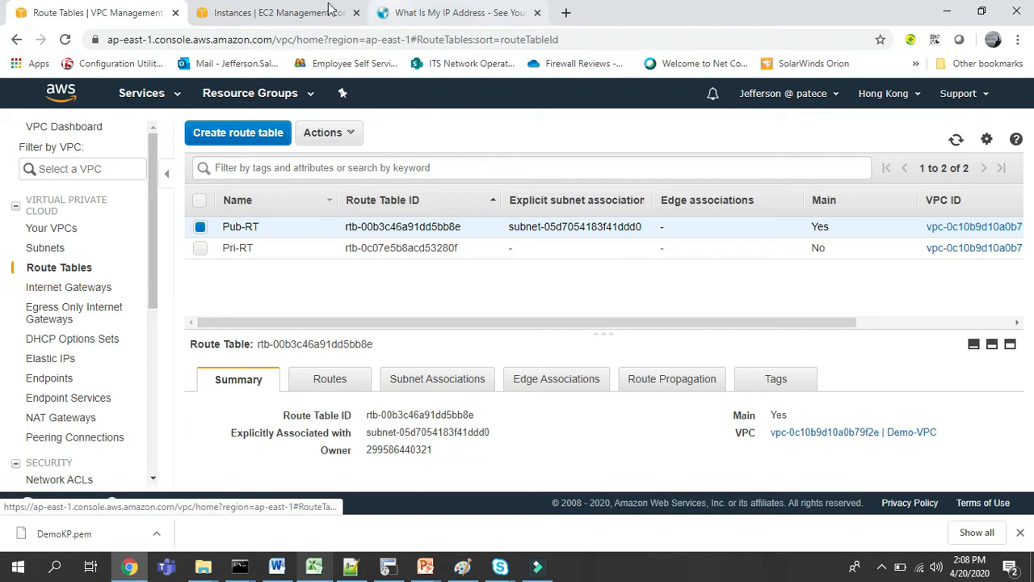
{"action": "left_click", "coordinate": [294, 14]}
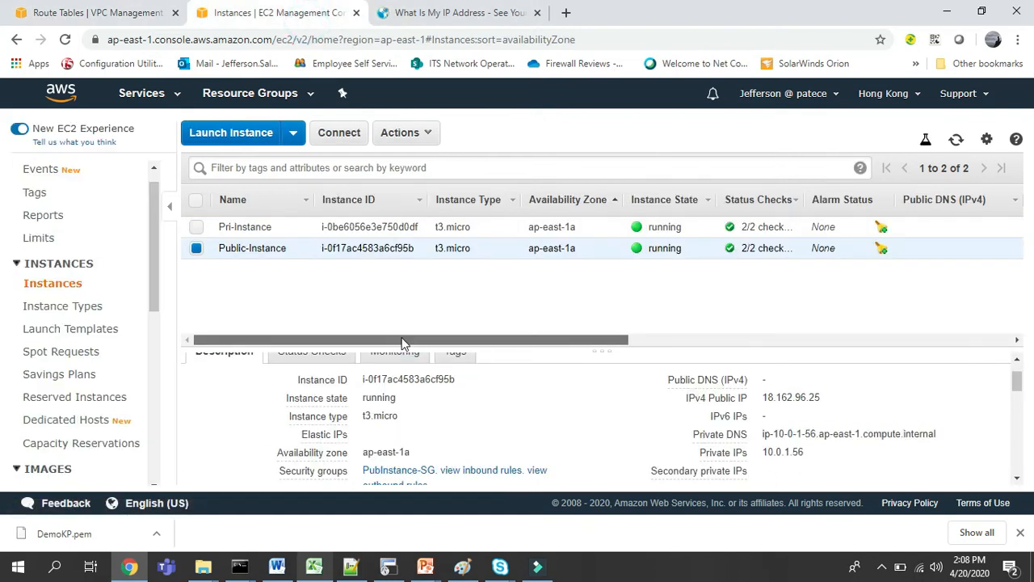
{"action": "left_click", "coordinate": [377, 338]}
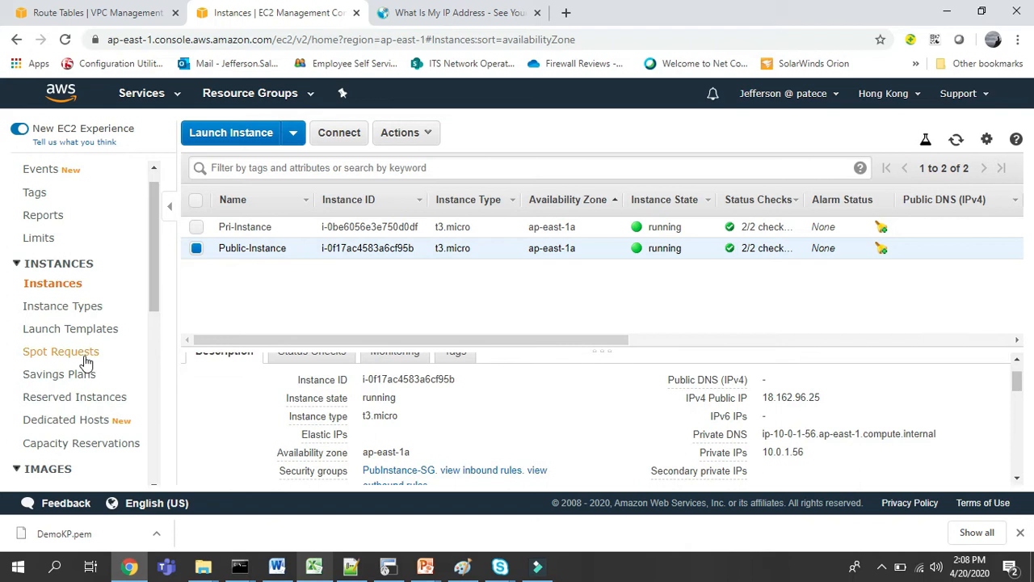
{"action": "scroll", "coordinate": [52, 379], "scroll_direction": "down", "scroll_amount": 5}
{"action": "scroll", "coordinate": [44, 375], "scroll_direction": "down", "scroll_amount": 2}
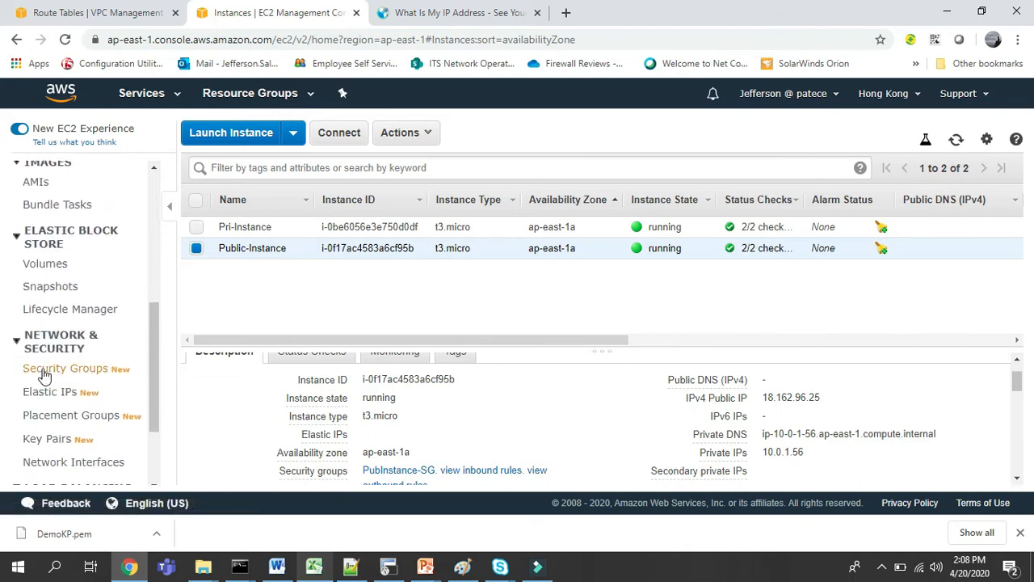
{"action": "left_click", "coordinate": [40, 365]}
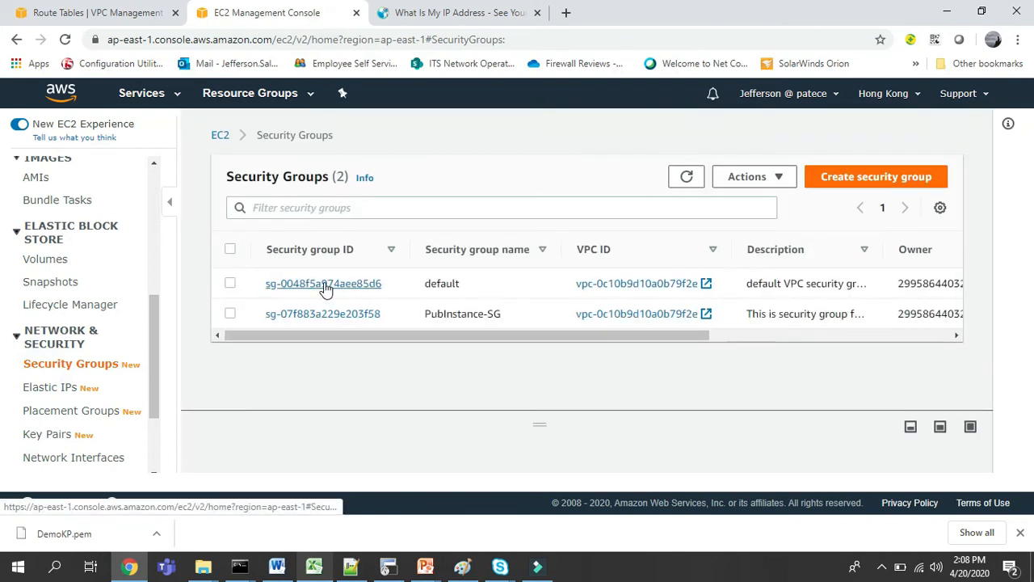
Review PubInstance-SG's inbound SSH rule on TCP port 22 and return to the groups list.
{"action": "left_click", "coordinate": [335, 314]}
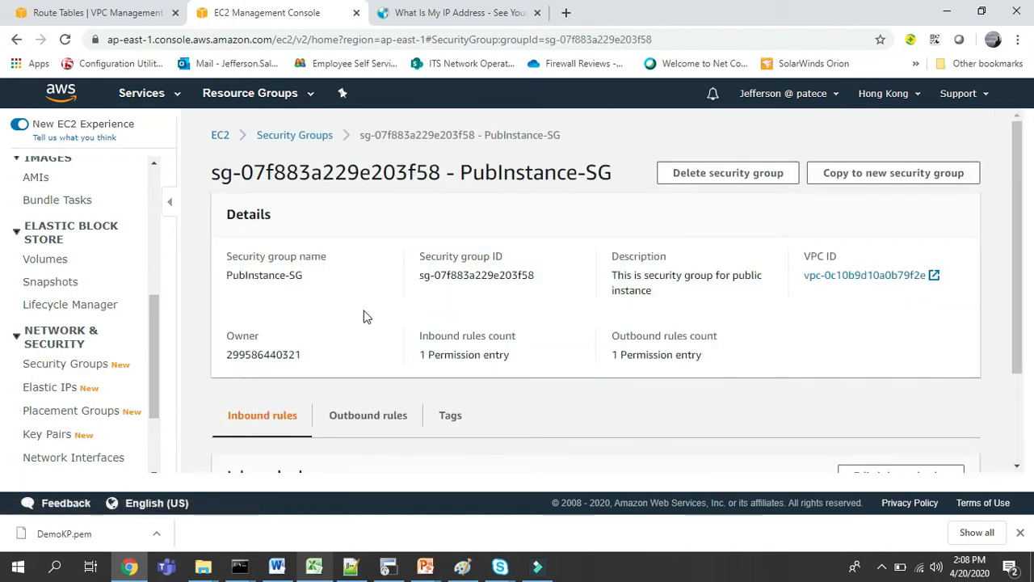
{"action": "scroll", "coordinate": [354, 313], "scroll_direction": "down", "scroll_amount": 3}
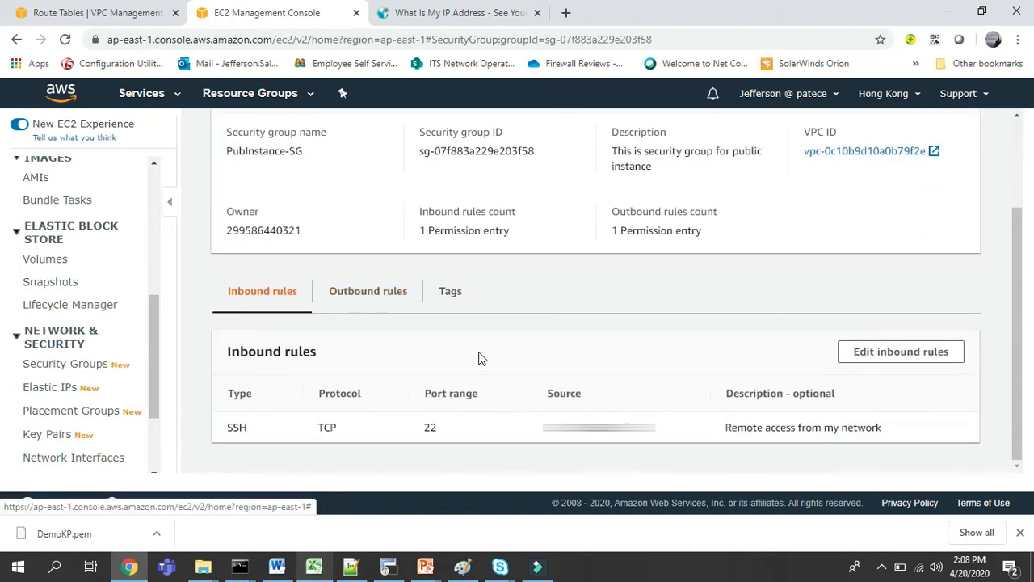
{"action": "scroll", "coordinate": [480, 358], "scroll_direction": "up", "scroll_amount": 2}
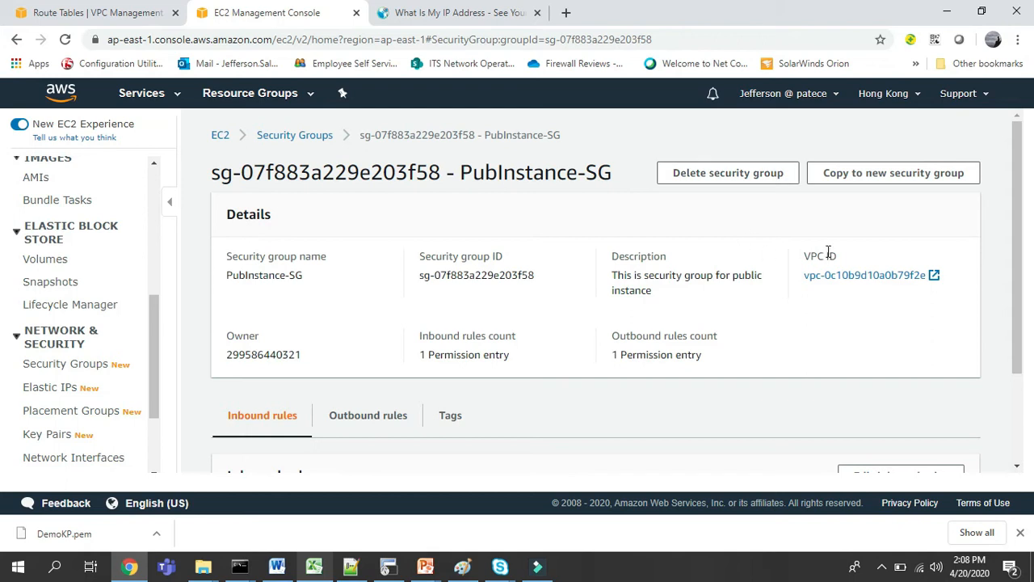
{"action": "left_click", "coordinate": [288, 145]}
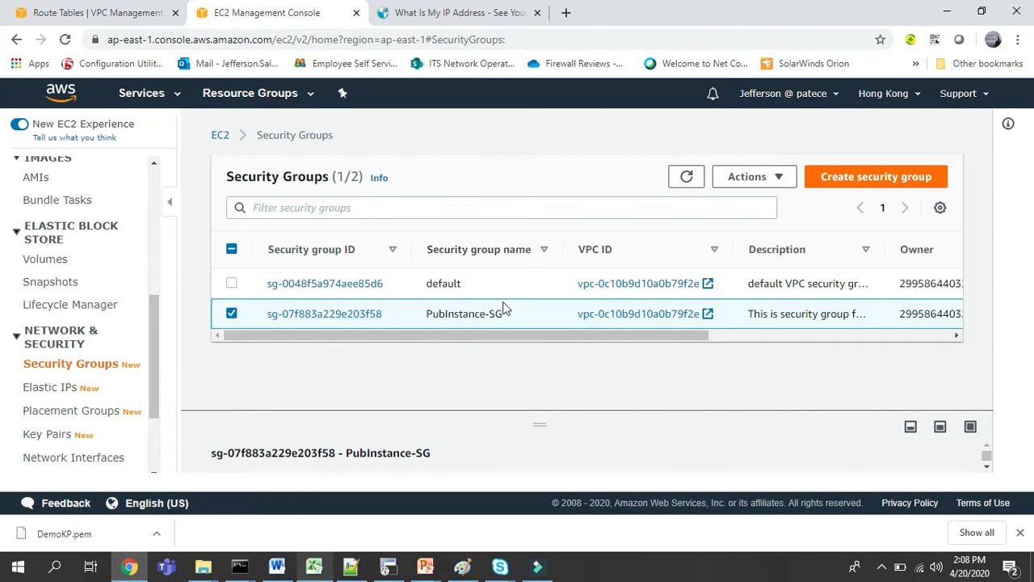
{"action": "left_click_drag", "start_coordinate": [522, 337], "coordinate": [398, 349]}
{"action": "scroll", "coordinate": [29, 264], "scroll_direction": "up", "scroll_amount": 3}
{"action": "scroll", "coordinate": [29, 263], "scroll_direction": "up", "scroll_amount": 3}
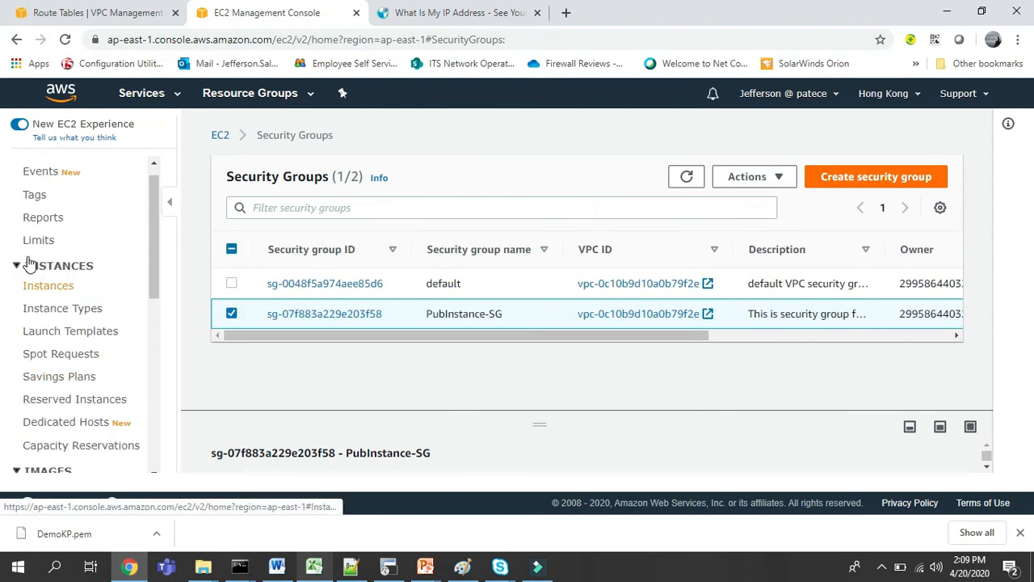
{"action": "left_click", "coordinate": [944, 11]}
{"action": "mouse_move", "coordinate": [246, 570]}
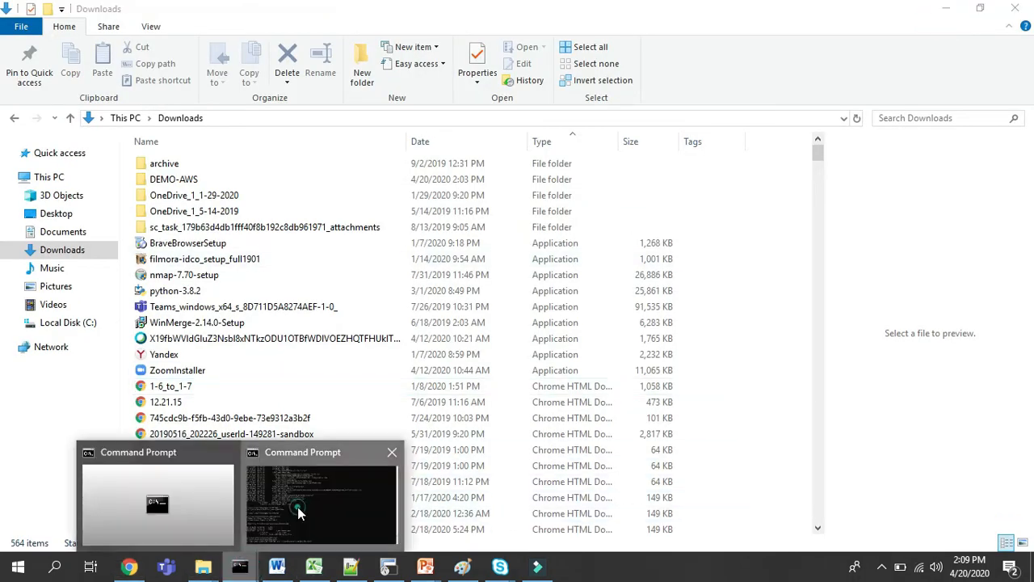
{"action": "left_click", "coordinate": [298, 506]}
{"action": "key", "text": "Up"}
{"action": "key", "text": "Return"}
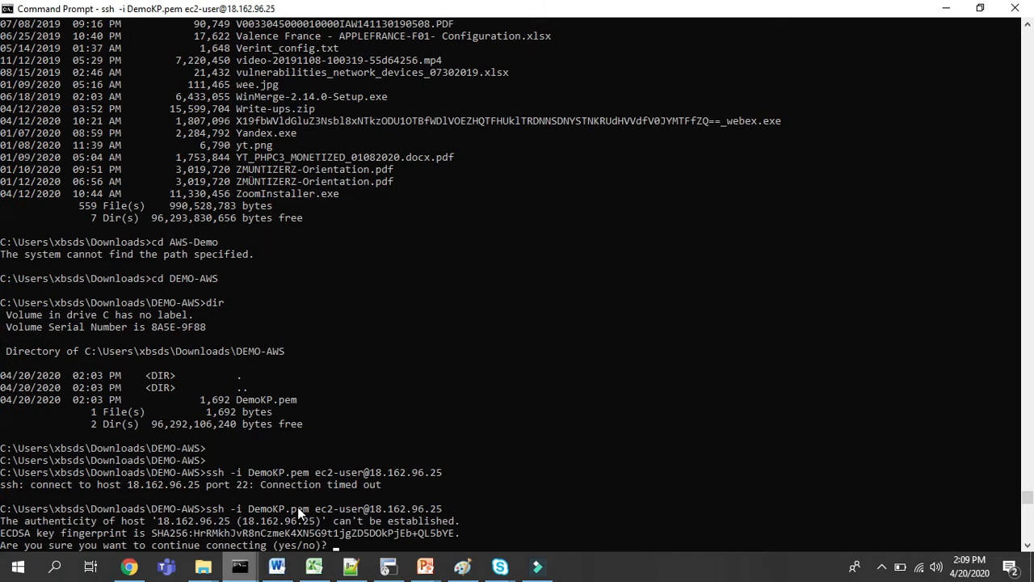
{"action": "type", "text": "yes"}
{"action": "key", "text": "Return"}
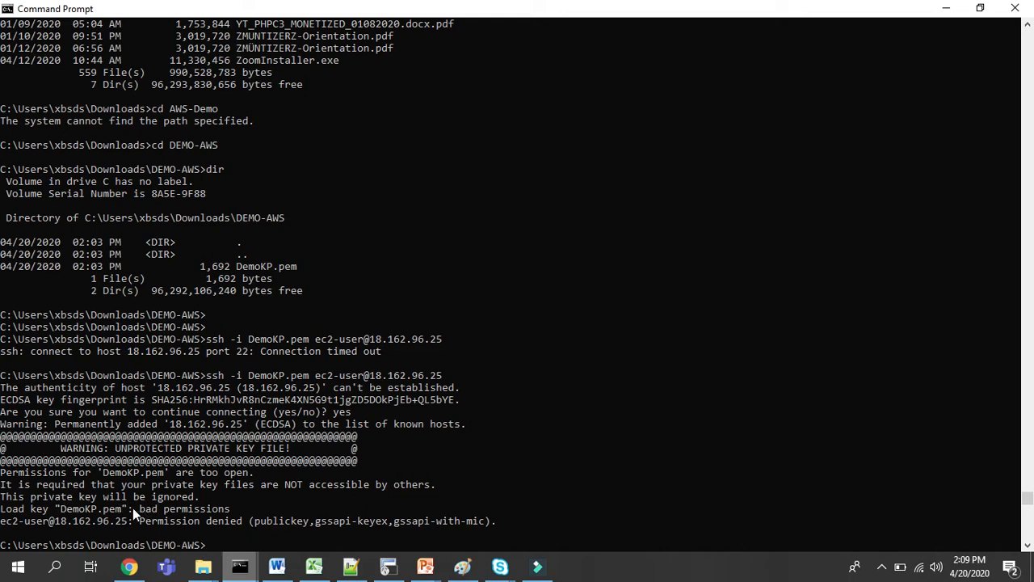
After the ssh key-permission error, bring up File Explorer's open windows from the taskbar.
{"action": "left_click", "coordinate": [205, 569]}
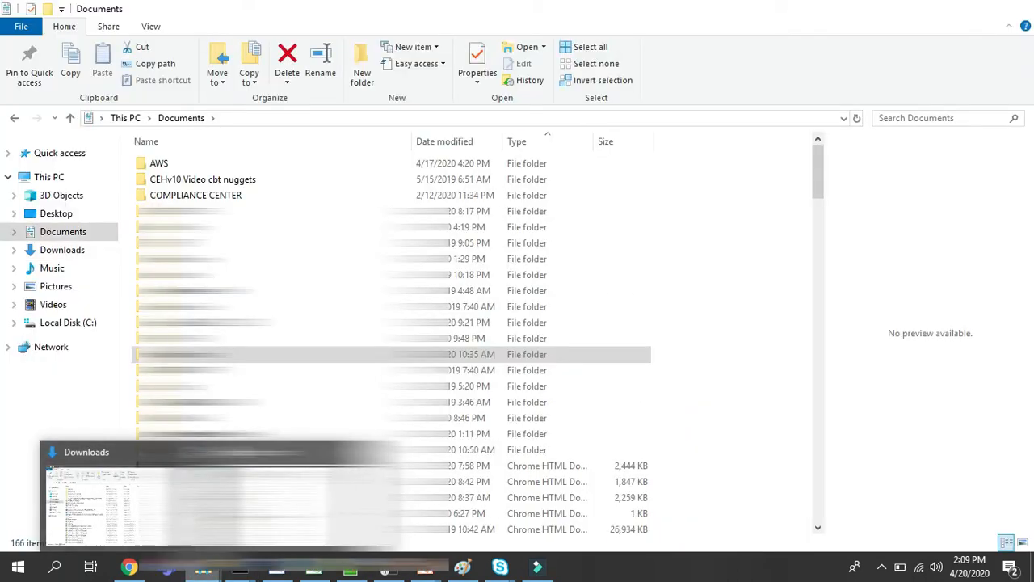
In Downloads > DEMO-AWS, open DemoKP.pem's Properties and its Security tab's Advanced settings.
{"action": "left_click", "coordinate": [93, 501]}
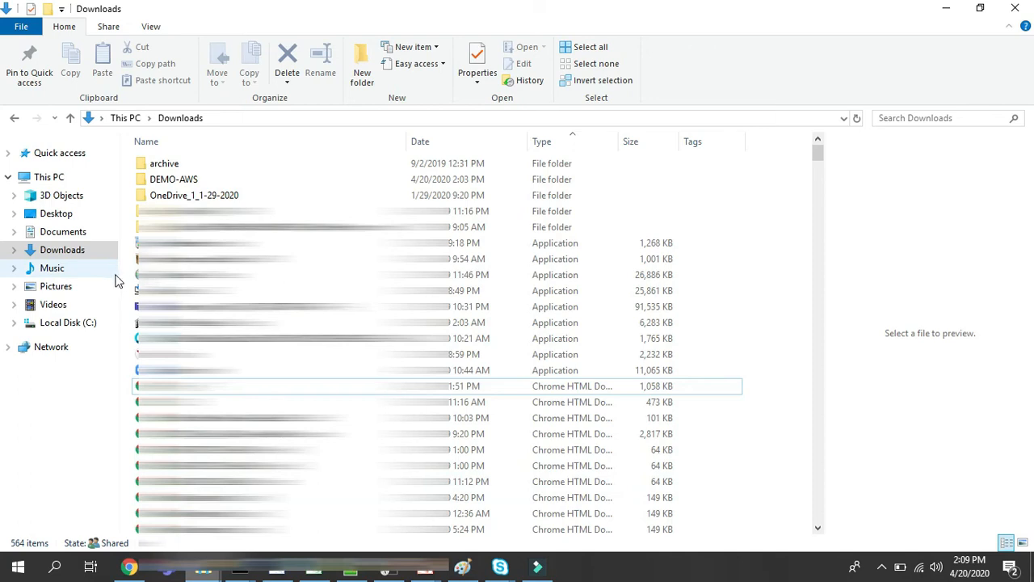
{"action": "double_click", "coordinate": [187, 178]}
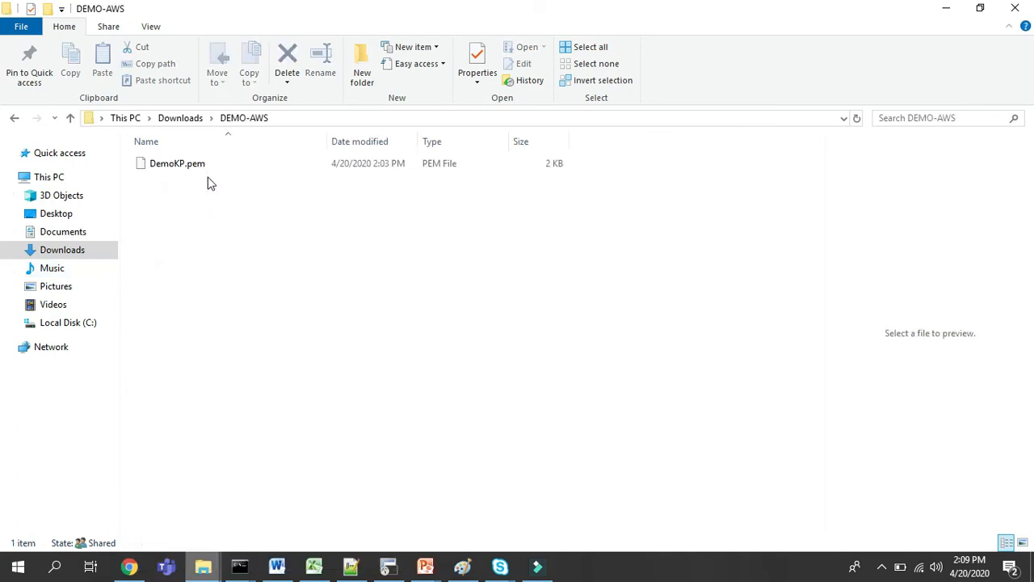
{"action": "left_click", "coordinate": [192, 169]}
{"action": "right_click", "coordinate": [195, 167]}
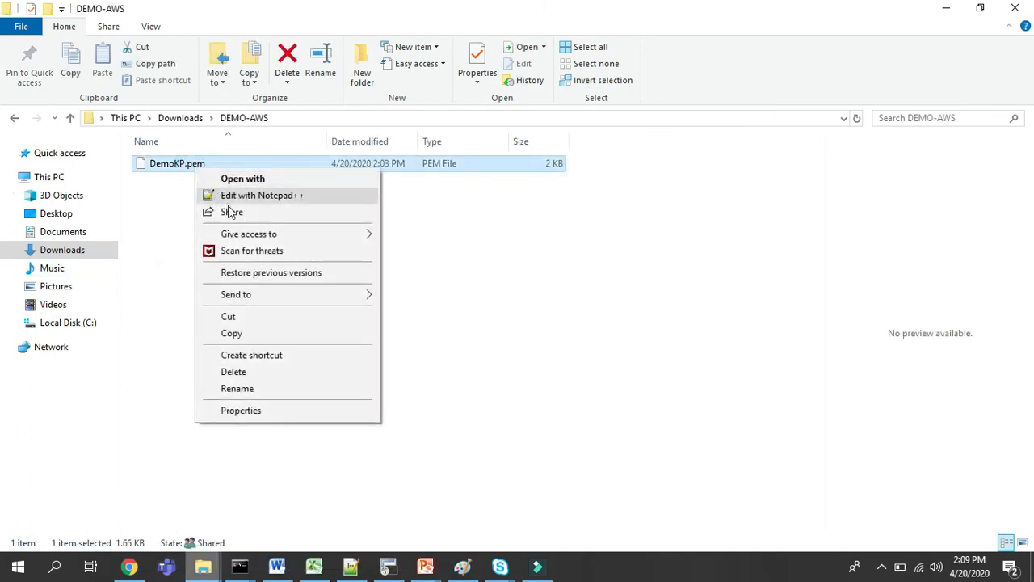
{"action": "mouse_move", "coordinate": [247, 234]}
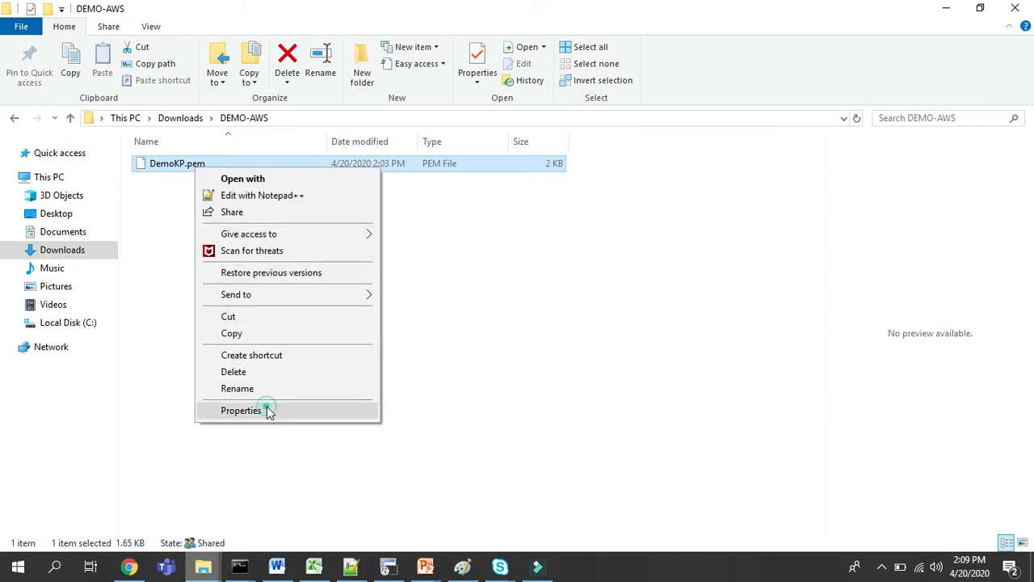
{"action": "left_click", "coordinate": [241, 411]}
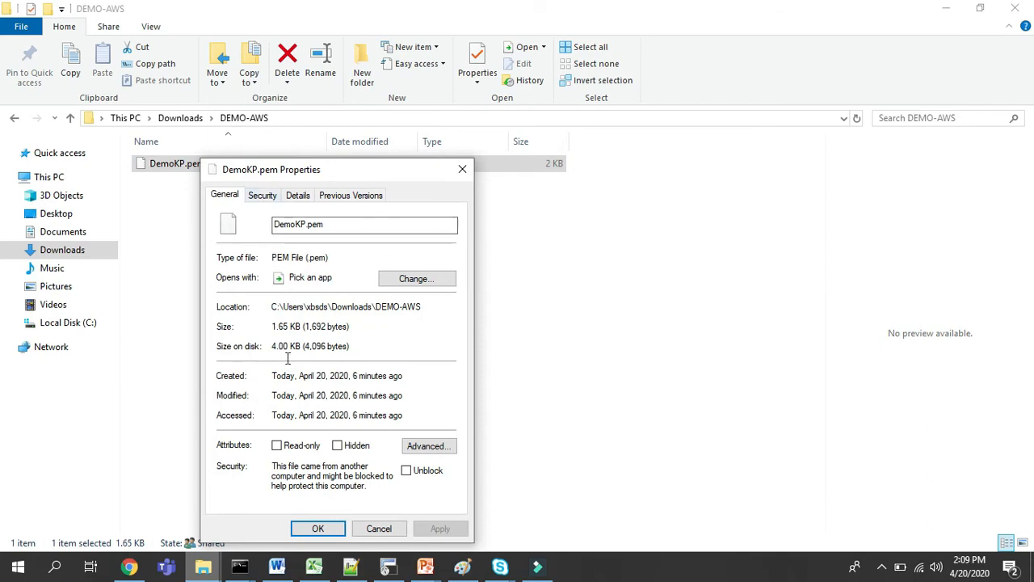
{"action": "left_click", "coordinate": [262, 195]}
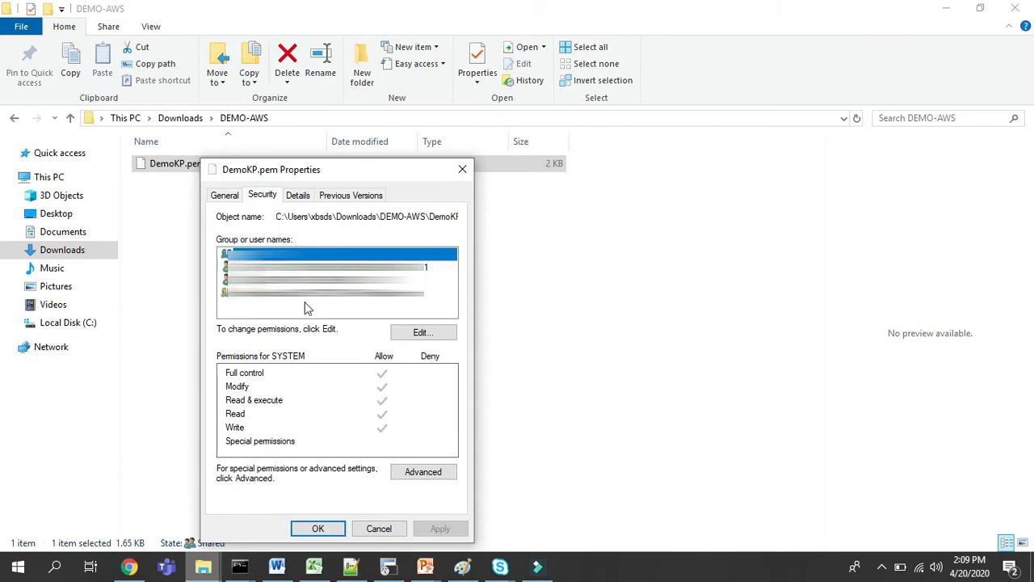
{"action": "left_click", "coordinate": [422, 470]}
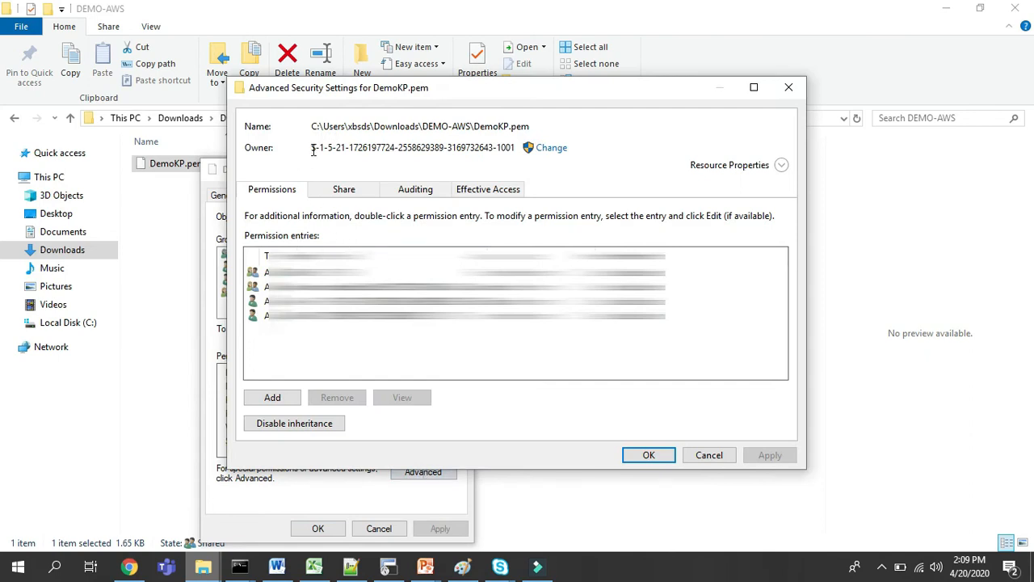
Inspect DemoKP.pem's owner identifier and try removing an inherited entry, dismissing the warning.
{"action": "left_click_drag", "start_coordinate": [312, 149], "coordinate": [519, 148]}
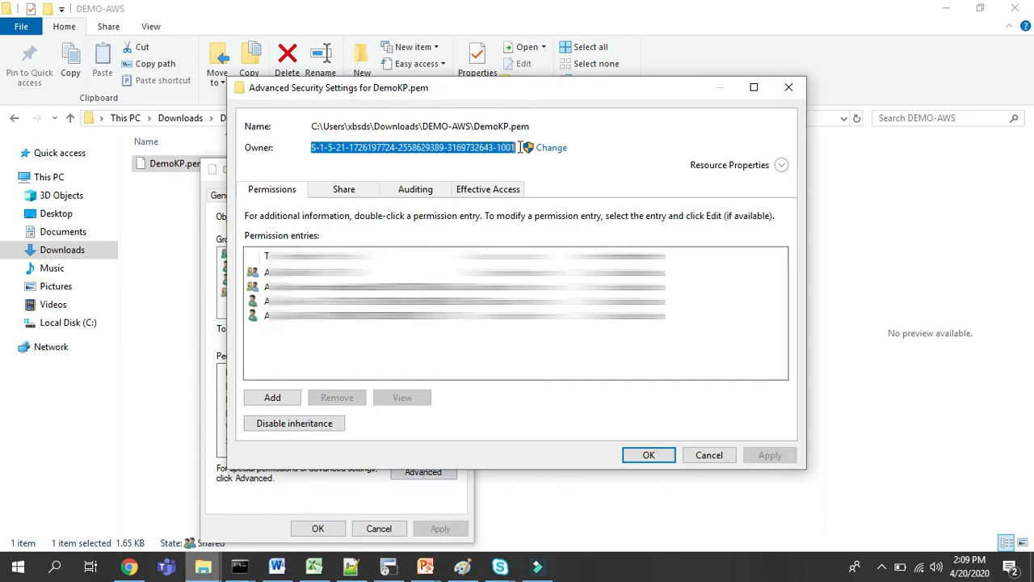
{"action": "left_click", "coordinate": [514, 149]}
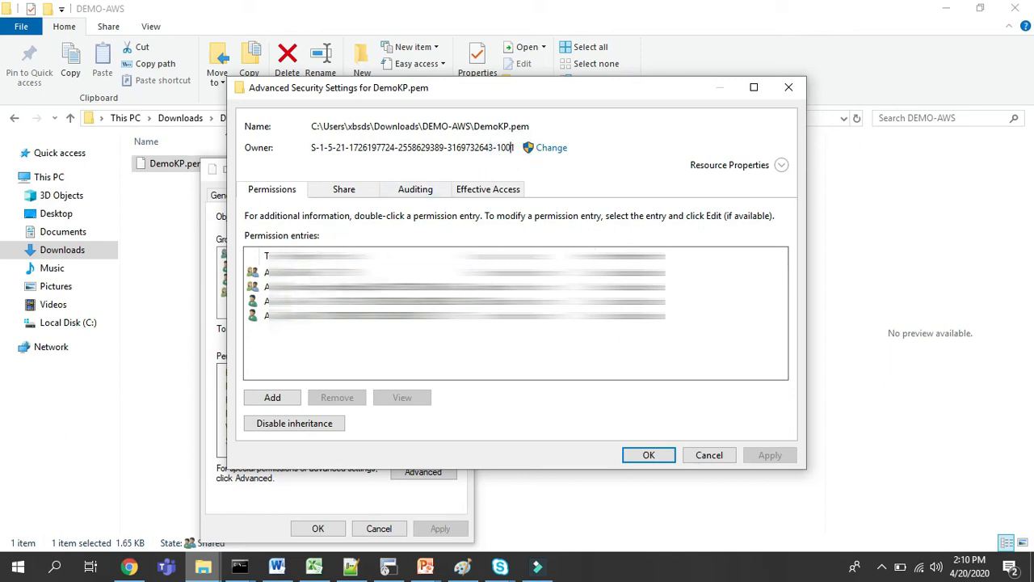
{"action": "left_click", "coordinate": [313, 149]}
{"action": "left_click_drag", "start_coordinate": [314, 150], "coordinate": [354, 151]}
{"action": "double_click", "coordinate": [505, 147]}
{"action": "left_click", "coordinate": [320, 351]}
{"action": "left_click", "coordinate": [315, 273]}
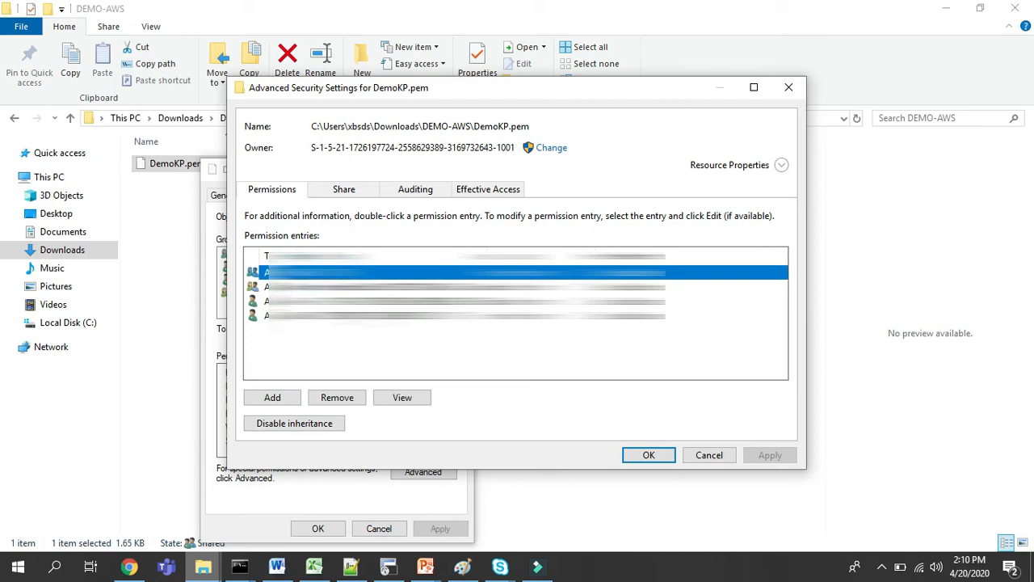
{"action": "left_click", "coordinate": [330, 399]}
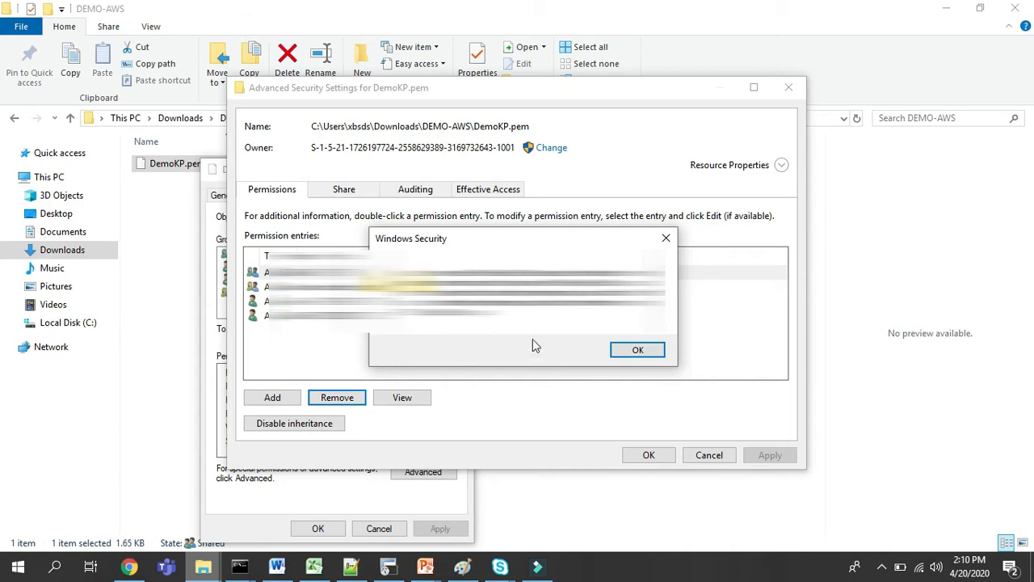
{"action": "left_click", "coordinate": [632, 353]}
Disable inheritance, convert entries, and delete all but the owner's Full control entry, then apply.
{"action": "left_click", "coordinate": [324, 423]}
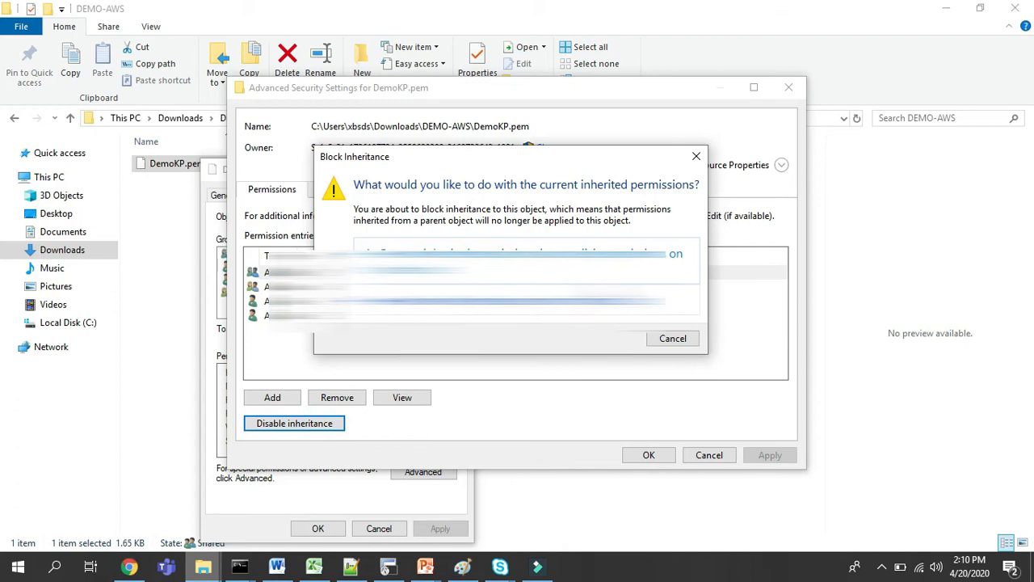
{"action": "left_click", "coordinate": [452, 262]}
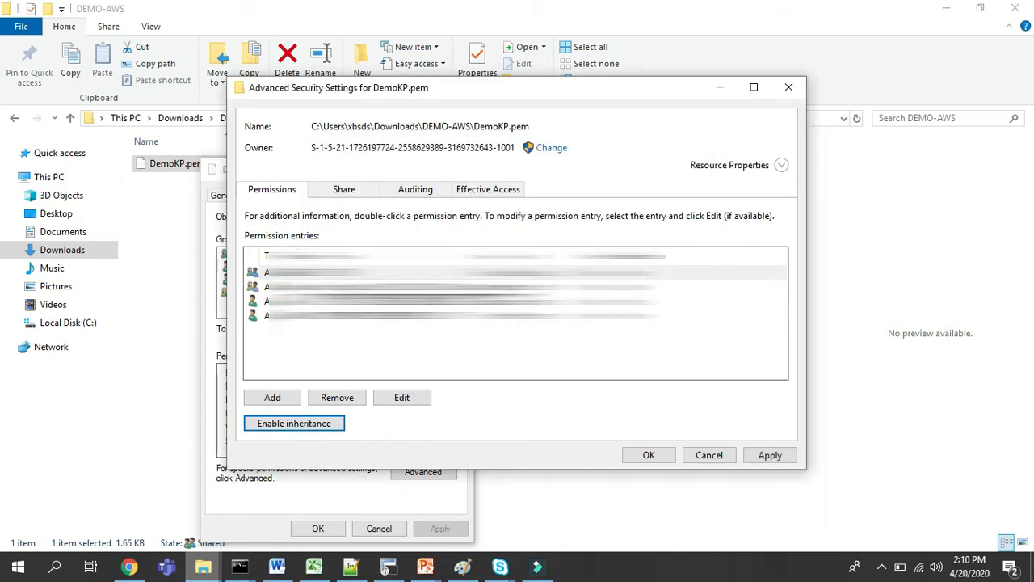
{"action": "left_click", "coordinate": [323, 272]}
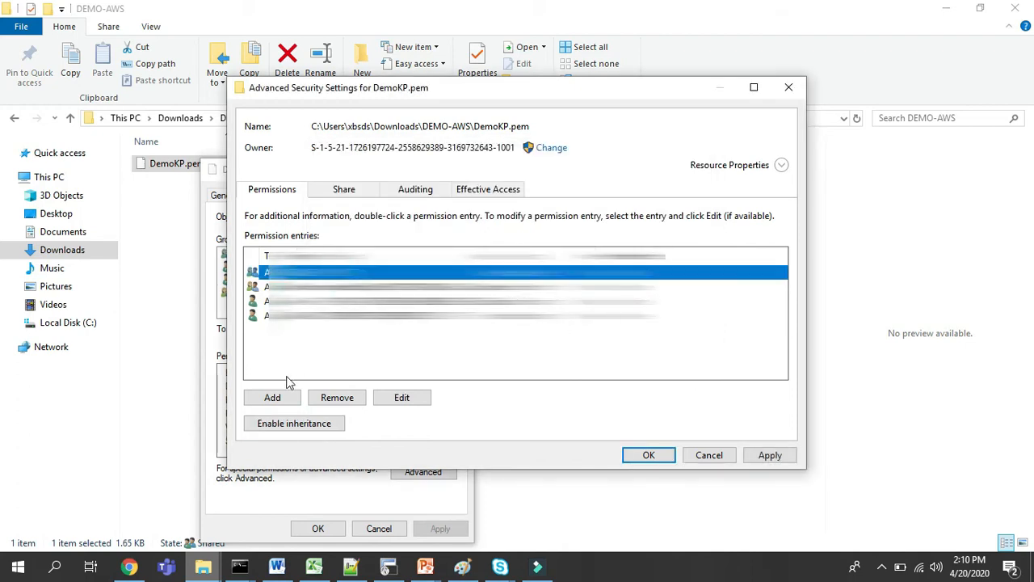
{"action": "left_click", "coordinate": [337, 397]}
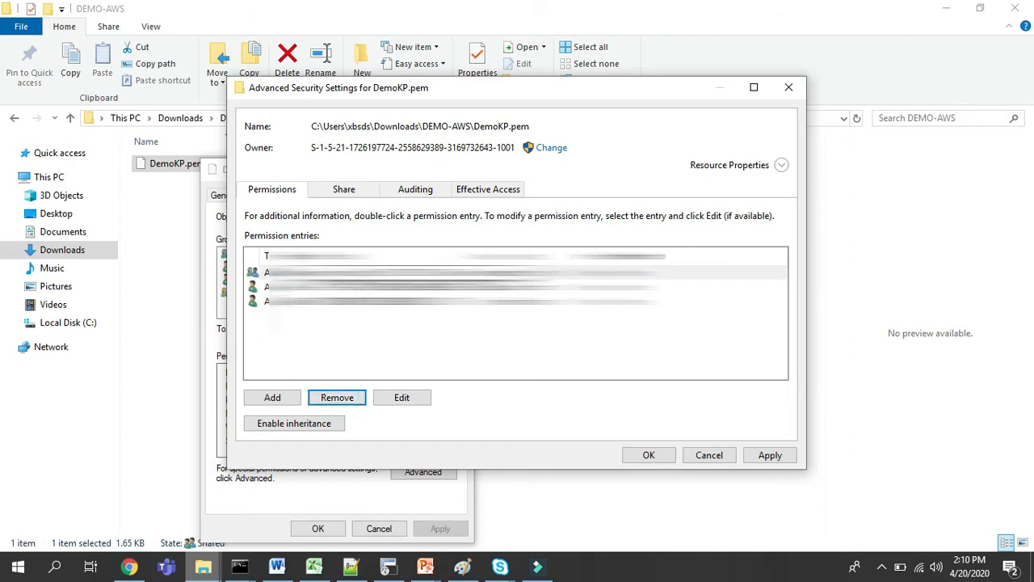
{"action": "left_click", "coordinate": [340, 397]}
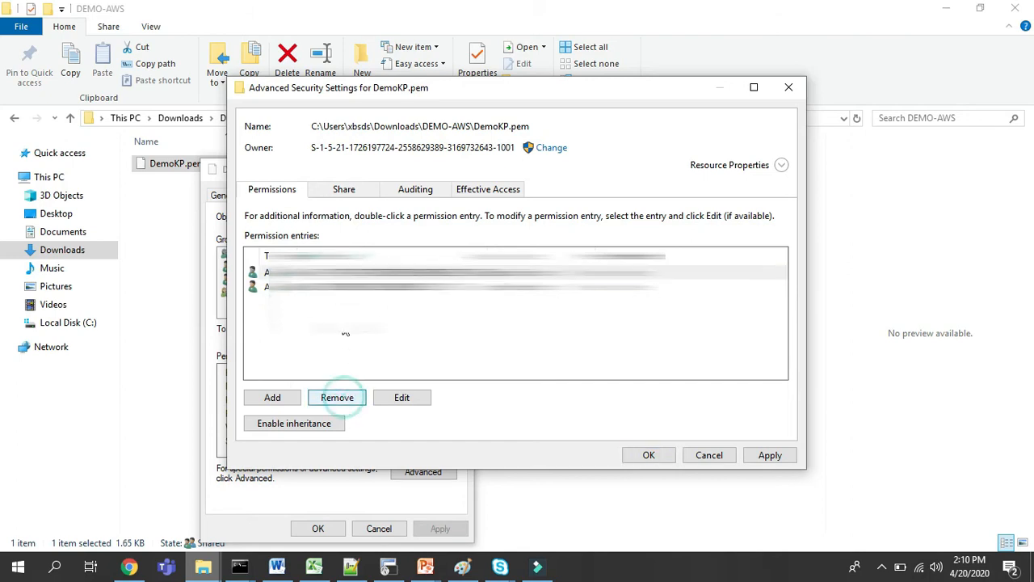
{"action": "left_click", "coordinate": [348, 400]}
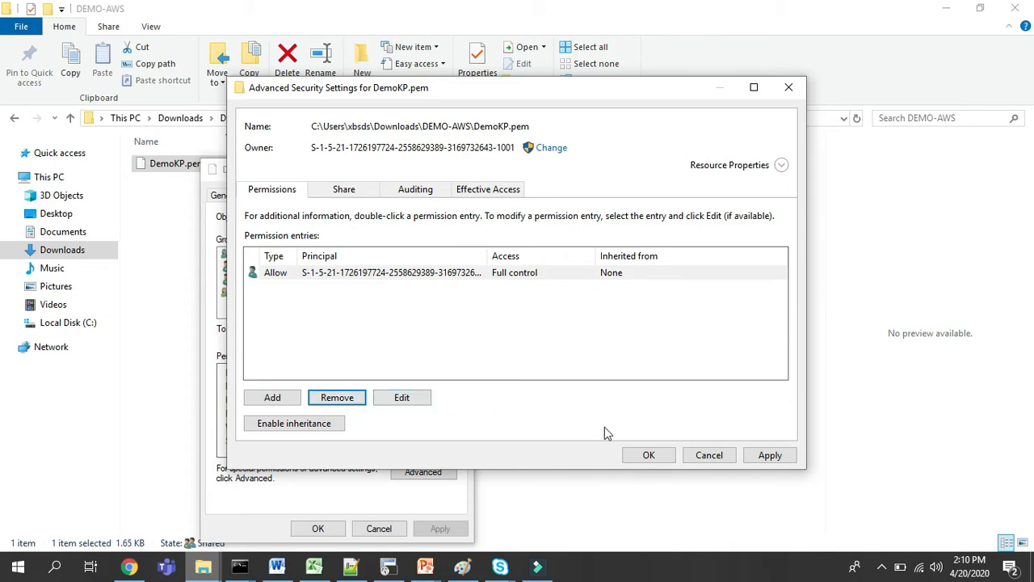
{"action": "left_click", "coordinate": [774, 456]}
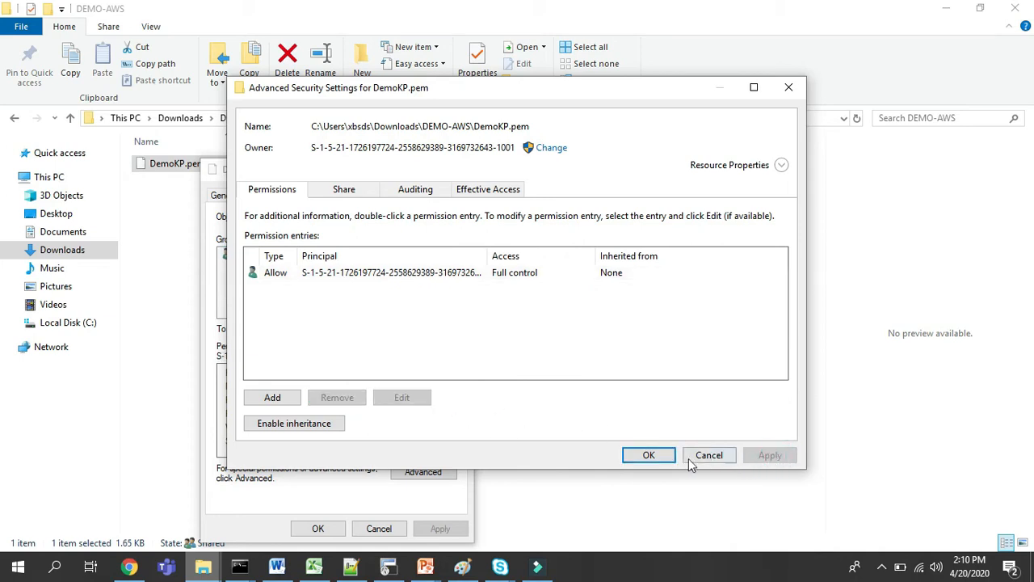
{"action": "left_click", "coordinate": [652, 455]}
{"action": "left_click", "coordinate": [462, 169]}
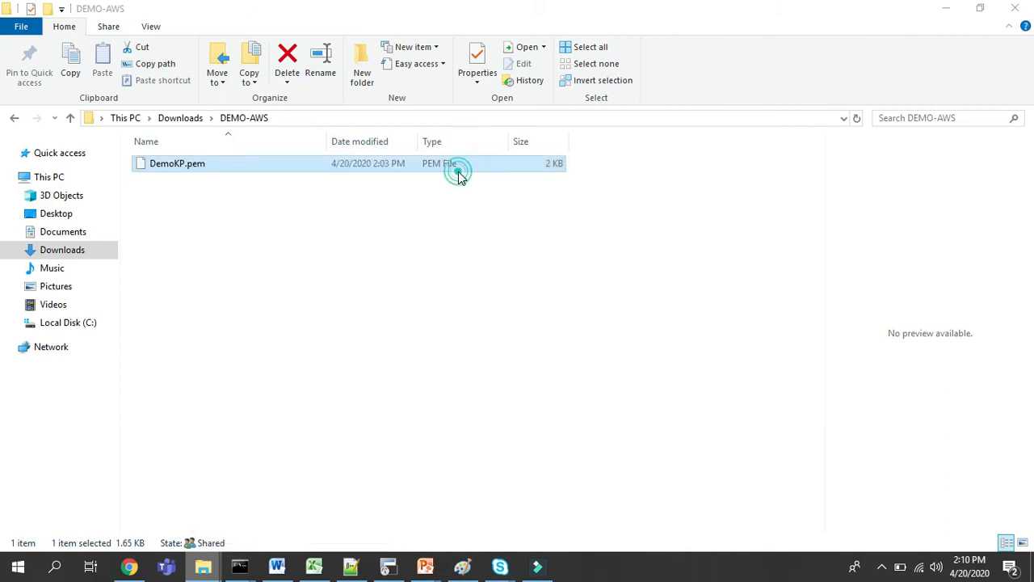
Reconnect to the instance over ssh with the fixed key and run whoami.
{"action": "mouse_move", "coordinate": [239, 566]}
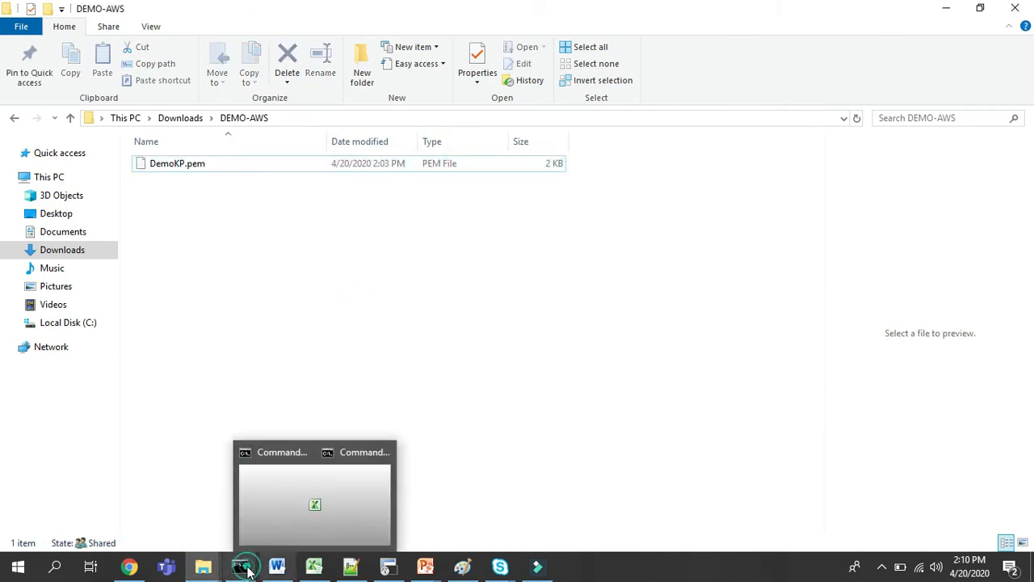
{"action": "left_click", "coordinate": [309, 487]}
{"action": "key", "text": "Return"}
{"action": "key", "text": "Up"}
{"action": "key", "text": "Return"}
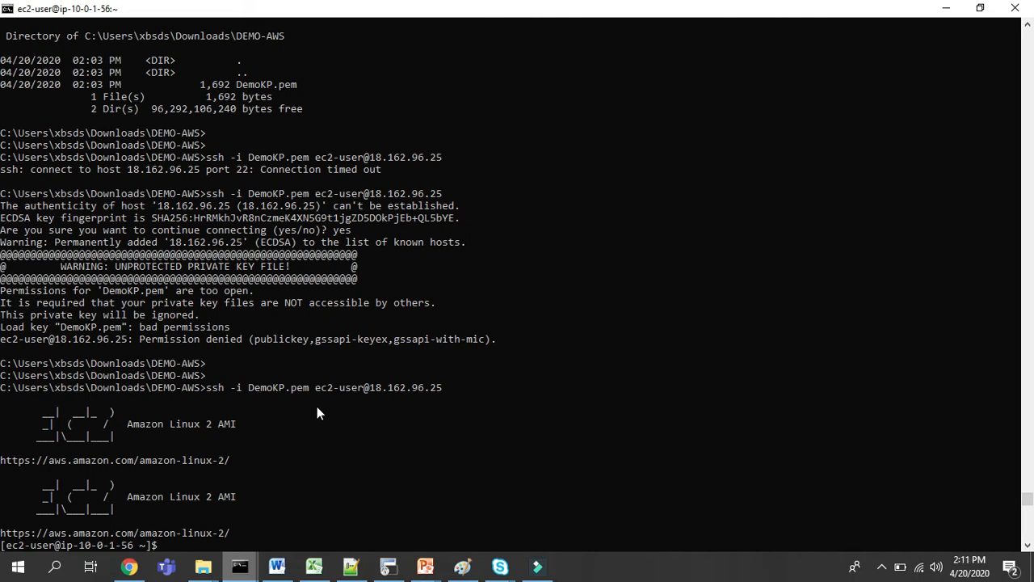
{"action": "type", "text": "mi"}
{"action": "key", "text": "Return"}
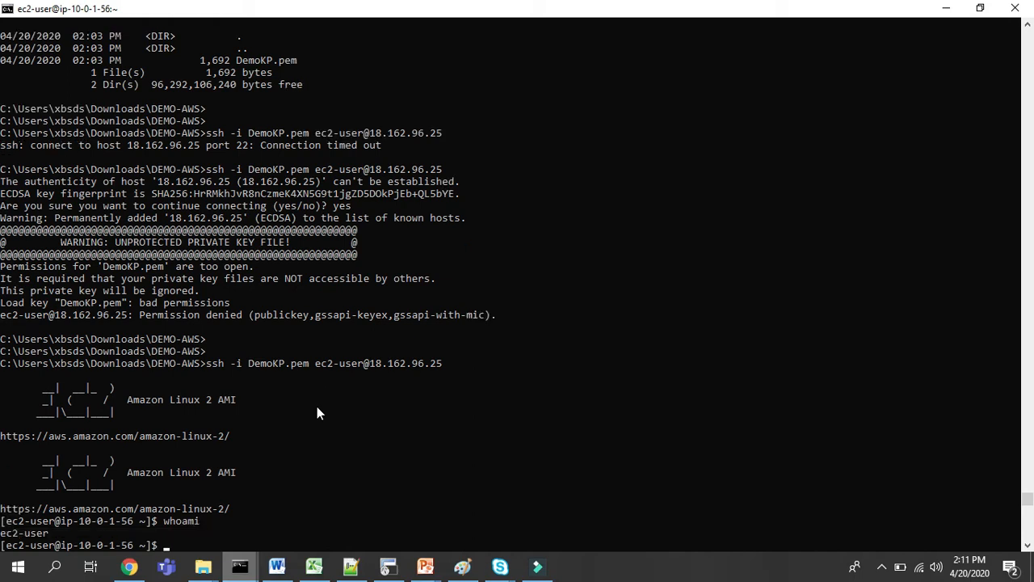
{"action": "key", "text": "Return"}
{"action": "key", "text": "Return"}
{"action": "key", "text": "Return"}
{"action": "key", "text": "Return"}
{"action": "key", "text": "Return"}
{"action": "key", "text": "Return"}
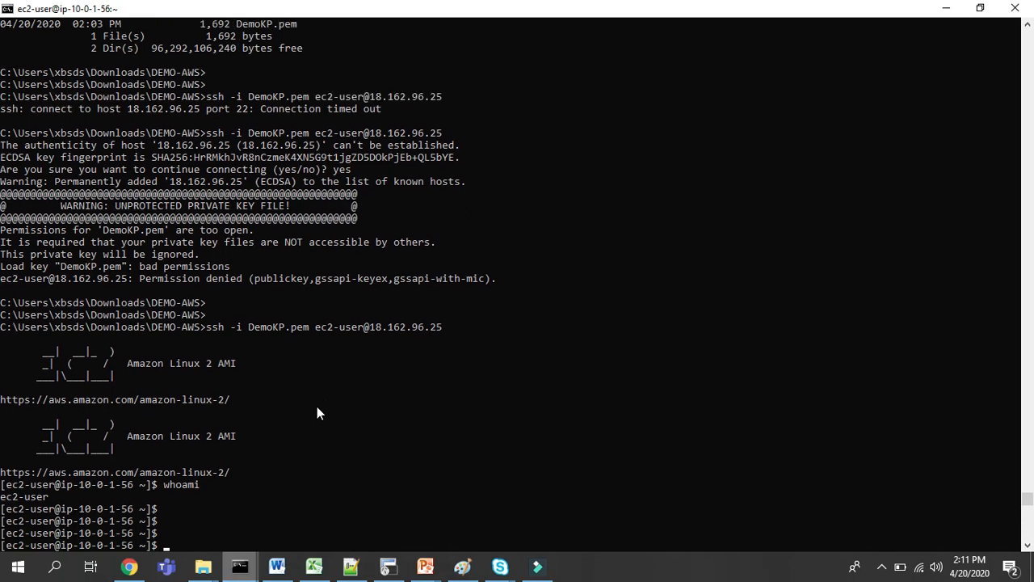
{"action": "key", "text": "Return"}
{"action": "key", "text": "Return"}
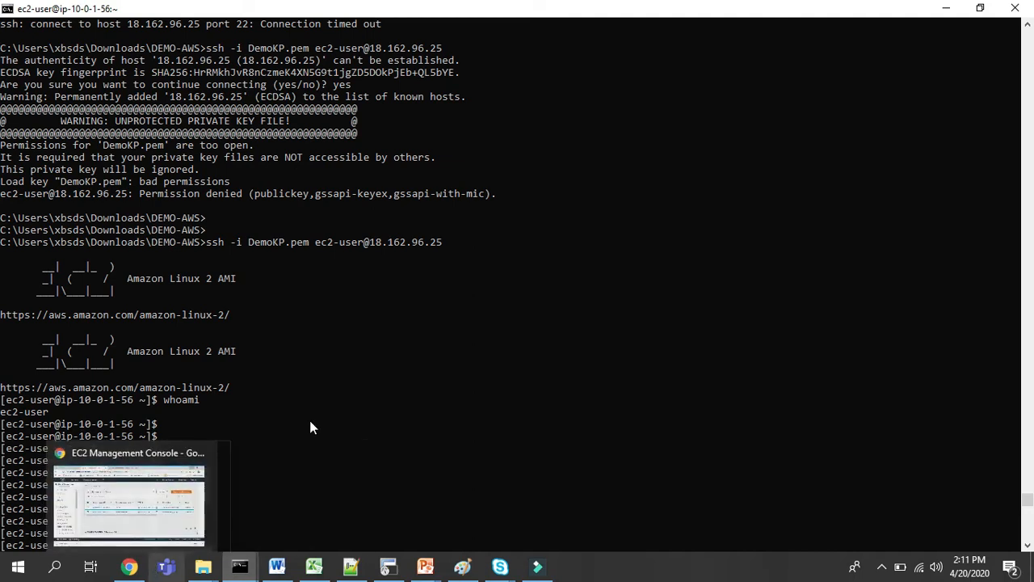
{"action": "key", "text": "Return"}
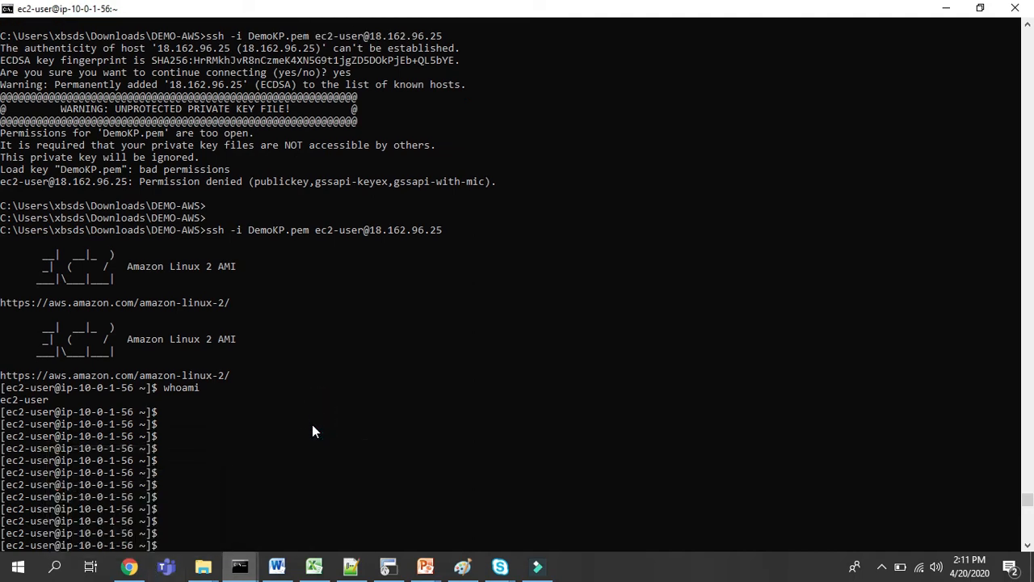
Become root with 'sudo su' and run 'yum update httpd'.
{"action": "type", "text": "sudo su"}
{"action": "key", "text": "Return"}
{"action": "key", "text": "Return"}
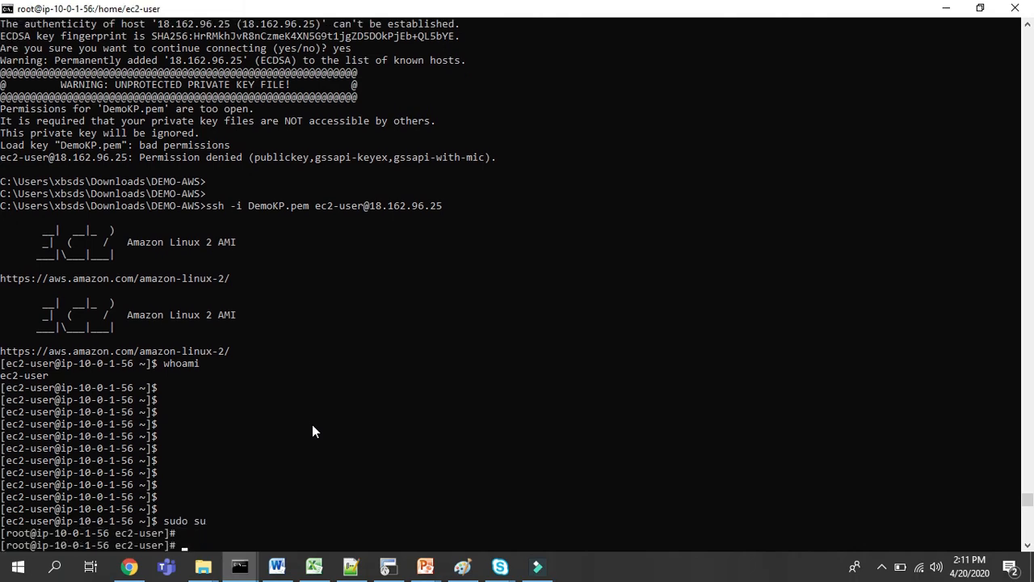
{"action": "type", "text": "yum update httpd"}
{"action": "key", "text": "Return"}
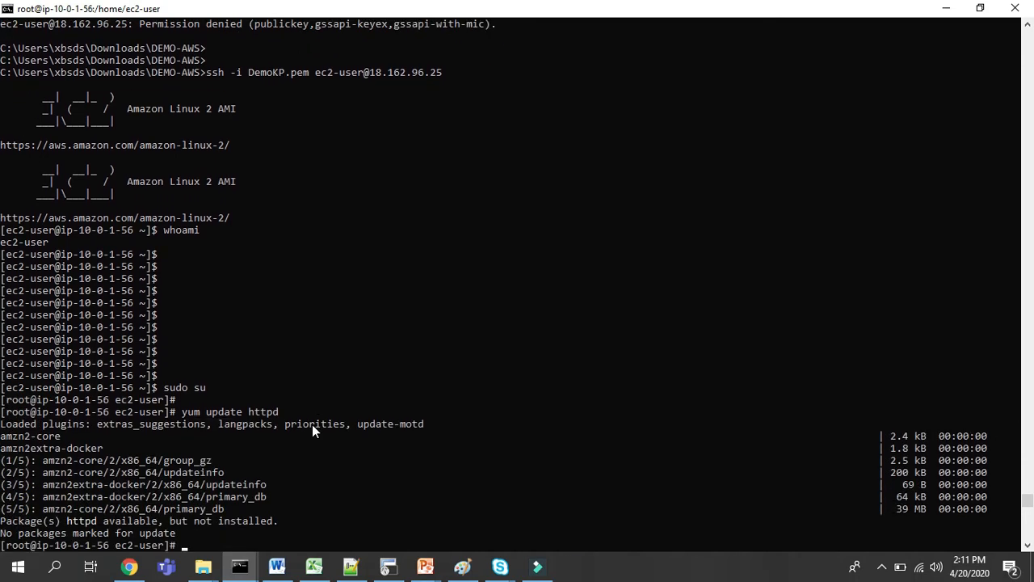
Check internet access with 'ping google.com', stopping it with Ctrl+Z.
{"action": "type", "text": "ping google.com"}
{"action": "key", "text": "Return"}
{"action": "key", "text": "ctrl+z"}
{"action": "key", "text": "Return"}
{"action": "key", "text": "Return"}
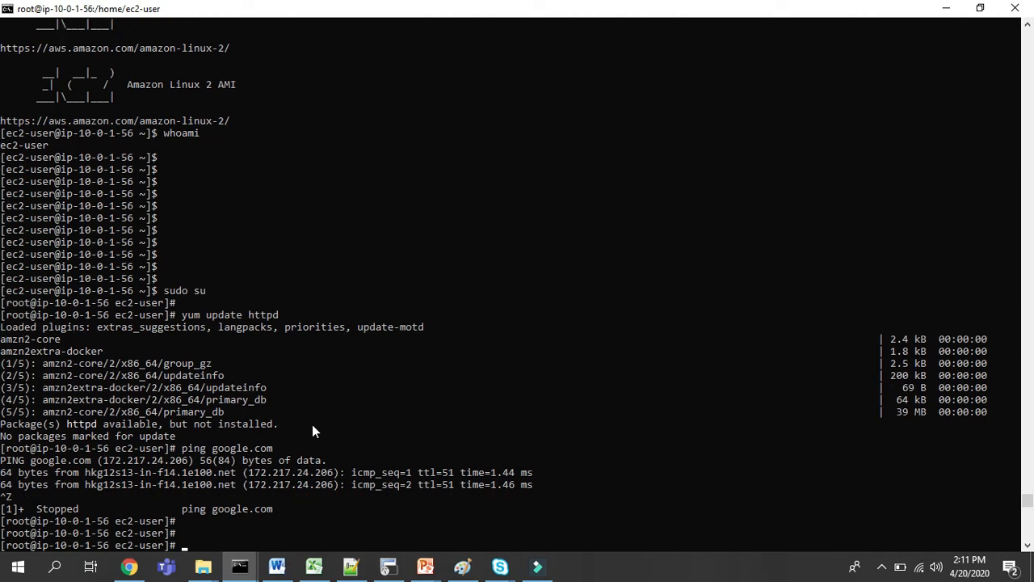
Install Apache with 'yum install httpd', answering y, and begin the systemctl enable command.
{"action": "type", "text": "yum install httpd"}
{"action": "key", "text": "Return"}
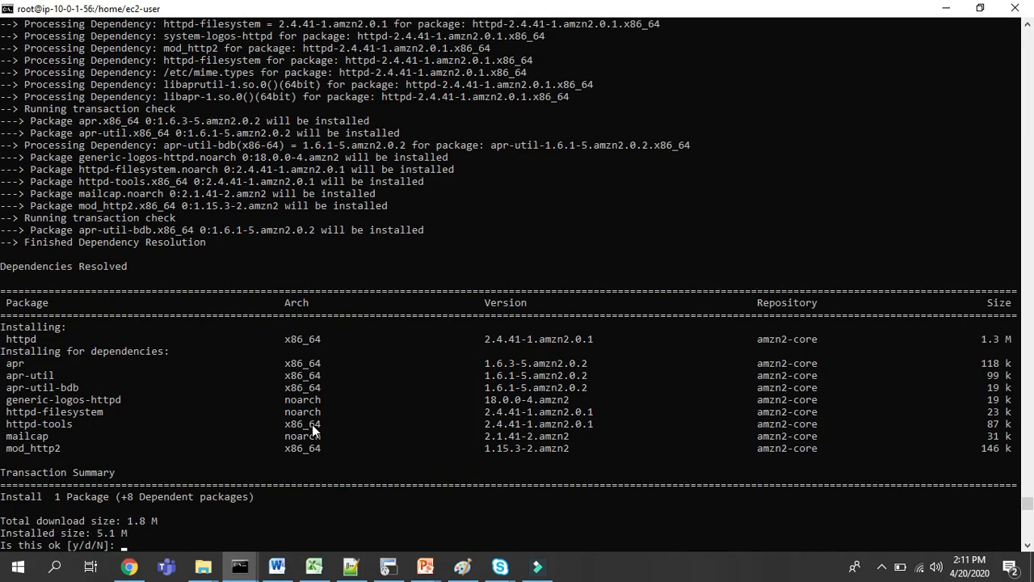
{"action": "type", "text": "y"}
{"action": "key", "text": "Return"}
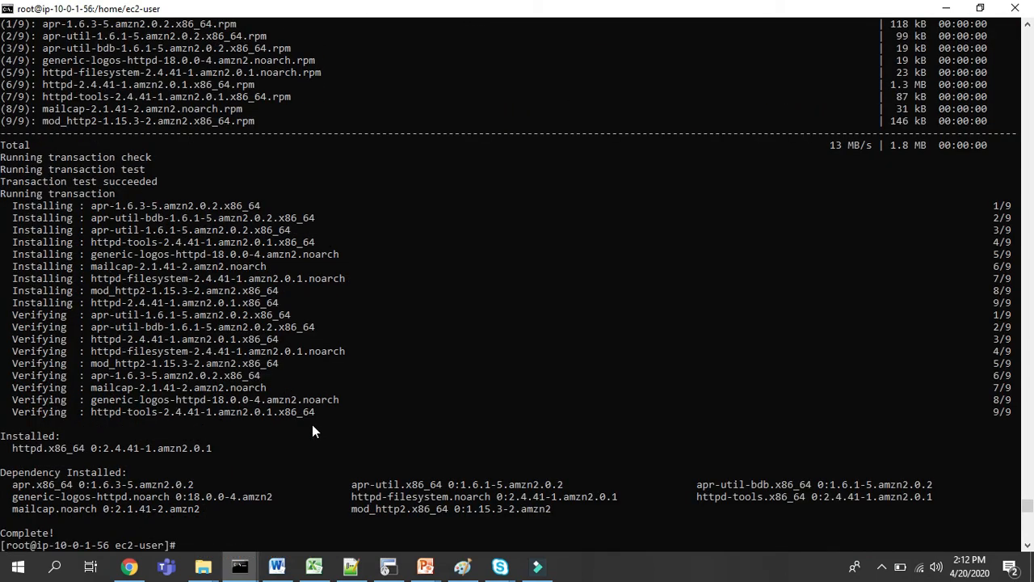
{"action": "key", "text": "Return"}
{"action": "key", "text": "Return"}
{"action": "key", "text": "Return"}
{"action": "key", "text": "Return"}
{"action": "key", "text": "Return"}
{"action": "key", "text": "Return"}
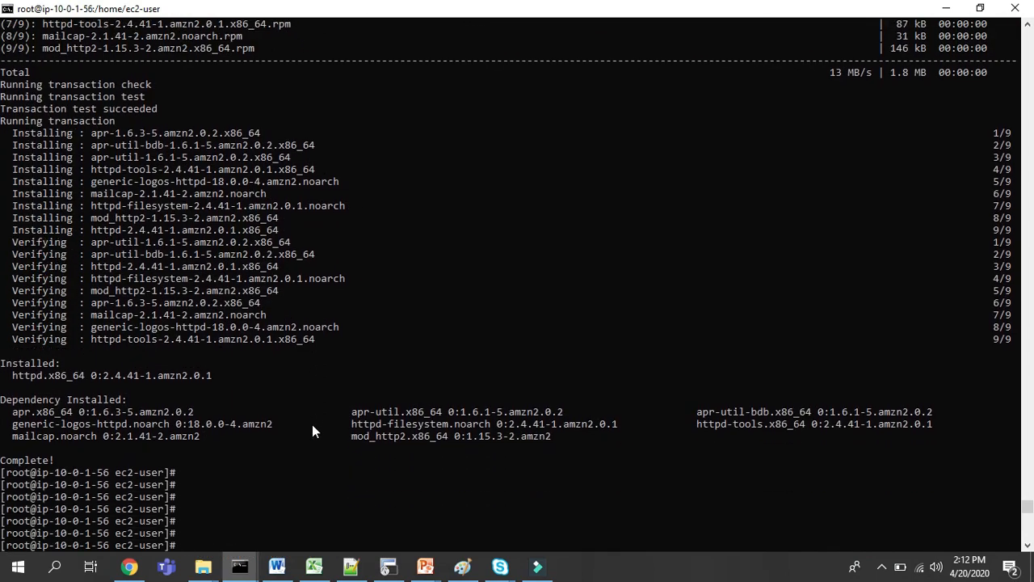
{"action": "key", "text": "Return"}
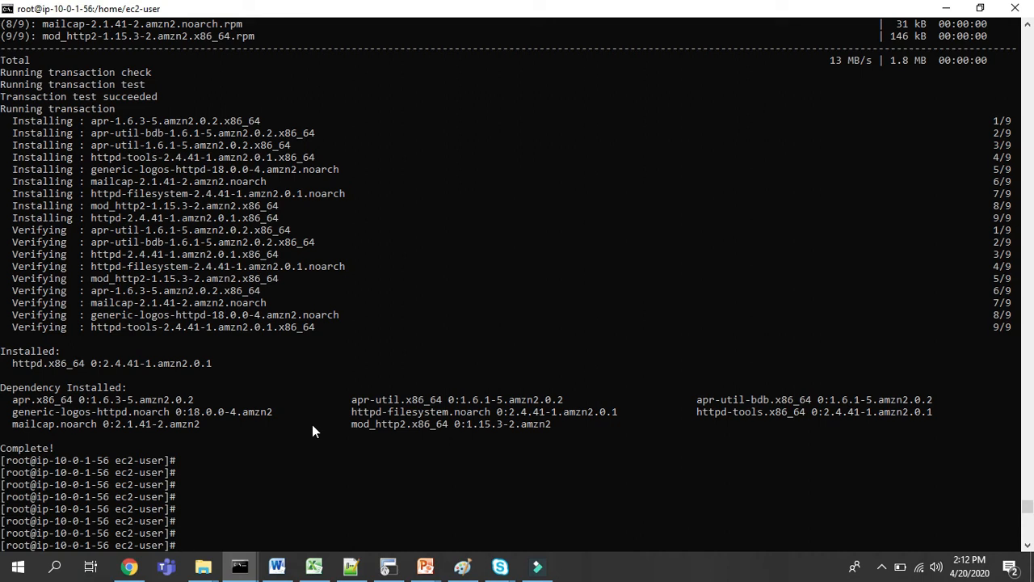
{"action": "type", "text": "system"}
{"action": "type", "text": "ctl"}
{"action": "type", "text": " enbale"}
Run 'systemctl enable httpd' and 'systemctl start httpd', then begin an echo command.
{"action": "key", "text": "BackSpace"}
{"action": "key", "text": "BackSpace"}
{"action": "key", "text": "BackSpace"}
{"action": "key", "text": "BackSpace"}
{"action": "type", "text": "able httpd"}
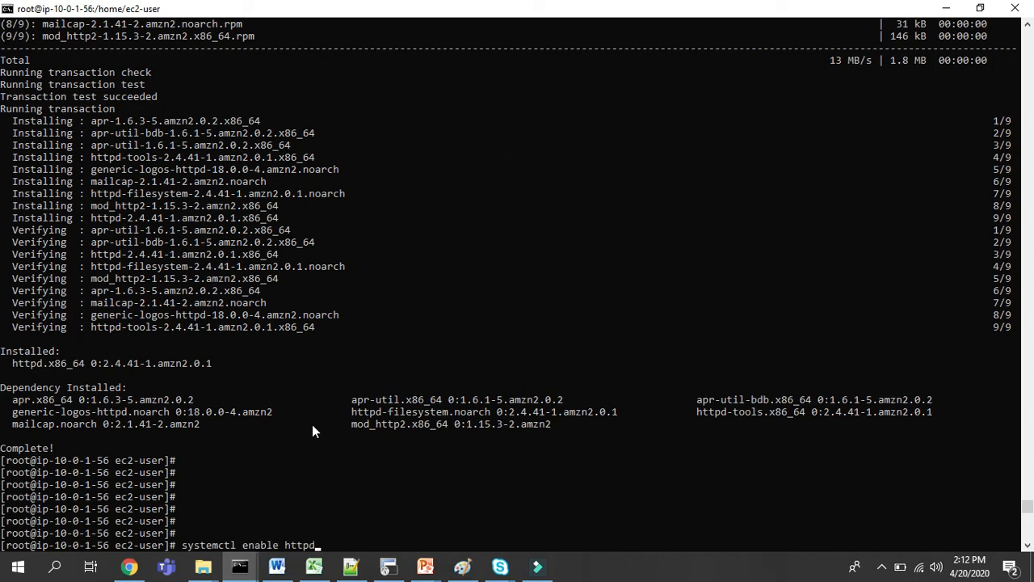
{"action": "key", "text": "Return"}
{"action": "type", "text": "systemctl "}
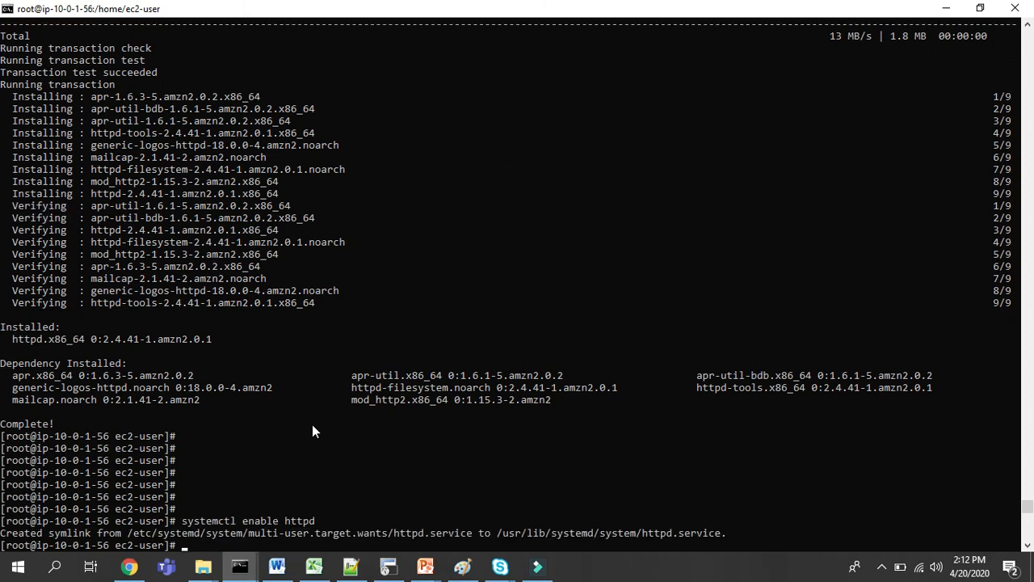
{"action": "type", "text": "start"}
{"action": "type", "text": "httpd"}
{"action": "key", "text": "Return"}
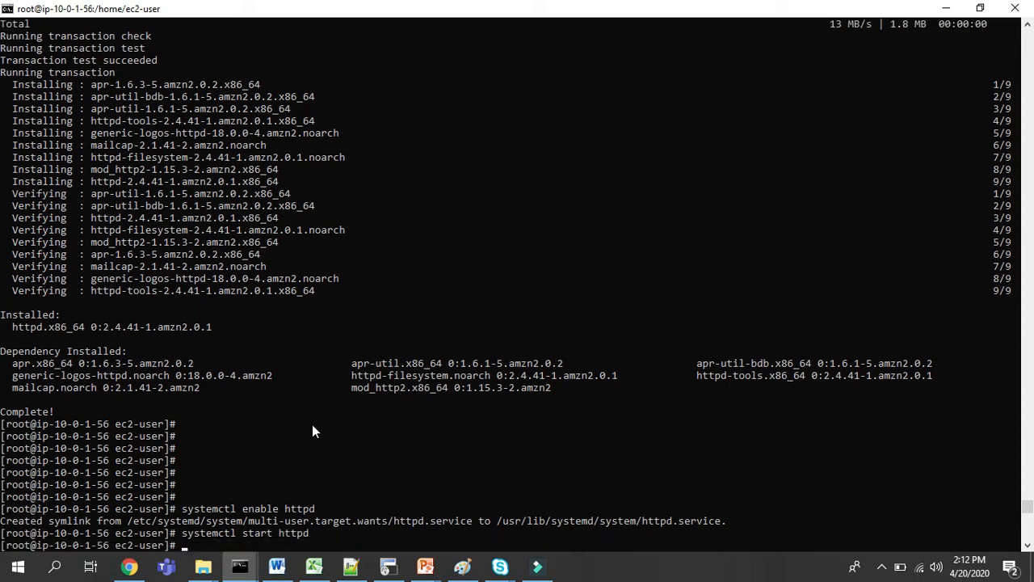
{"action": "key", "text": "Return"}
{"action": "key", "text": "Return"}
{"action": "key", "text": "Return"}
{"action": "key", "text": "Return"}
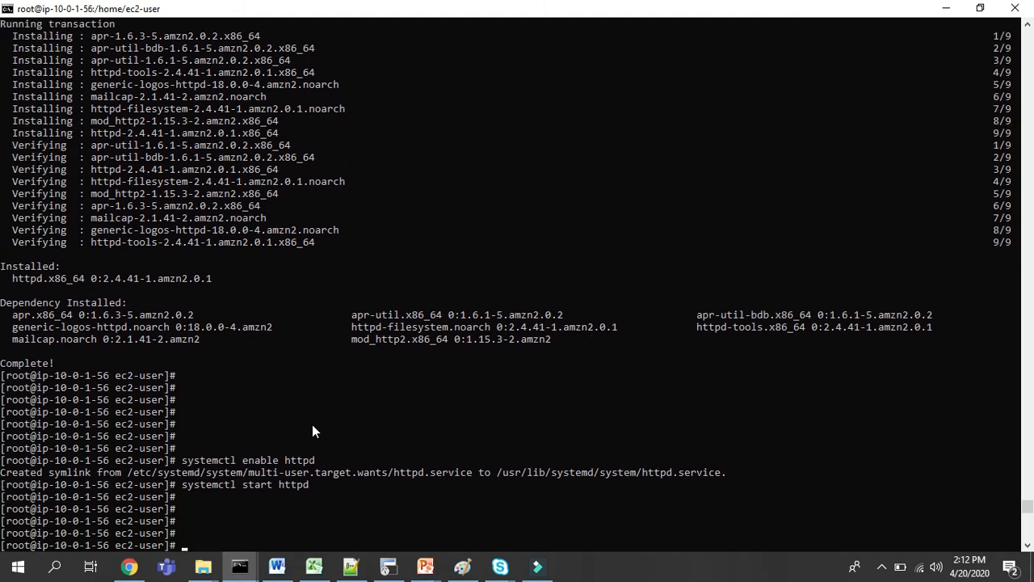
{"action": "key", "text": "Return"}
{"action": "key", "text": "Return"}
{"action": "type", "text": "echo \"\""}
{"action": "key", "text": "Left"}
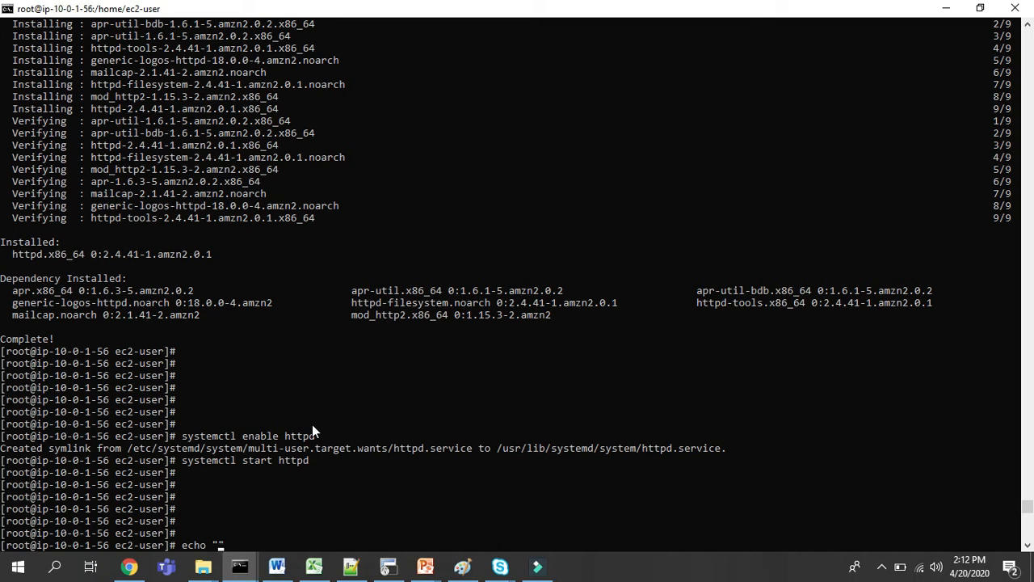
Write "Welcome! This is public instance" into /var/www/html/index.html with echo.
{"action": "type", "text": "Welcome"}
{"action": "key", "text": "BackSpace"}
{"action": "type", "text": "! This is public instance"}
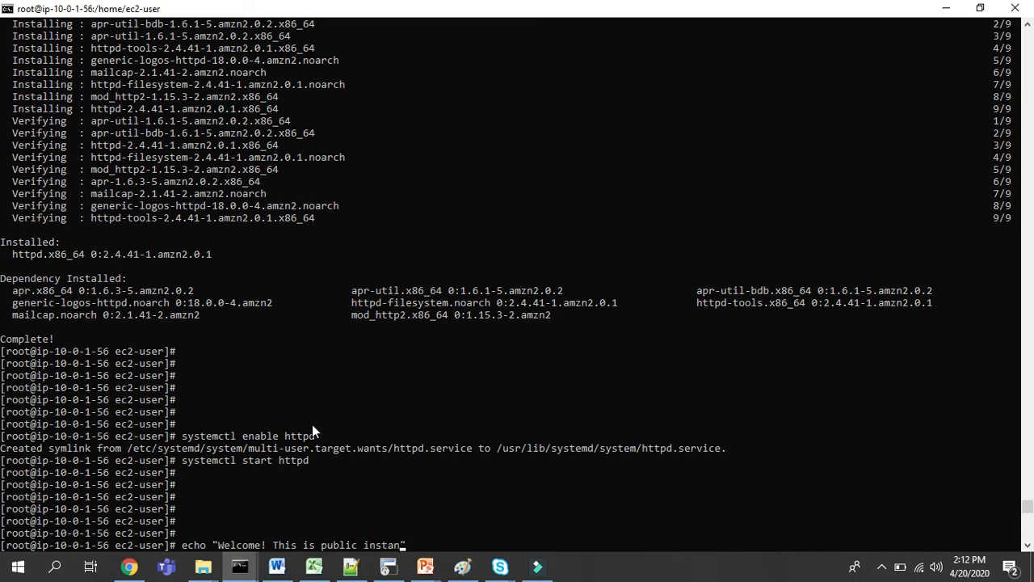
{"action": "key", "text": "Right"}
{"action": "type", "text": "> "}
{"action": "type", "text": "/var/"}
{"action": "type", "text": "www/"}
{"action": "type", "text": "/"}
{"action": "type", "text": "htm"}
{"action": "key", "text": "BackSpace"}
{"action": "key", "text": "BackSpace"}
{"action": "key", "text": "BackSpace"}
{"action": "key", "text": "BackSpace"}
{"action": "type", "text": "html/inde"}
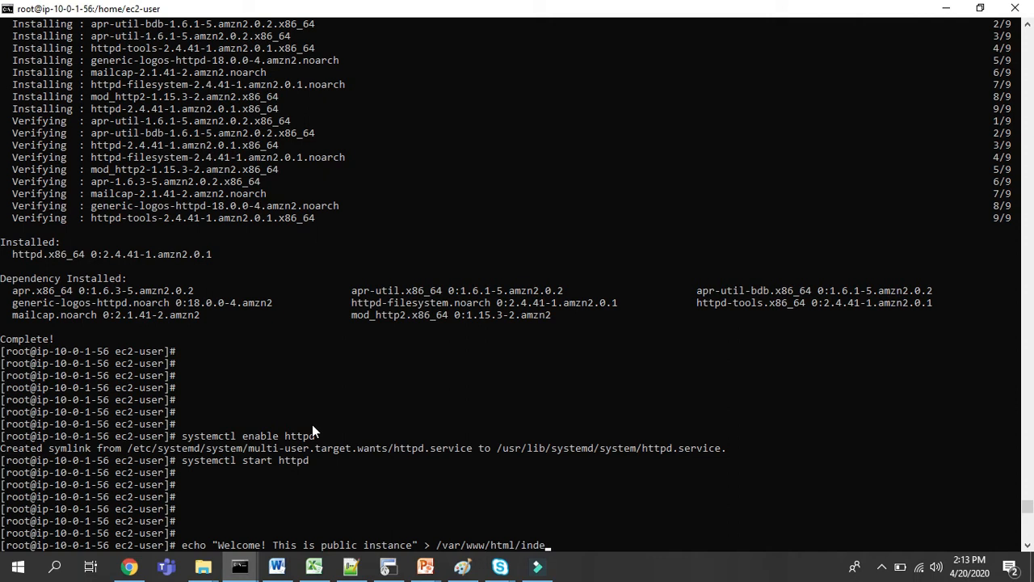
{"action": "type", "text": "x.html"}
{"action": "key", "text": "Return"}
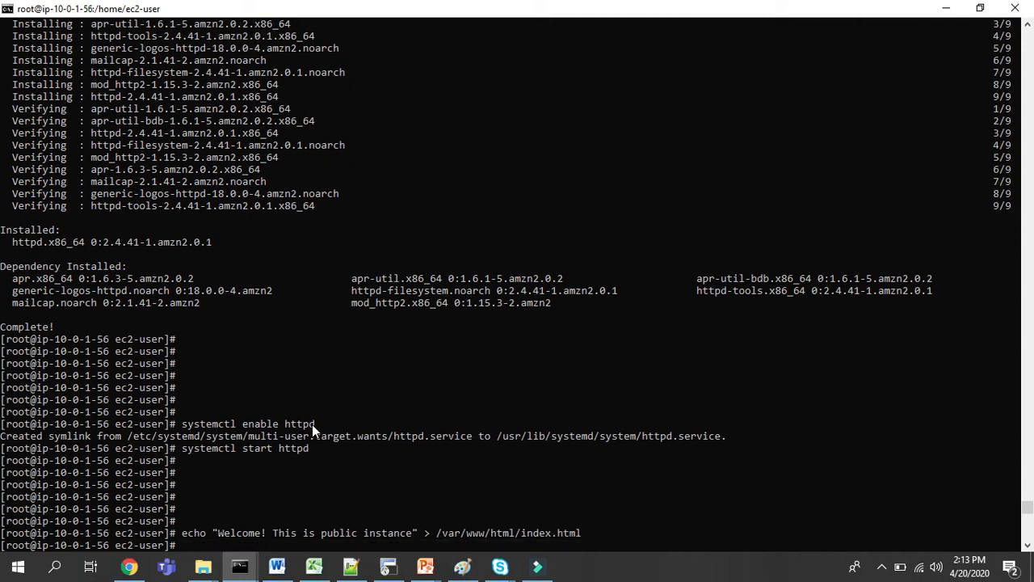
Print /var/www/html/index.html with cat to verify its contents.
{"action": "key", "text": "Return"}
{"action": "key", "text": "Return"}
{"action": "type", "text": "cat"}
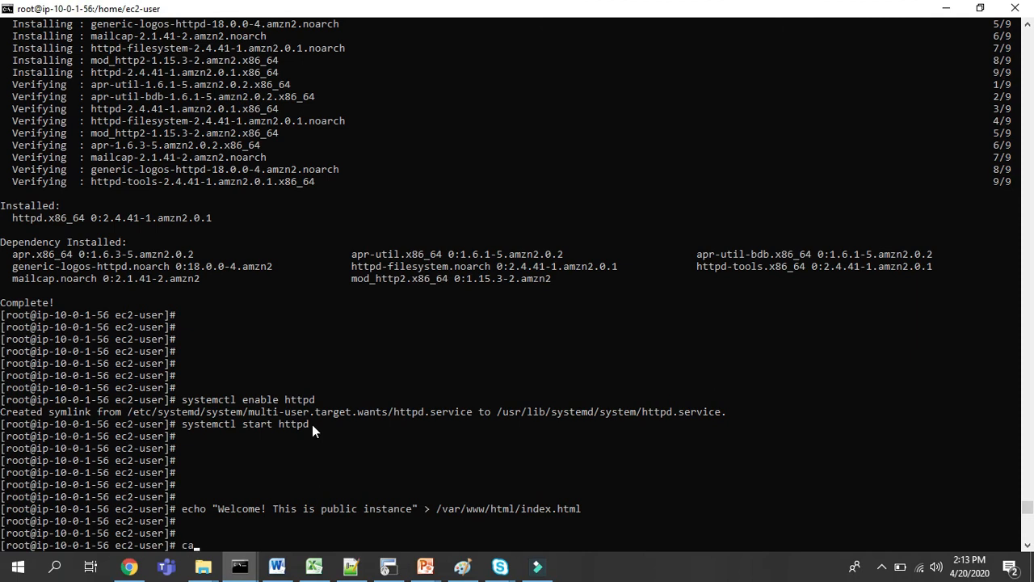
{"action": "left_click_drag", "start_coordinate": [436, 509], "coordinate": [578, 509]}
{"action": "key", "text": "ctrl+c"}
{"action": "right_click", "coordinate": [578, 509]}
{"action": "right_click", "coordinate": [536, 430]}
{"action": "key", "text": "Return"}
{"action": "key", "text": "Return"}
{"action": "key", "text": "Return"}
{"action": "key", "text": "Return"}
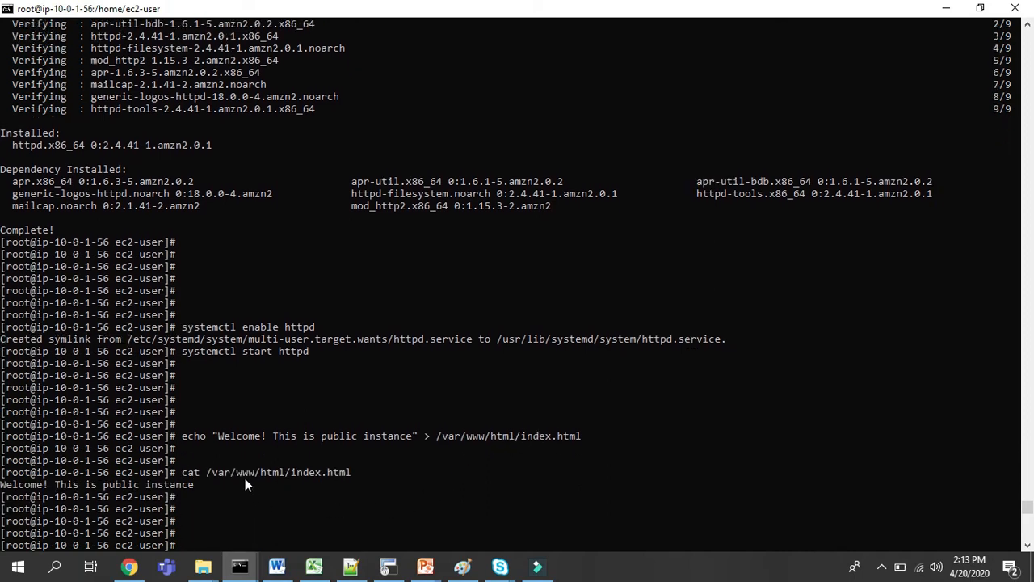
Copy Public-Instance's public IP 18.162.96.25 from the EC2 Instances list.
{"action": "left_click", "coordinate": [136, 571]}
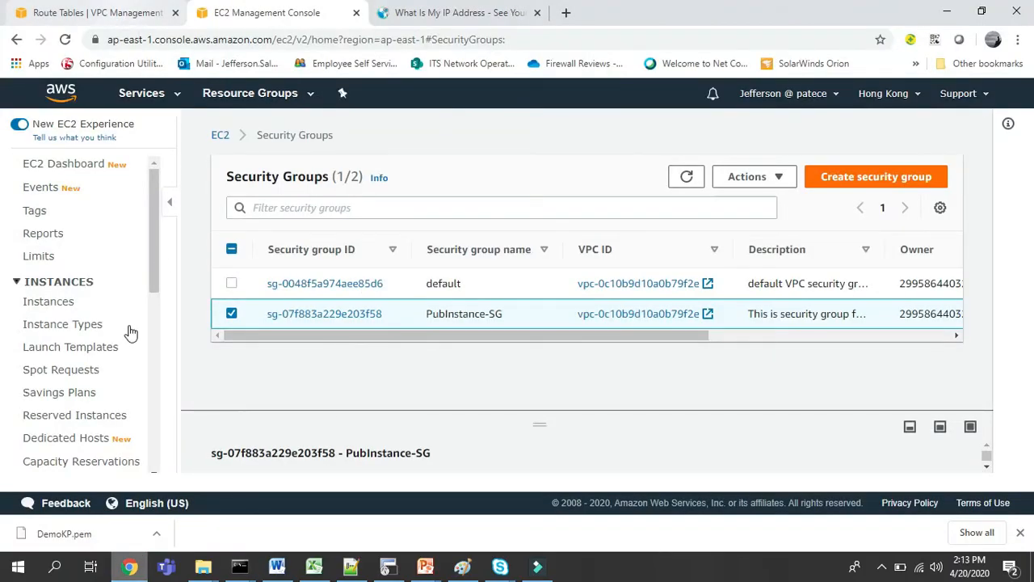
{"action": "left_click", "coordinate": [71, 309]}
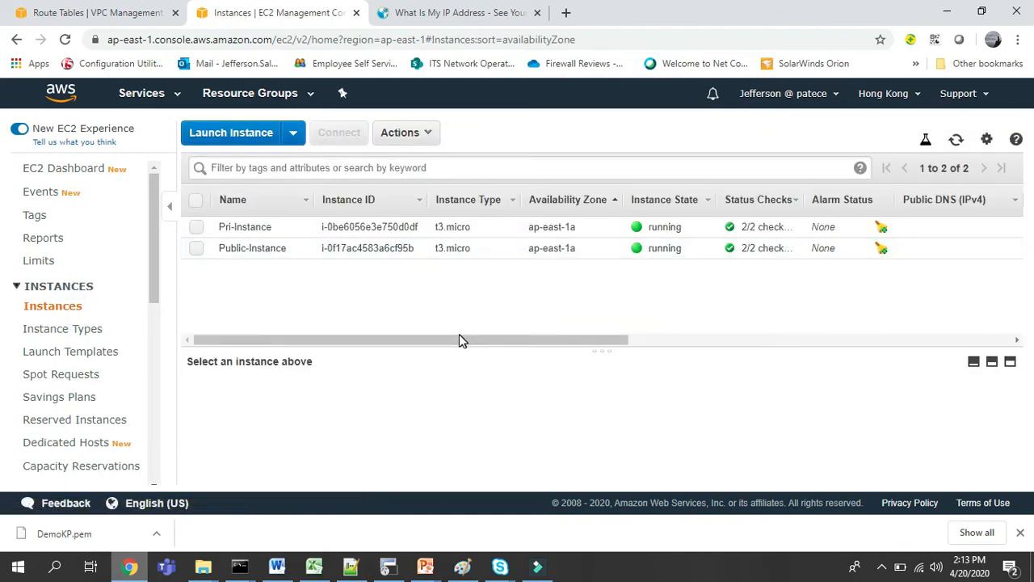
{"action": "left_click", "coordinate": [259, 243]}
{"action": "left_click", "coordinate": [797, 442]}
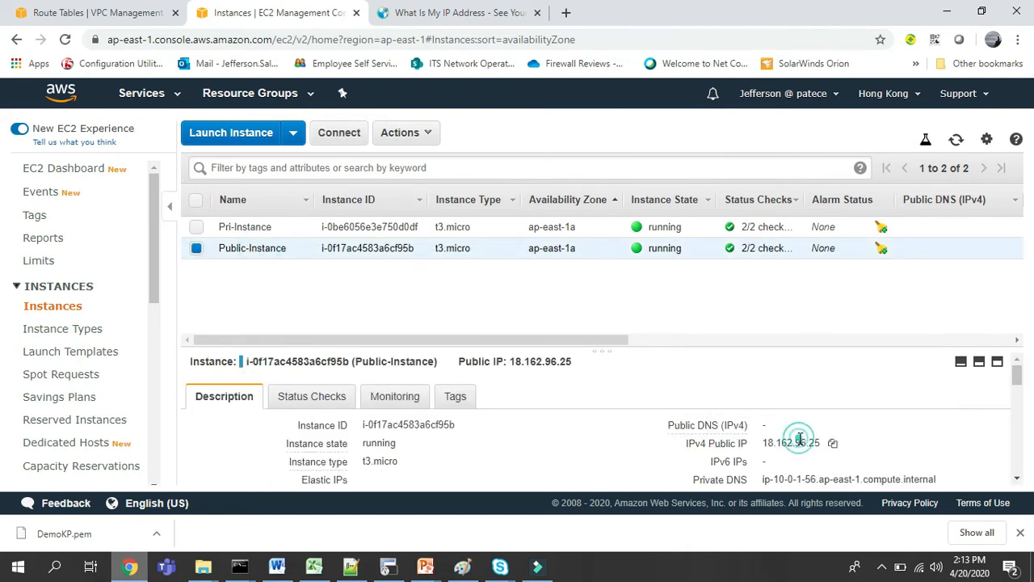
{"action": "left_click", "coordinate": [833, 444]}
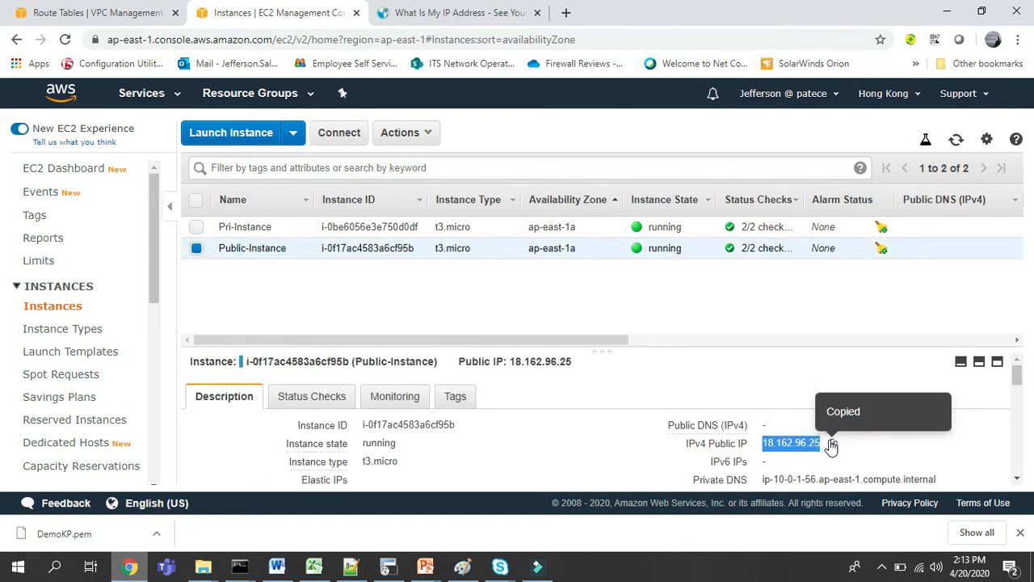
{"action": "type", "text": "h"}
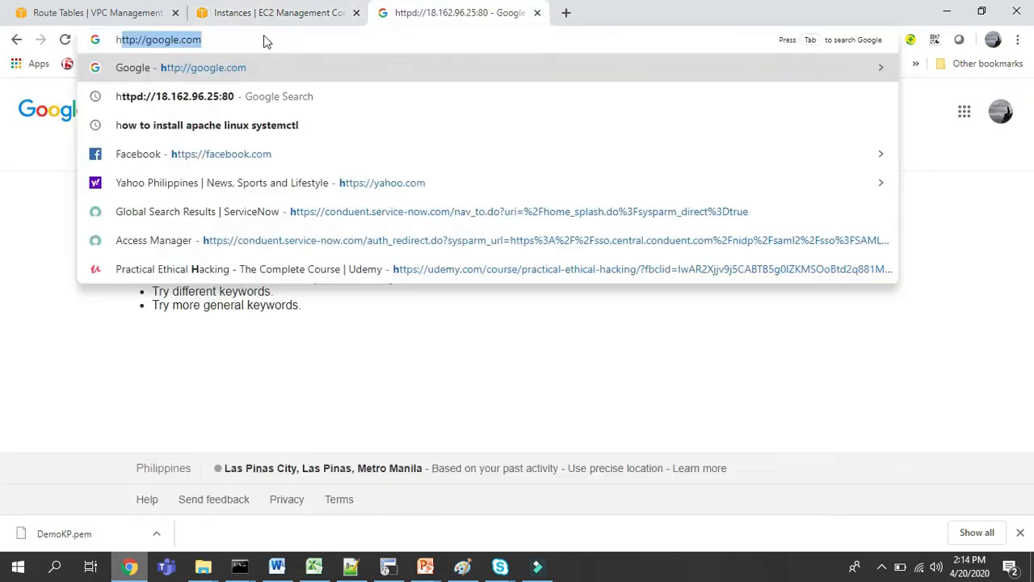
{"action": "type", "text": "ttp://"}
{"action": "key", "text": "ctrl+v"}
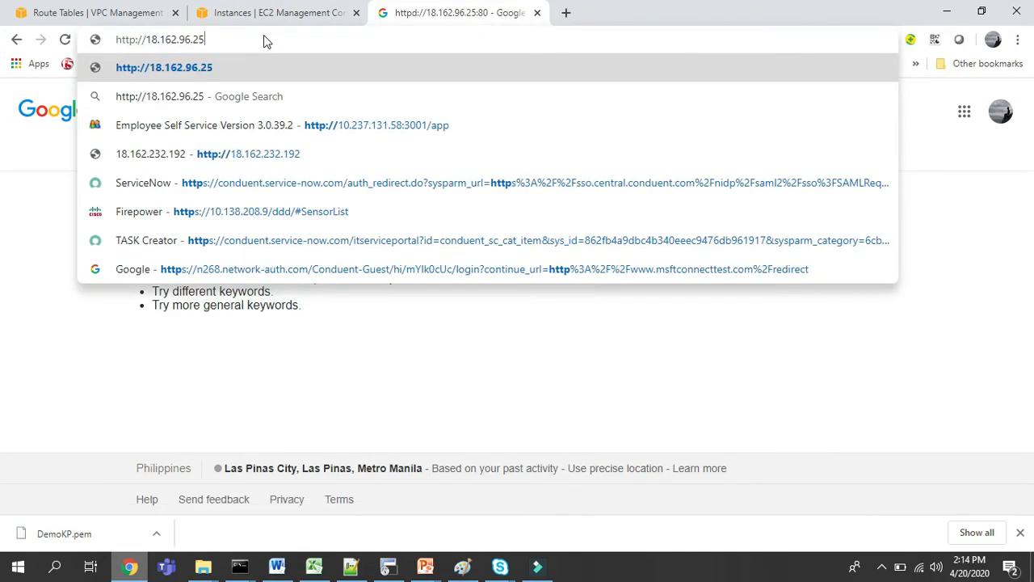
{"action": "type", "text": ":80"}
{"action": "key", "text": "Return"}
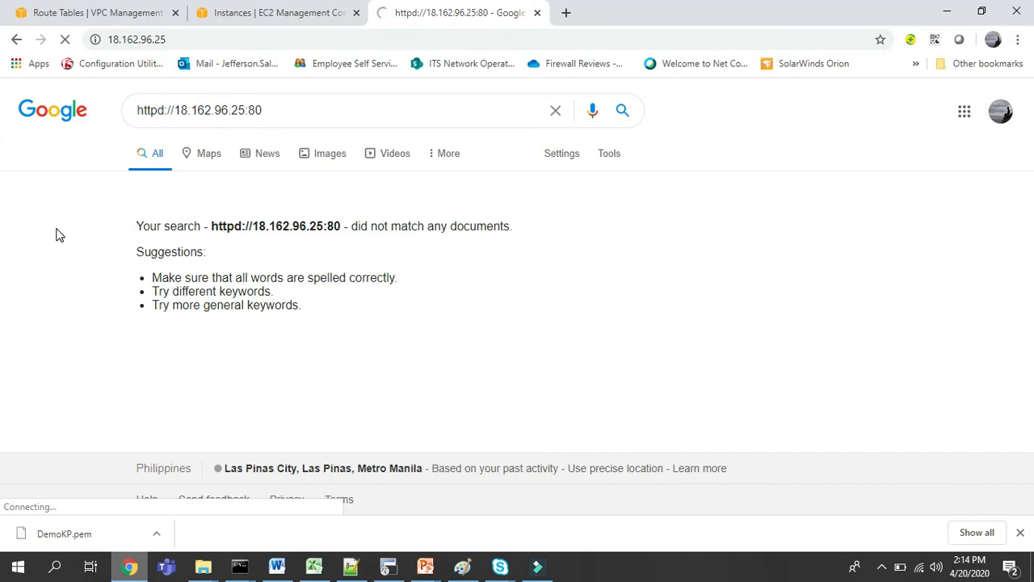
Back on EC2 Instances, view Public-Instance's security group rules in its description.
{"action": "left_click", "coordinate": [257, 16]}
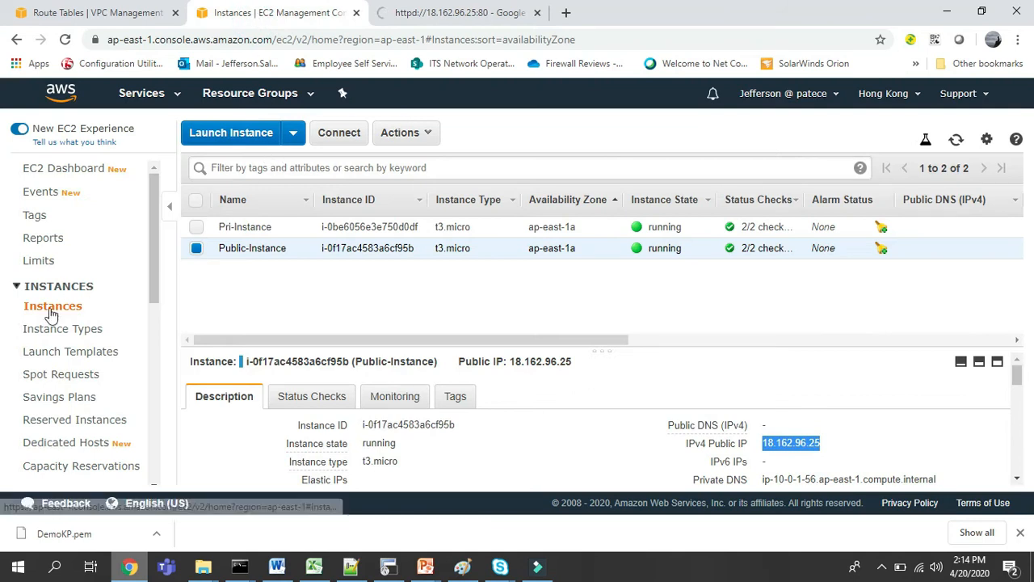
{"action": "scroll", "coordinate": [48, 311], "scroll_direction": "down", "scroll_amount": 3}
{"action": "scroll", "coordinate": [49, 404], "scroll_direction": "down", "scroll_amount": 1}
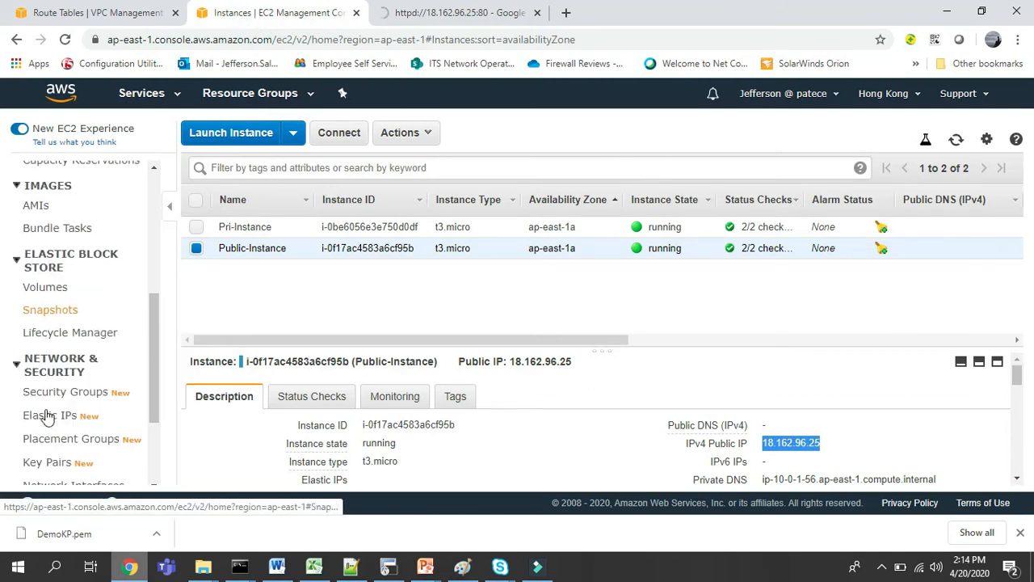
{"action": "left_click", "coordinate": [337, 246]}
{"action": "scroll", "coordinate": [448, 438], "scroll_direction": "down", "scroll_amount": 3}
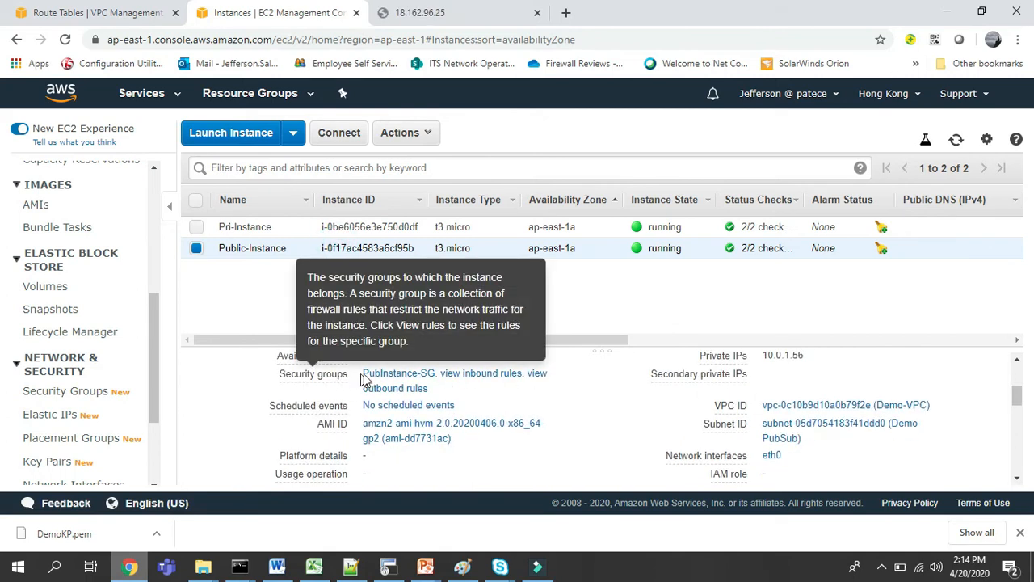
{"action": "left_click", "coordinate": [460, 380]}
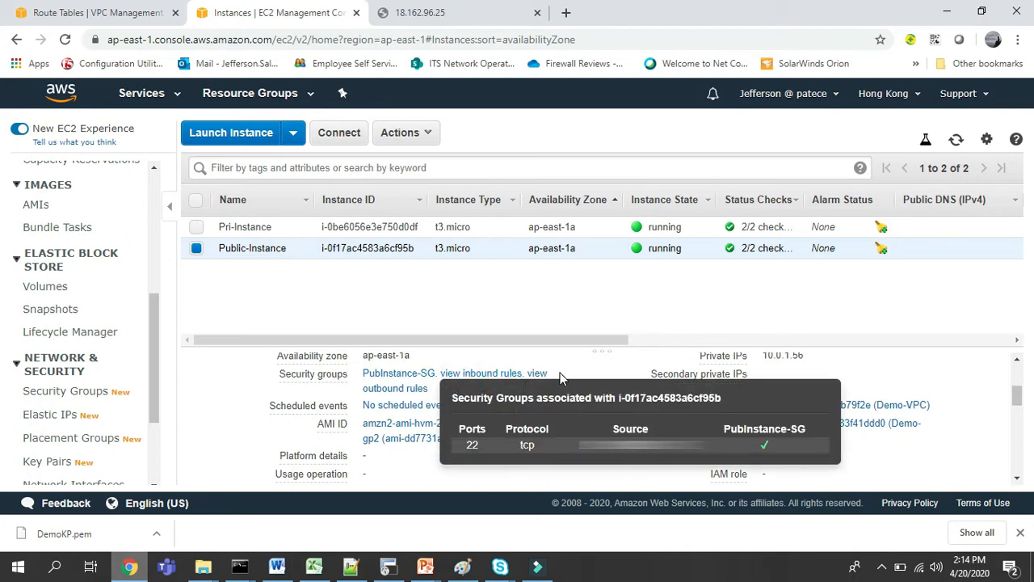
{"action": "left_click", "coordinate": [595, 364]}
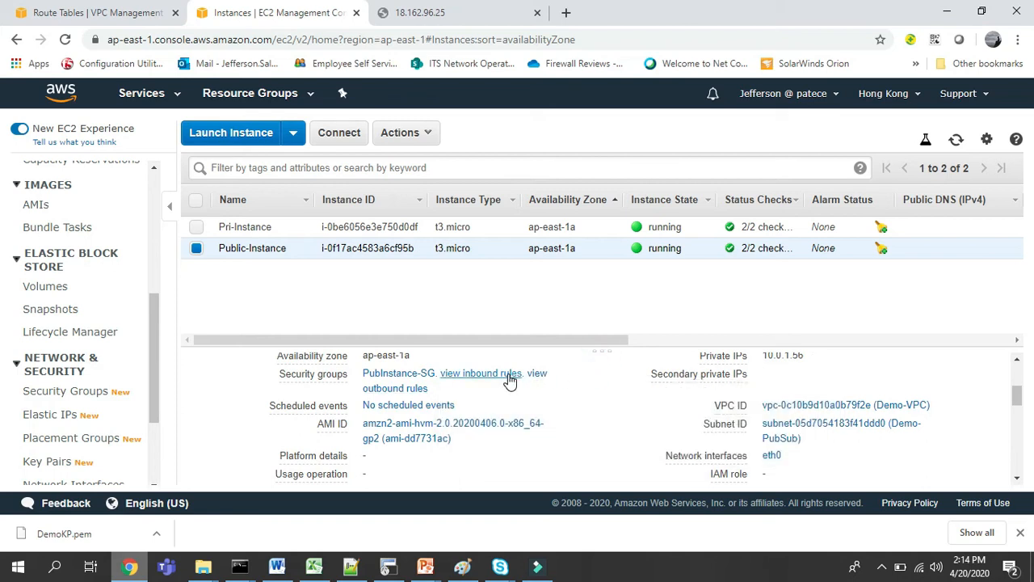
Open PubInstance-SG's details page and scroll to its inbound rules.
{"action": "left_click", "coordinate": [396, 375]}
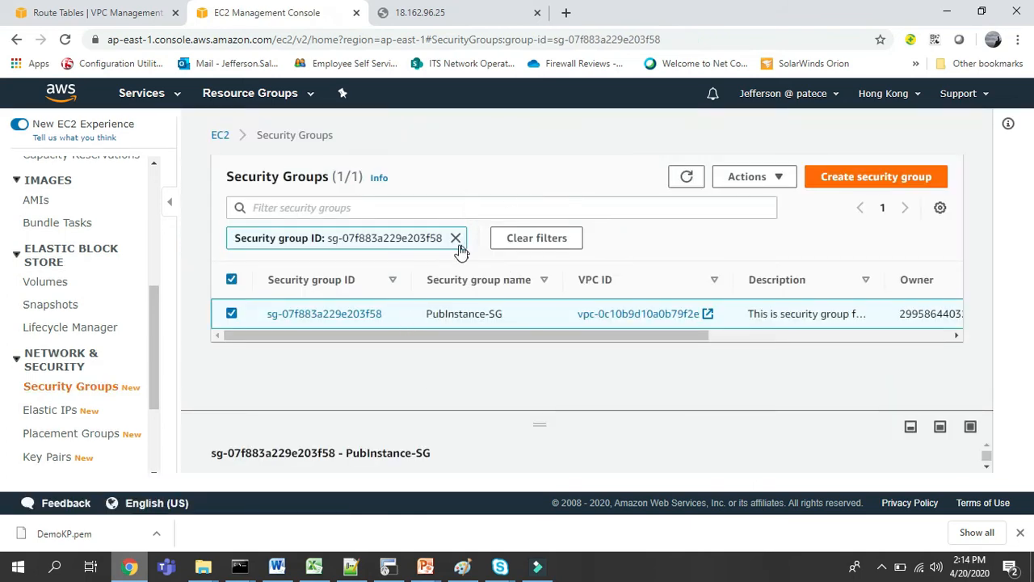
{"action": "left_click", "coordinate": [351, 314]}
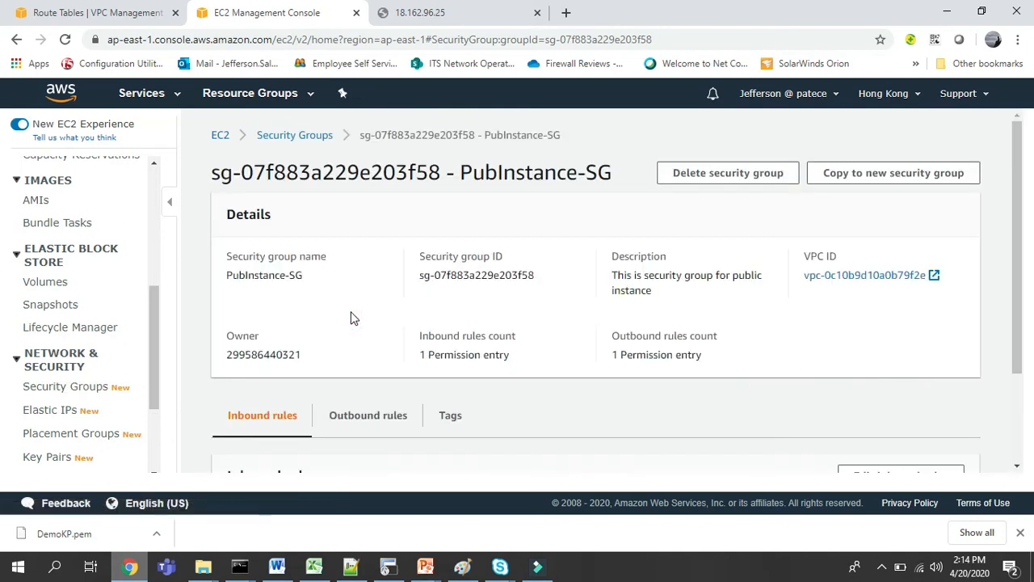
{"action": "scroll", "coordinate": [359, 311], "scroll_direction": "down", "scroll_amount": 1}
{"action": "scroll", "coordinate": [359, 311], "scroll_direction": "down", "scroll_amount": 1}
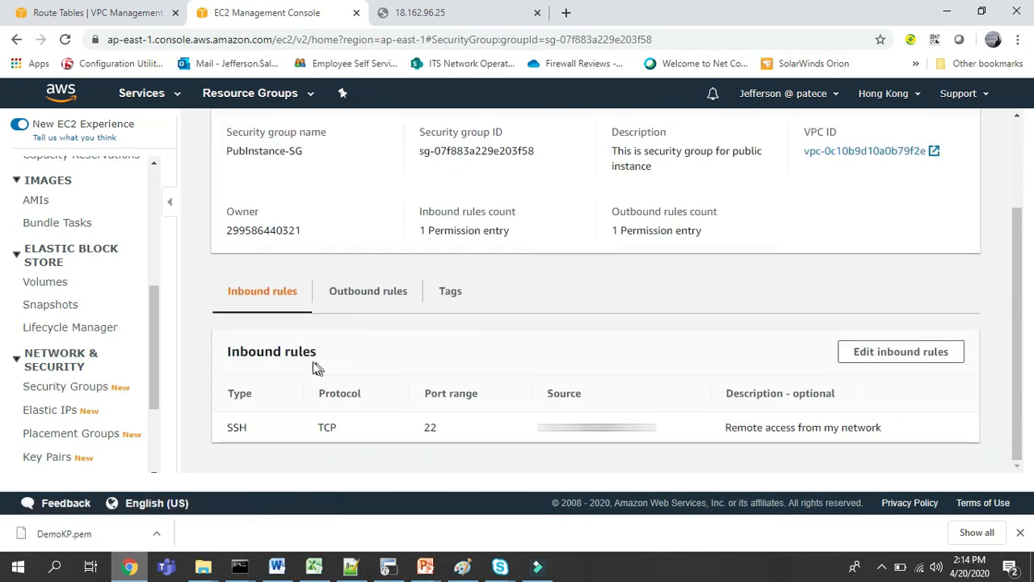
Add an inbound HTTP rule with source 0.0.0.0/0 to PubInstance-SG.
{"action": "left_click", "coordinate": [893, 358]}
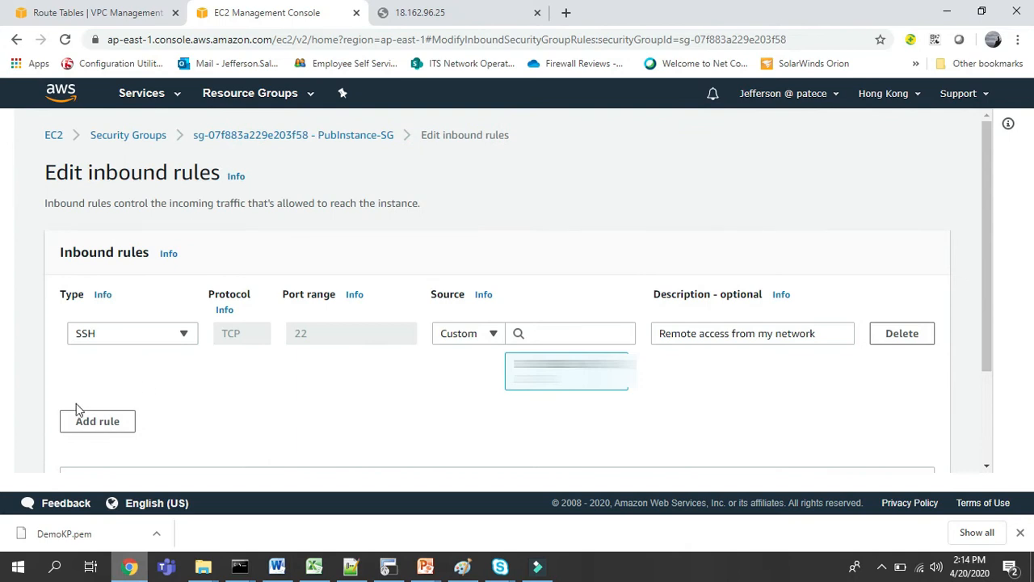
{"action": "left_click", "coordinate": [84, 419]}
{"action": "left_click", "coordinate": [145, 410]}
{"action": "scroll", "coordinate": [131, 346], "scroll_direction": "down", "scroll_amount": 1}
{"action": "scroll", "coordinate": [129, 340], "scroll_direction": "down", "scroll_amount": 1}
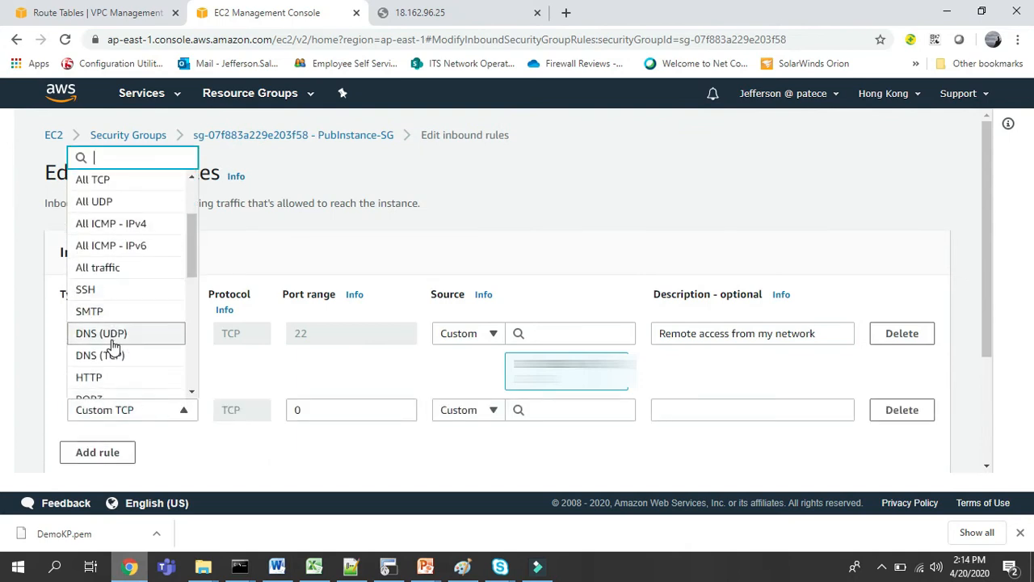
{"action": "scroll", "coordinate": [113, 343], "scroll_direction": "down", "scroll_amount": 1}
{"action": "left_click", "coordinate": [110, 320]}
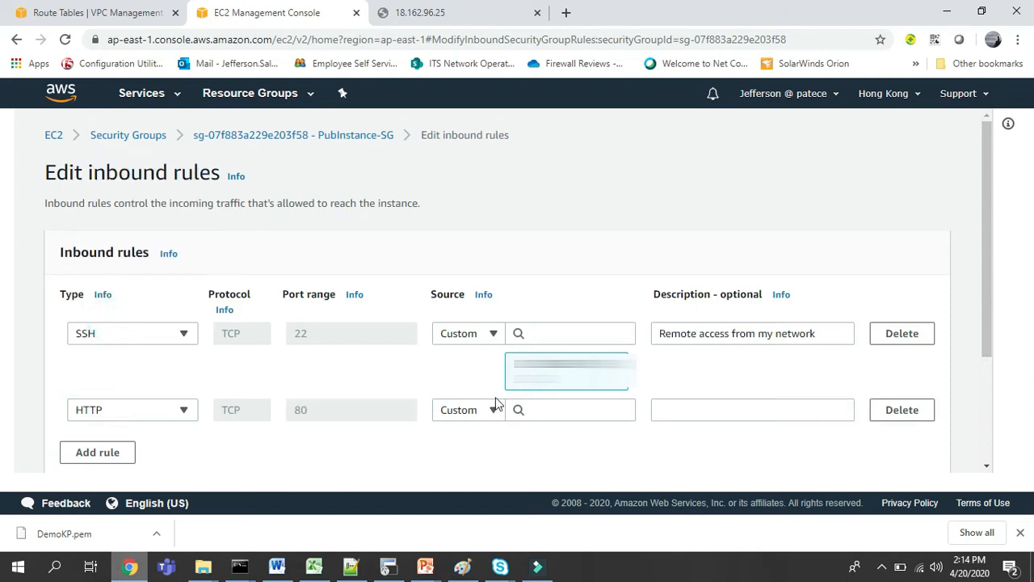
{"action": "left_click", "coordinate": [546, 410]}
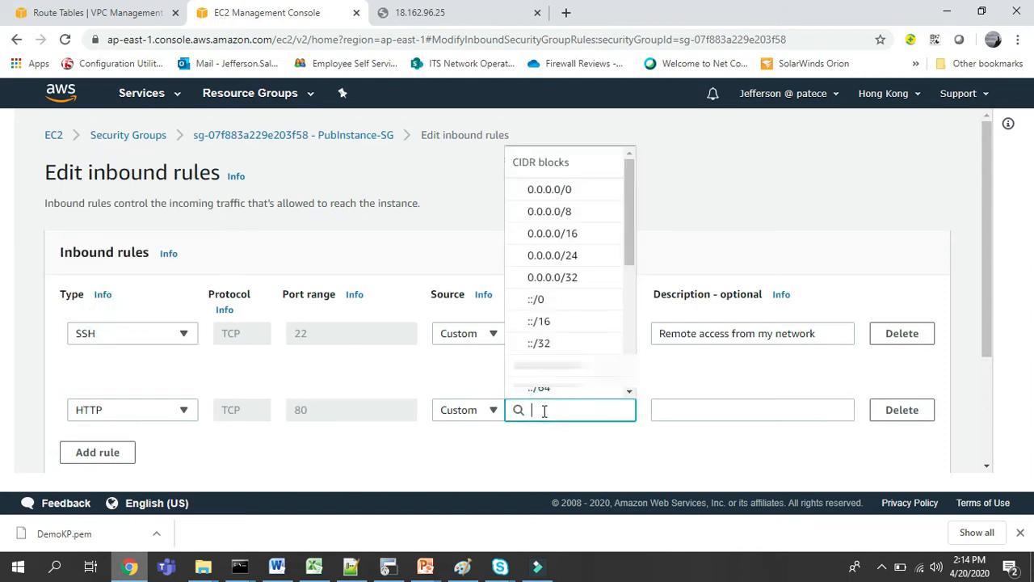
{"action": "type", "text": "0.0"}
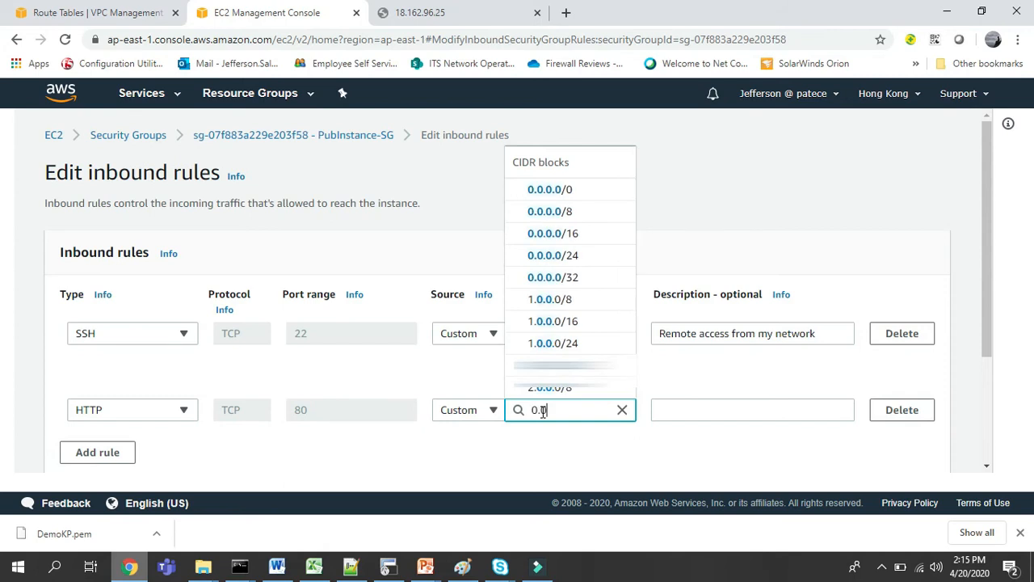
{"action": "type", "text": ".0.0/"}
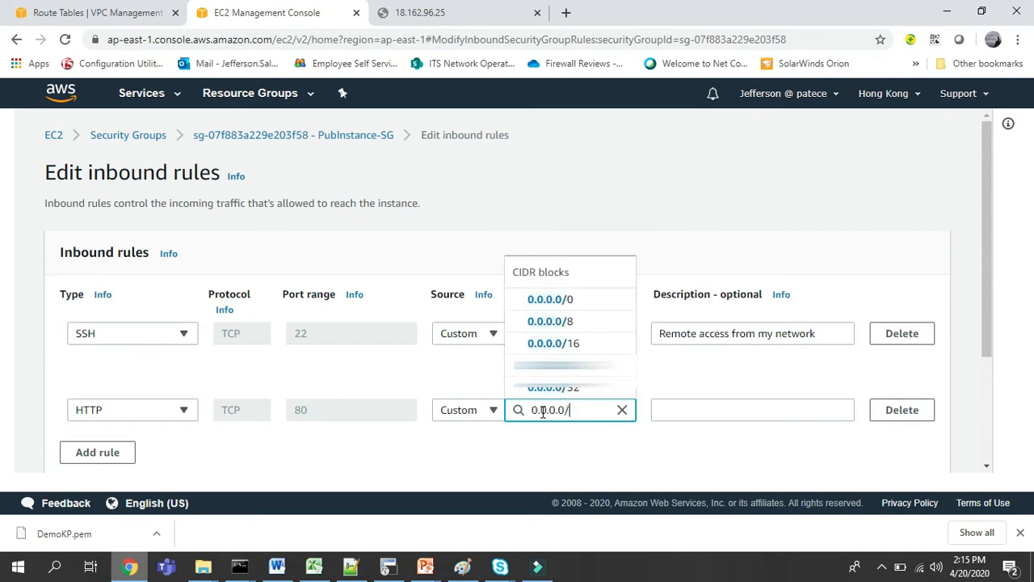
{"action": "type", "text": "0"}
{"action": "left_click", "coordinate": [646, 452]}
Describe the rule as 'Allow web access from the outside', save, and return to the IP tab.
{"action": "left_click", "coordinate": [676, 414]}
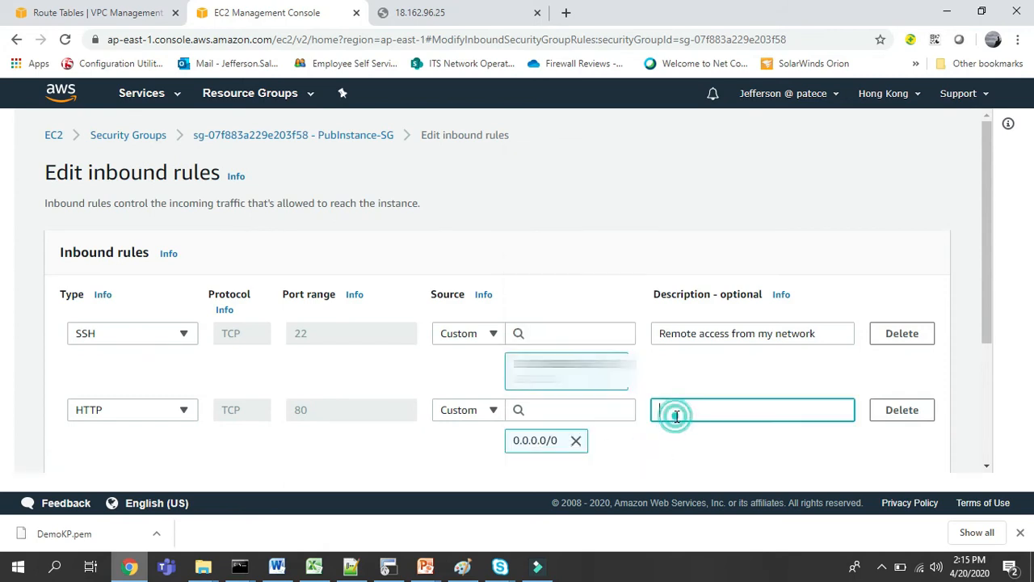
{"action": "type", "text": "Allow acc"}
{"action": "key", "text": "BackSpace"}
{"action": "key", "text": "BackSpace"}
{"action": "type", "text": "web access from the outside"}
{"action": "scroll", "coordinate": [678, 421], "scroll_direction": "down", "scroll_amount": 3}
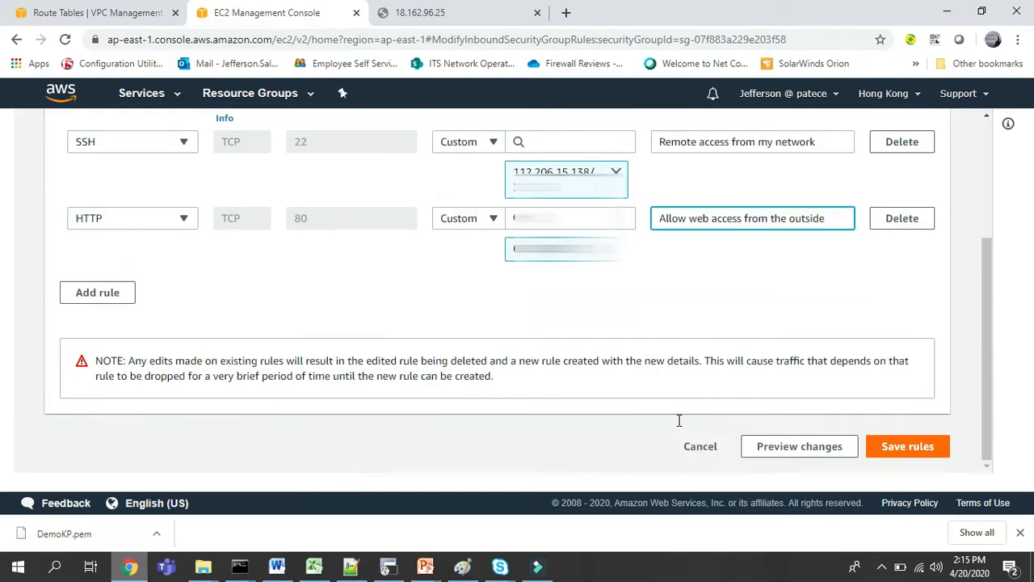
{"action": "left_click", "coordinate": [888, 449]}
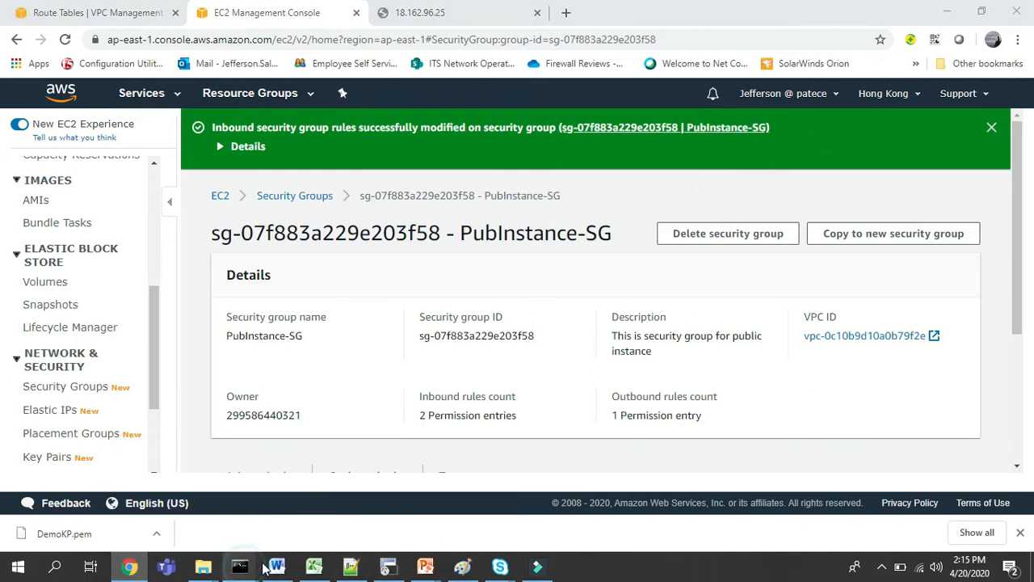
{"action": "left_click", "coordinate": [495, 14]}
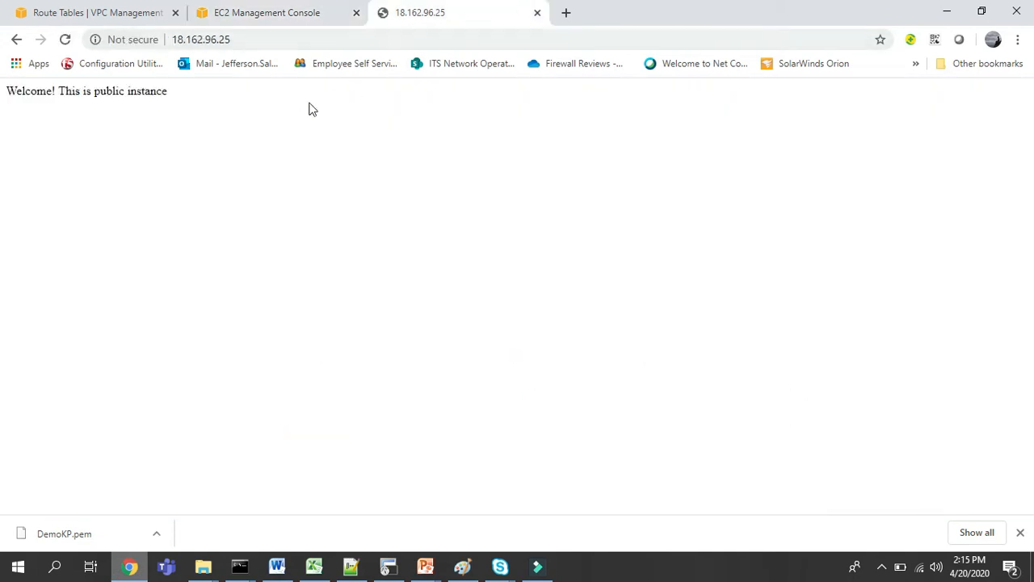
Check the Apache welcome message on the page served at public IP 18.162.96.25.
{"action": "left_click", "coordinate": [309, 104]}
{"action": "left_click", "coordinate": [308, 39]}
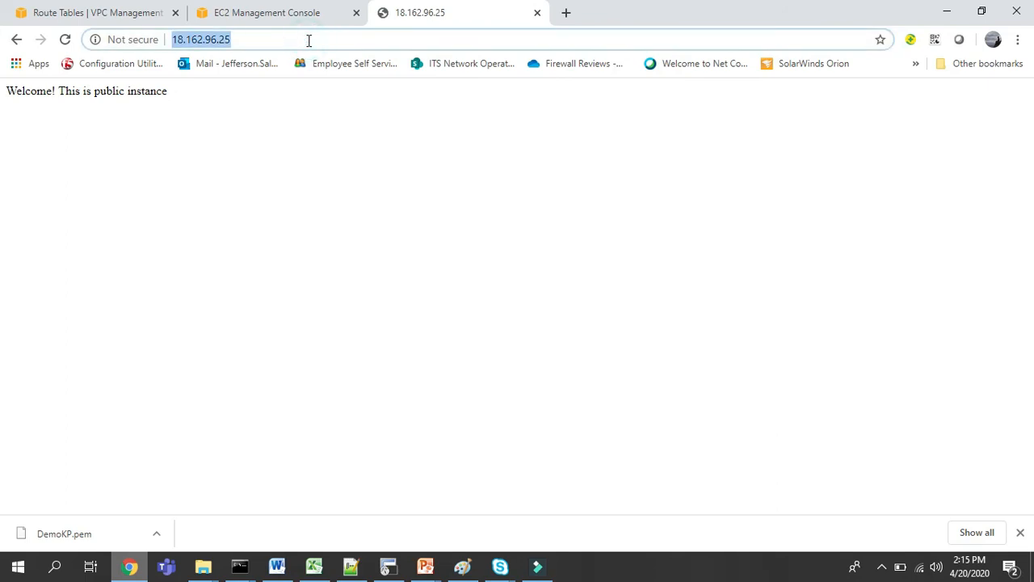
{"action": "left_click", "coordinate": [308, 39]}
{"action": "left_click", "coordinate": [604, 20]}
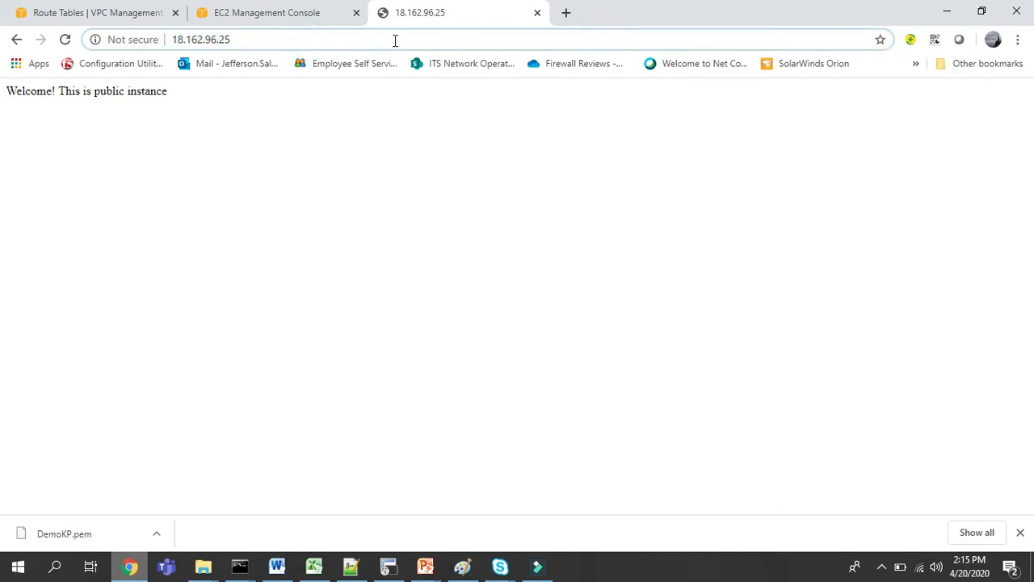
{"action": "left_click", "coordinate": [282, 159]}
{"action": "mouse_move", "coordinate": [172, 92]}
{"action": "left_mouse_down"}
{"action": "mouse_move", "coordinate": [4, 95]}
{"action": "mouse_move", "coordinate": [171, 98]}
{"action": "left_mouse_up"}
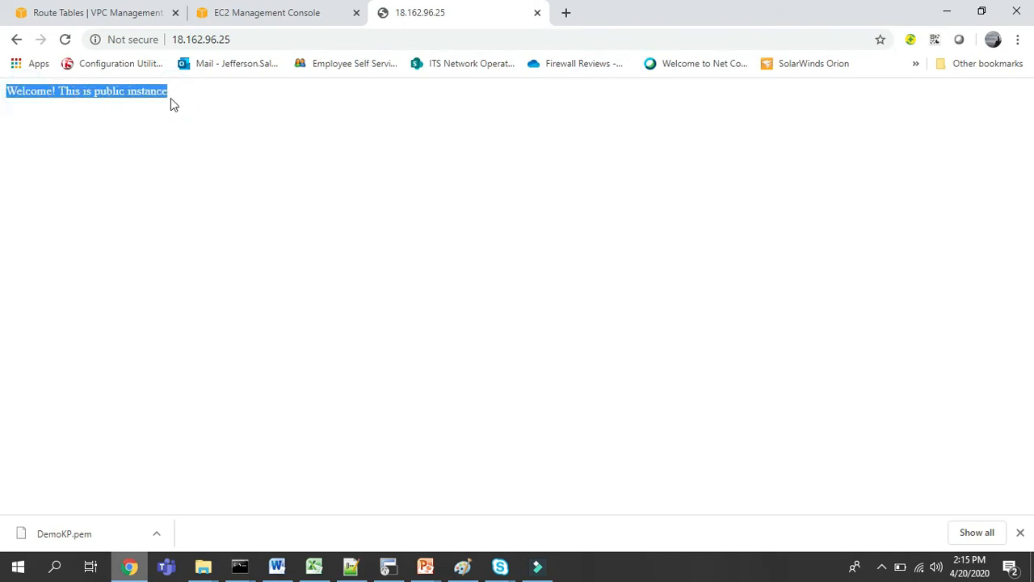
{"action": "triple_click", "coordinate": [170, 97]}
{"action": "left_click", "coordinate": [156, 164]}
Return to the EC2 console and open Public-Instance's details in the Instances list.
{"action": "left_click", "coordinate": [257, 17]}
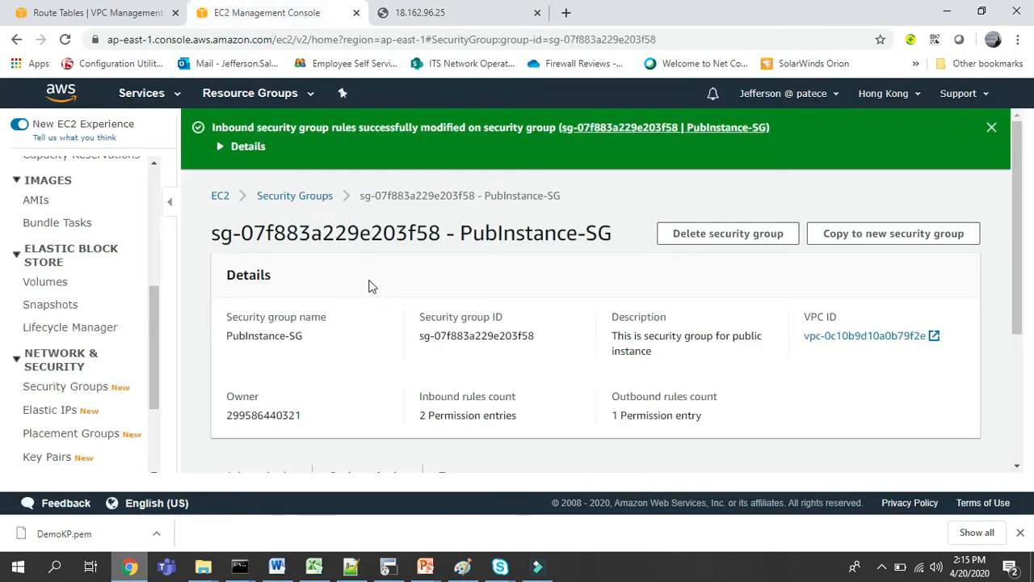
{"action": "scroll", "coordinate": [70, 300], "scroll_direction": "up", "scroll_amount": 4}
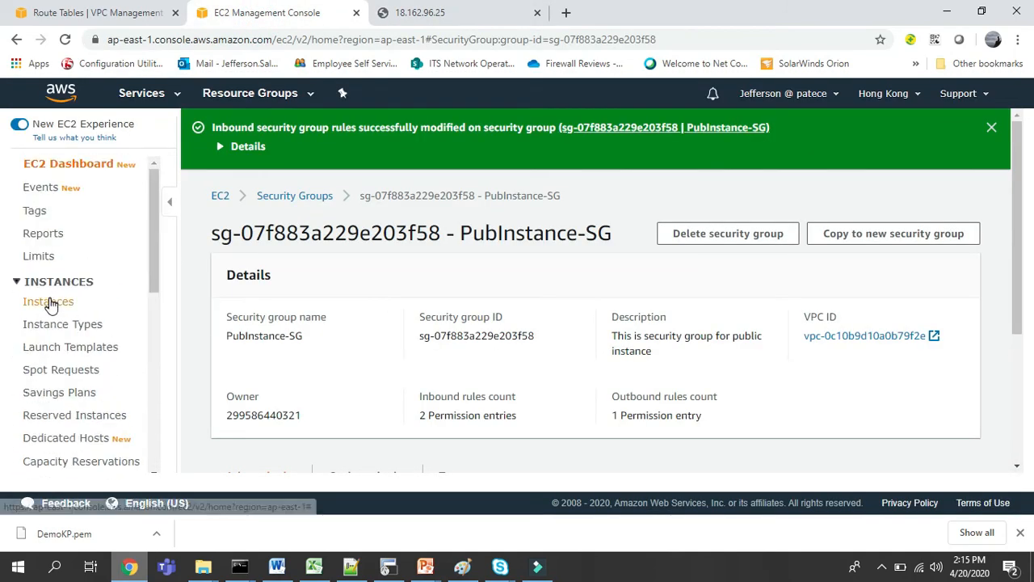
{"action": "left_click", "coordinate": [48, 302]}
{"action": "left_click", "coordinate": [362, 250]}
Verify Public-Instance has public IP 18.162.96.25 but an empty Public DNS (IPv4) field.
{"action": "mouse_move", "coordinate": [751, 434]}
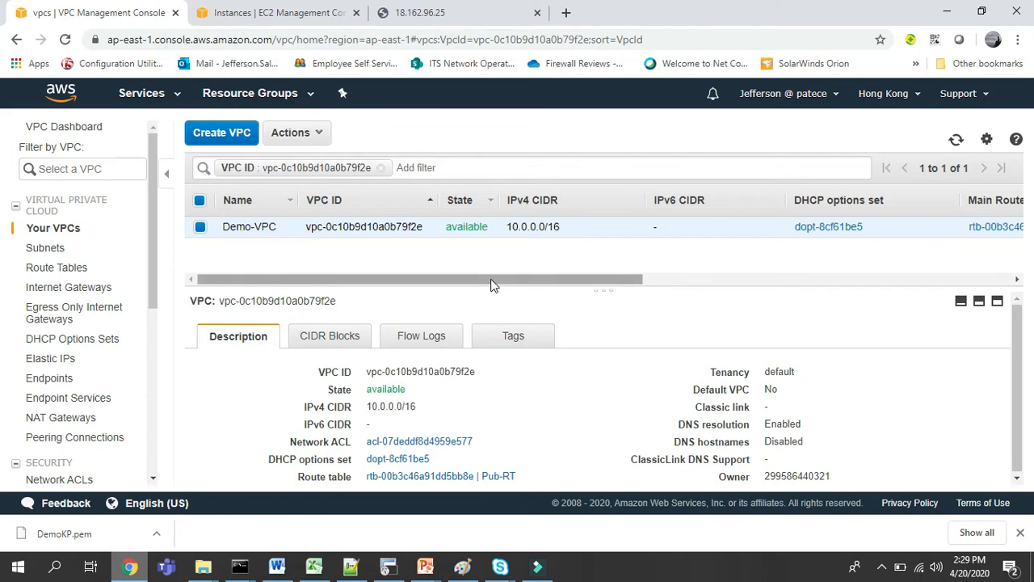
{"action": "left_click_drag", "start_coordinate": [491, 280], "coordinate": [458, 279]}
{"action": "left_click_drag", "start_coordinate": [408, 280], "coordinate": [358, 273]}
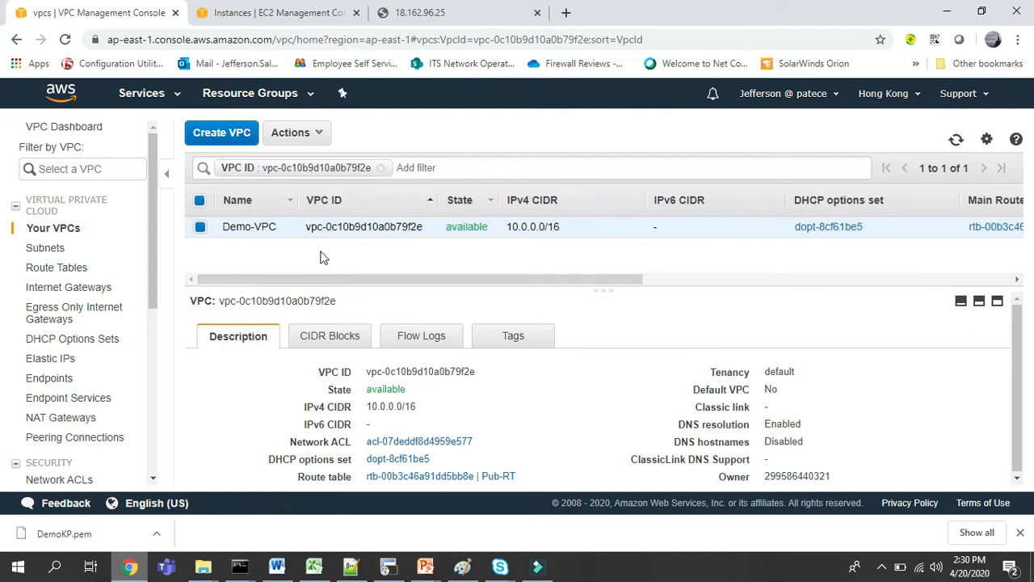
{"action": "left_click", "coordinate": [298, 281]}
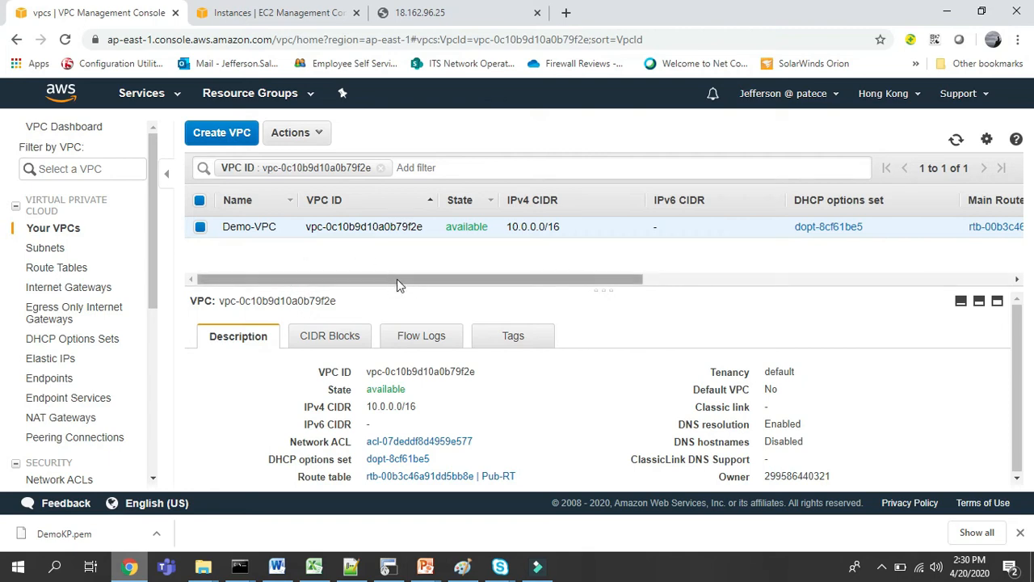
{"action": "left_click", "coordinate": [272, 14]}
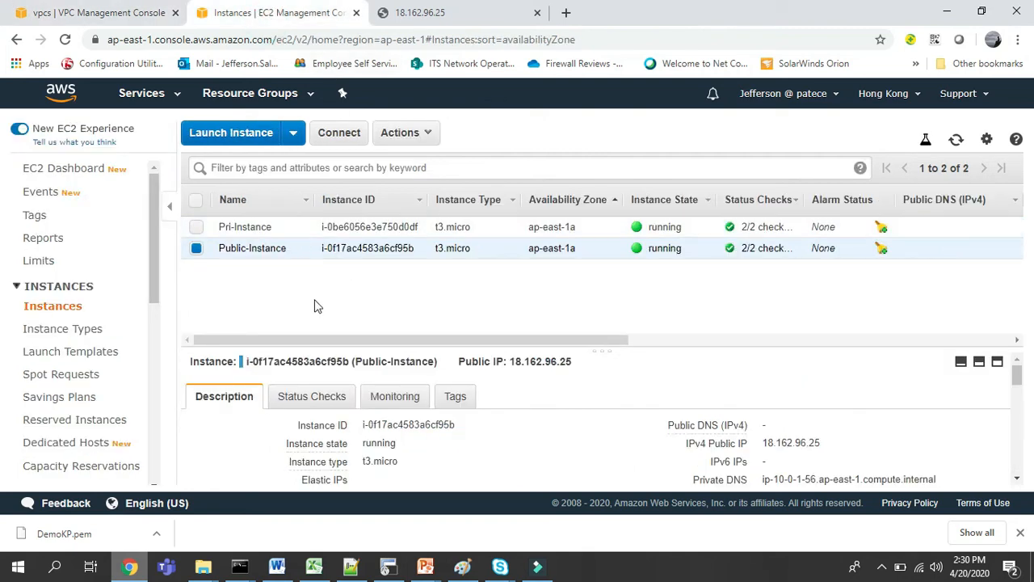
{"action": "left_click_drag", "start_coordinate": [664, 425], "coordinate": [751, 429]}
{"action": "left_click", "coordinate": [633, 445]}
{"action": "double_click", "coordinate": [763, 424]}
{"action": "left_click", "coordinate": [625, 440]}
{"action": "left_click", "coordinate": [218, 20]}
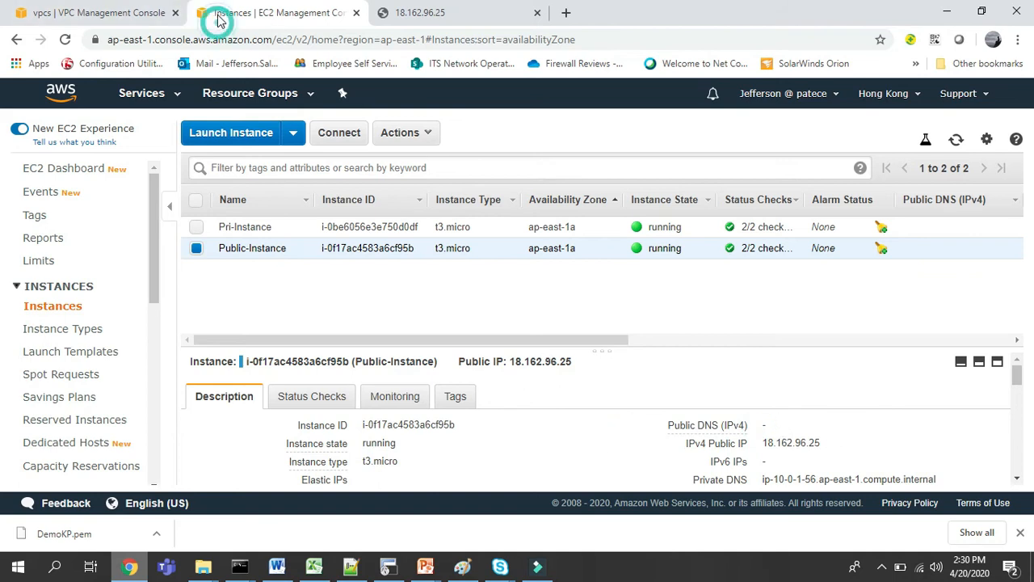
{"action": "left_click", "coordinate": [107, 12]}
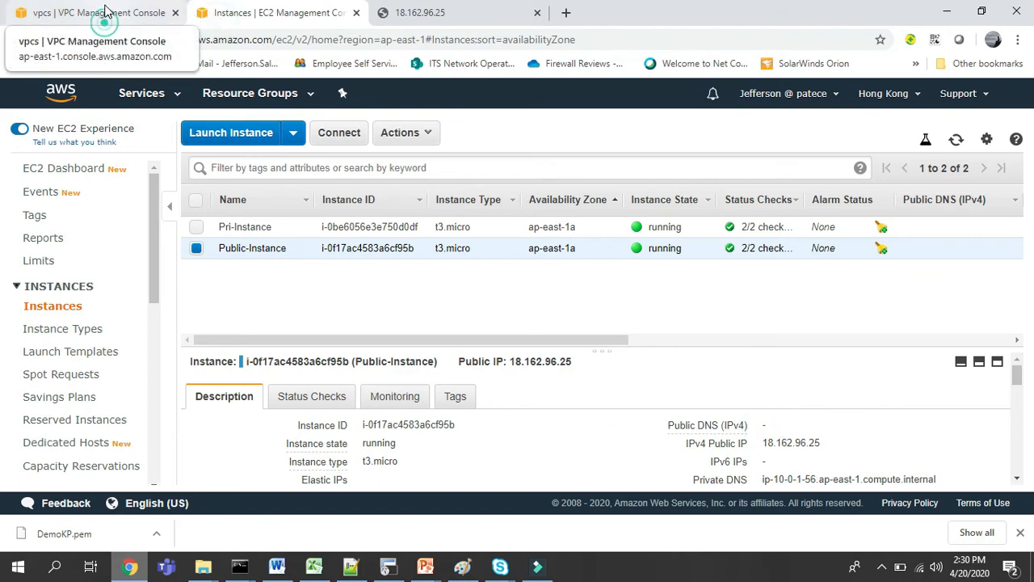
Turn on DNS hostnames for Demo-VPC, save the change, and go back to EC2 Instances.
{"action": "right_click", "coordinate": [340, 232]}
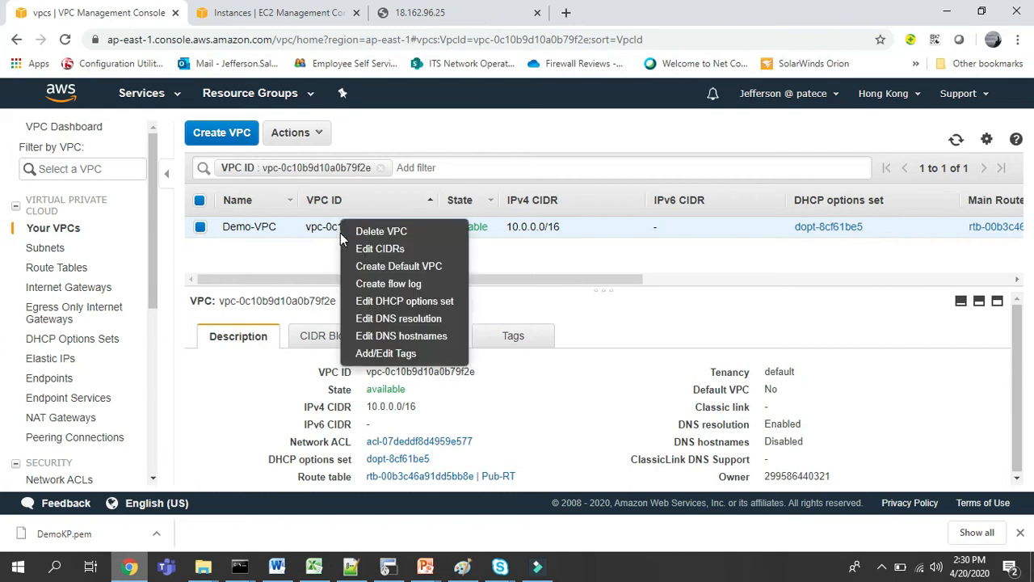
{"action": "left_click", "coordinate": [411, 320]}
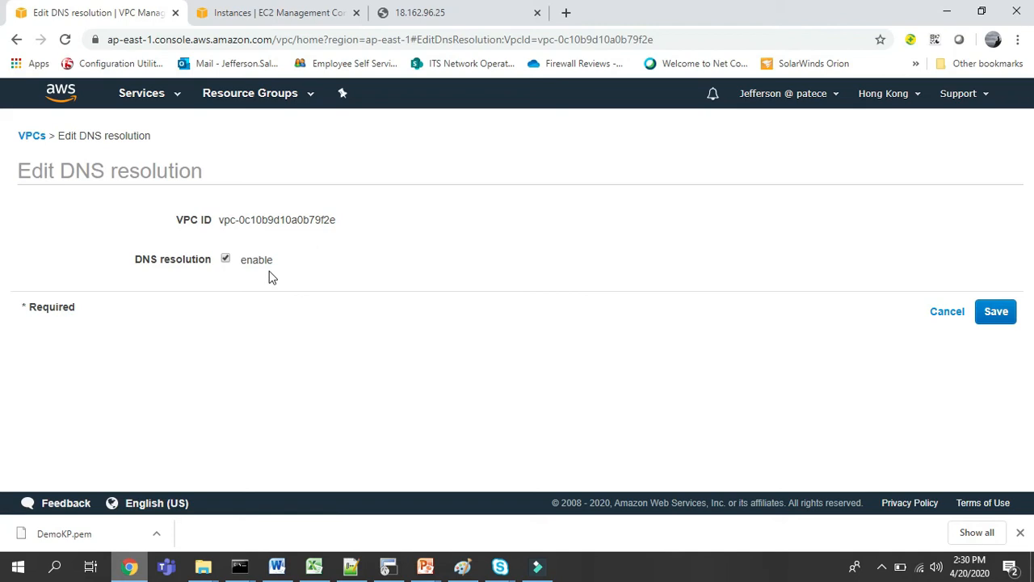
{"action": "left_click", "coordinate": [951, 318]}
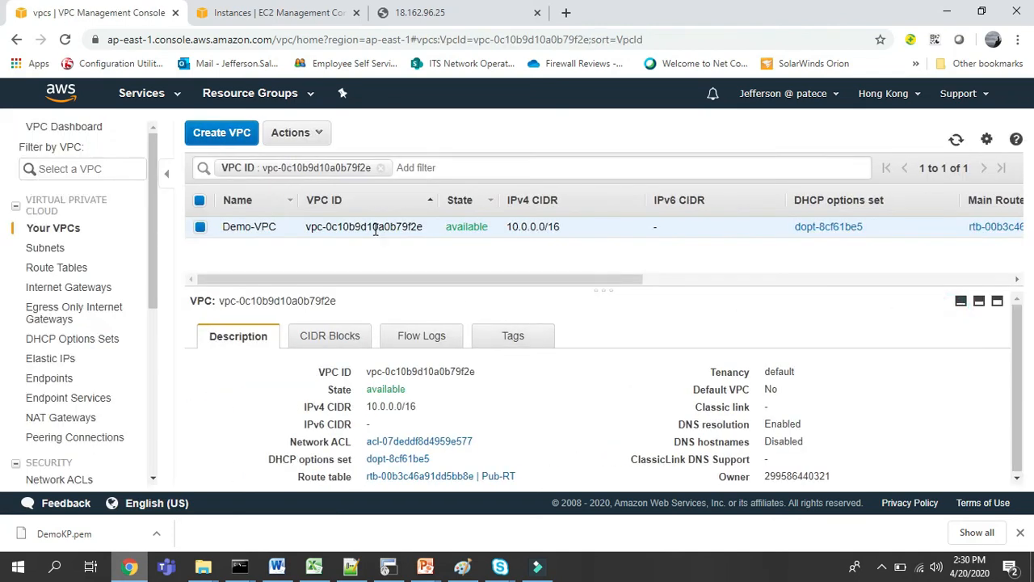
{"action": "right_click", "coordinate": [375, 228]}
{"action": "left_click", "coordinate": [436, 336]}
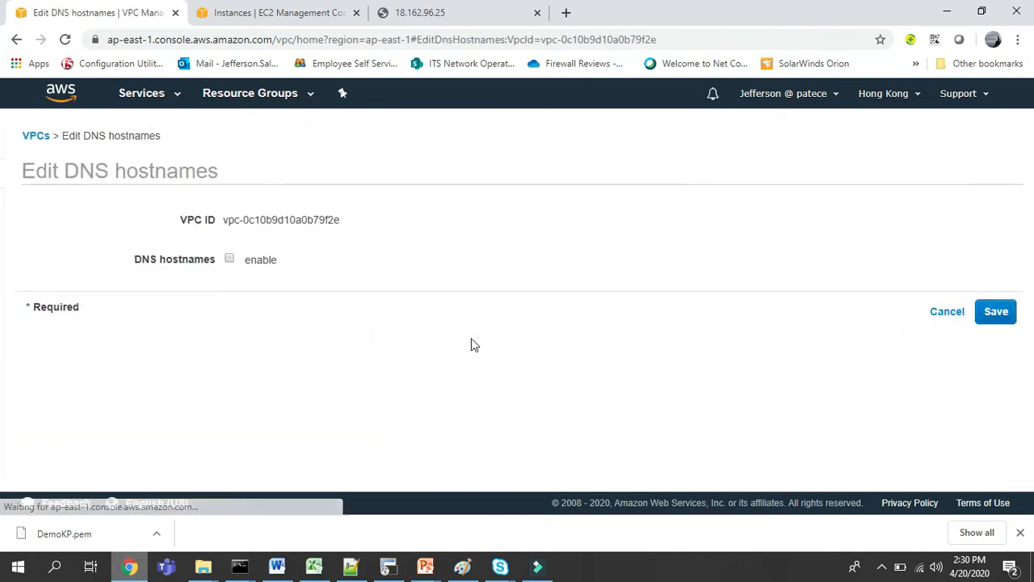
{"action": "left_click", "coordinate": [185, 258]}
{"action": "left_click", "coordinate": [282, 260]}
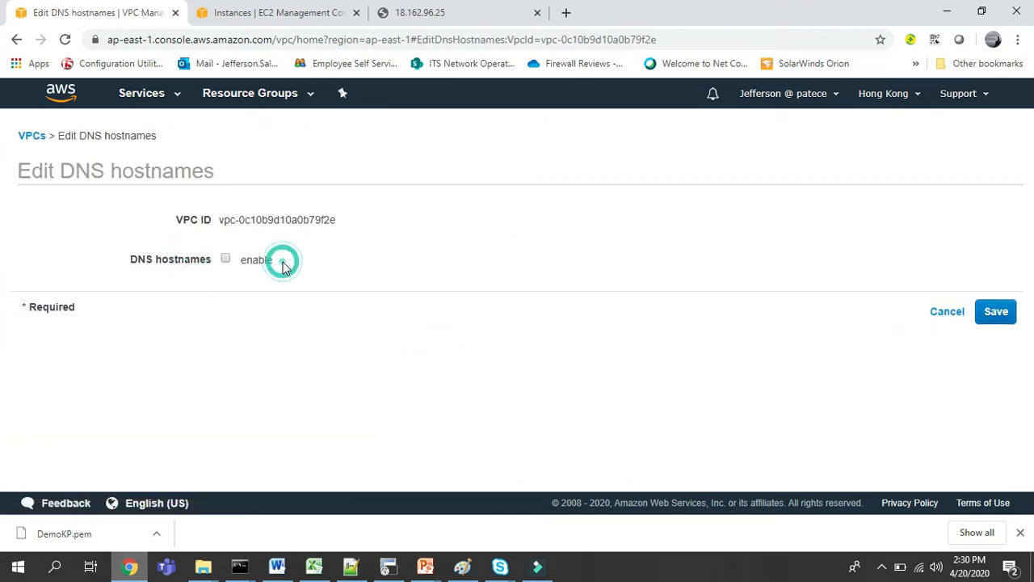
{"action": "left_click", "coordinate": [225, 260]}
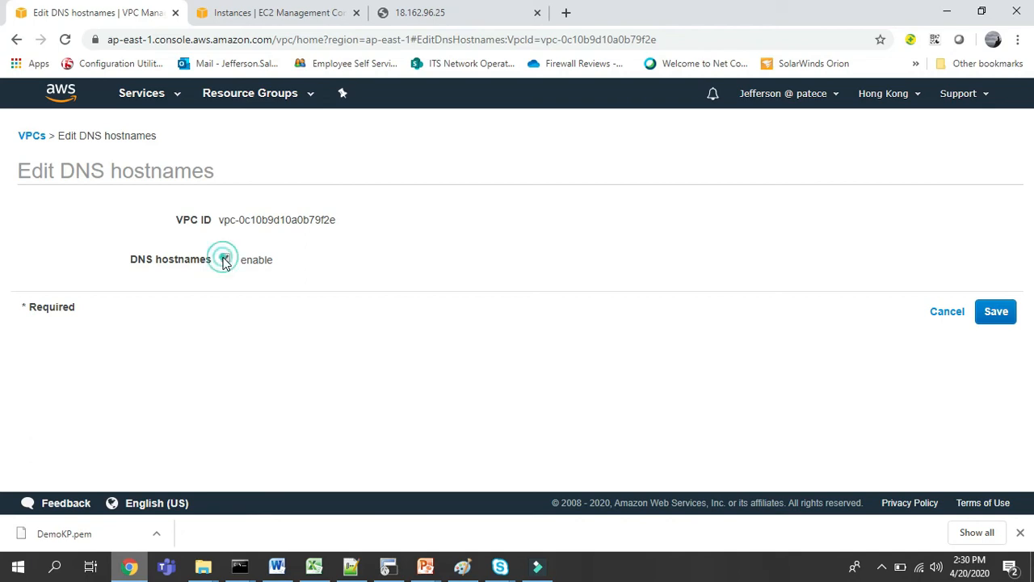
{"action": "left_click", "coordinate": [995, 313]}
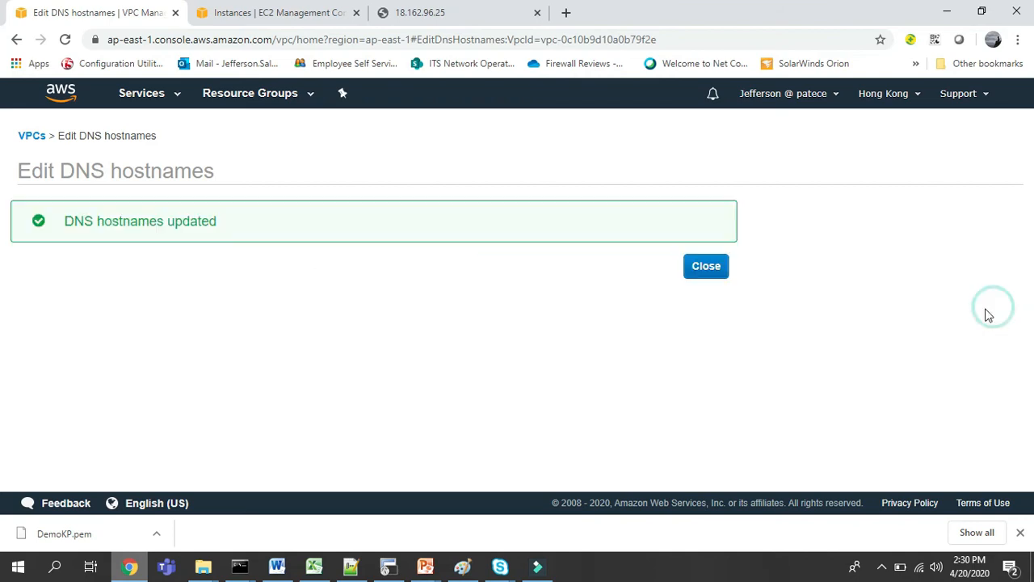
{"action": "left_click", "coordinate": [706, 266]}
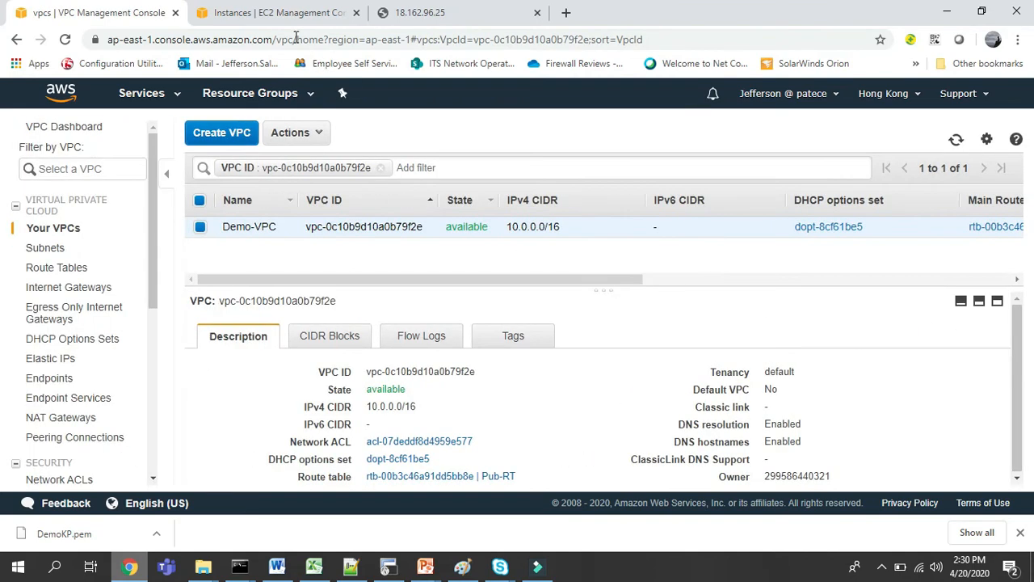
{"action": "left_click", "coordinate": [263, 14]}
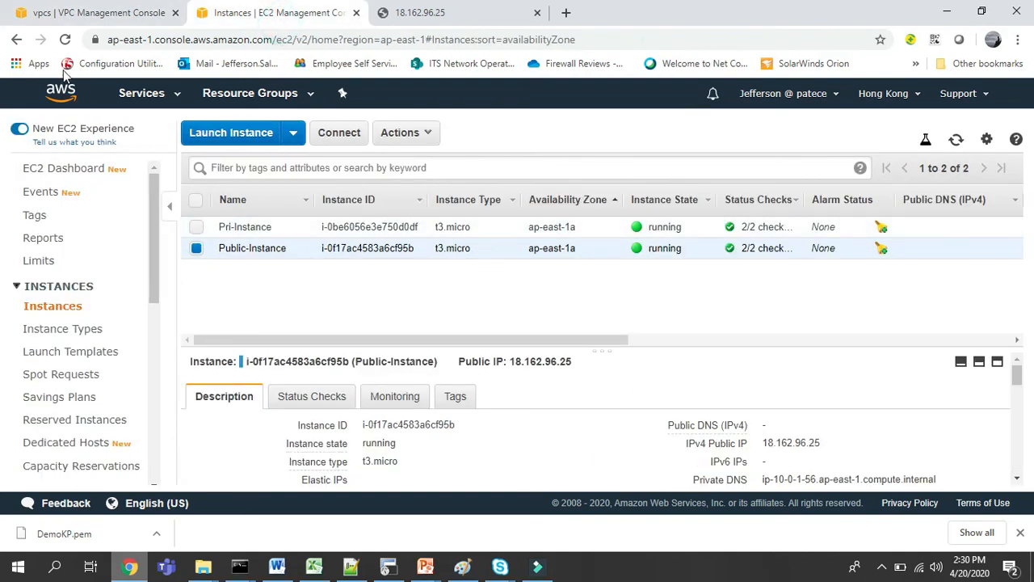
Refresh Instances and copy Public-Instance's new public DNS ec2-18-162-96-25.ap-east-1.compute.amazonaws.com.
{"action": "left_click", "coordinate": [64, 39]}
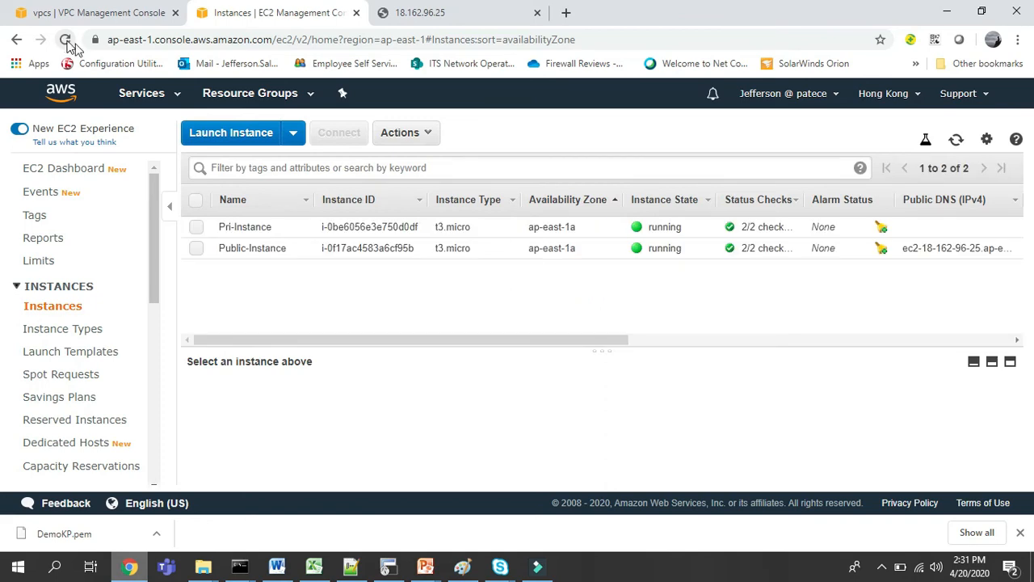
{"action": "left_click", "coordinate": [276, 251]}
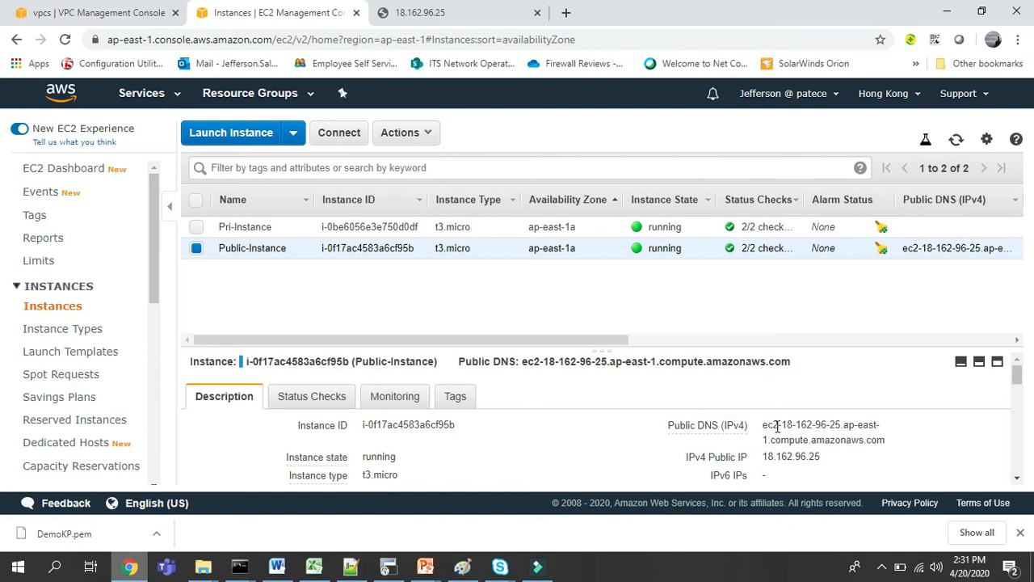
{"action": "left_click", "coordinate": [865, 440]}
{"action": "left_click", "coordinate": [764, 426]}
{"action": "left_click_drag", "start_coordinate": [764, 426], "coordinate": [886, 438]}
{"action": "left_click", "coordinate": [885, 436]}
{"action": "left_click", "coordinate": [315, 229]}
{"action": "left_click", "coordinate": [315, 247]}
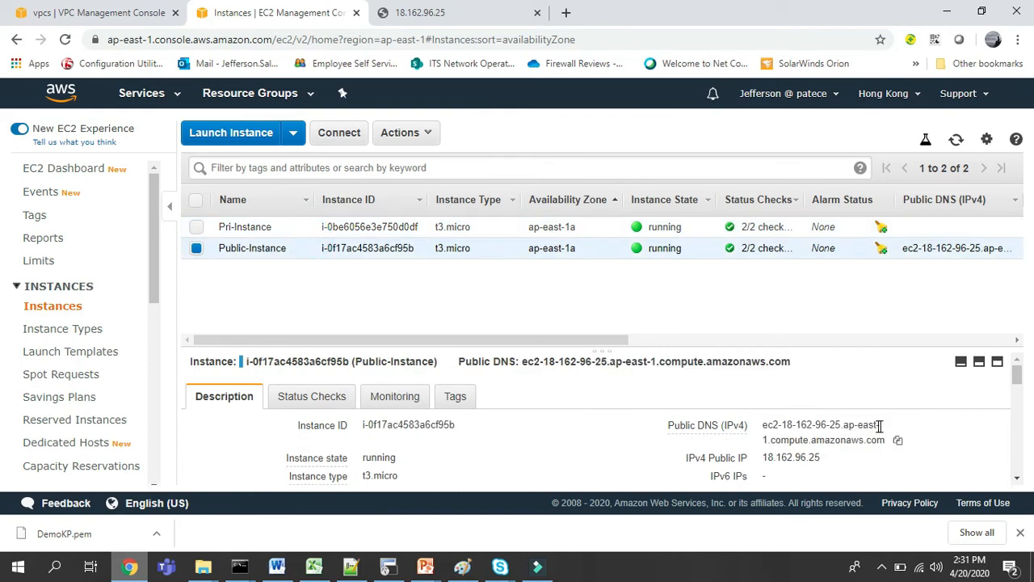
{"action": "left_click", "coordinate": [899, 443]}
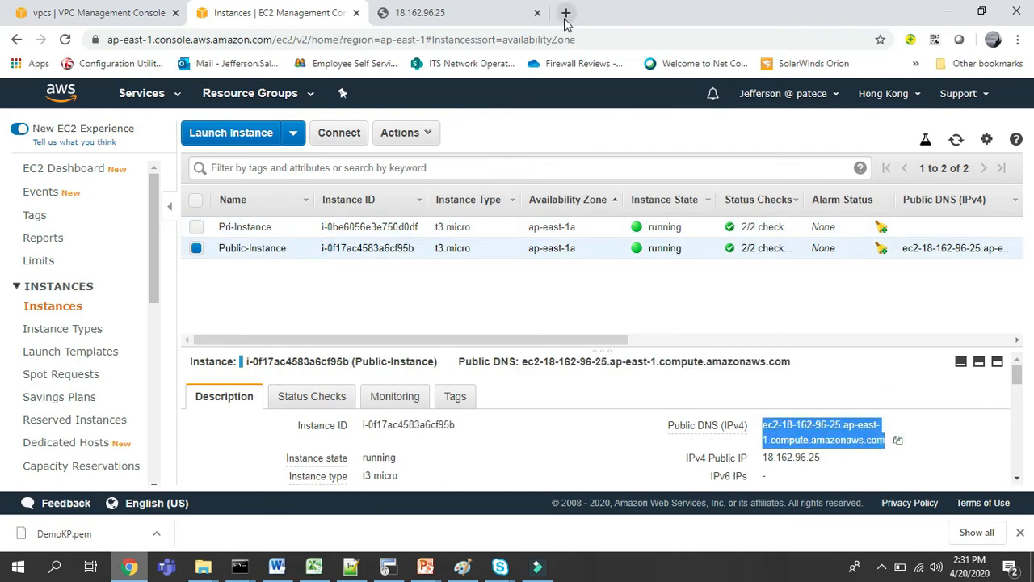
{"action": "left_click", "coordinate": [529, 14]}
Load ec2-18-162-96-25.ap-east-1.compute.amazonaws.com in a new tab to see the same welcome page.
{"action": "left_click", "coordinate": [520, 39]}
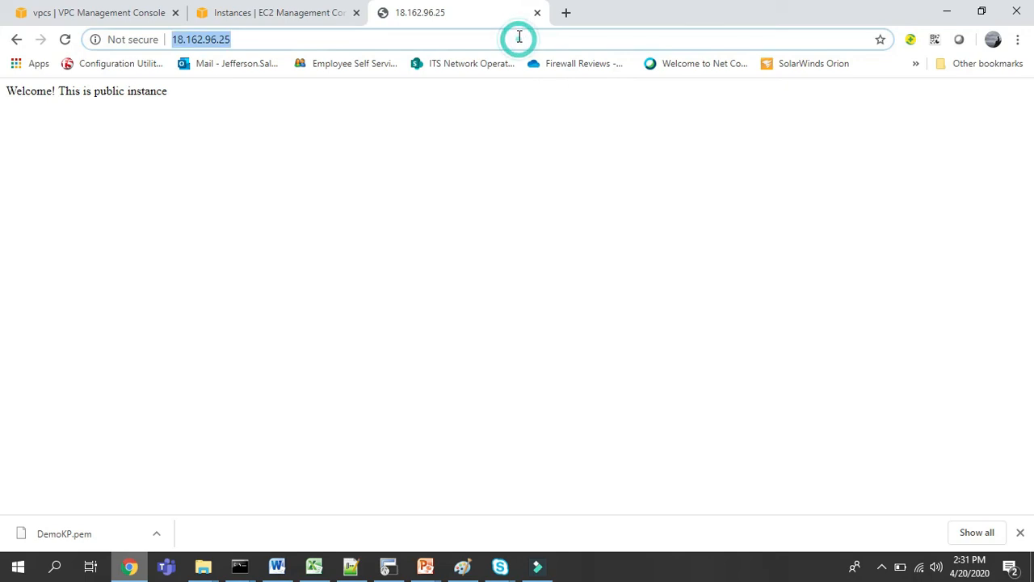
{"action": "left_click", "coordinate": [563, 13]}
{"action": "key", "text": "ctrl+v"}
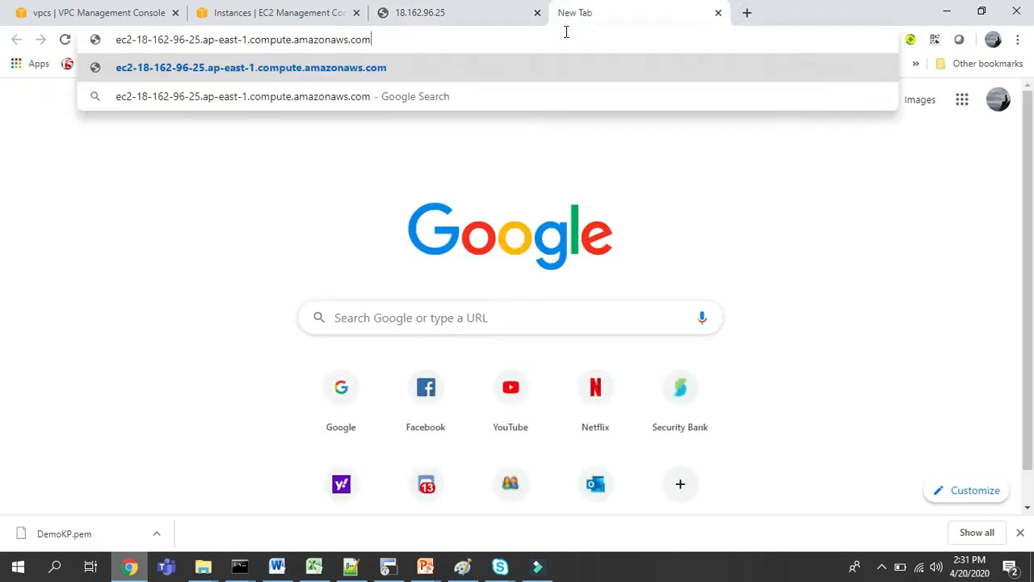
{"action": "key", "text": "Return"}
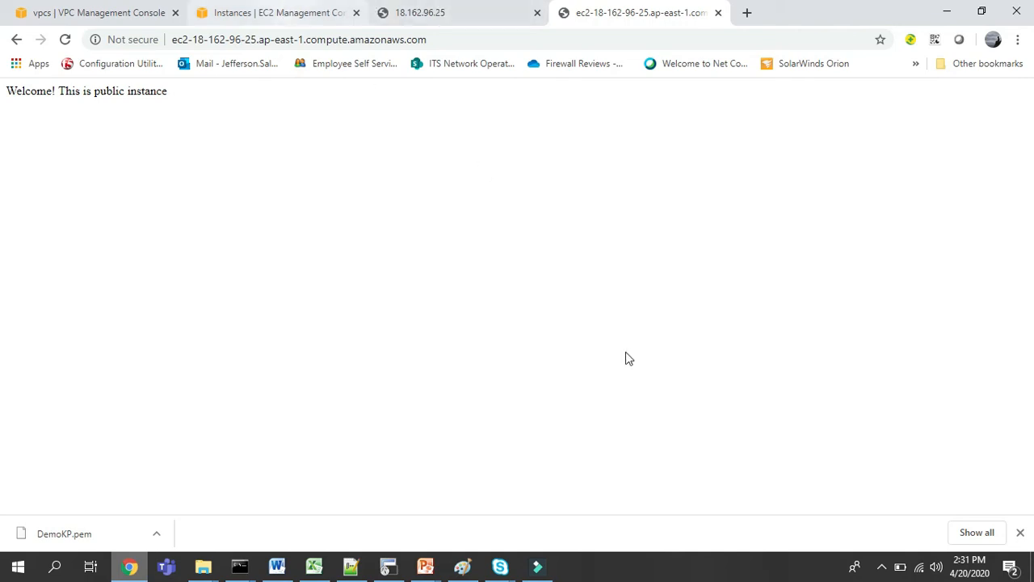
{"action": "left_click", "coordinate": [882, 568]}
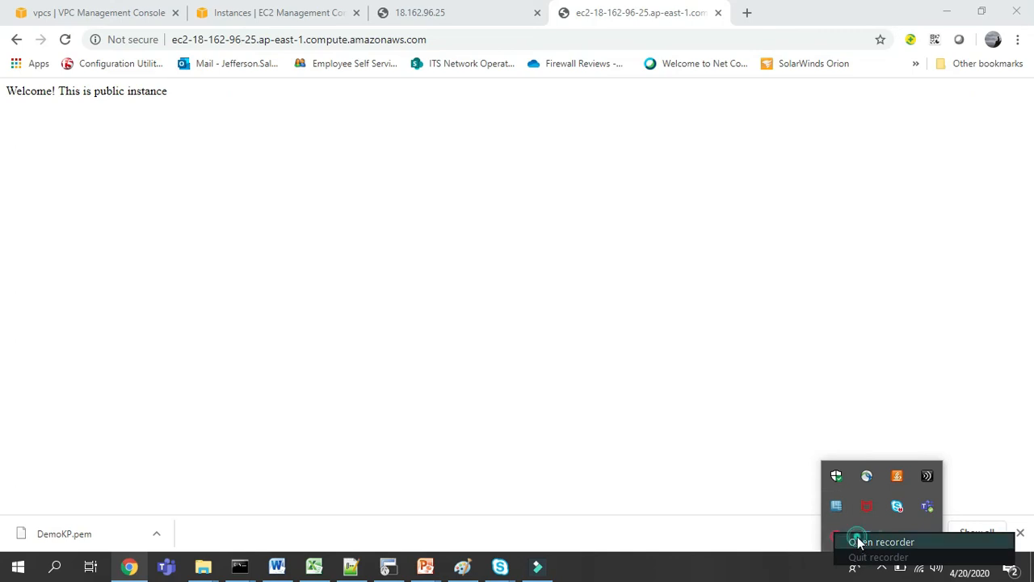
{"action": "left_click", "coordinate": [836, 536]}
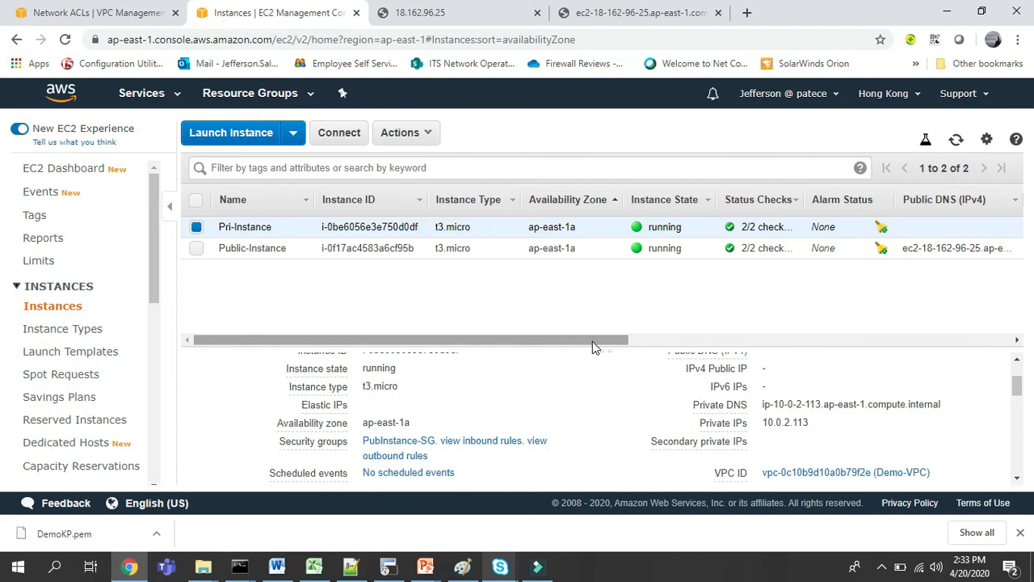
Switch to PowerPoint's Presentation3 and go to slide 2, the AWS VPC Basic Network diagram.
{"action": "mouse_move", "coordinate": [593, 341]}
{"action": "left_mouse_down"}
{"action": "mouse_move", "coordinate": [604, 340]}
{"action": "mouse_move", "coordinate": [593, 340]}
{"action": "left_mouse_up"}
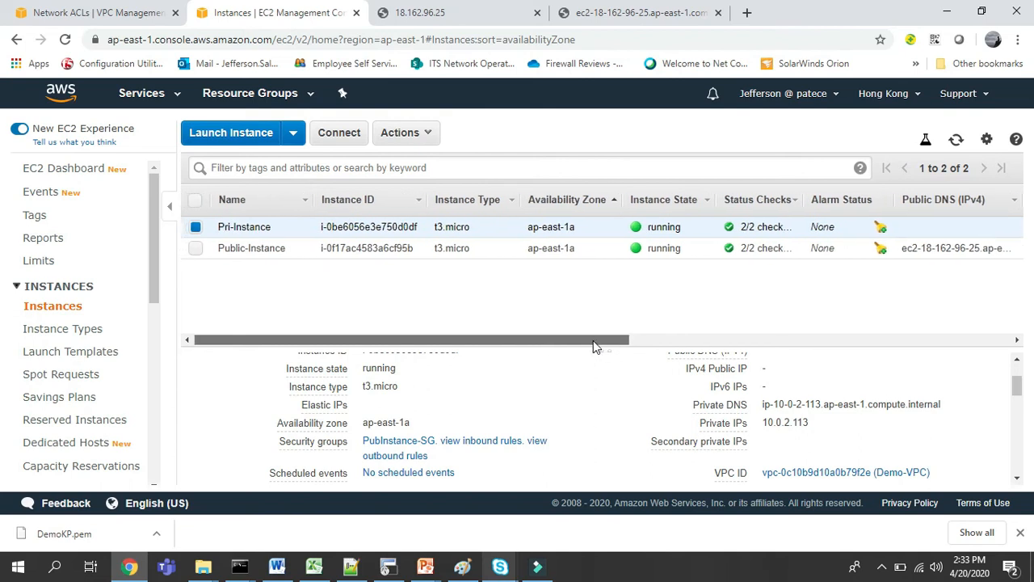
{"action": "left_click_drag", "start_coordinate": [593, 340], "coordinate": [568, 340]}
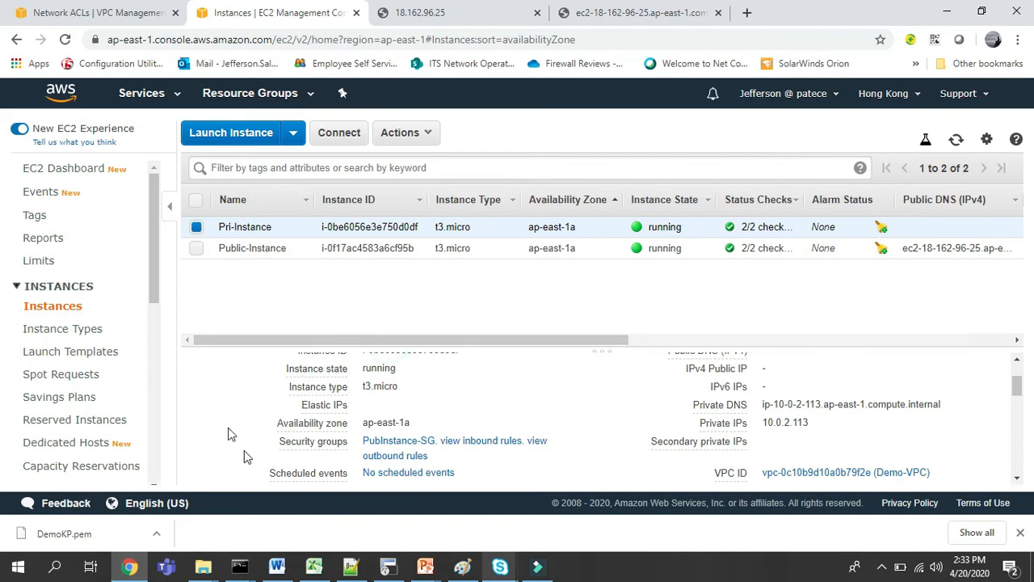
{"action": "left_click", "coordinate": [426, 568]}
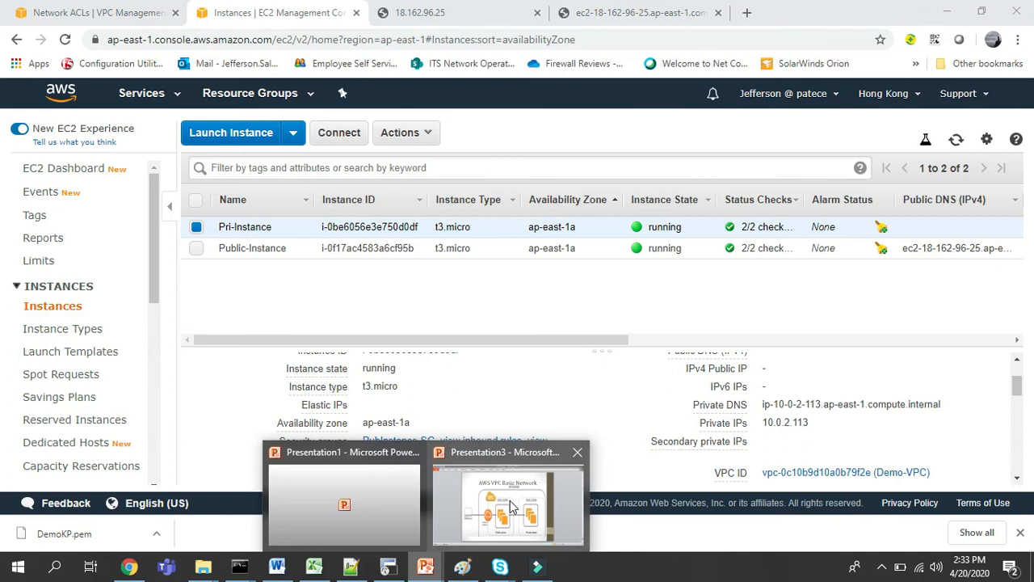
{"action": "left_click", "coordinate": [513, 505]}
{"action": "scroll", "coordinate": [460, 408], "scroll_direction": "down", "scroll_amount": 1}
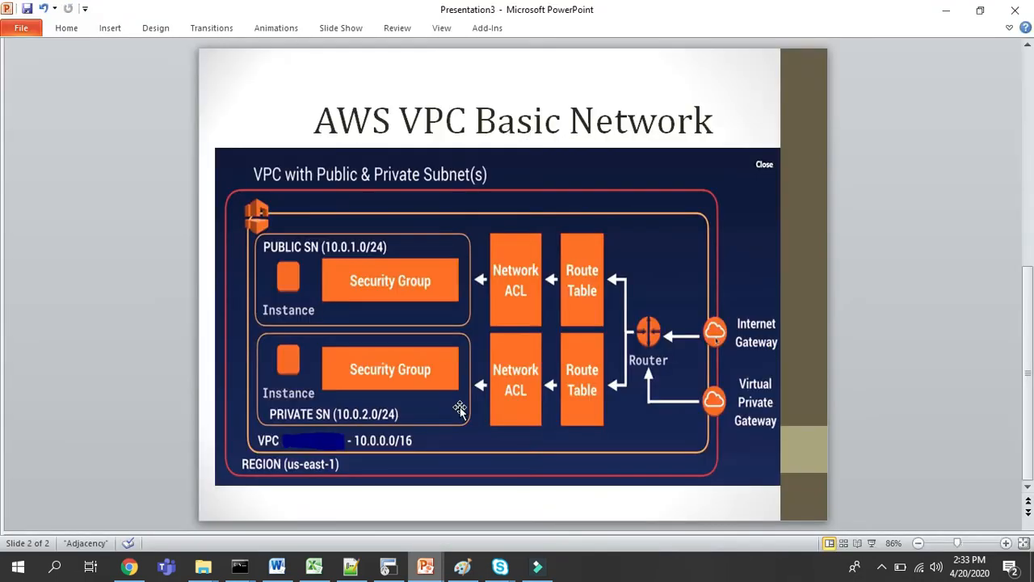
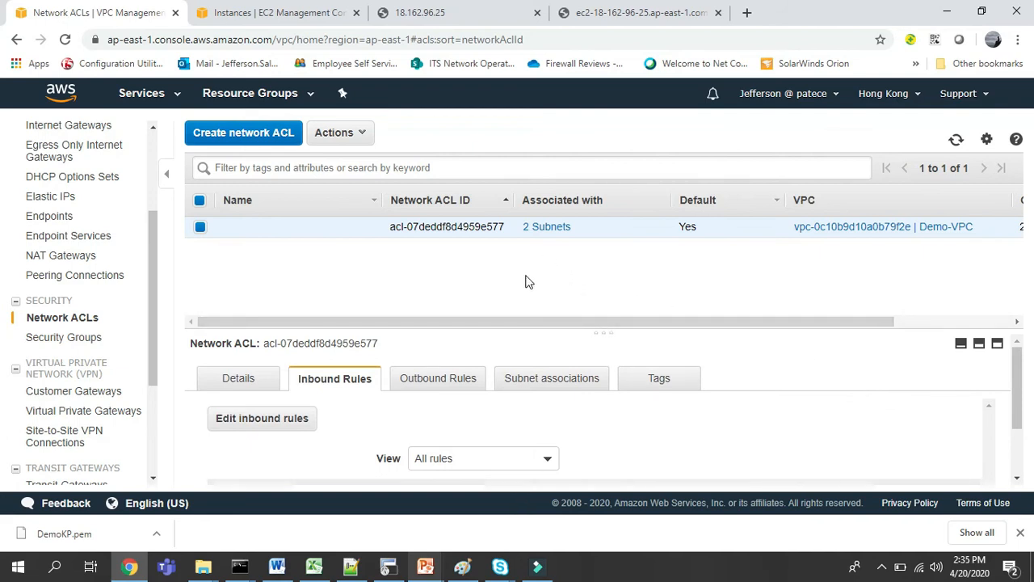
Show the network ACL's outbound rules and rename the ACL to Demo-VPC-ACL.
{"action": "left_click", "coordinate": [440, 386]}
{"action": "scroll", "coordinate": [432, 388], "scroll_direction": "down", "scroll_amount": 2}
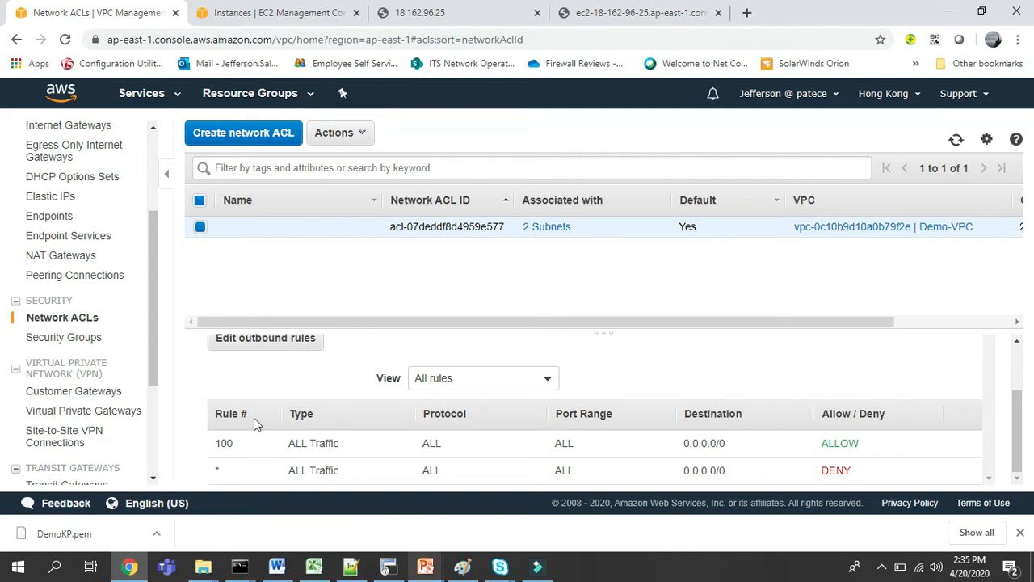
{"action": "left_click", "coordinate": [368, 229]}
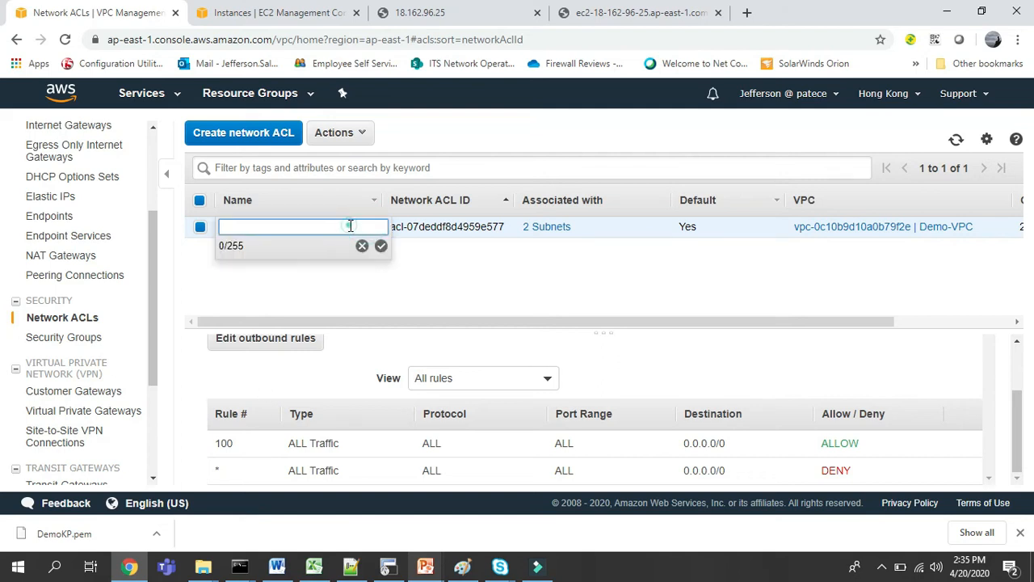
{"action": "type", "text": "VPC-ACL"}
{"action": "type", "text": "demo"}
{"action": "key", "text": "BackSpace"}
{"action": "key", "text": "BackSpace"}
{"action": "key", "text": "BackSpace"}
{"action": "key", "text": "BackSpace"}
{"action": "type", "text": "Demo-"}
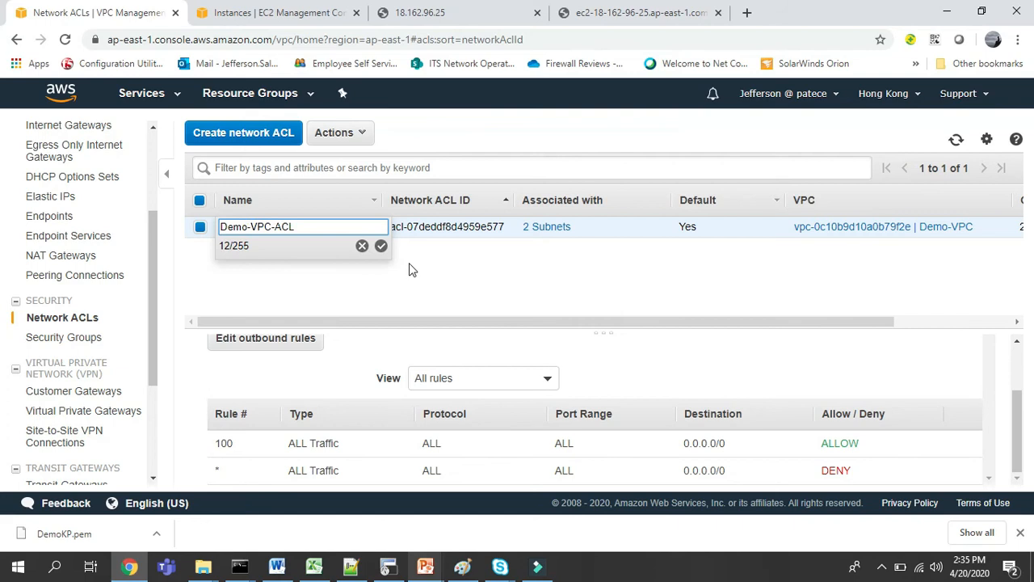
{"action": "left_click", "coordinate": [381, 246]}
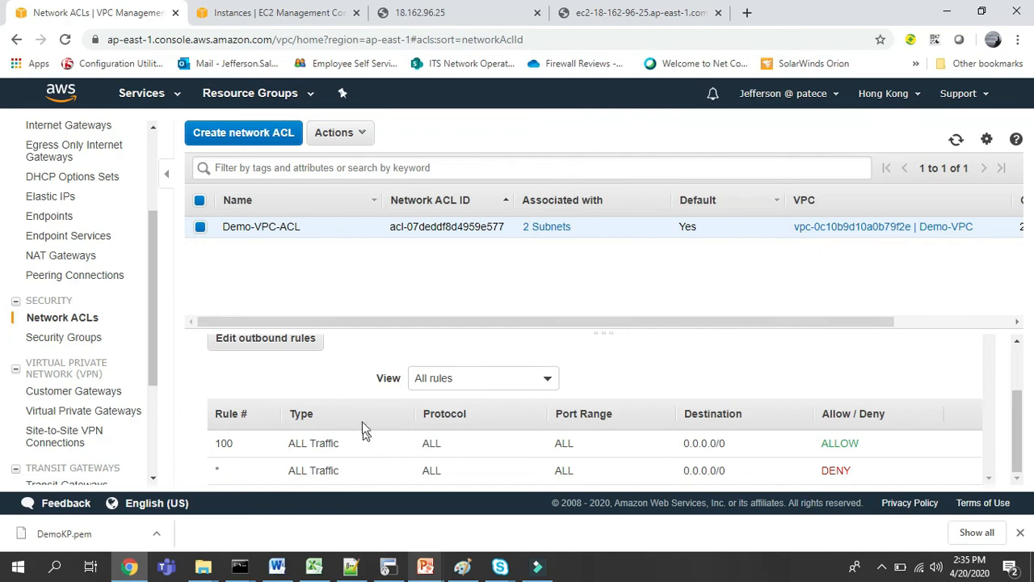
Review outbound rule 100, which allows all traffic to 0.0.0.0/0.
{"action": "left_click", "coordinate": [384, 377]}
{"action": "double_click", "coordinate": [384, 377]}
{"action": "left_click", "coordinate": [364, 376]}
{"action": "left_click_drag", "start_coordinate": [217, 437], "coordinate": [871, 446]}
{"action": "left_click", "coordinate": [543, 342]}
{"action": "scroll", "coordinate": [74, 315], "scroll_direction": "up", "scroll_amount": 3}
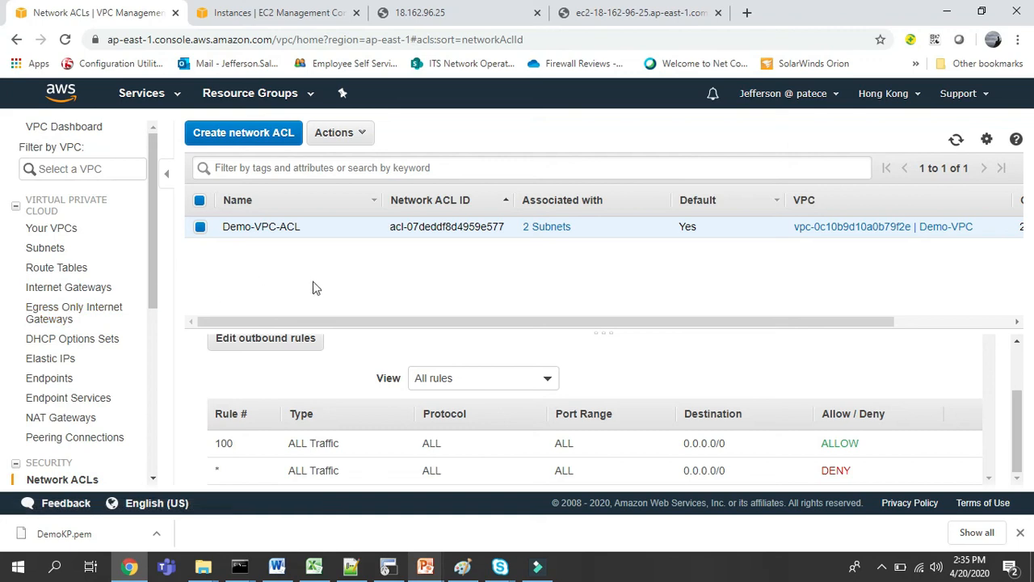
Bring the SSH terminal window forward and exit its text selection mode.
{"action": "mouse_move", "coordinate": [240, 563]}
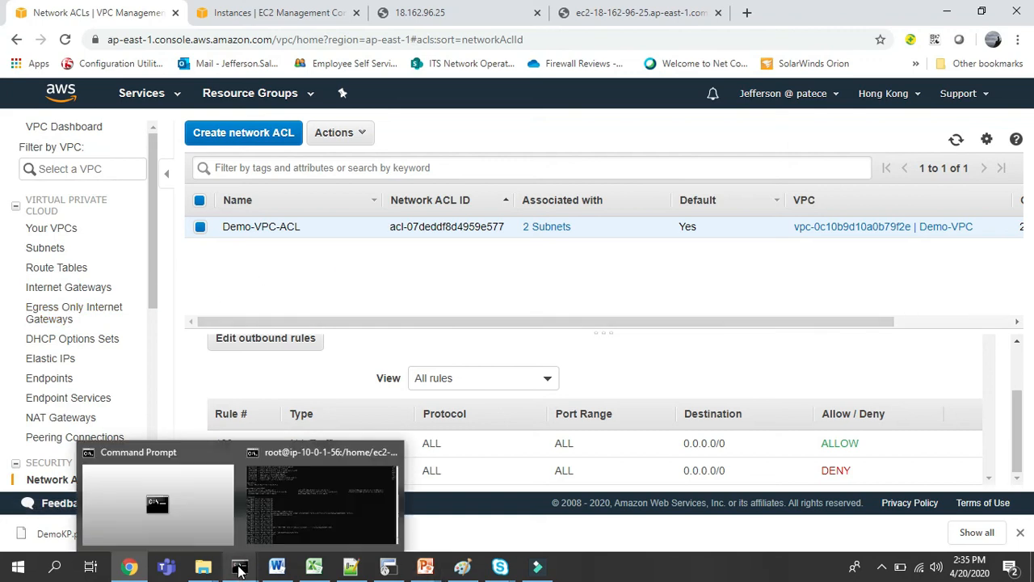
{"action": "left_click", "coordinate": [319, 472]}
{"action": "left_click", "coordinate": [319, 474]}
{"action": "key", "text": "Return"}
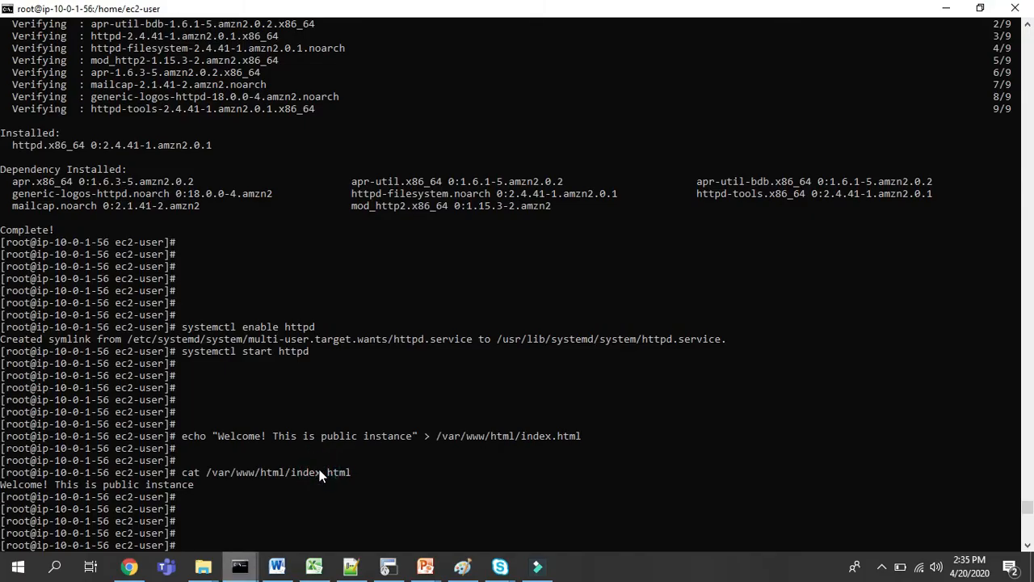
{"action": "left_click", "coordinate": [316, 475]}
{"action": "left_click", "coordinate": [301, 526]}
{"action": "key", "text": "Return"}
Scroll back through the terminal and copy the earlier ssh login command.
{"action": "scroll", "coordinate": [298, 322], "scroll_direction": "up", "scroll_amount": 5}
{"action": "scroll", "coordinate": [299, 322], "scroll_direction": "down", "scroll_amount": 7}
{"action": "scroll", "coordinate": [299, 322], "scroll_direction": "down", "scroll_amount": 5}
{"action": "scroll", "coordinate": [299, 321], "scroll_direction": "up", "scroll_amount": 20}
{"action": "scroll", "coordinate": [299, 321], "scroll_direction": "up", "scroll_amount": 13}
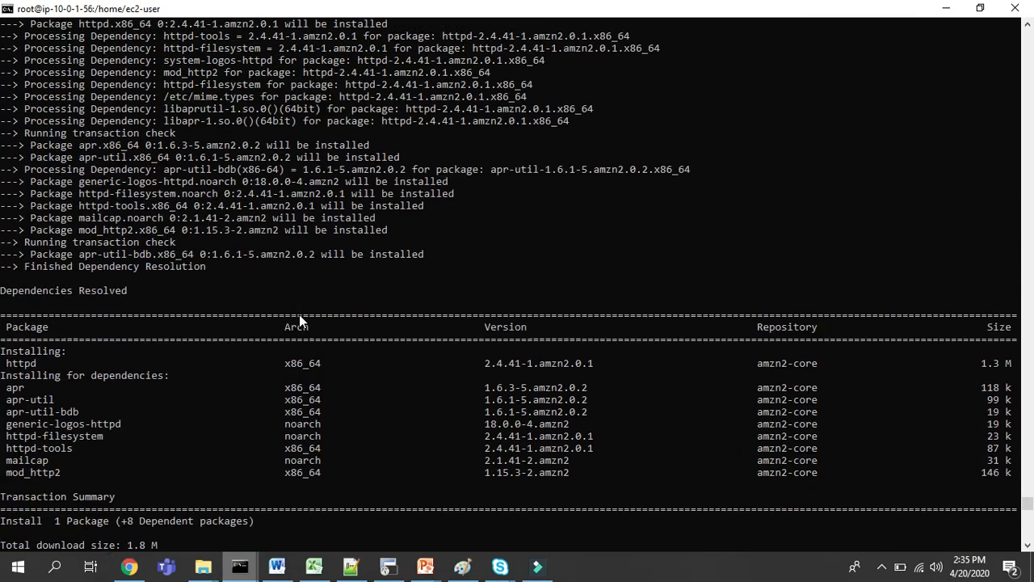
{"action": "scroll", "coordinate": [263, 192], "scroll_direction": "up", "scroll_amount": 12}
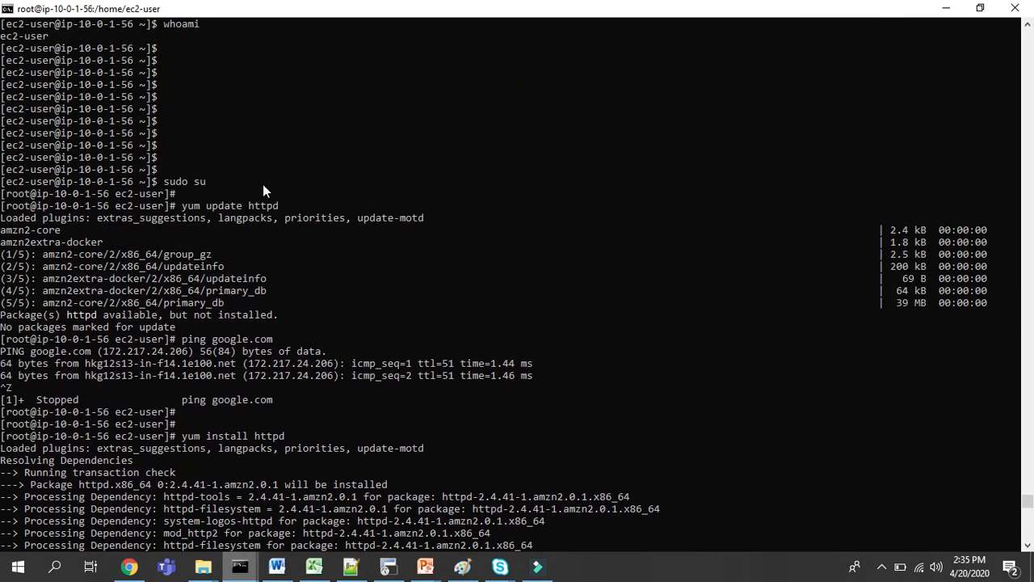
{"action": "scroll", "coordinate": [241, 204], "scroll_direction": "up", "scroll_amount": 2}
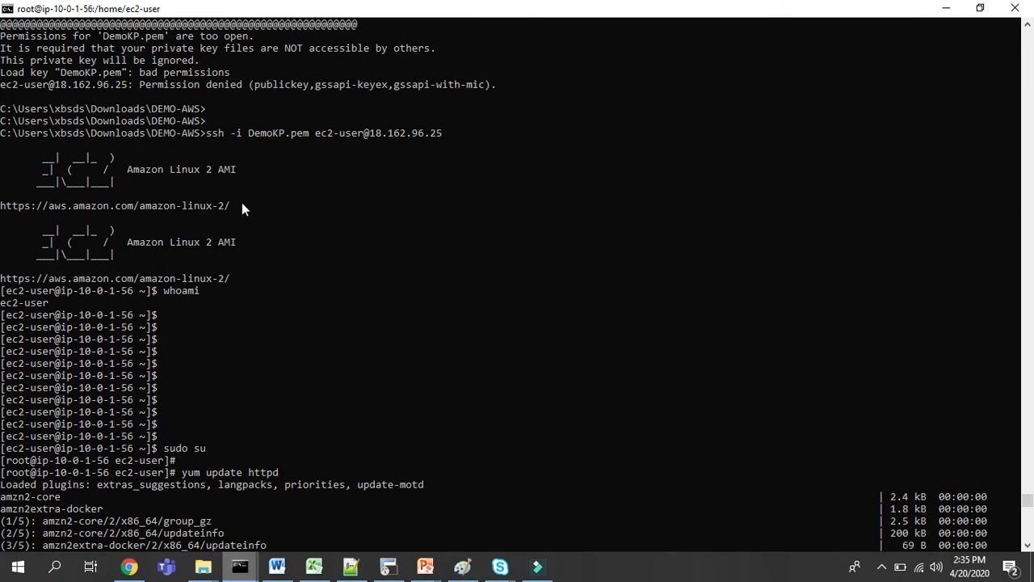
{"action": "left_click_drag", "start_coordinate": [444, 135], "coordinate": [262, 127]}
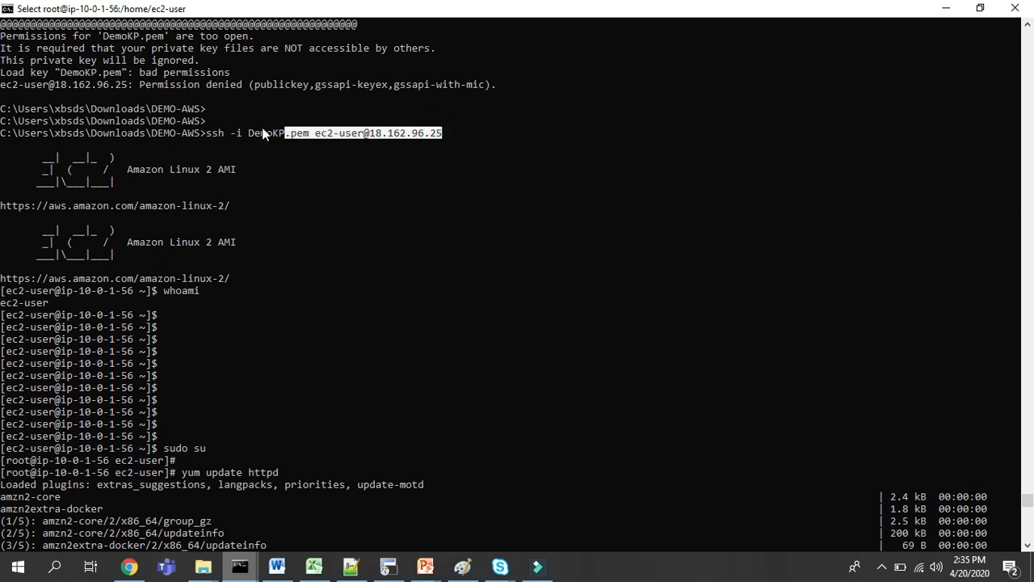
{"action": "right_click", "coordinate": [301, 170]}
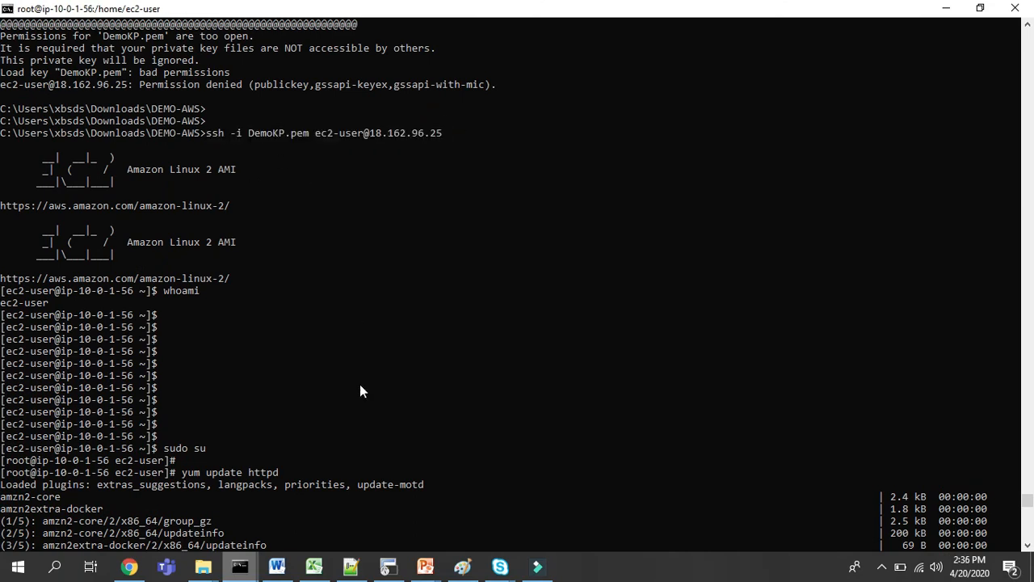
{"action": "mouse_move", "coordinate": [239, 566]}
{"action": "left_click", "coordinate": [198, 519]}
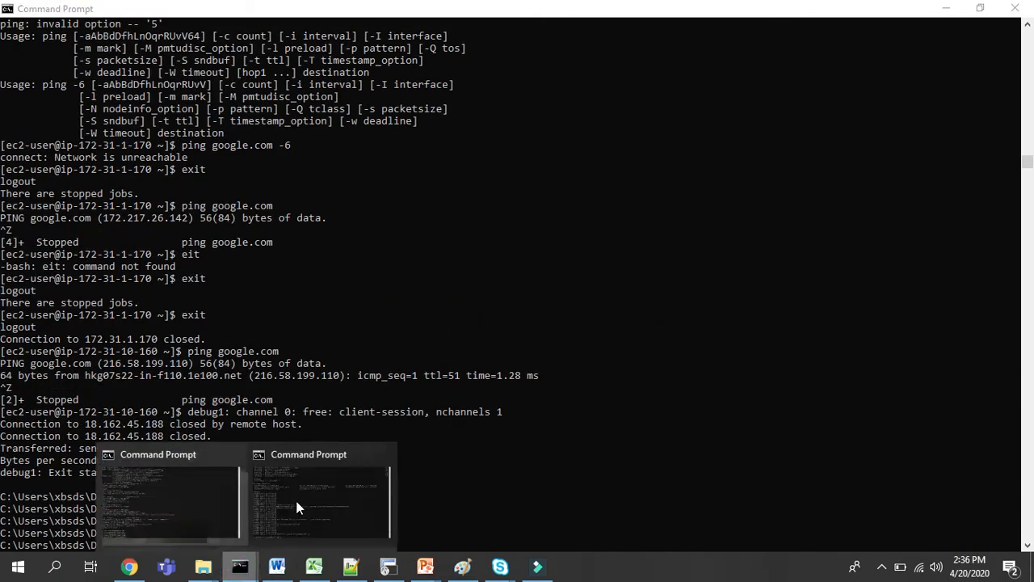
{"action": "left_click", "coordinate": [292, 496]}
{"action": "key", "text": "Return"}
{"action": "key", "text": "Up"}
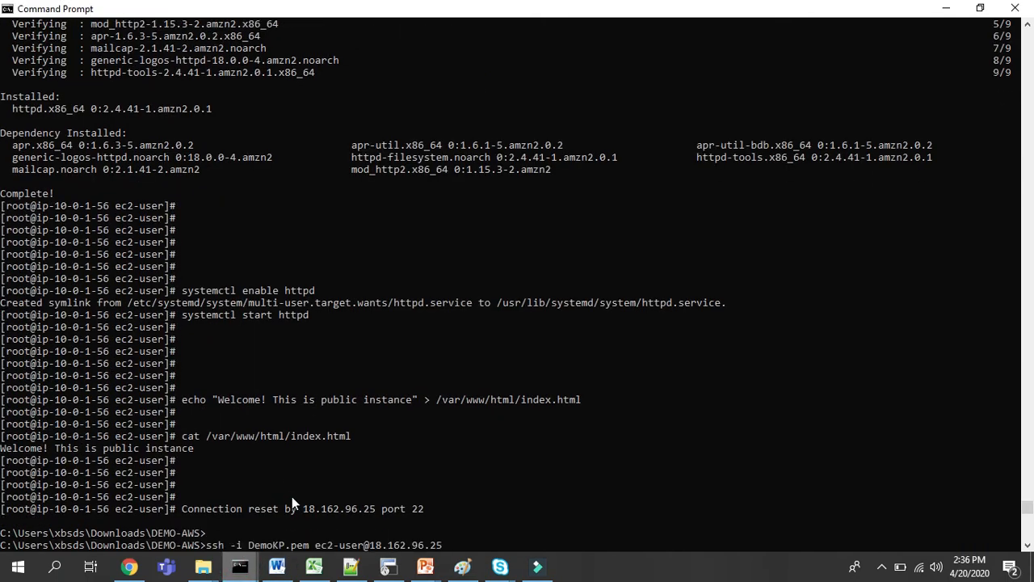
{"action": "key", "text": "Return"}
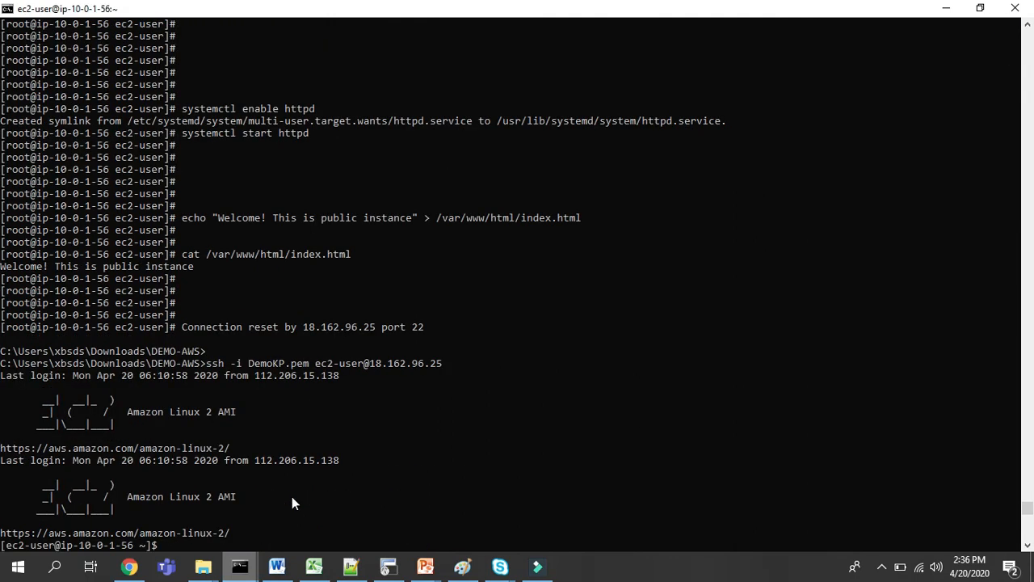
{"action": "key", "text": "Return"}
{"action": "key", "text": "Return"}
{"action": "key", "text": "Return"}
{"action": "key", "text": "Return"}
{"action": "key", "text": "Return"}
{"action": "type", "text": "ssh"}
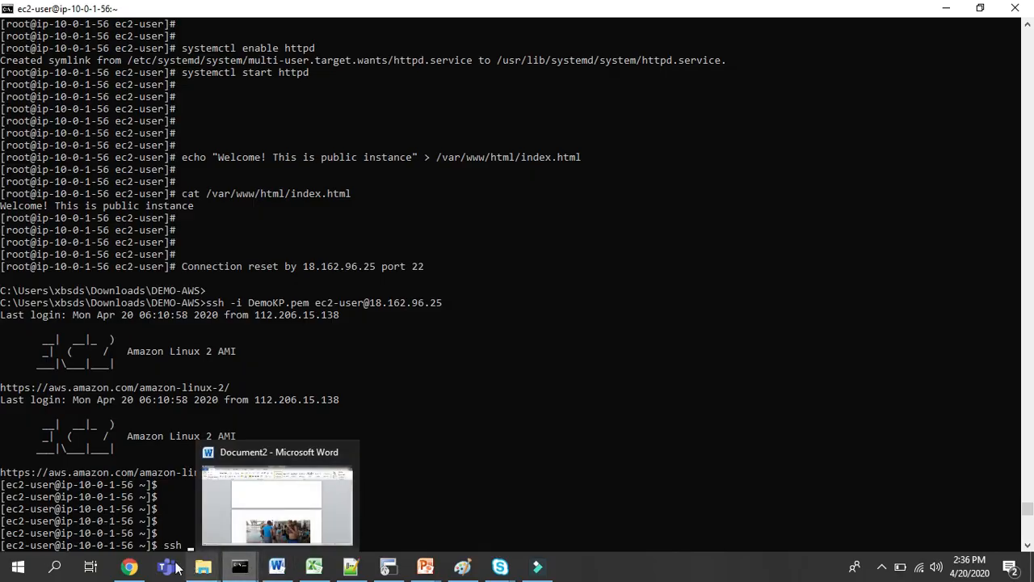
{"action": "left_click", "coordinate": [130, 566]}
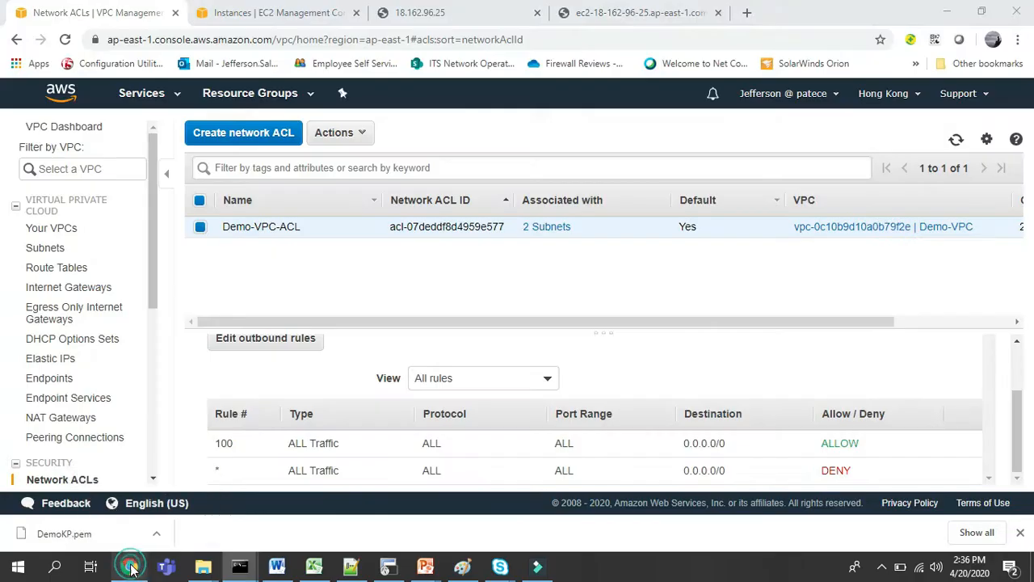
Copy Pri-Instance's private IP 10.0.2.113, run ssh 10.0.2.113, and suspend it with Ctrl+Z.
{"action": "left_click", "coordinate": [303, 22]}
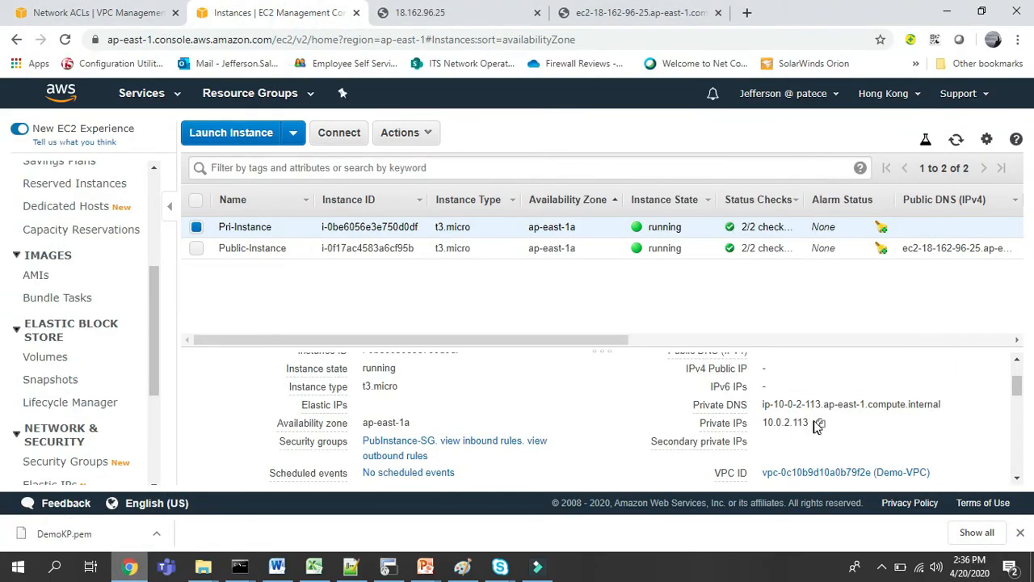
{"action": "left_click", "coordinate": [820, 423]}
{"action": "left_click", "coordinate": [947, 11]}
{"action": "type", "text": "ssh"}
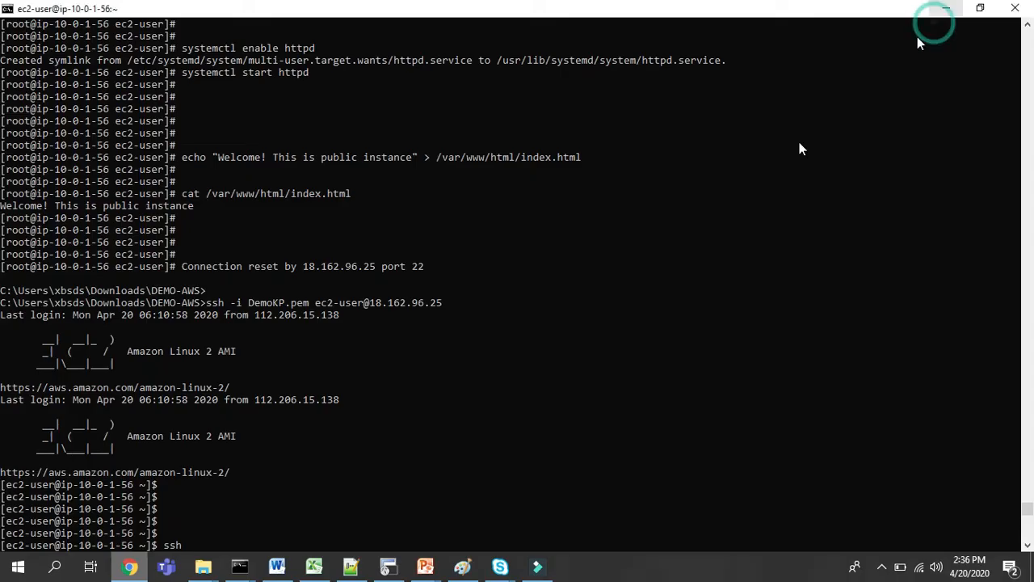
{"action": "right_click", "coordinate": [583, 226]}
{"action": "key", "text": "Return"}
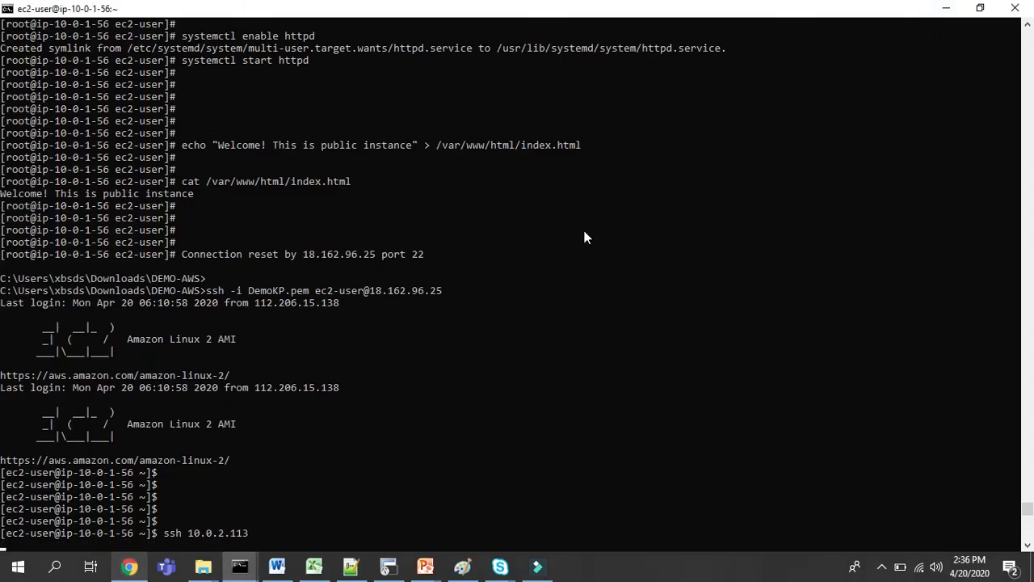
{"action": "key", "text": "ctrl+z"}
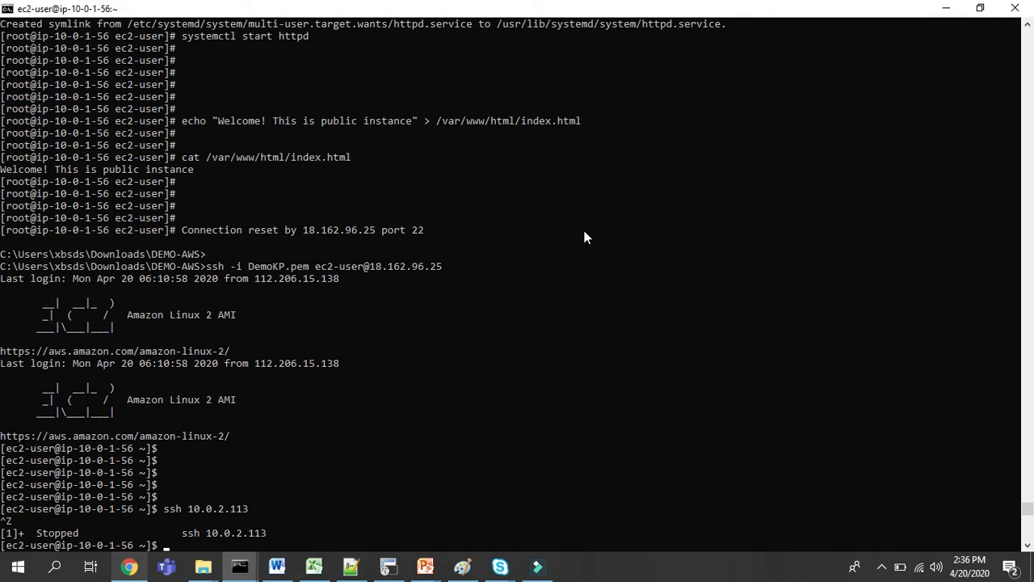
{"action": "key", "text": "Return"}
{"action": "key", "text": "Return"}
{"action": "key", "text": "Return"}
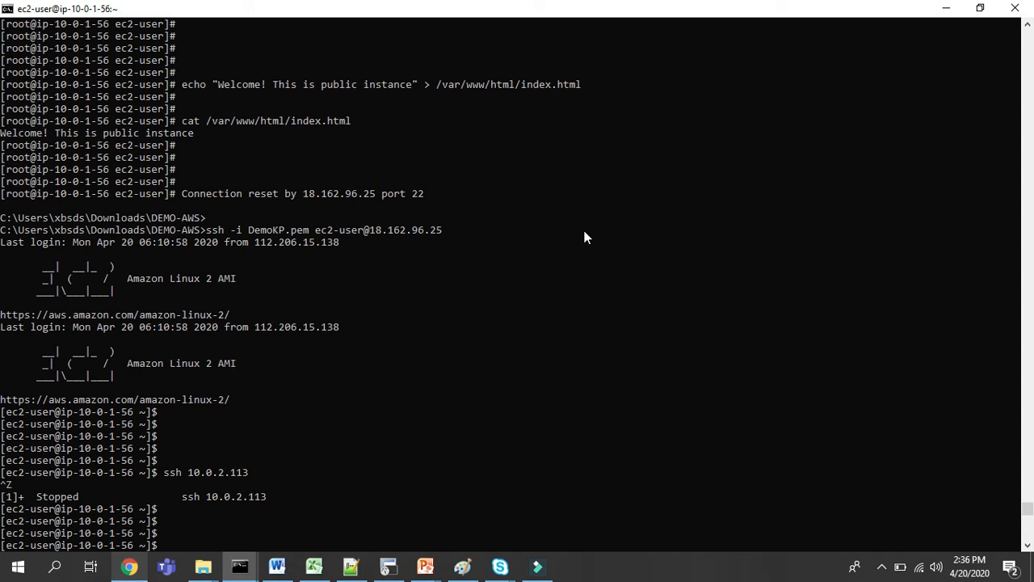
{"action": "key", "text": "Return"}
{"action": "key", "text": "Return"}
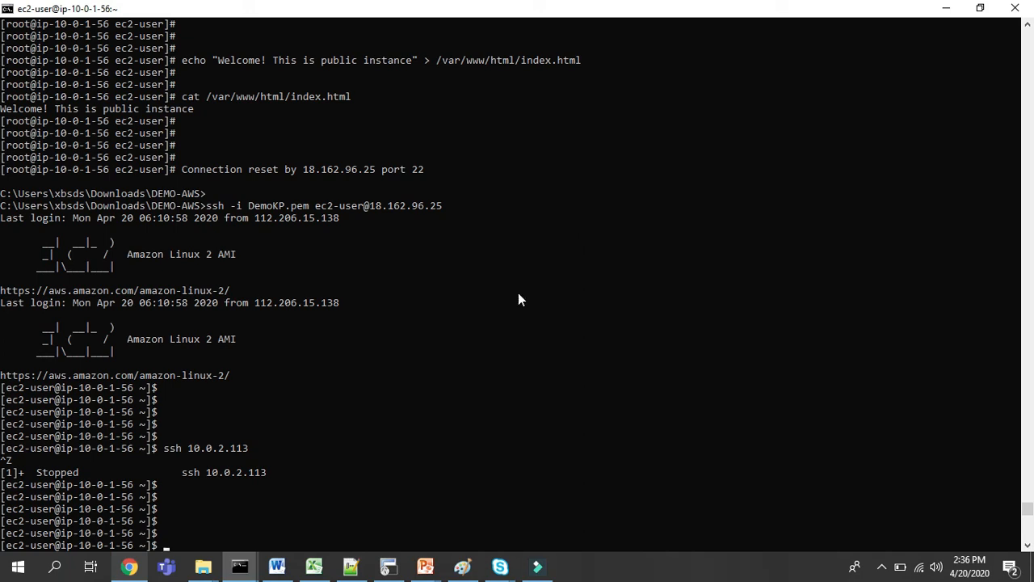
Open DemoKP.pem from the DEMO-AWS folder in Notepad++, inspect the key, then minimize it.
{"action": "mouse_move", "coordinate": [202, 565]}
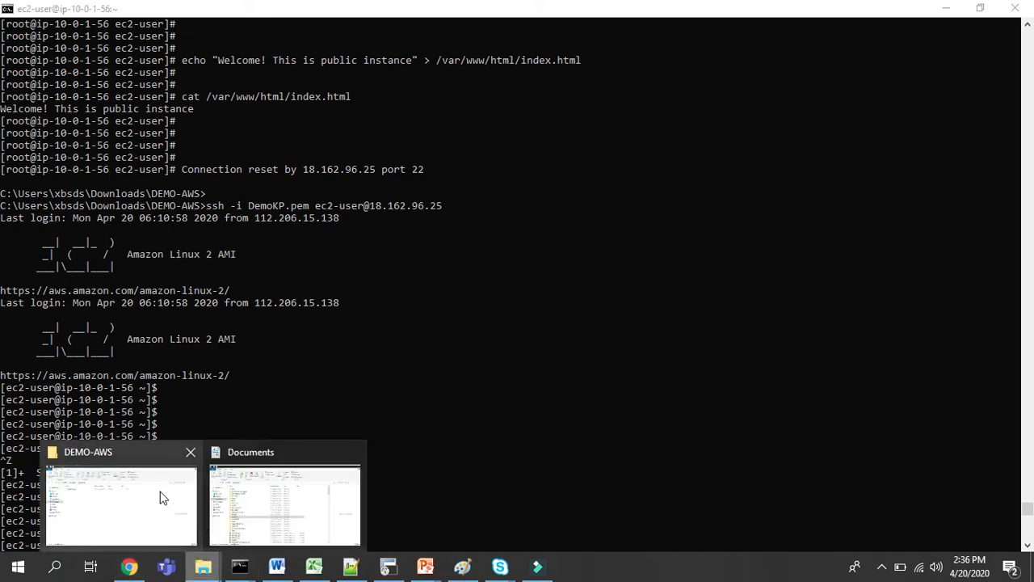
{"action": "left_click", "coordinate": [204, 505]}
{"action": "left_click", "coordinate": [189, 167]}
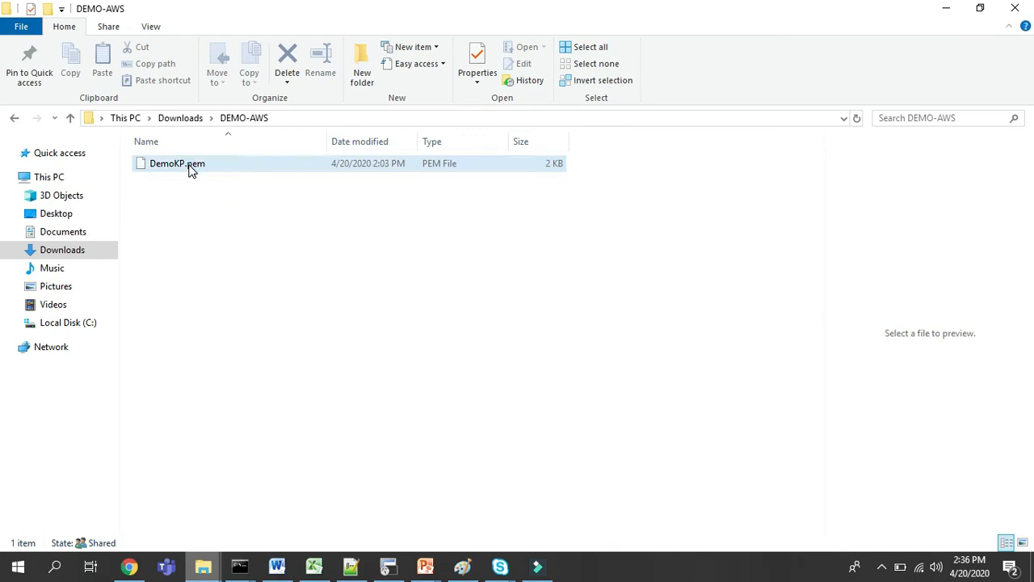
{"action": "right_click", "coordinate": [191, 170]}
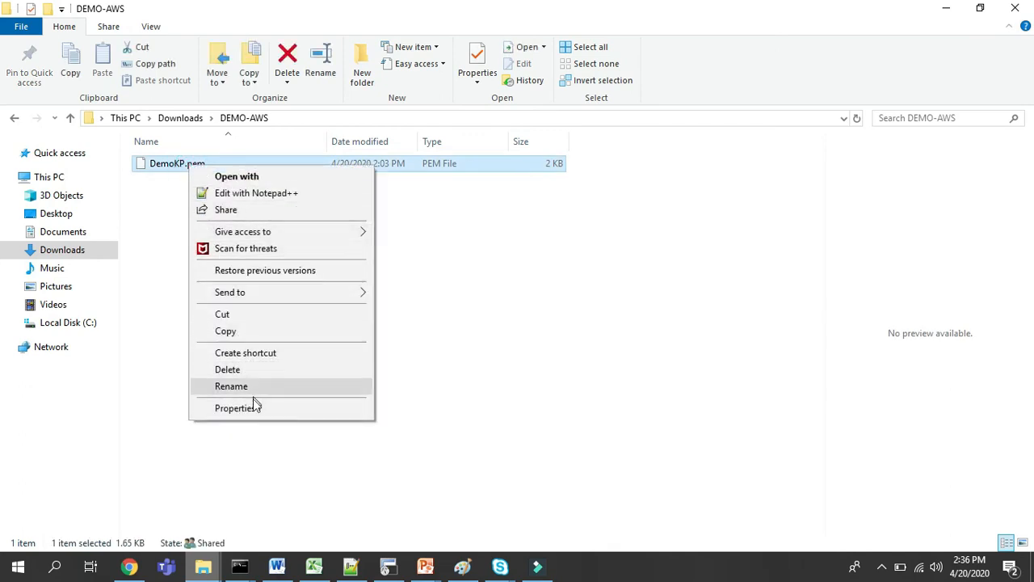
{"action": "left_click", "coordinate": [231, 196]}
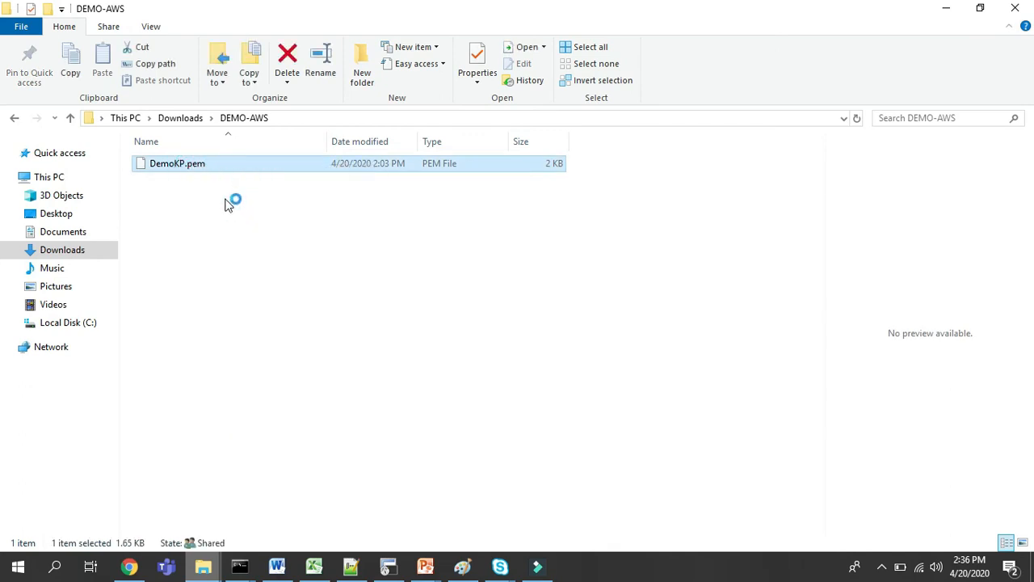
{"action": "left_click_drag", "start_coordinate": [194, 346], "coordinate": [65, 151]}
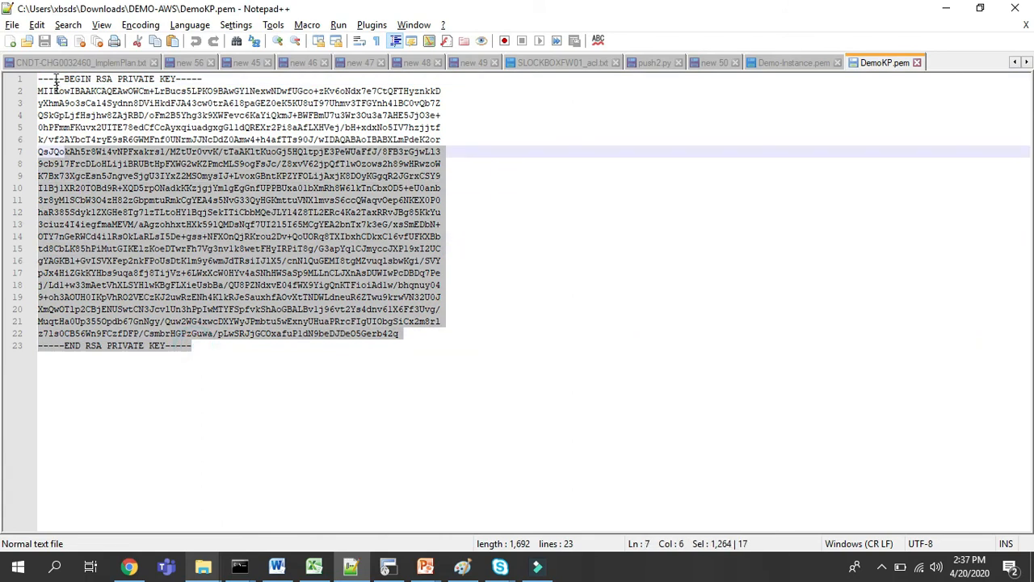
{"action": "left_click_drag", "start_coordinate": [40, 78], "coordinate": [39, 78]}
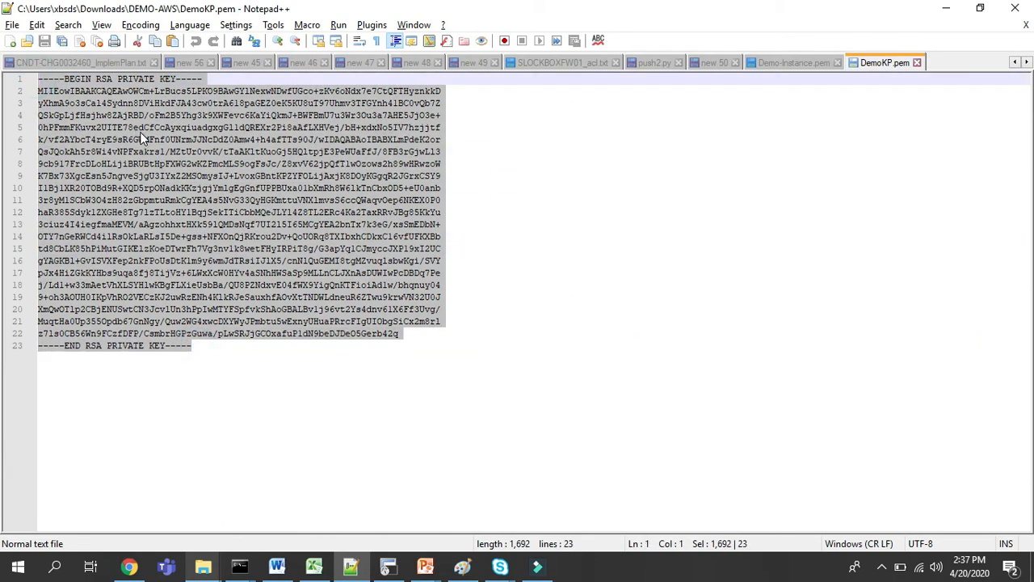
{"action": "left_click", "coordinate": [462, 212]}
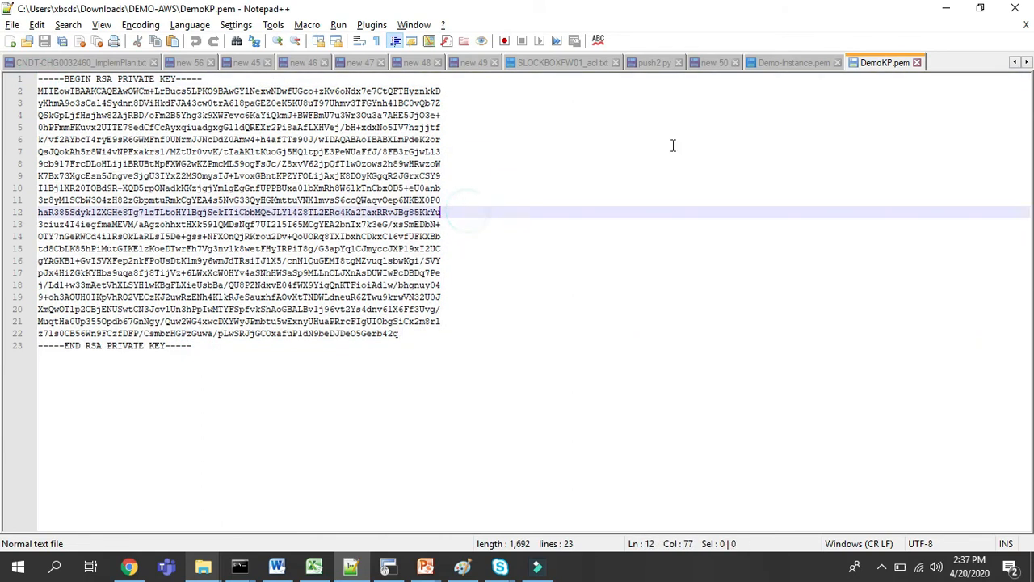
{"action": "left_click", "coordinate": [947, 8]}
Create a new DemoKP.pem with vi on the public instance and enter insert mode.
{"action": "mouse_move", "coordinate": [241, 565]}
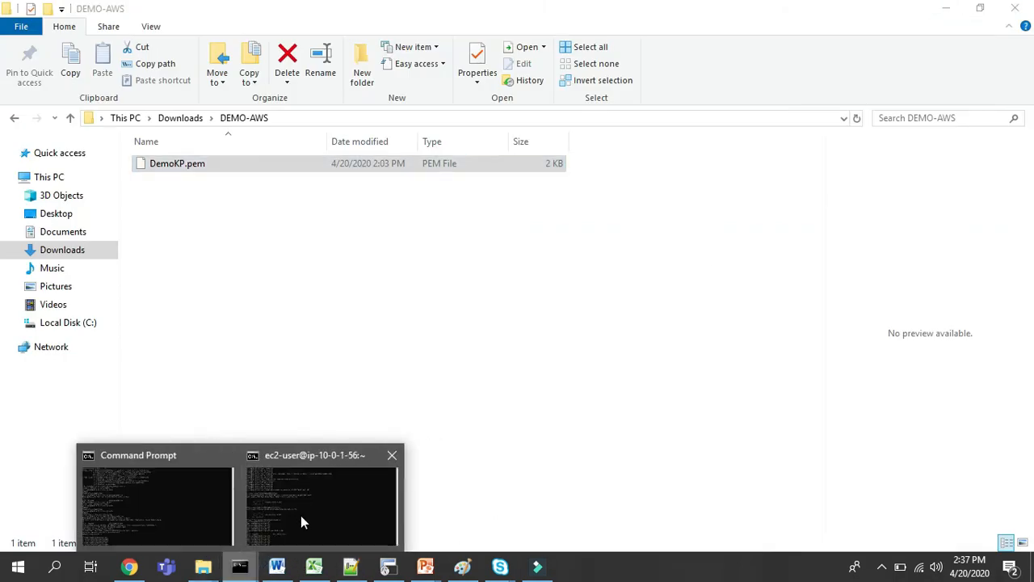
{"action": "left_click", "coordinate": [301, 517]}
{"action": "type", "text": "vi "}
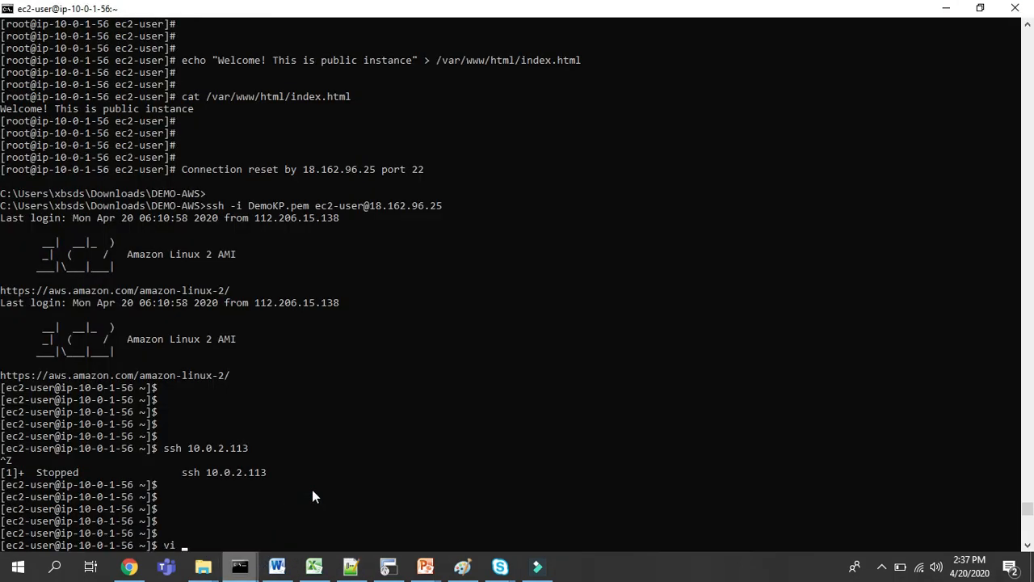
{"action": "type", "text": "DemoKP.pem"}
{"action": "key", "text": "Return"}
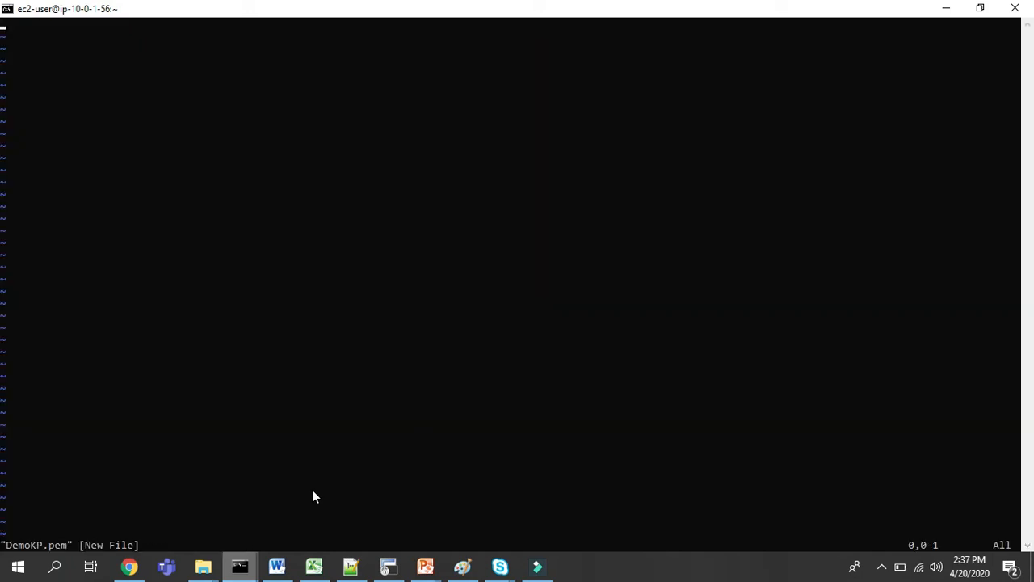
{"action": "key", "text": "i"}
{"action": "key", "text": "shift+Insert"}
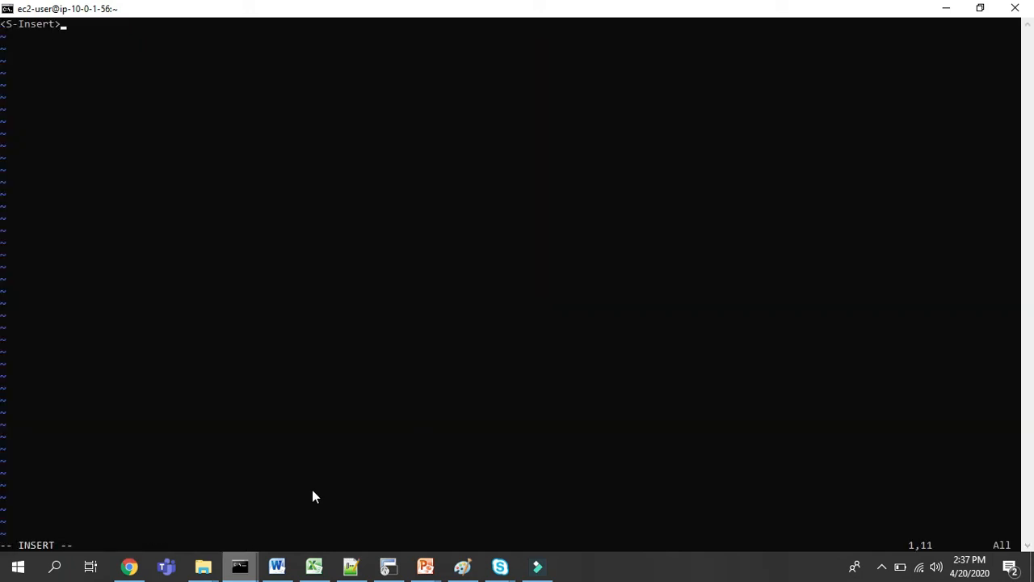
{"action": "key", "text": "BackSpace"}
{"action": "key", "text": "BackSpace"}
{"action": "key", "text": "BackSpace"}
{"action": "key", "text": "BackSpace"}
{"action": "key", "text": "BackSpace"}
{"action": "key", "text": "BackSpace"}
{"action": "key", "text": "BackSpace"}
{"action": "key", "text": "BackSpace"}
{"action": "key", "text": "BackSpace"}
{"action": "key", "text": "BackSpace"}
Copy the whole RSA private key from Notepad++ and paste it into the vi file.
{"action": "key", "text": "alt+Tab"}
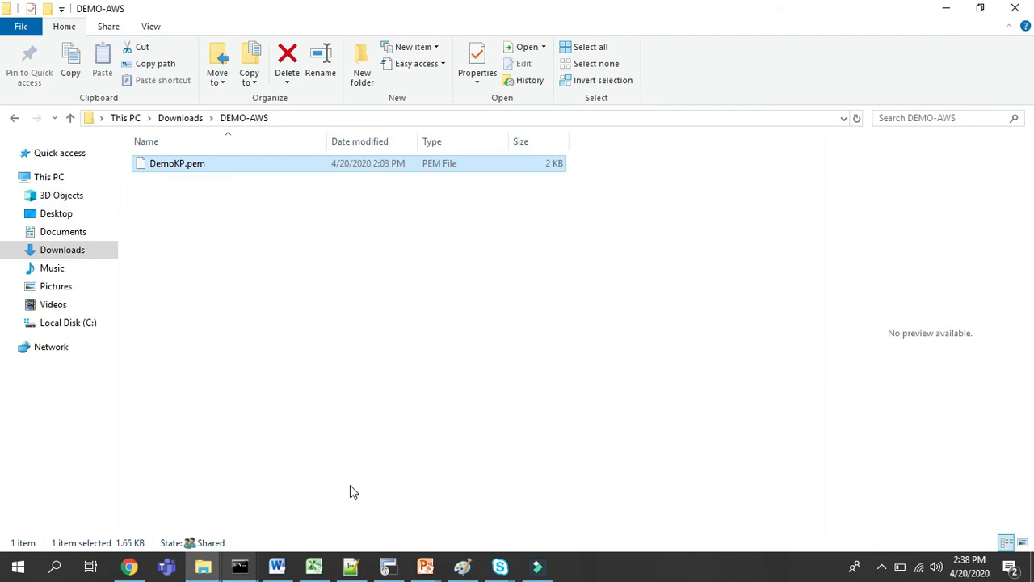
{"action": "key", "text": "alt+Tab"}
{"action": "key", "text": "alt+Tab"}
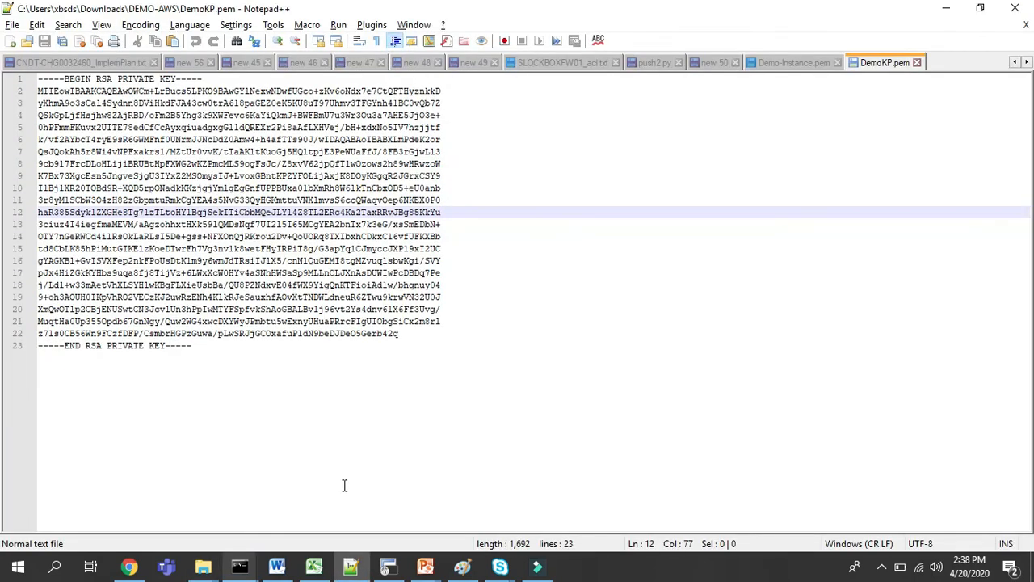
{"action": "left_click", "coordinate": [224, 365]}
{"action": "key", "text": "ctrl+a"}
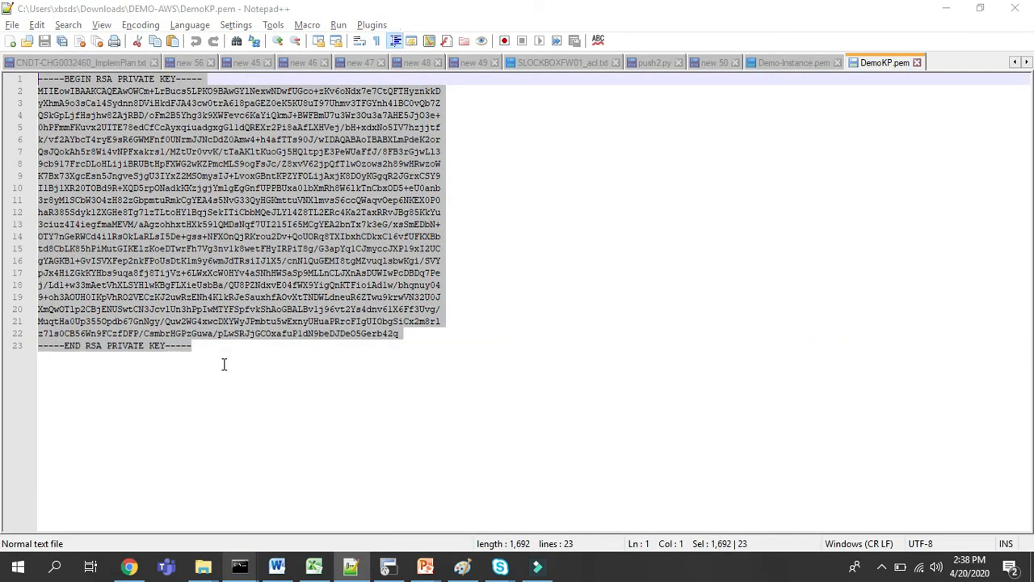
{"action": "key", "text": "alt+Tab"}
{"action": "key", "text": "alt+Tab"}
{"action": "key", "text": "alt+Tab"}
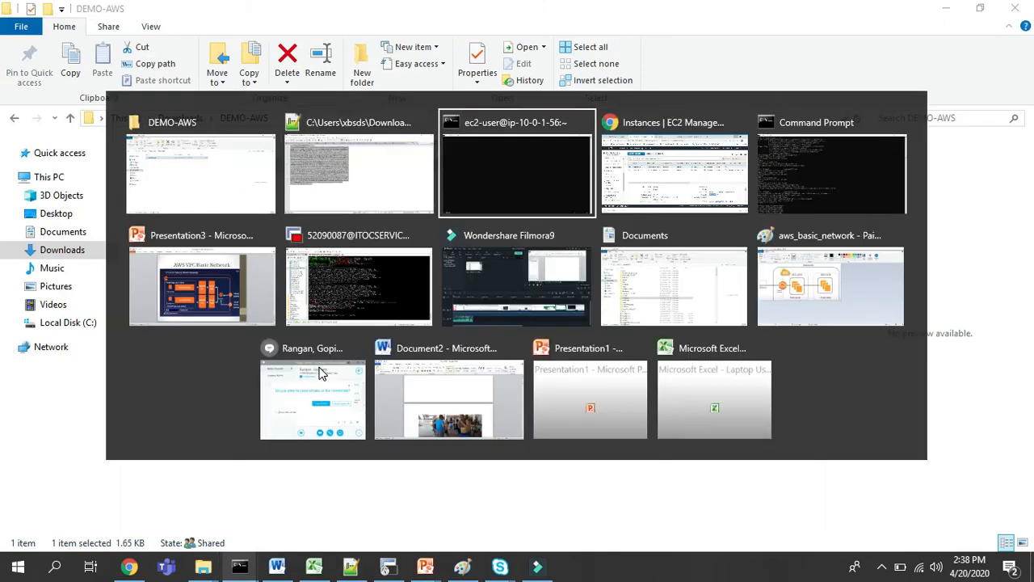
{"action": "right_click", "coordinate": [296, 316]}
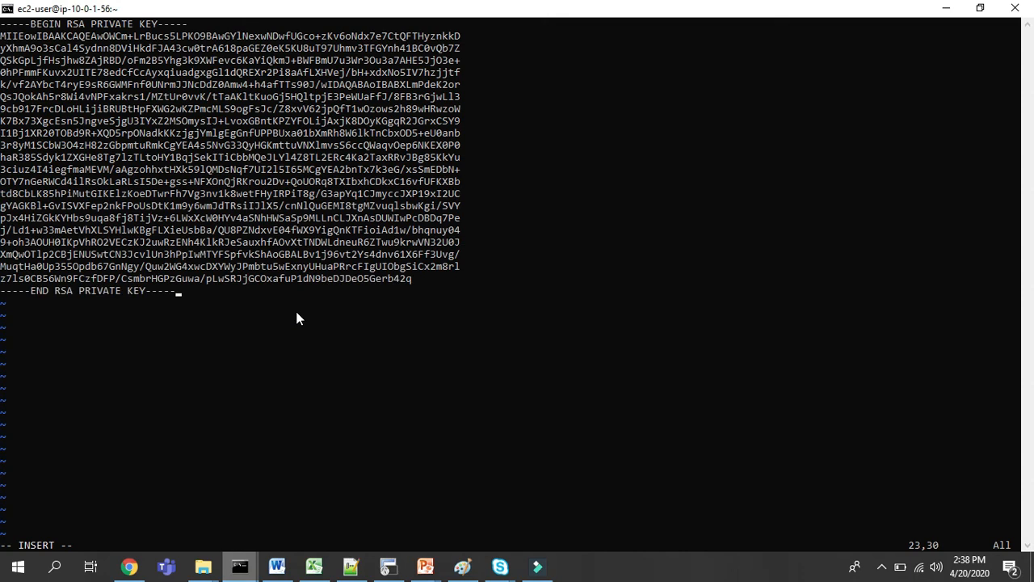
{"action": "key", "text": "Escape"}
Save DemoKP.pem with :wq and restrict its permissions with chmod 0400.
{"action": "type", "text": ":wq"}
{"action": "key", "text": "Return"}
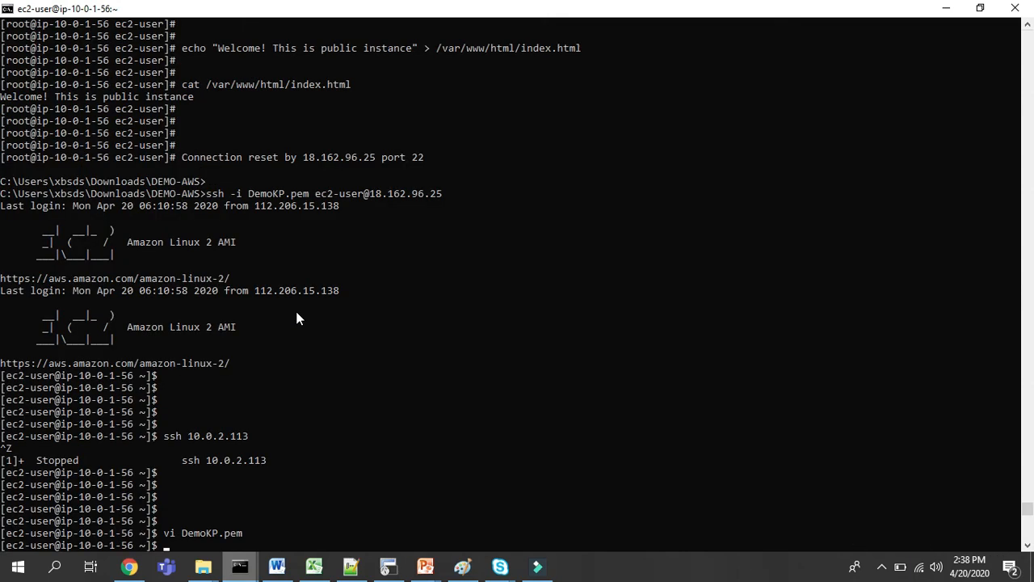
{"action": "key", "text": "Return"}
{"action": "key", "text": "Return"}
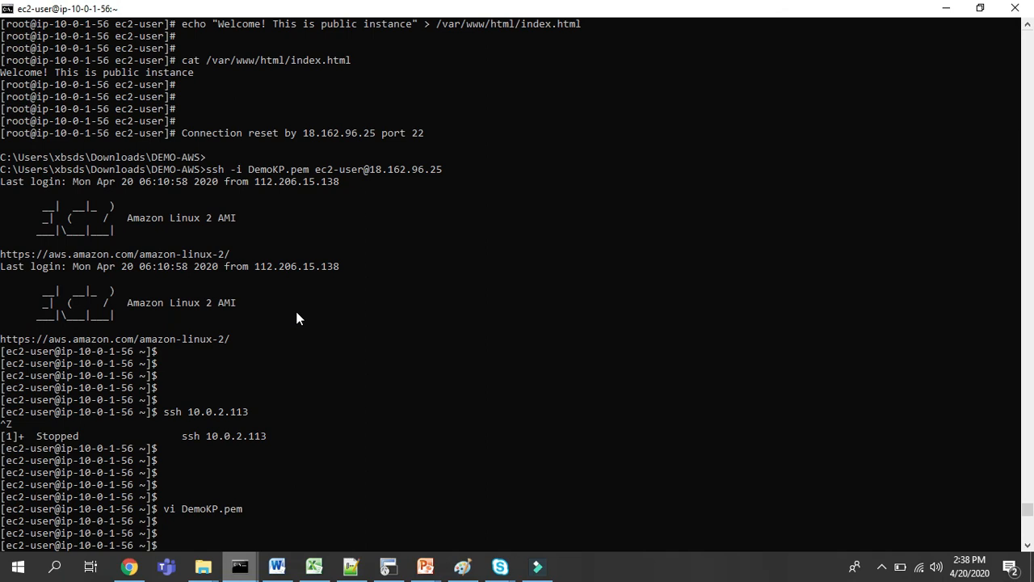
{"action": "type", "text": "chmod 0400 DemoKP.pem"}
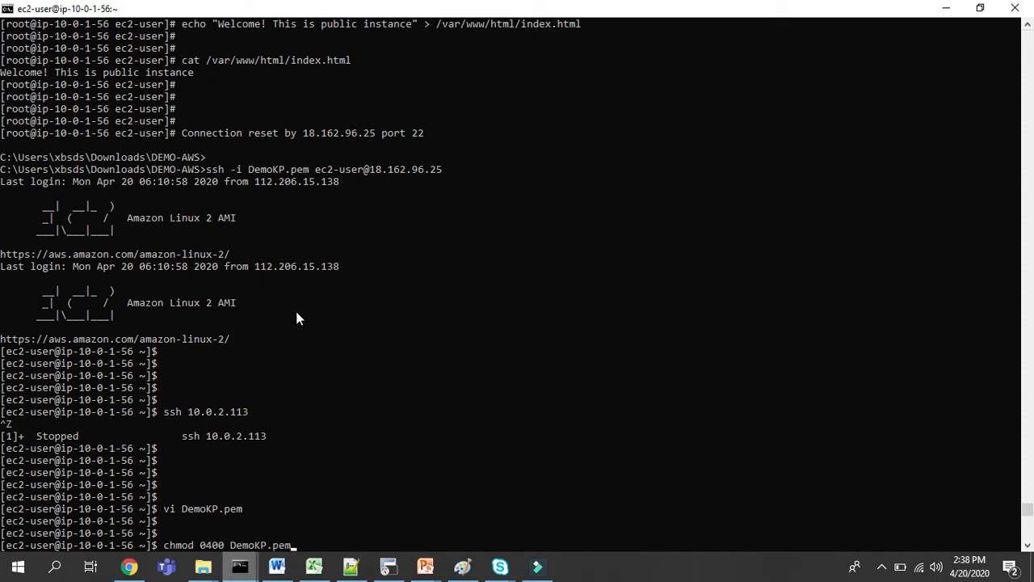
{"action": "key", "text": "Return"}
{"action": "key", "text": "Return"}
{"action": "key", "text": "Return"}
{"action": "key", "text": "Return"}
{"action": "type", "text": "ssh "}
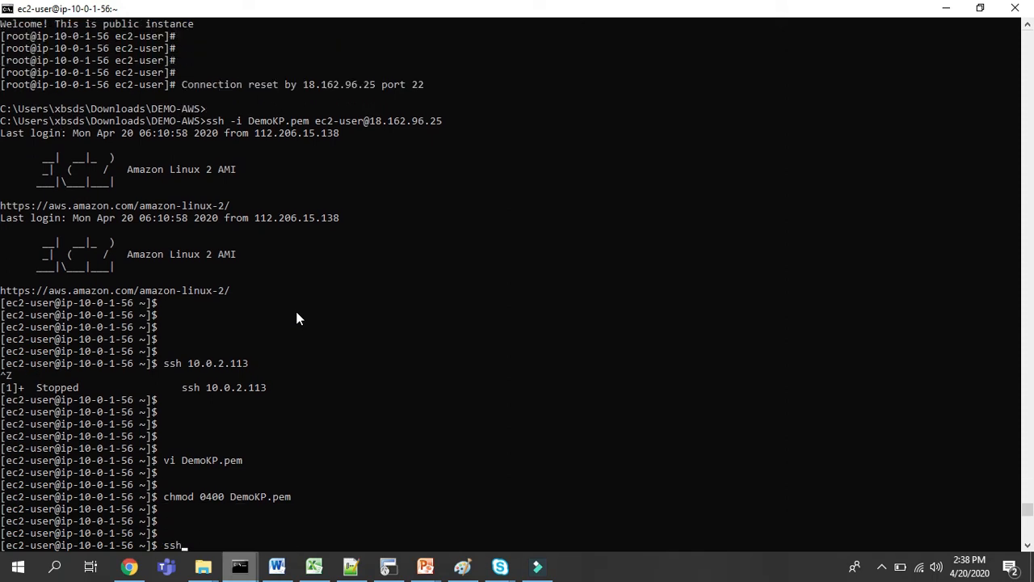
{"action": "type", "text": "-i DemoKP.pem  ec2-user@"}
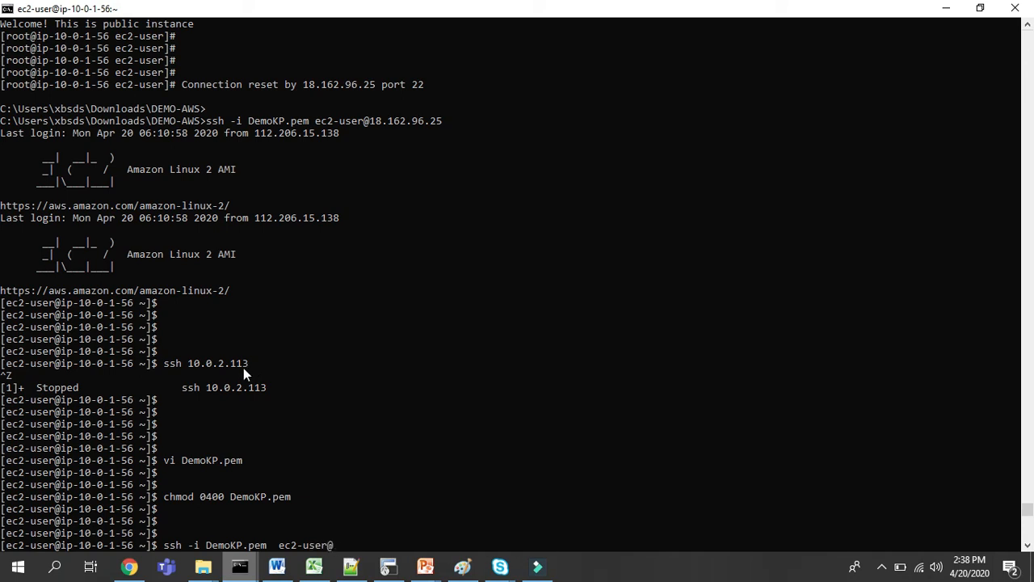
{"action": "type", "text": "10.0.2.113"}
{"action": "key", "text": "Return"}
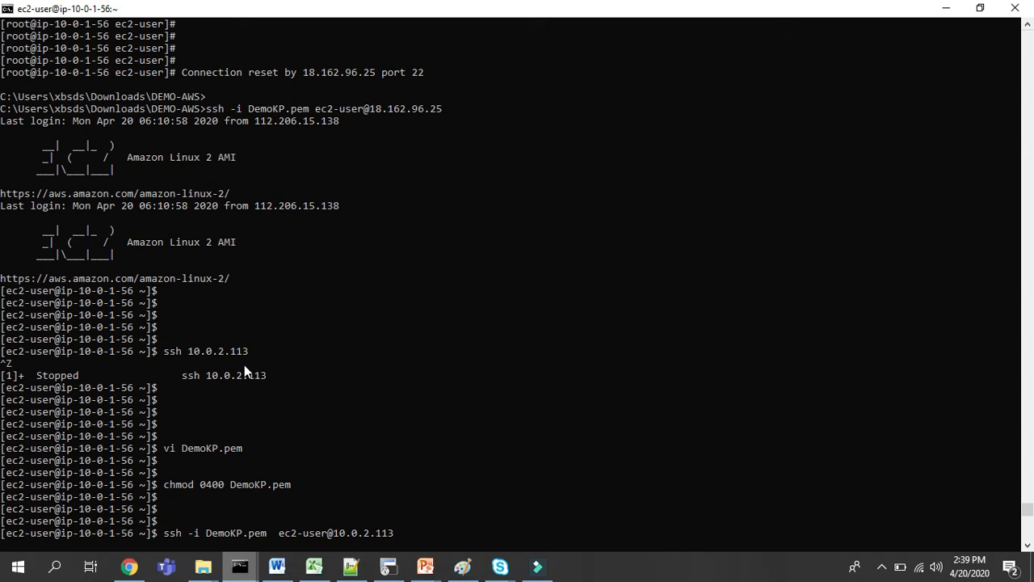
{"action": "key", "text": "ctrl+z"}
{"action": "key", "text": "Return"}
{"action": "key", "text": "Return"}
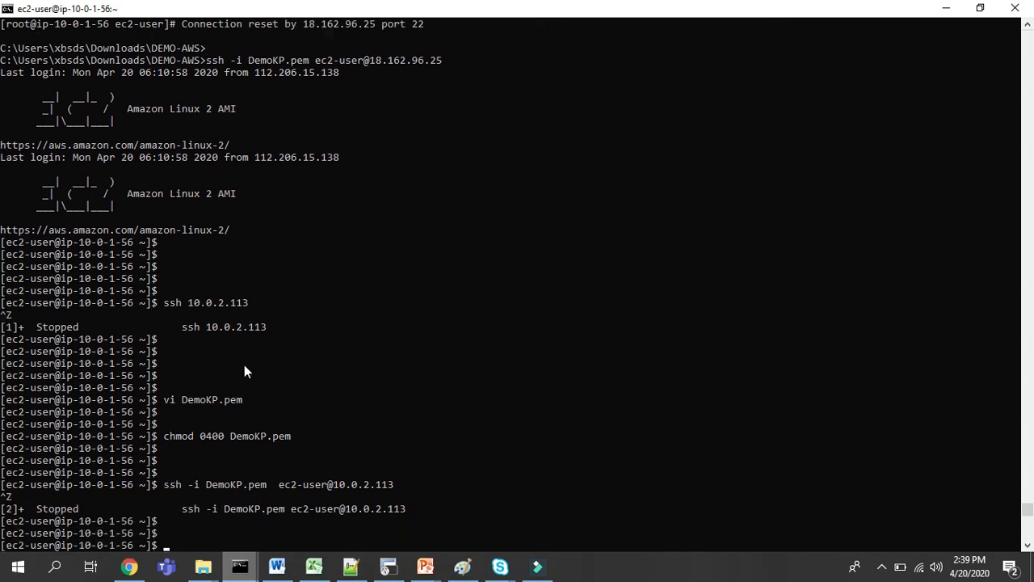
Open the PubInstance-SG security group and view its HTTP 80 and SSH 22 inbound rules.
{"action": "left_click", "coordinate": [131, 567]}
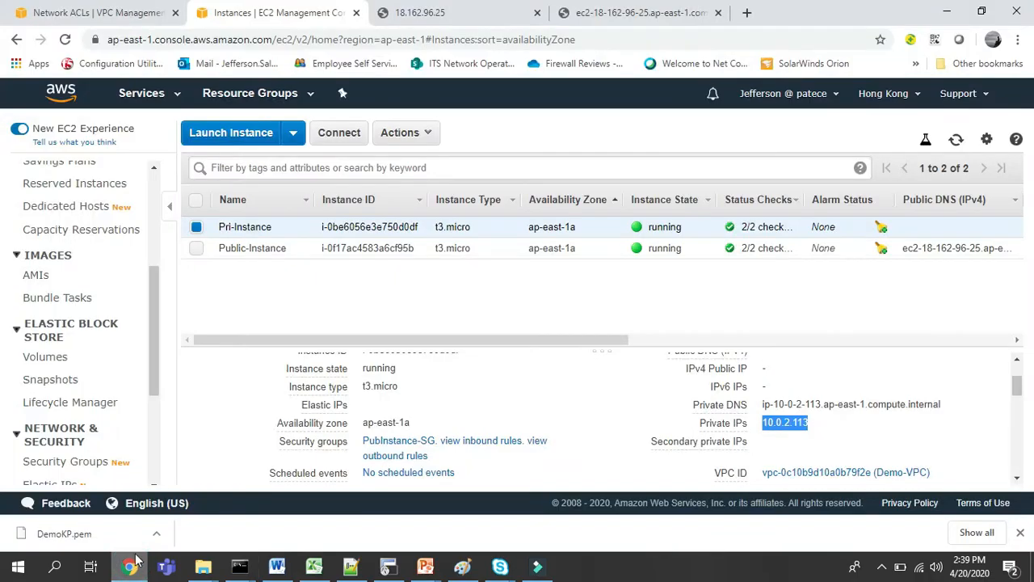
{"action": "left_click_drag", "start_coordinate": [314, 340], "coordinate": [295, 340]}
{"action": "scroll", "coordinate": [92, 358], "scroll_direction": "down", "scroll_amount": 3}
{"action": "scroll", "coordinate": [91, 359], "scroll_direction": "down", "scroll_amount": 2}
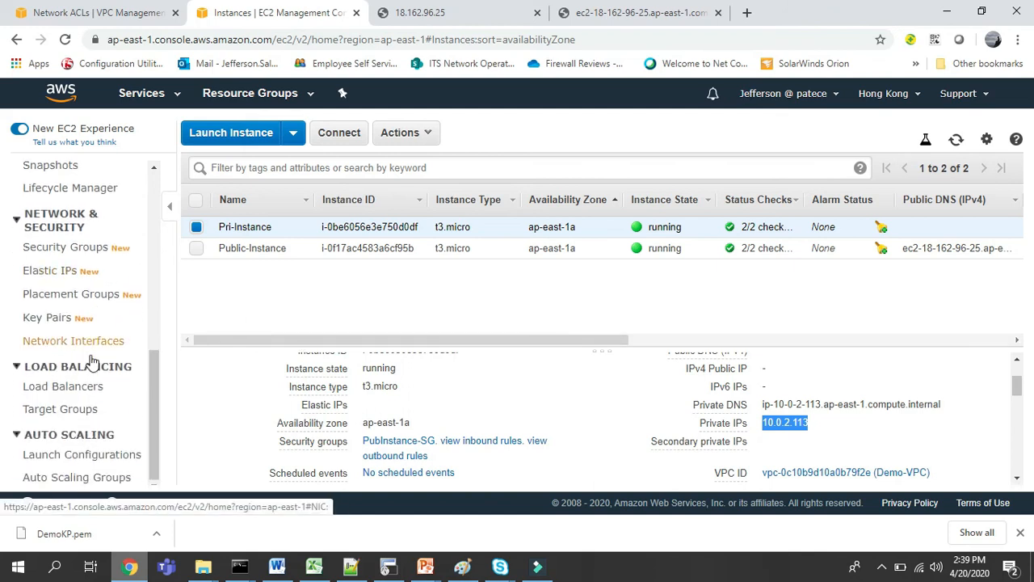
{"action": "scroll", "coordinate": [89, 355], "scroll_direction": "up", "scroll_amount": 7}
{"action": "scroll", "coordinate": [80, 279], "scroll_direction": "up", "scroll_amount": 2}
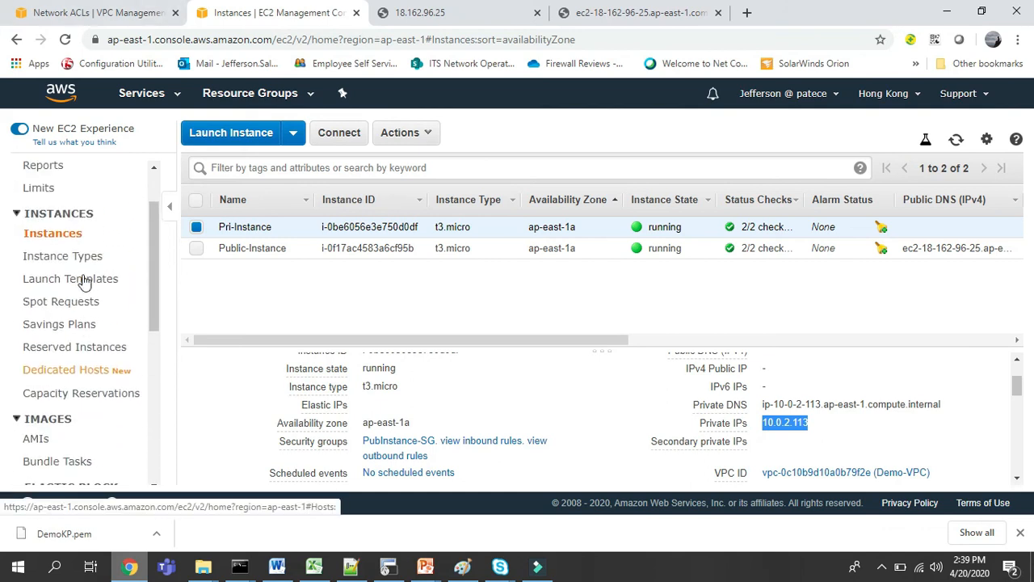
{"action": "scroll", "coordinate": [15, 428], "scroll_direction": "down", "scroll_amount": 3}
{"action": "scroll", "coordinate": [62, 404], "scroll_direction": "down", "scroll_amount": 3}
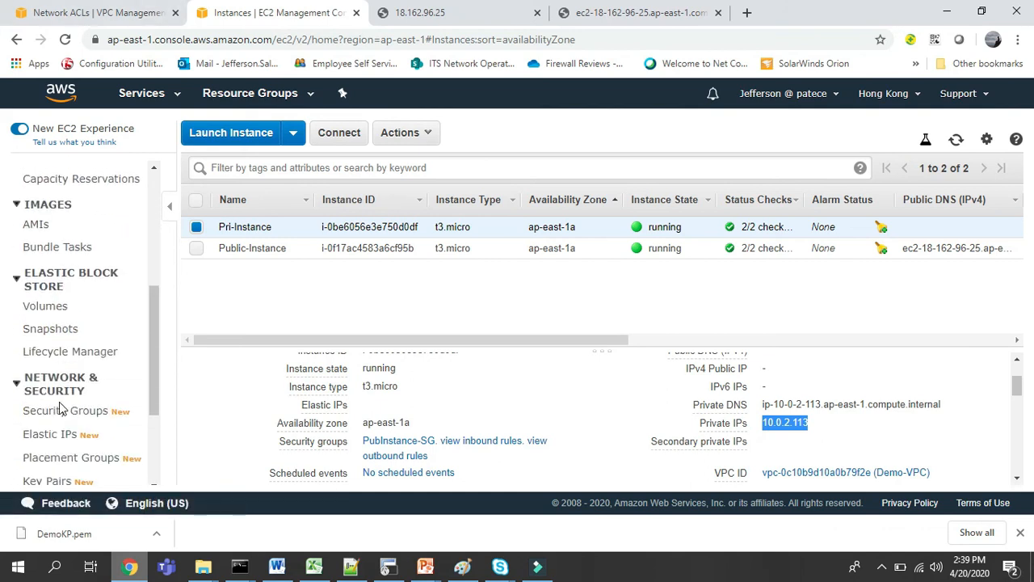
{"action": "left_click", "coordinate": [58, 365]}
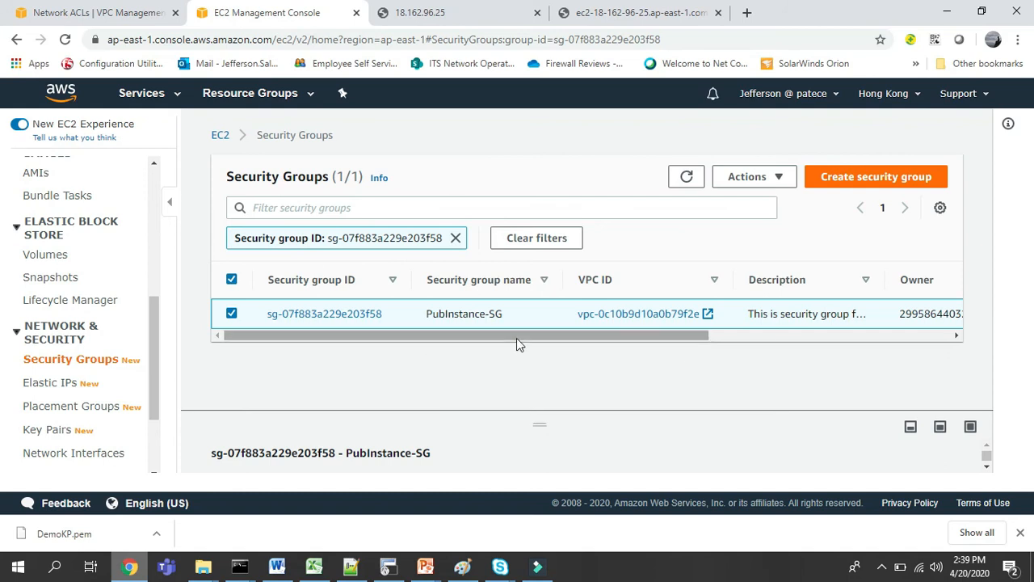
{"action": "left_click", "coordinate": [342, 313]}
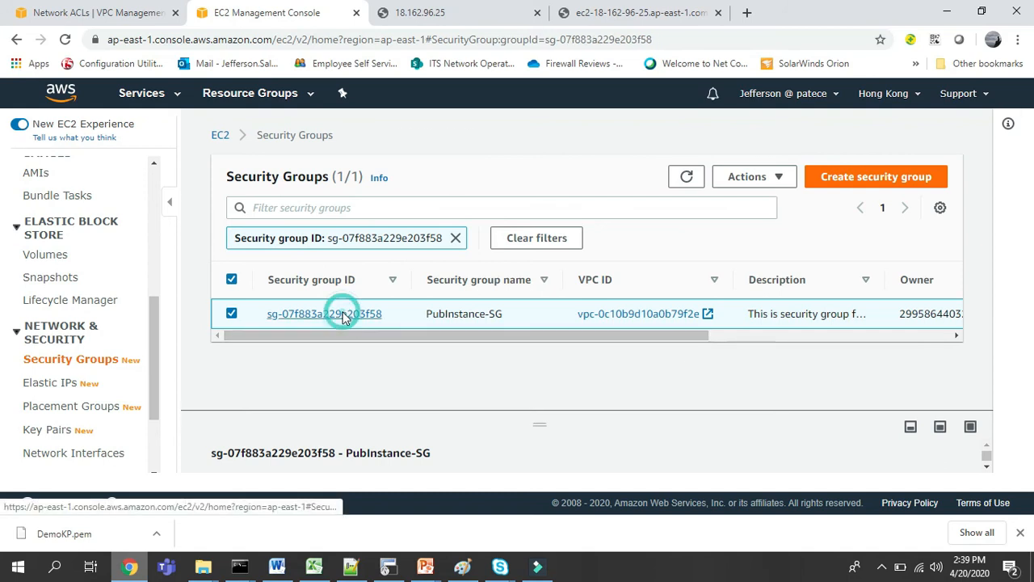
{"action": "scroll", "coordinate": [386, 337], "scroll_direction": "down", "scroll_amount": 2}
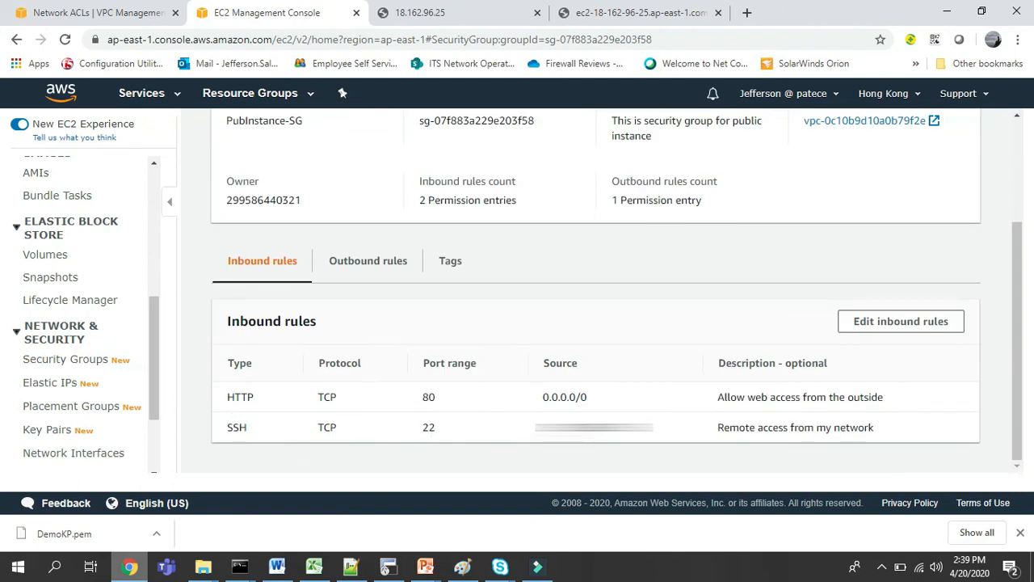
{"action": "left_click_drag", "start_coordinate": [543, 425], "coordinate": [649, 430]}
Add a new SSH inbound rule with source 10.0.0.0/16.
{"action": "left_click", "coordinate": [588, 458]}
{"action": "left_click", "coordinate": [884, 320]}
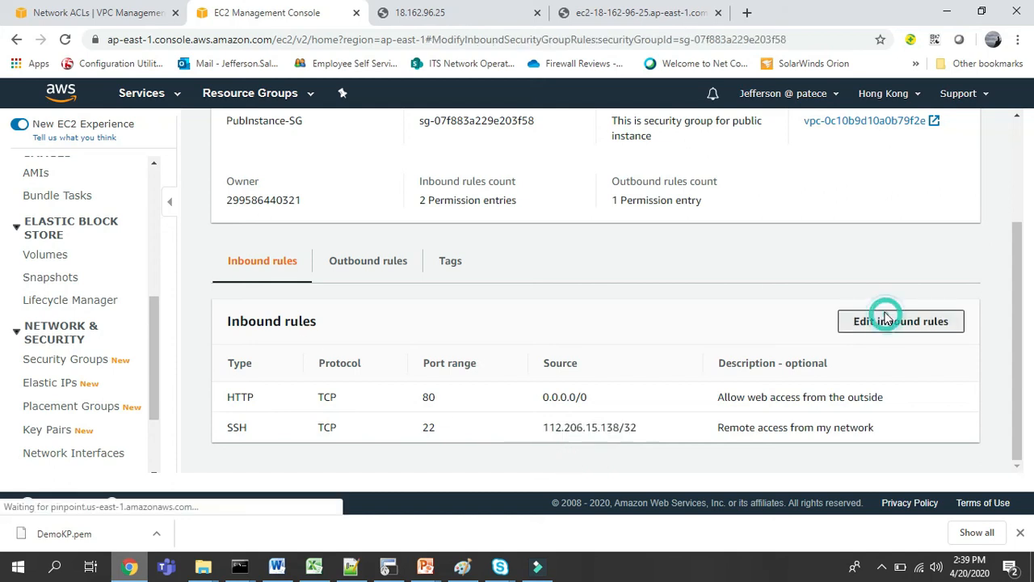
{"action": "scroll", "coordinate": [181, 425], "scroll_direction": "down", "scroll_amount": 3}
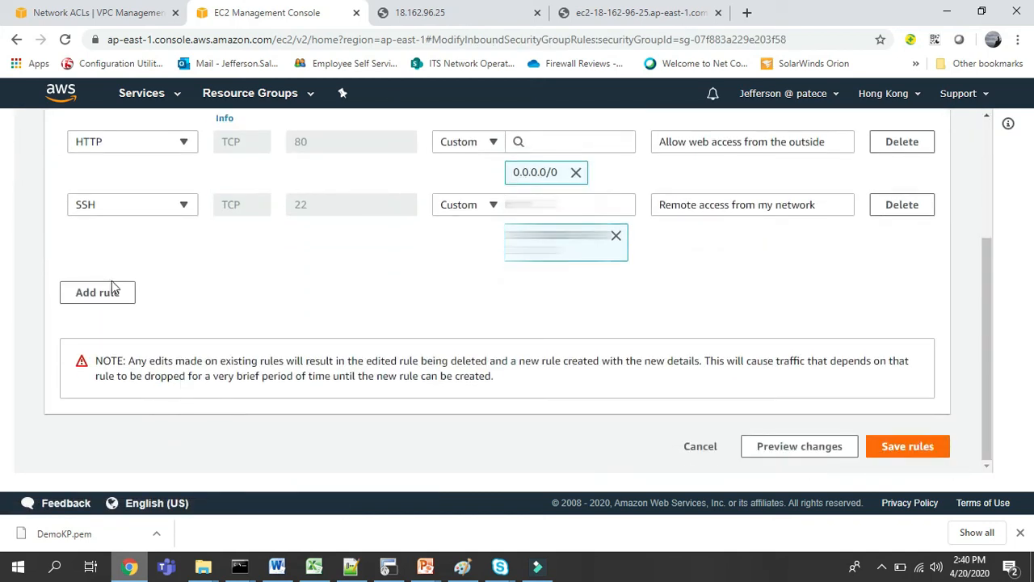
{"action": "left_click", "coordinate": [117, 298]}
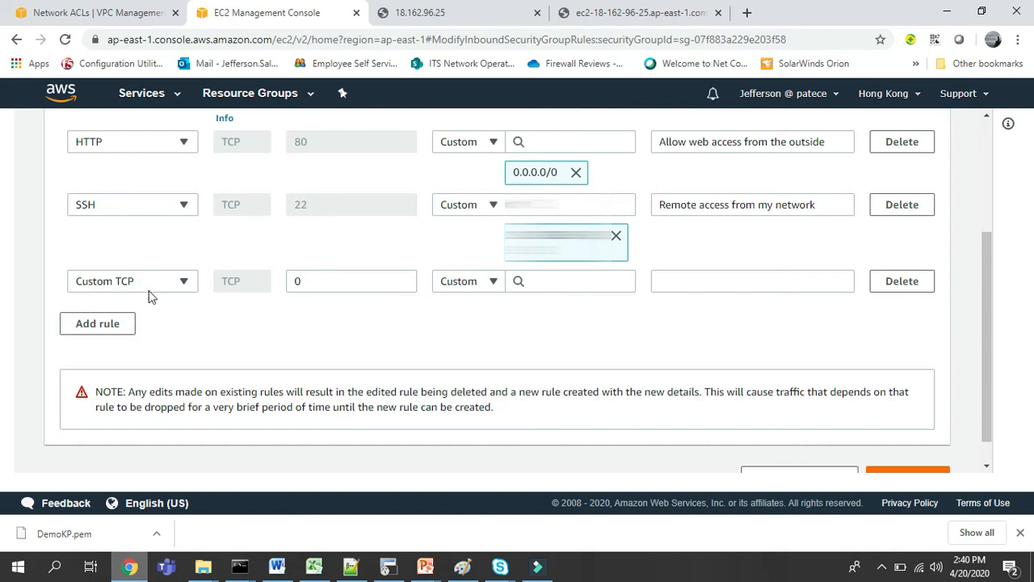
{"action": "left_click", "coordinate": [146, 289]}
{"action": "scroll", "coordinate": [132, 363], "scroll_direction": "down", "scroll_amount": 3}
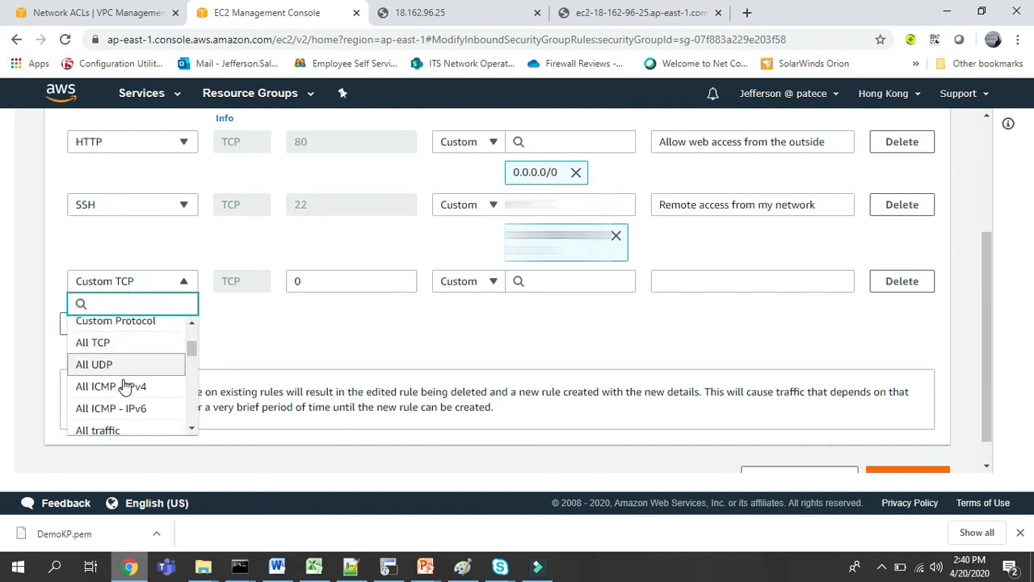
{"action": "left_click", "coordinate": [120, 394]}
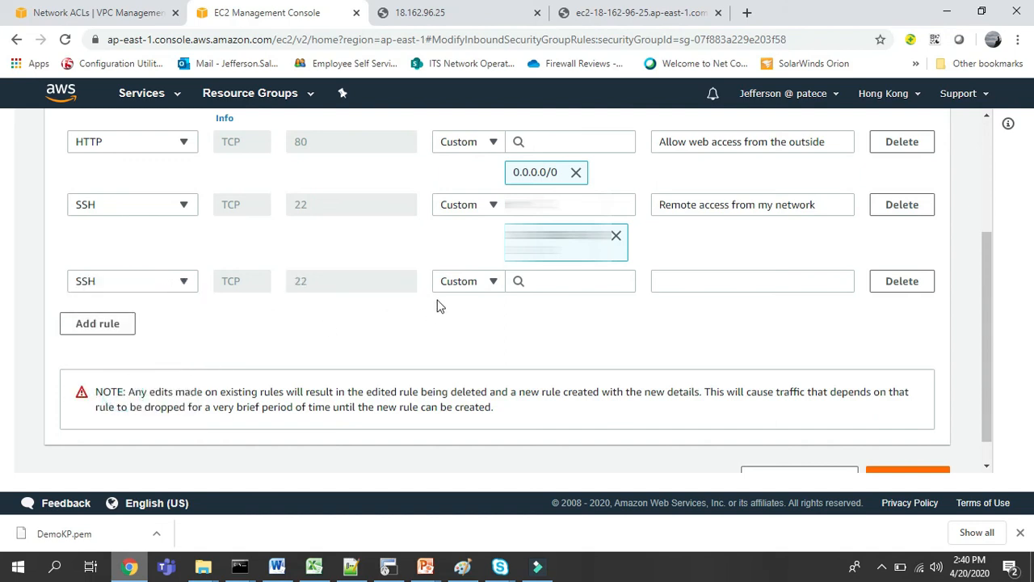
{"action": "left_click", "coordinate": [553, 284]}
{"action": "type", "text": "10"}
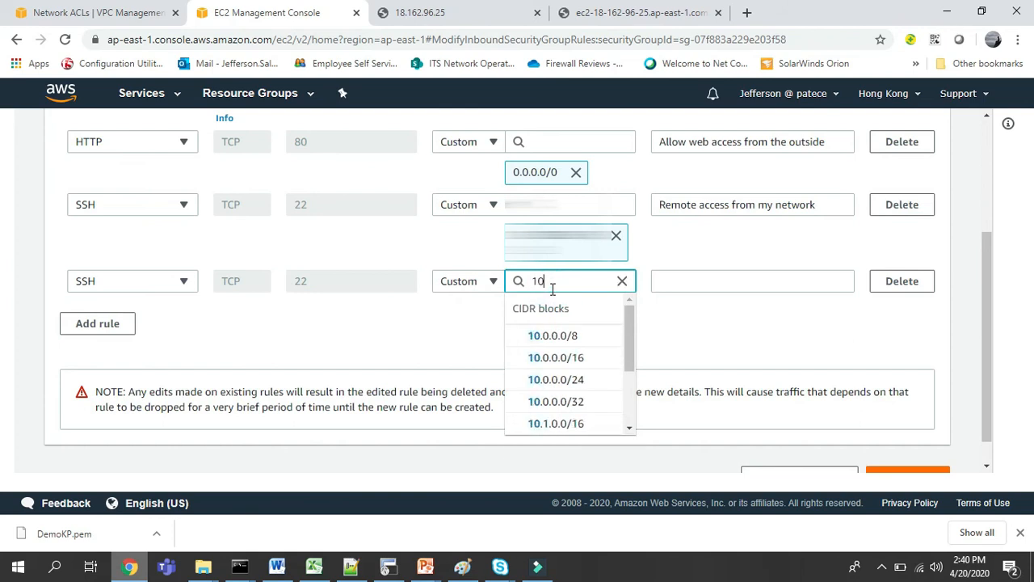
{"action": "type", "text": ".0.0.0/1"}
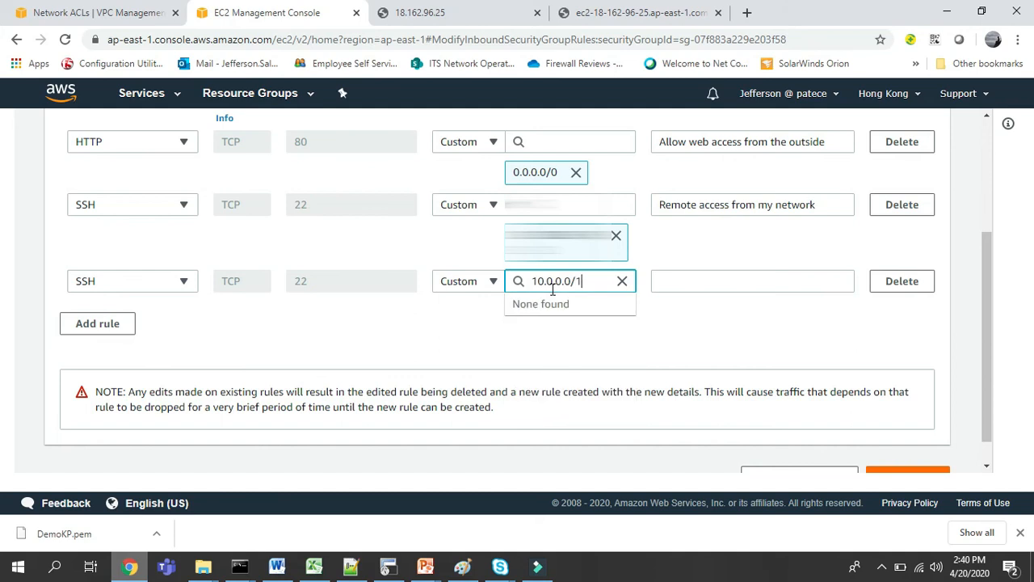
{"action": "type", "text": "6"}
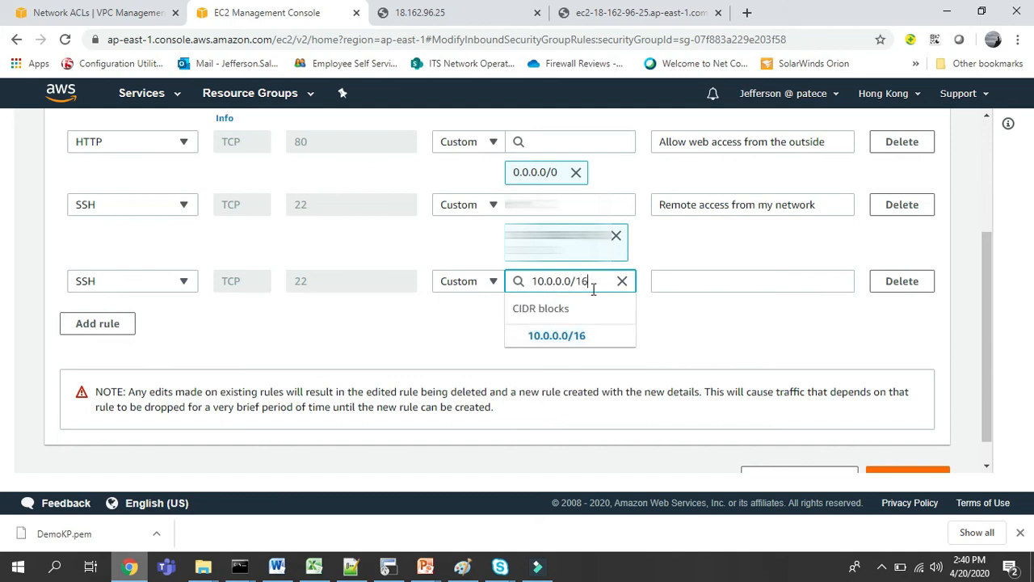
{"action": "left_click", "coordinate": [588, 336]}
Describe the rule as 'Remote access from VPC network' and save the inbound rules.
{"action": "left_click", "coordinate": [695, 276]}
{"action": "type", "text": "Remo"}
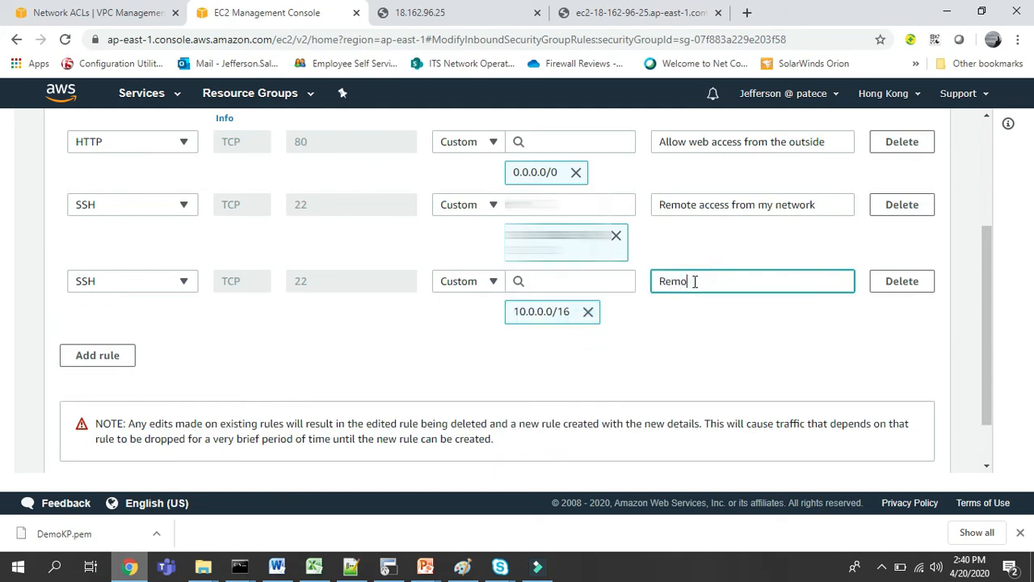
{"action": "type", "text": "te acess from"}
{"action": "key", "text": "BackSpace"}
{"action": "key", "text": "BackSpace"}
{"action": "key", "text": "BackSpace"}
{"action": "key", "text": "BackSpace"}
{"action": "key", "text": "BackSpace"}
{"action": "key", "text": "BackSpace"}
{"action": "key", "text": "BackSpace"}
{"action": "key", "text": "BackSpace"}
{"action": "key", "text": "BackSpace"}
{"action": "type", "text": "cess from "}
{"action": "type", "text": "netw"}
{"action": "key", "text": "BackSpace"}
{"action": "key", "text": "BackSpace"}
{"action": "key", "text": "BackSpace"}
{"action": "type", "text": "VPC network"}
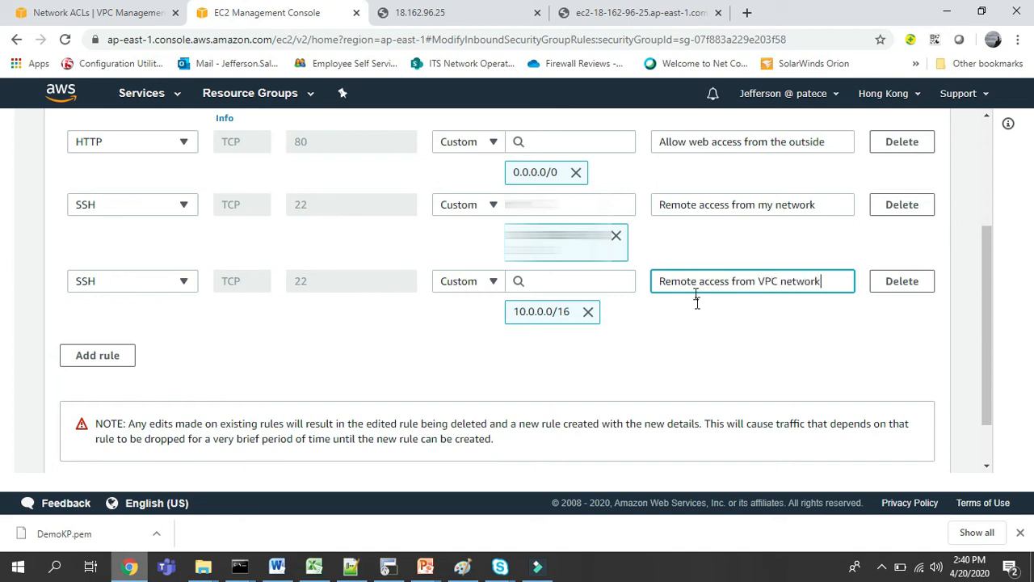
{"action": "scroll", "coordinate": [724, 374], "scroll_direction": "down", "scroll_amount": 2}
{"action": "left_click", "coordinate": [891, 447]}
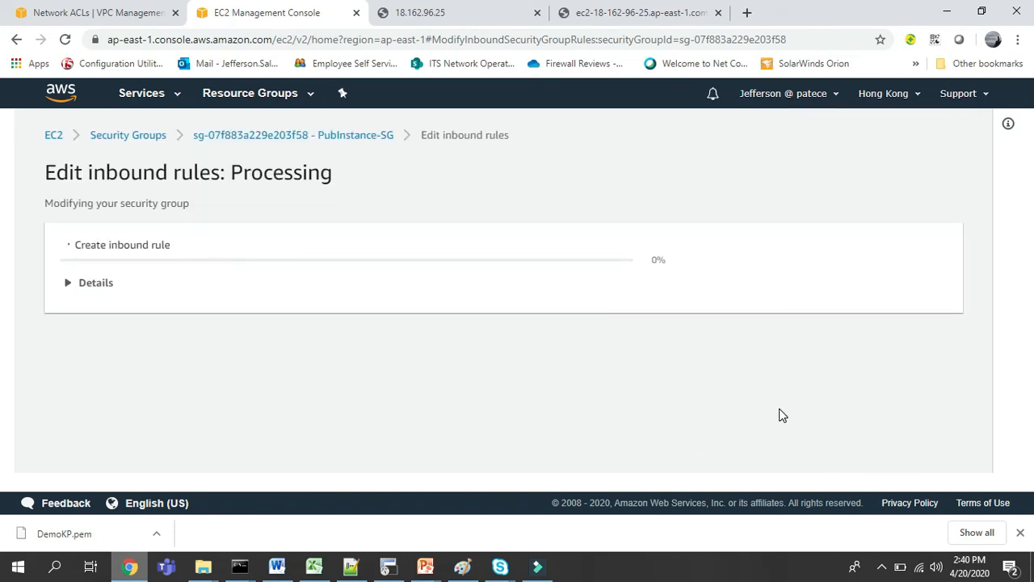
Check the security group's outbound rules, then return to the inbound rules list.
{"action": "scroll", "coordinate": [780, 415], "scroll_direction": "down", "scroll_amount": 3}
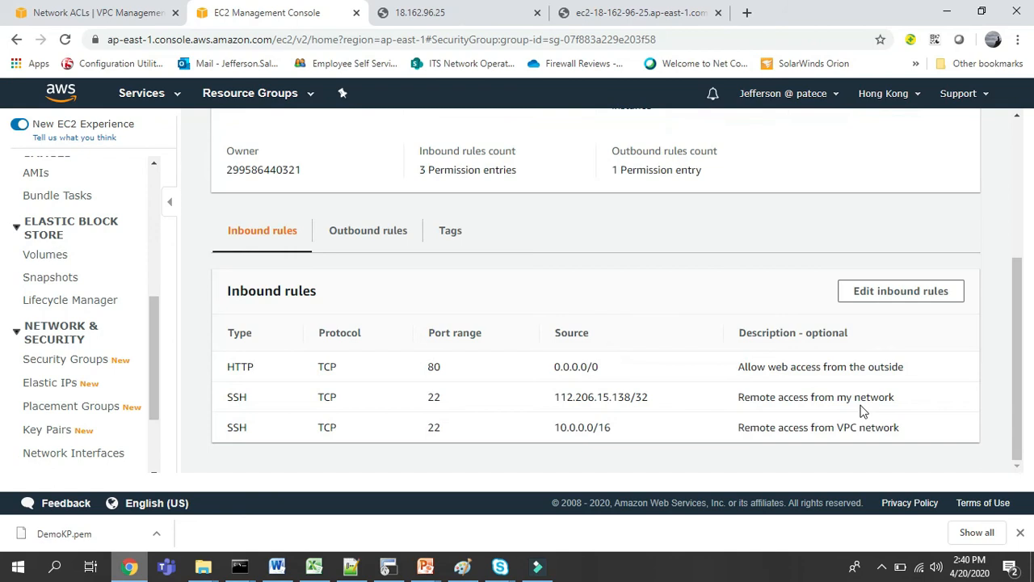
{"action": "scroll", "coordinate": [860, 406], "scroll_direction": "up", "scroll_amount": 4}
{"action": "scroll", "coordinate": [566, 470], "scroll_direction": "down", "scroll_amount": 2}
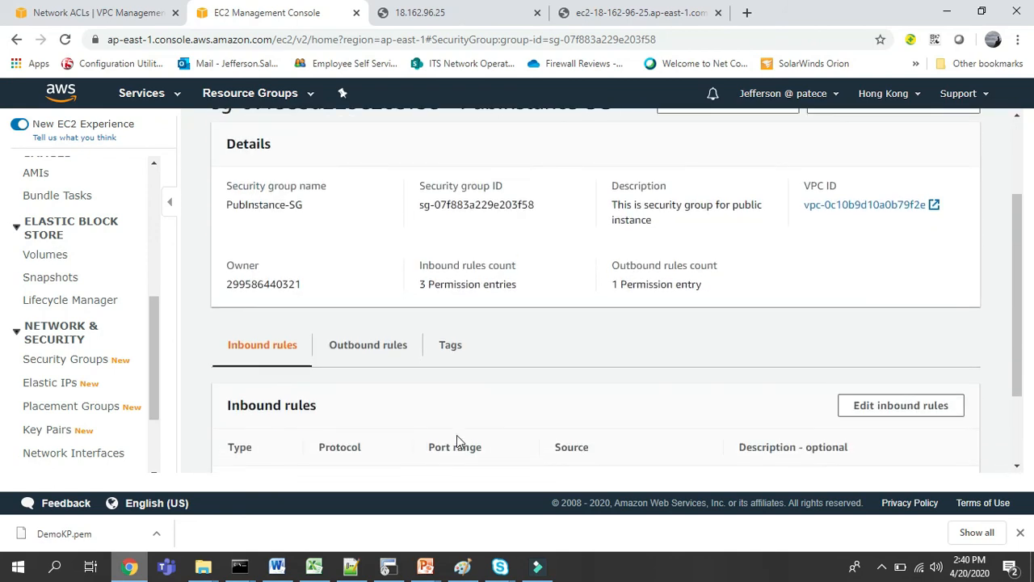
{"action": "left_click", "coordinate": [370, 353]}
{"action": "scroll", "coordinate": [323, 373], "scroll_direction": "down", "scroll_amount": 2}
{"action": "scroll", "coordinate": [321, 371], "scroll_direction": "up", "scroll_amount": 1}
{"action": "scroll", "coordinate": [321, 372], "scroll_direction": "down", "scroll_amount": 1}
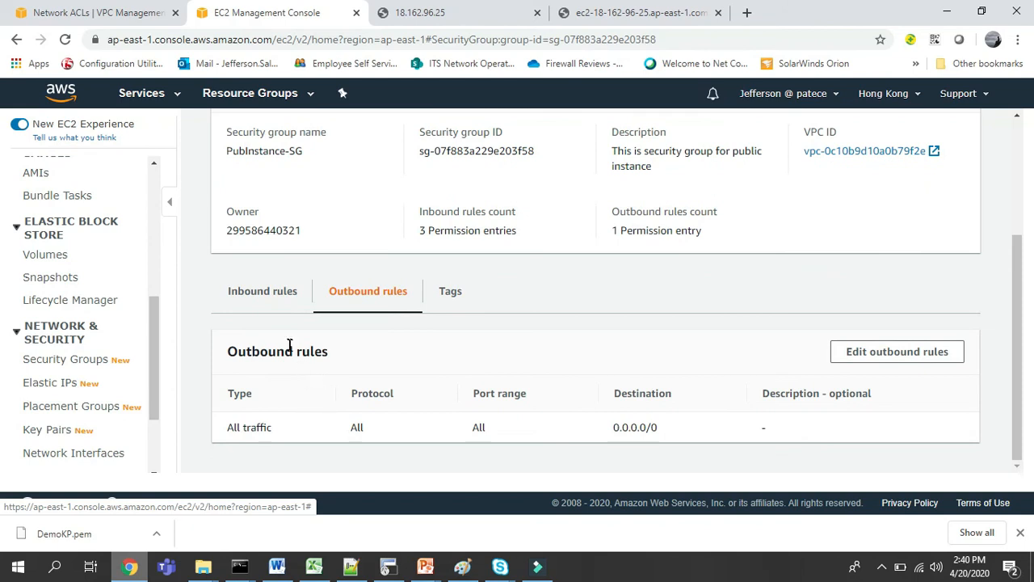
{"action": "scroll", "coordinate": [289, 345], "scroll_direction": "up", "scroll_amount": 1}
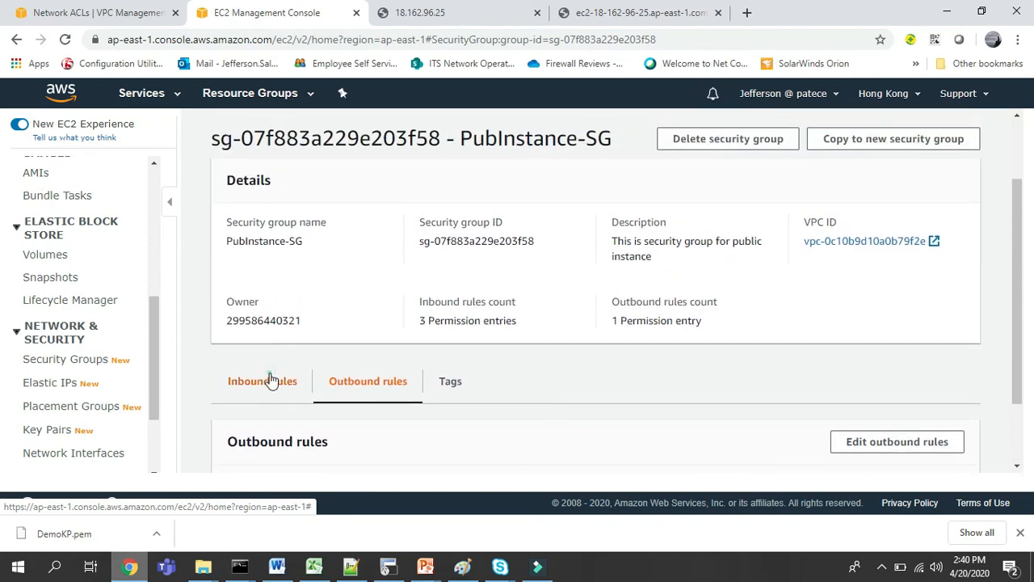
{"action": "left_click", "coordinate": [271, 380]}
SSH into private instance 10.0.2.113 with DemoKP.pem, accepting its host key with yes.
{"action": "mouse_move", "coordinate": [240, 565]}
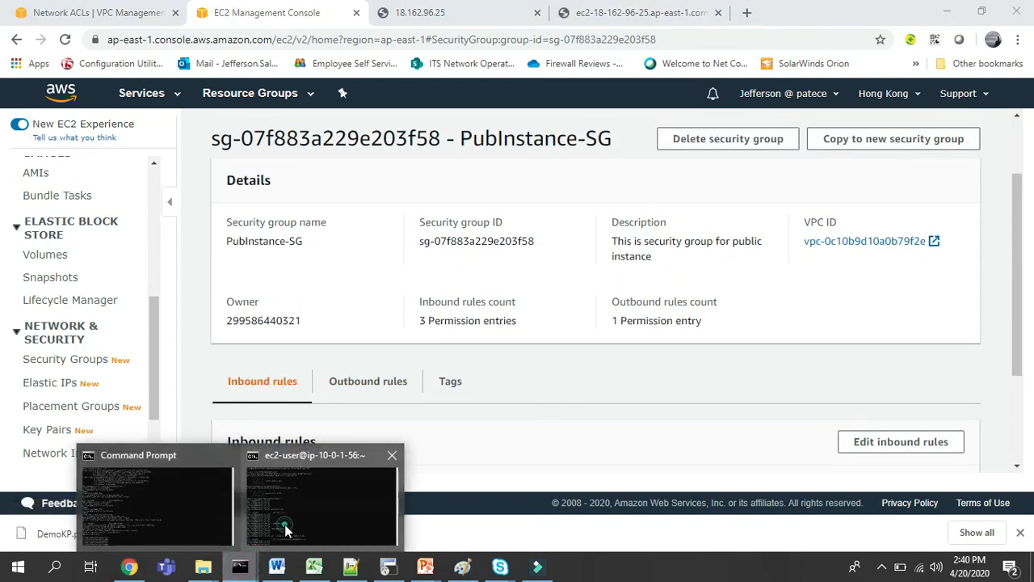
{"action": "left_click", "coordinate": [284, 527]}
{"action": "key", "text": "Up"}
{"action": "key", "text": "Return"}
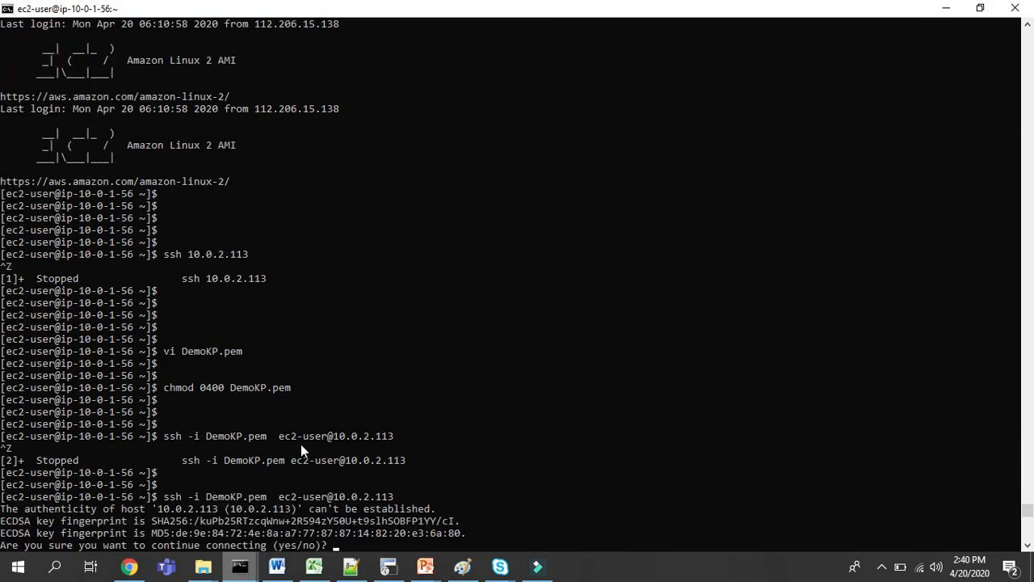
{"action": "type", "text": "yes"}
{"action": "key", "text": "Return"}
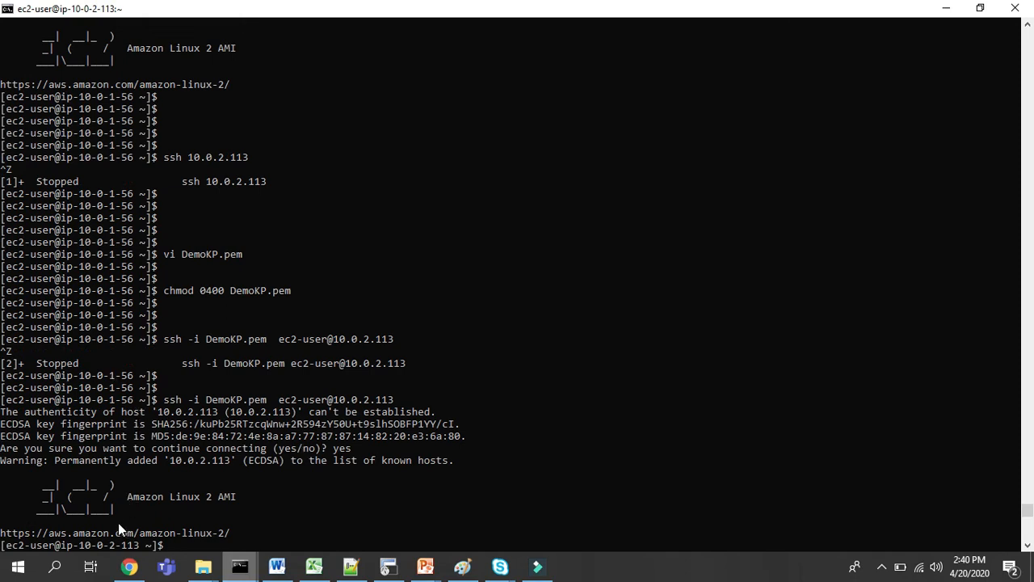
{"action": "left_click_drag", "start_coordinate": [79, 544], "coordinate": [139, 547]}
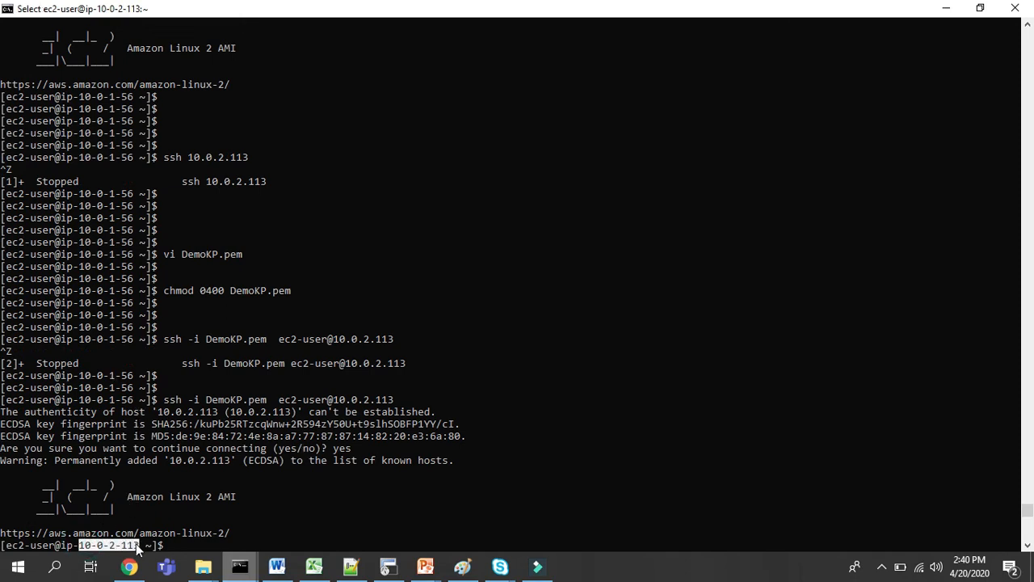
{"action": "left_click", "coordinate": [234, 523]}
{"action": "key", "text": "Return"}
{"action": "key", "text": "Return"}
Run whoami and ping google.com, suspending the unanswered ping with Ctrl+Z.
{"action": "type", "text": "whoami"}
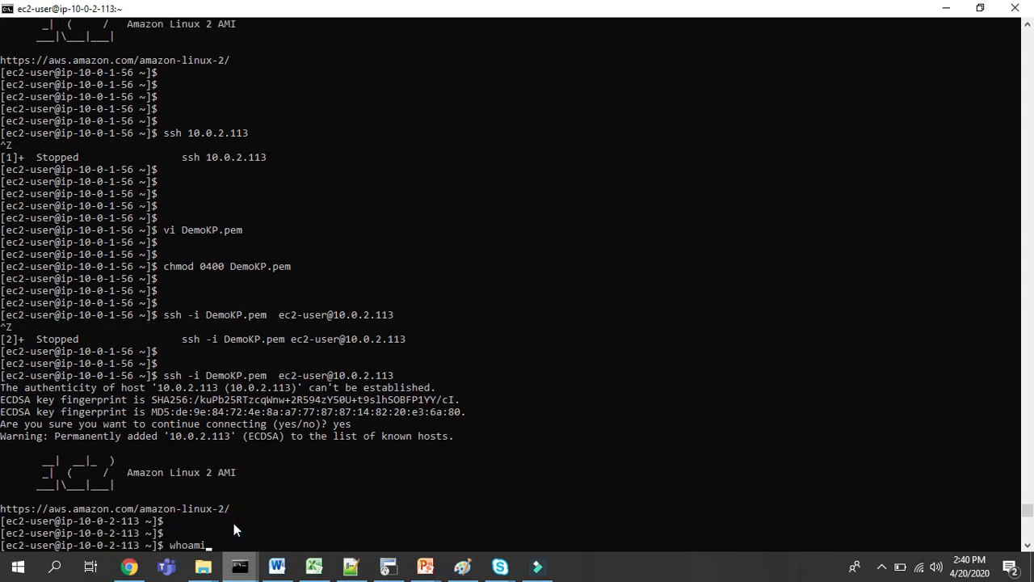
{"action": "key", "text": "Return"}
{"action": "type", "text": "ping google.com"}
{"action": "key", "text": "Return"}
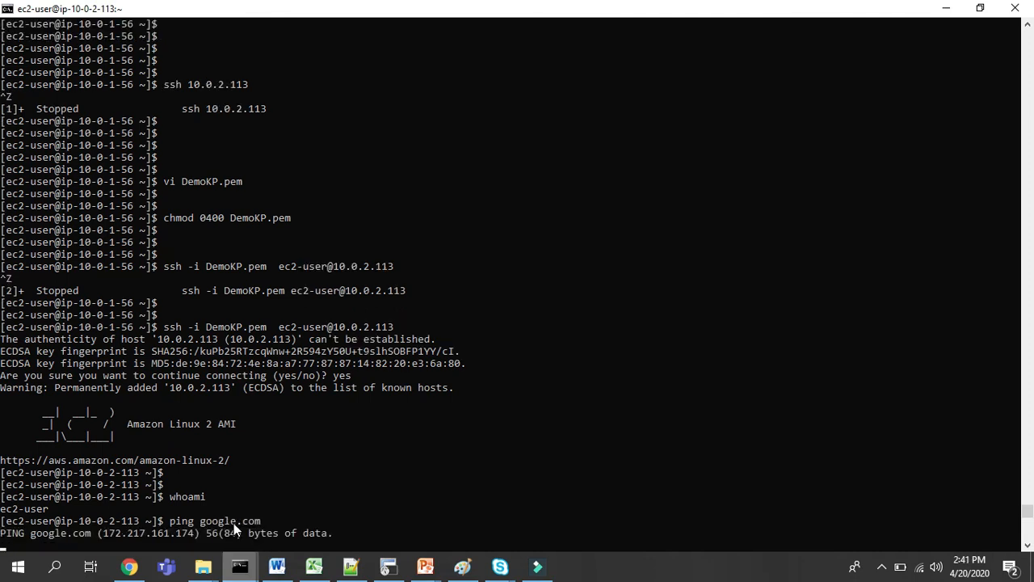
{"action": "key", "text": "ctrl+z"}
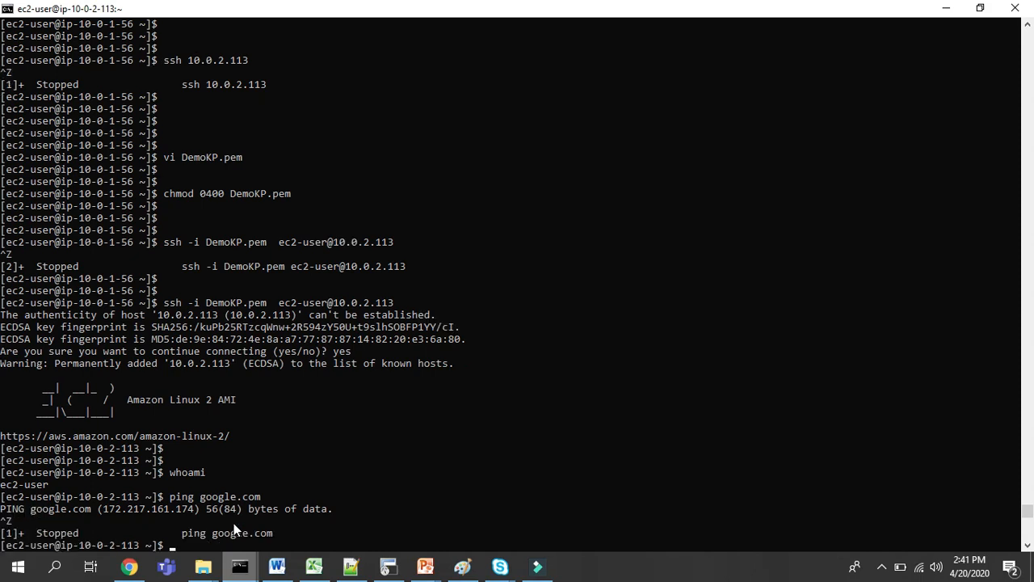
{"action": "key", "text": "Return"}
{"action": "key", "text": "Return"}
{"action": "key", "text": "Return"}
{"action": "key", "text": "Return"}
{"action": "key", "text": "Return"}
{"action": "key", "text": "Return"}
{"action": "key", "text": "Return"}
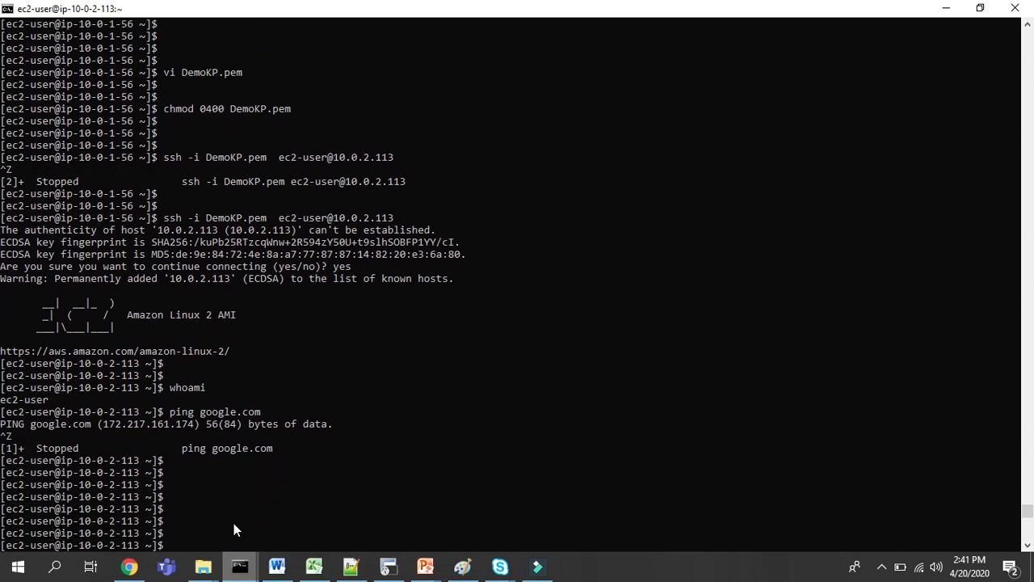
{"action": "key", "text": "Return"}
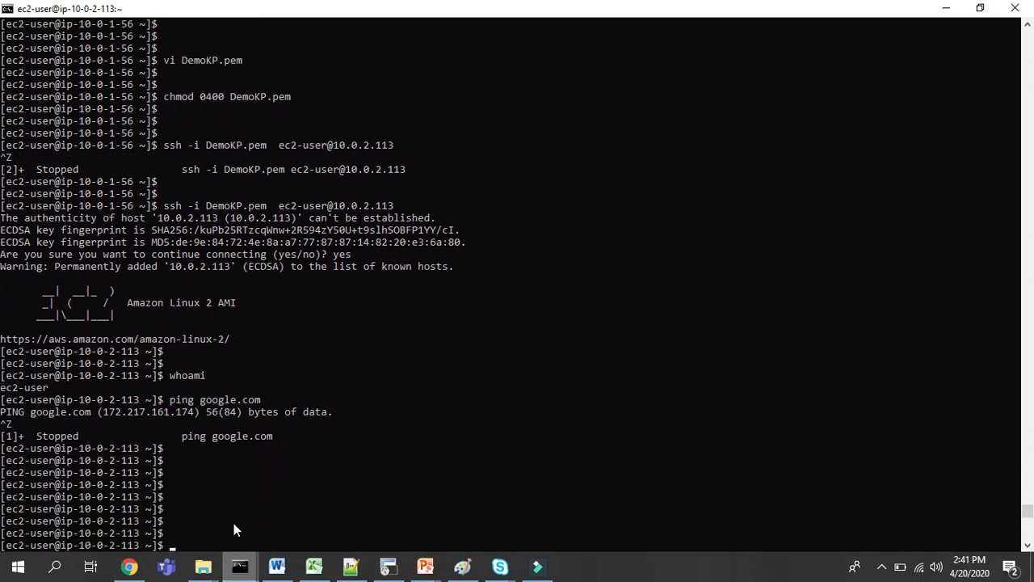
From the empty NAT Gateways list in the VPC console, begin creating a new NAT gateway.
{"action": "left_click", "coordinate": [946, 9]}
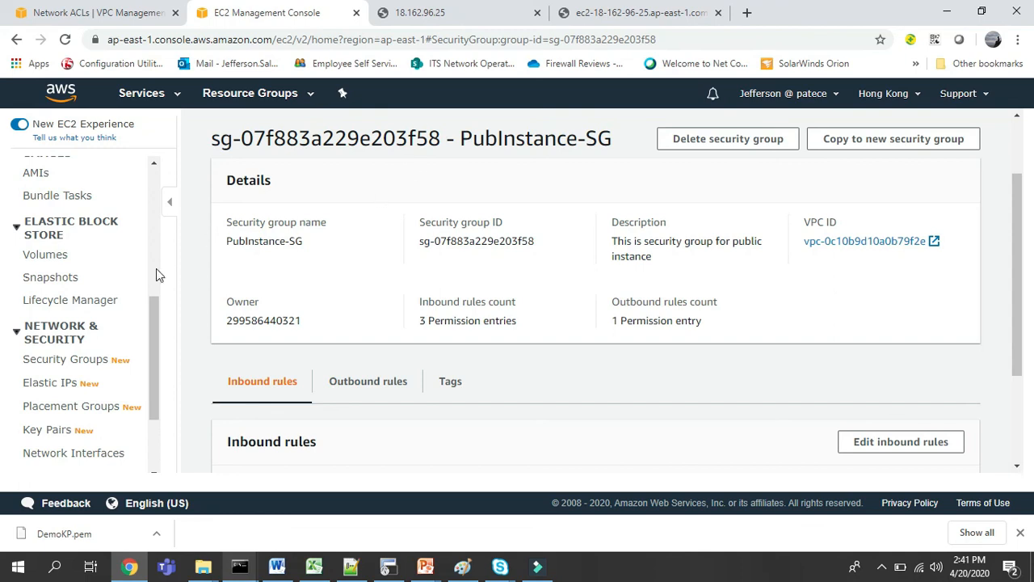
{"action": "scroll", "coordinate": [81, 311], "scroll_direction": "down", "scroll_amount": 1}
{"action": "scroll", "coordinate": [80, 312], "scroll_direction": "down", "scroll_amount": 1}
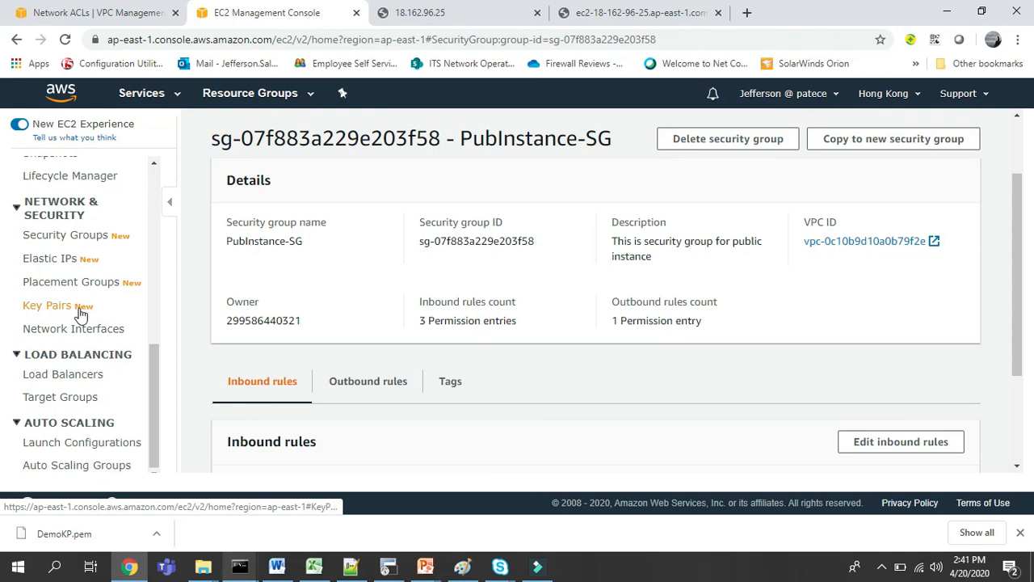
{"action": "scroll", "coordinate": [81, 316], "scroll_direction": "up", "scroll_amount": 5}
{"action": "left_click", "coordinate": [77, 15]}
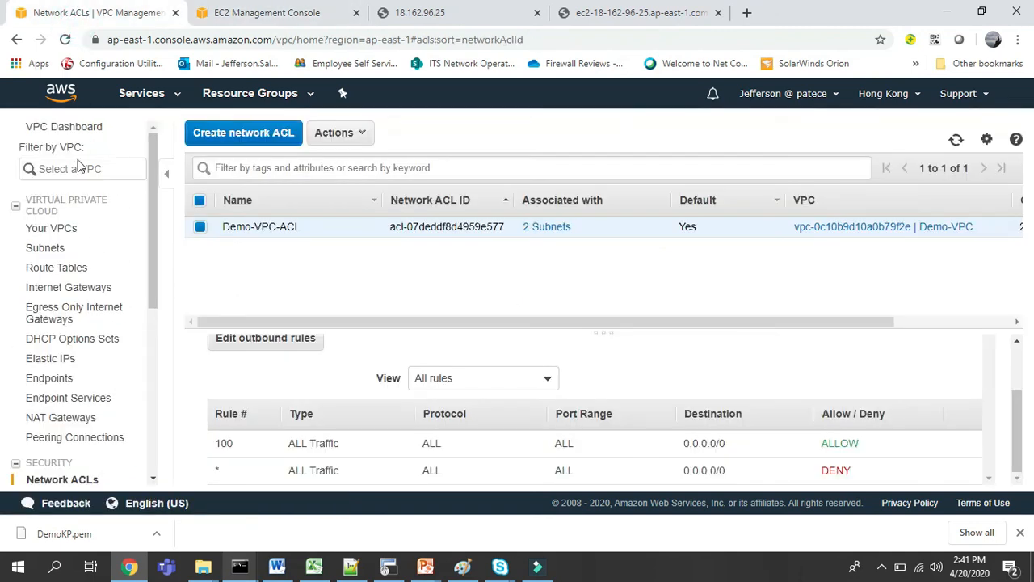
{"action": "scroll", "coordinate": [57, 340], "scroll_direction": "down", "scroll_amount": 1}
{"action": "left_click", "coordinate": [53, 327]}
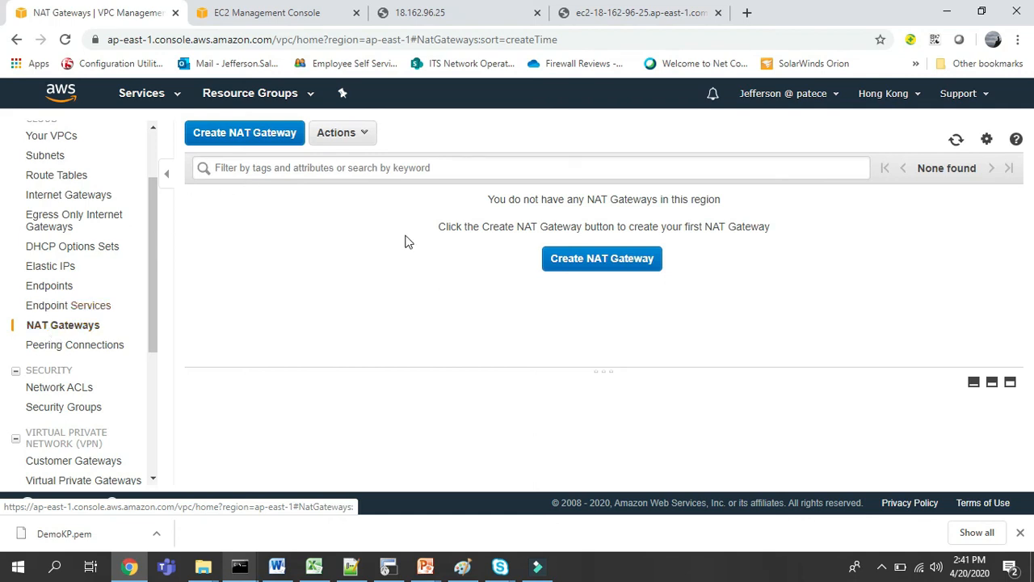
{"action": "left_click", "coordinate": [547, 258]}
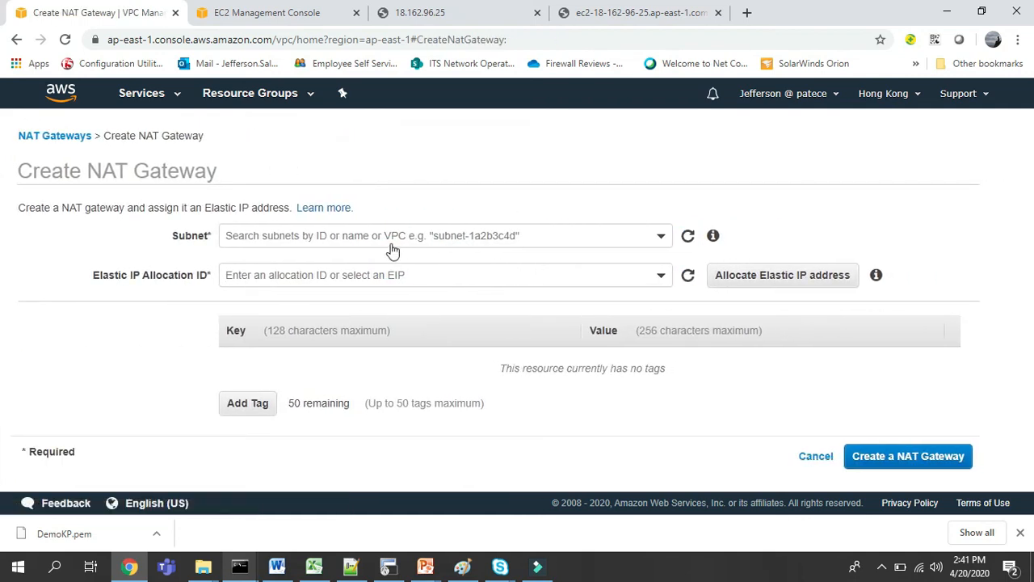
Create a NAT gateway in subnet Demo-PubSub with a freshly allocated Elastic IP, then close.
{"action": "left_click", "coordinate": [393, 235]}
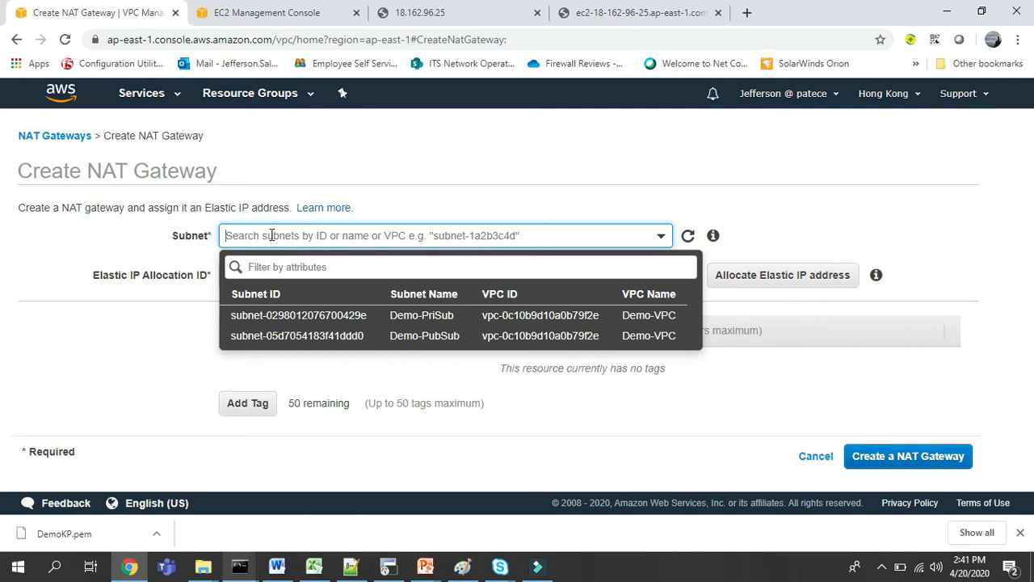
{"action": "left_click", "coordinate": [336, 335]}
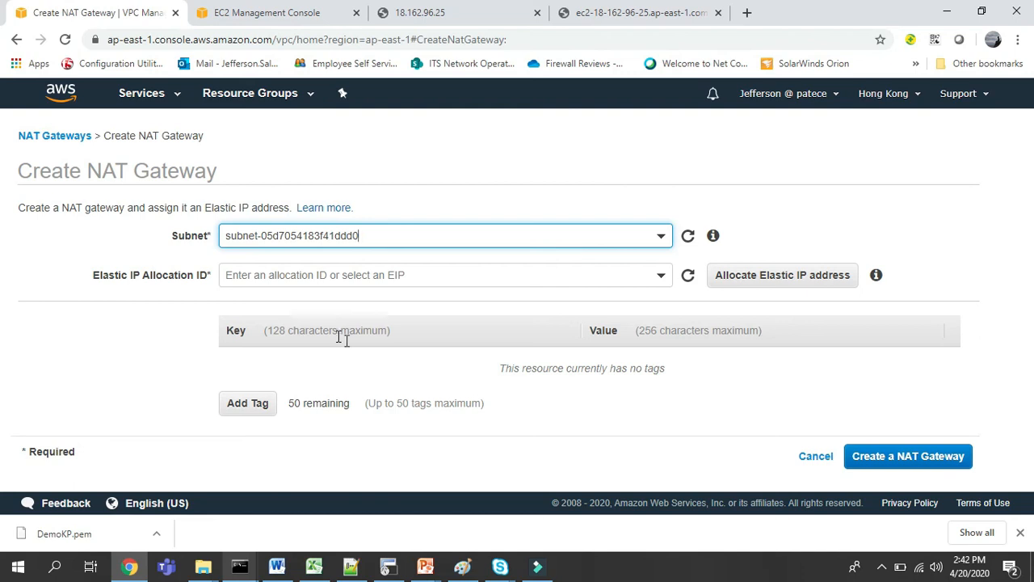
{"action": "left_click", "coordinate": [656, 276]}
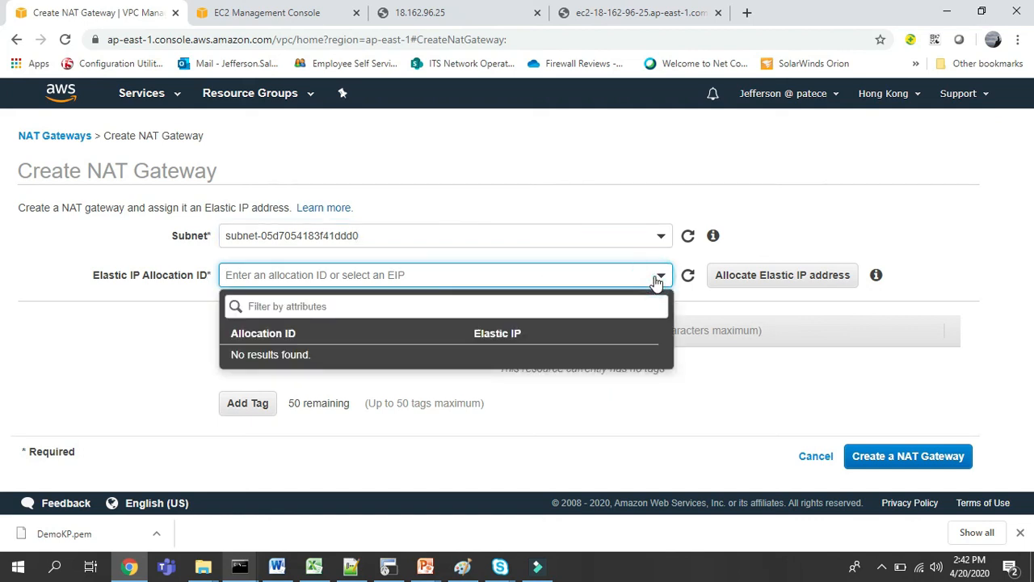
{"action": "left_click", "coordinate": [750, 278]}
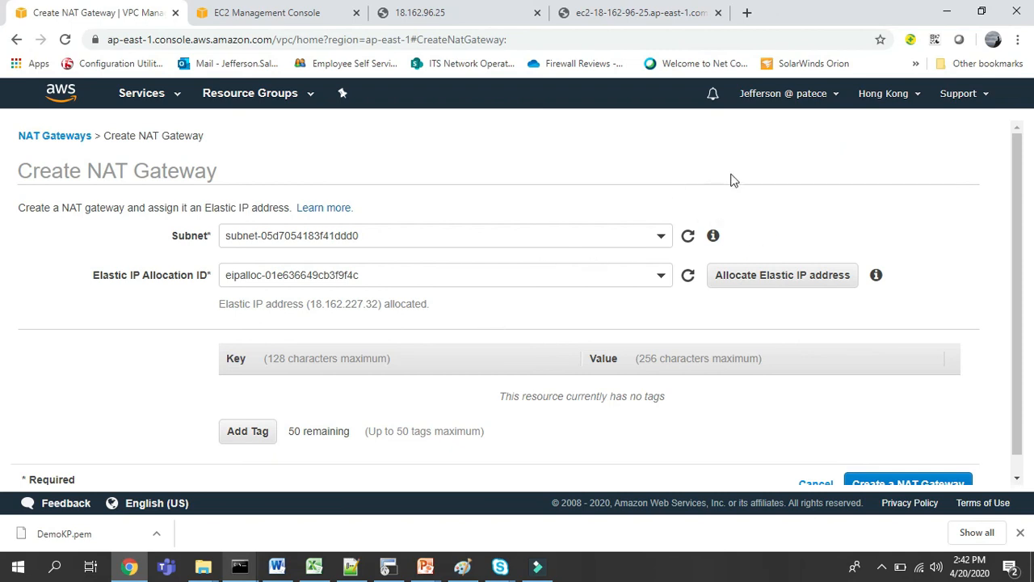
{"action": "scroll", "coordinate": [708, 231], "scroll_direction": "down", "scroll_amount": 1}
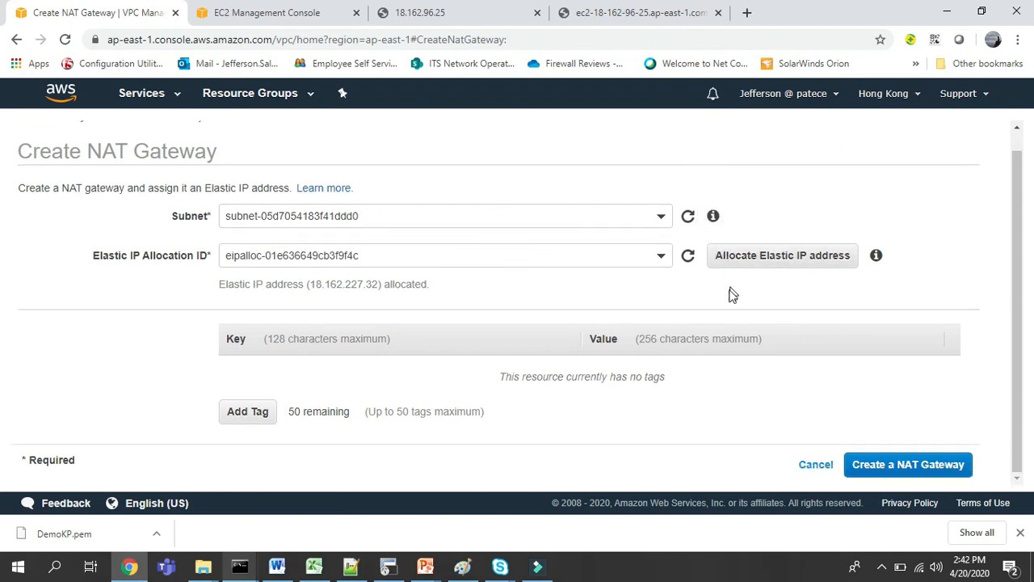
{"action": "left_click", "coordinate": [886, 475]}
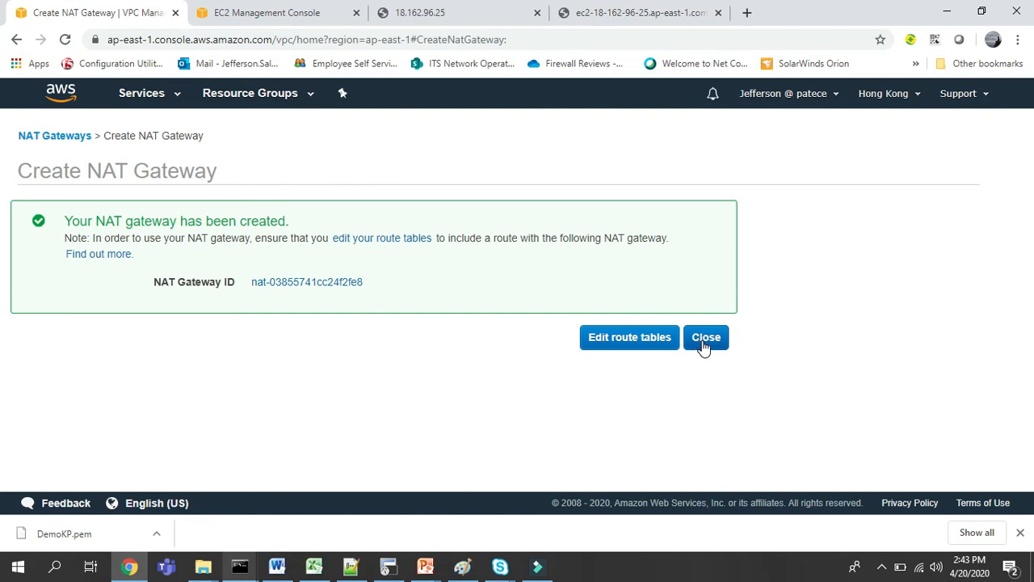
{"action": "left_click", "coordinate": [703, 341]}
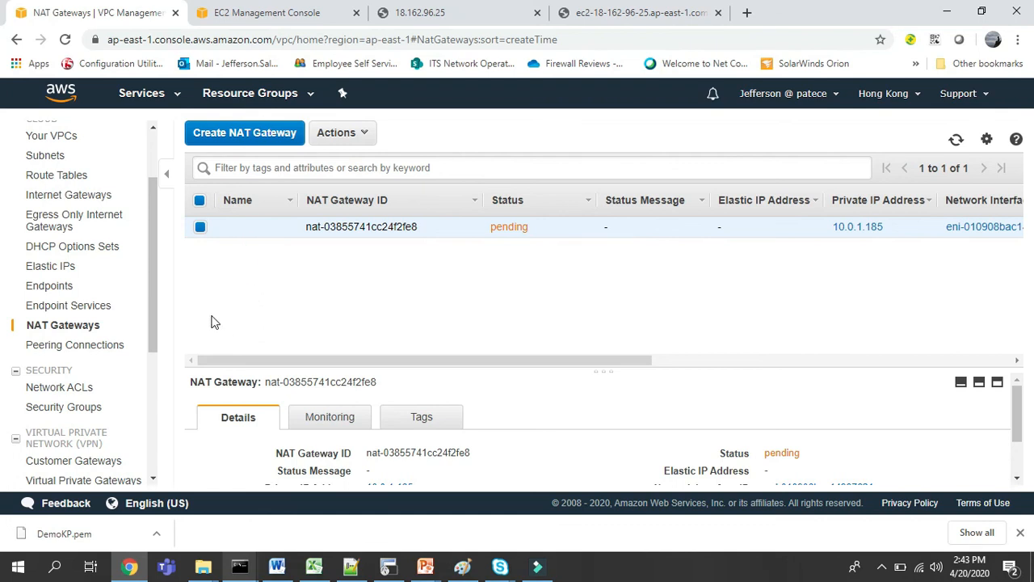
Review Pub-RT's routes, then open the route editor for Pri-RT.
{"action": "left_click_drag", "start_coordinate": [154, 288], "coordinate": [153, 245]}
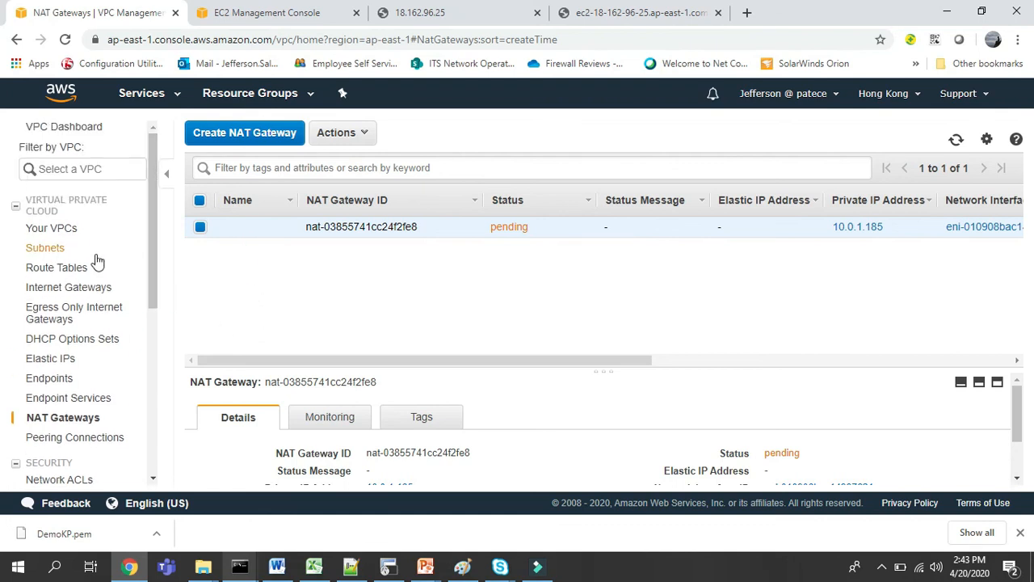
{"action": "left_click", "coordinate": [71, 267]}
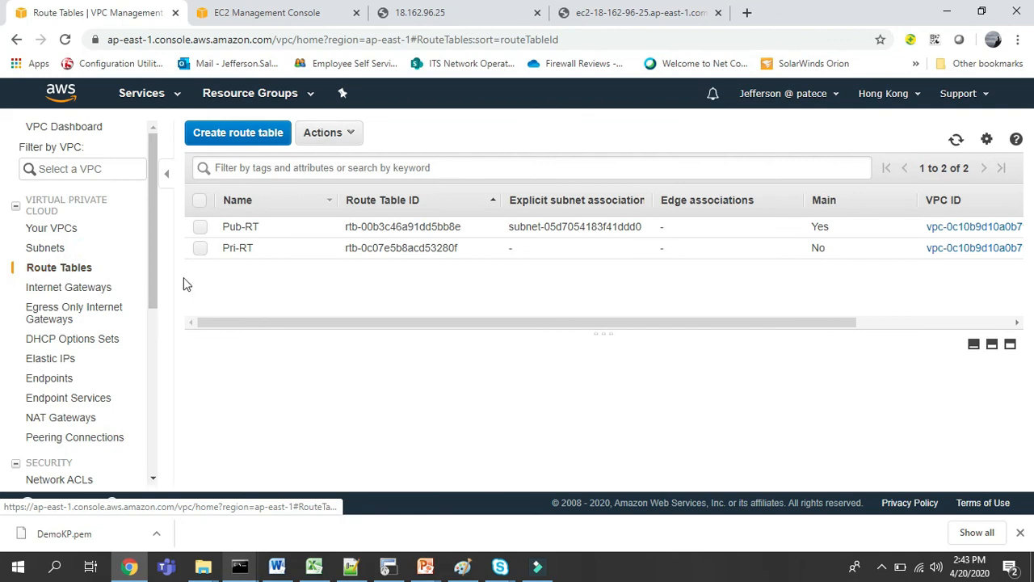
{"action": "left_click", "coordinate": [257, 228]}
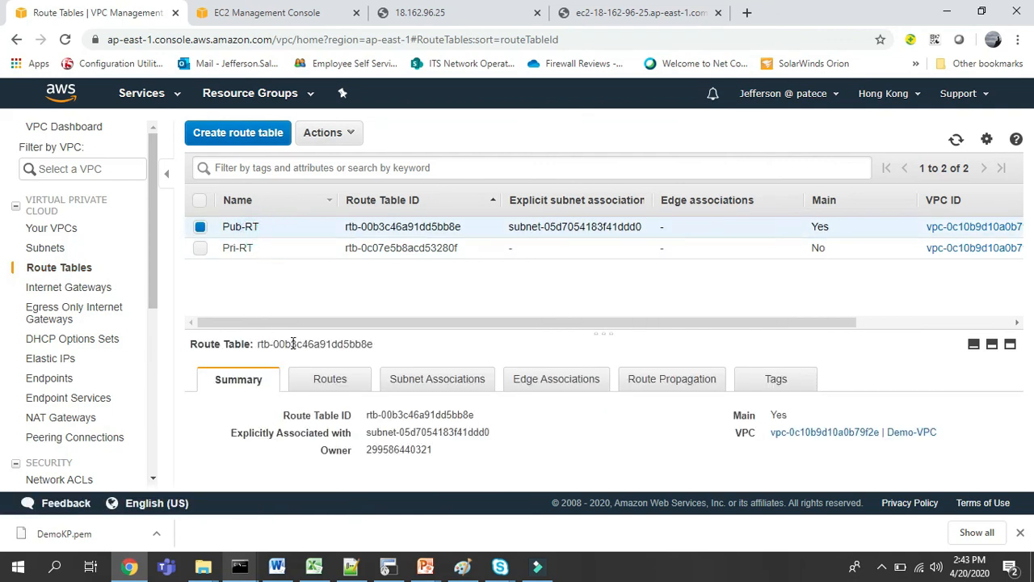
{"action": "left_click", "coordinate": [333, 384]}
{"action": "scroll", "coordinate": [355, 392], "scroll_direction": "down", "scroll_amount": 2}
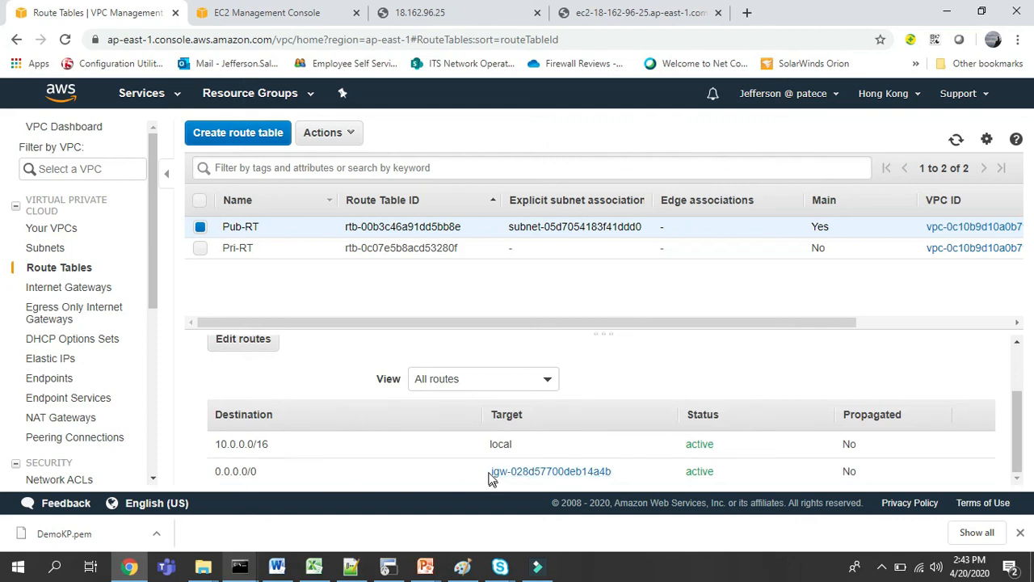
{"action": "left_click", "coordinate": [272, 254]}
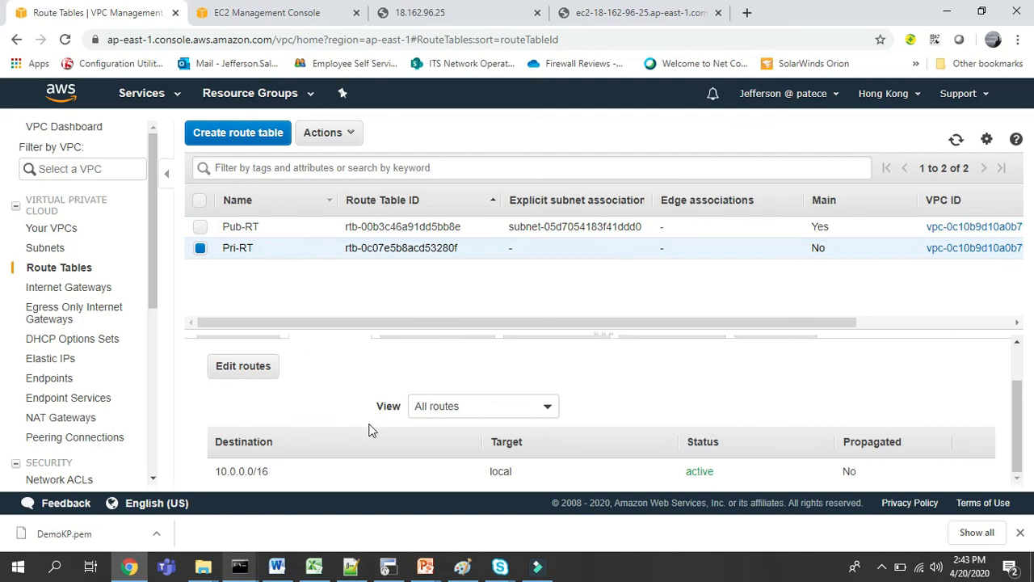
{"action": "left_click", "coordinate": [270, 365]}
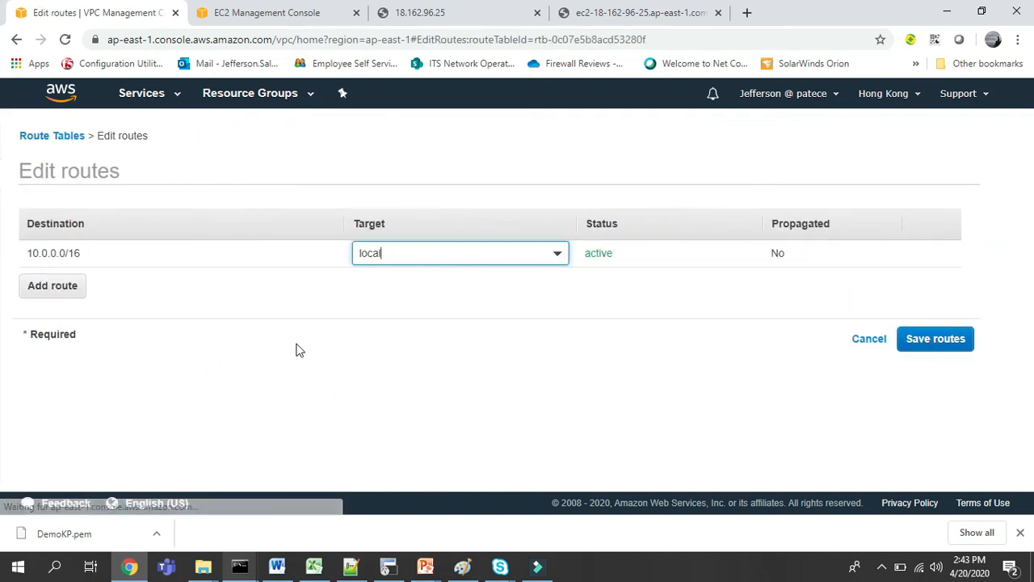
Add and save a Pri-RT route sending 0.0.0.0/0 to nat-03855741cc24f2fe8.
{"action": "left_click", "coordinate": [76, 288]}
{"action": "left_click", "coordinate": [76, 274]}
{"action": "type", "text": "0.0.0.0/0"}
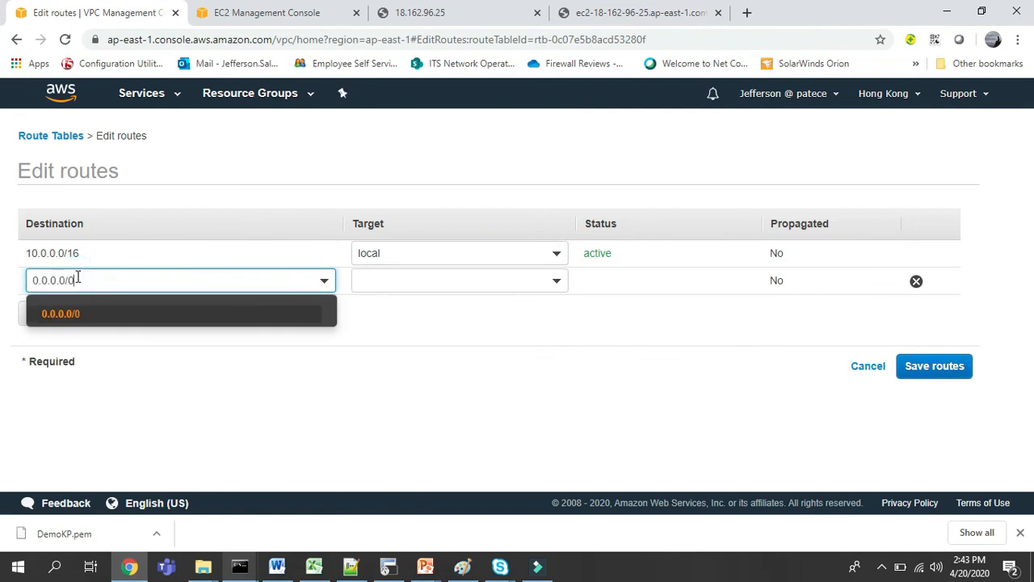
{"action": "key", "text": "Return"}
{"action": "key", "text": "BackSpace"}
{"action": "key", "text": "BackSpace"}
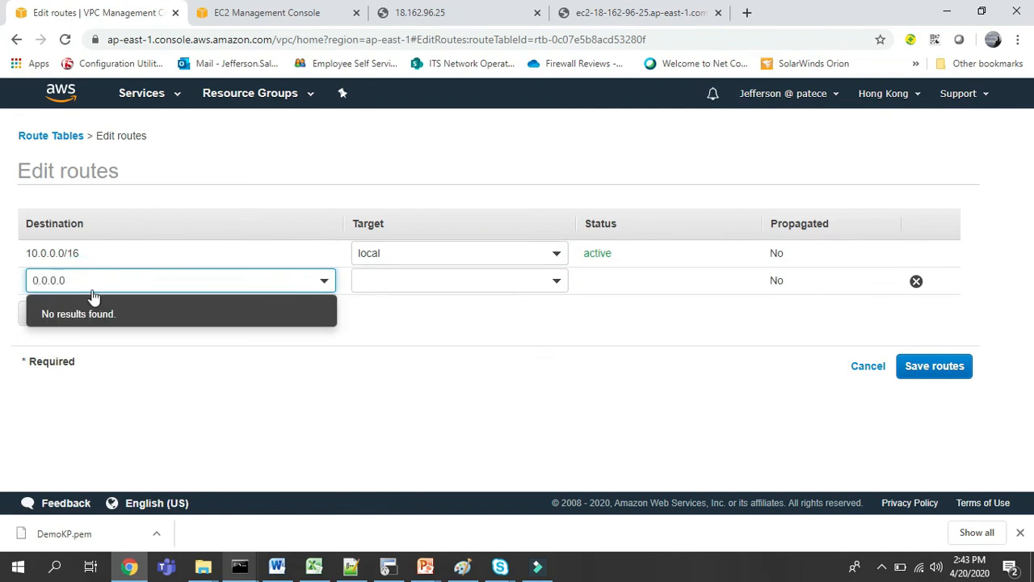
{"action": "left_click", "coordinate": [108, 322]}
{"action": "left_click", "coordinate": [399, 278]}
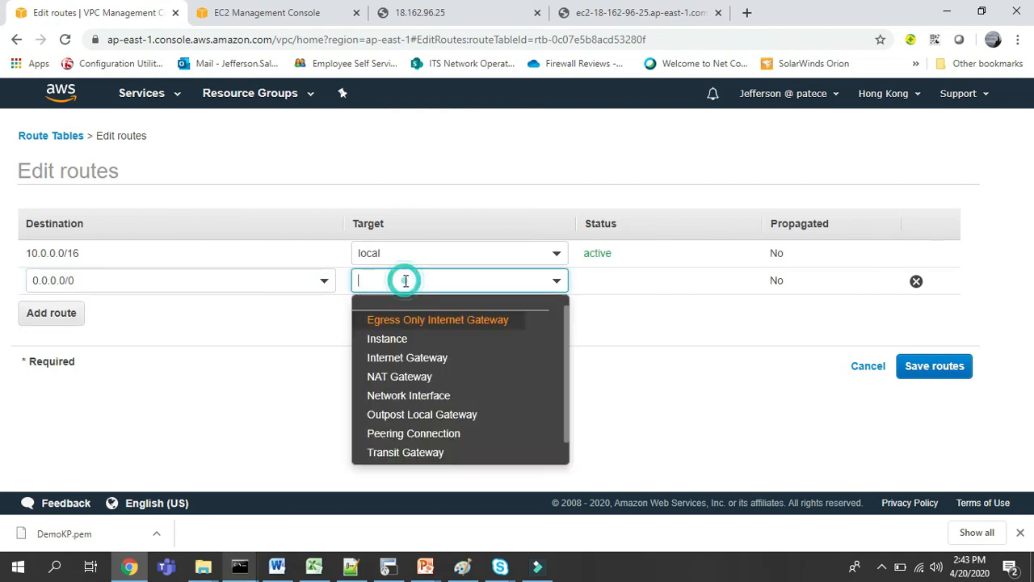
{"action": "left_click", "coordinate": [428, 377]}
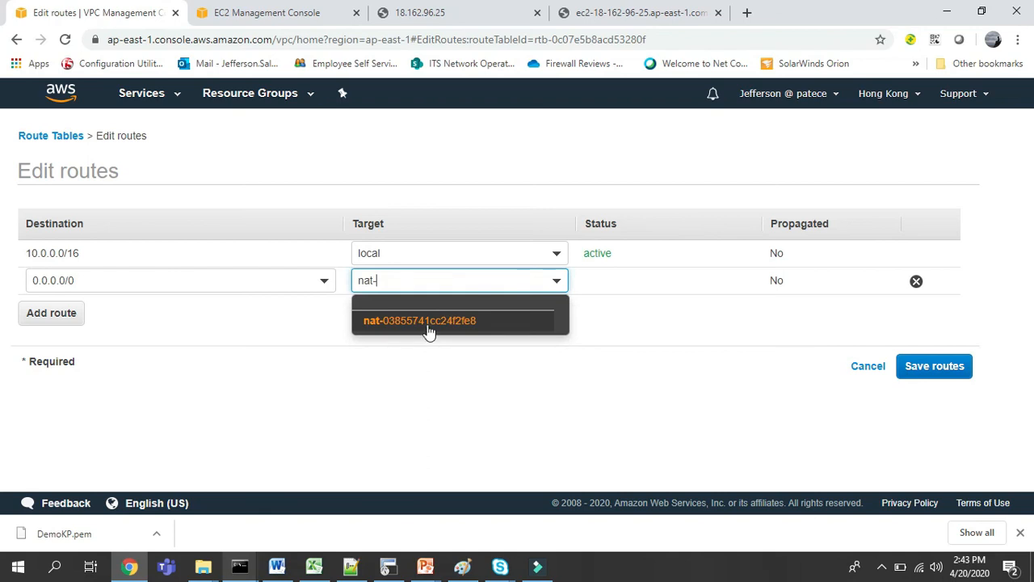
{"action": "left_click", "coordinate": [426, 323]}
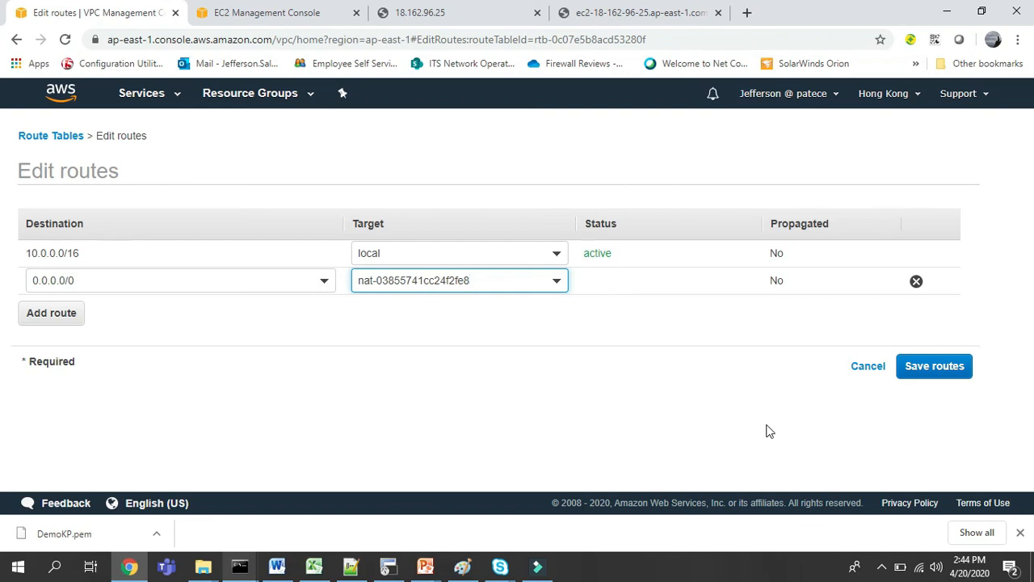
{"action": "left_click", "coordinate": [937, 371]}
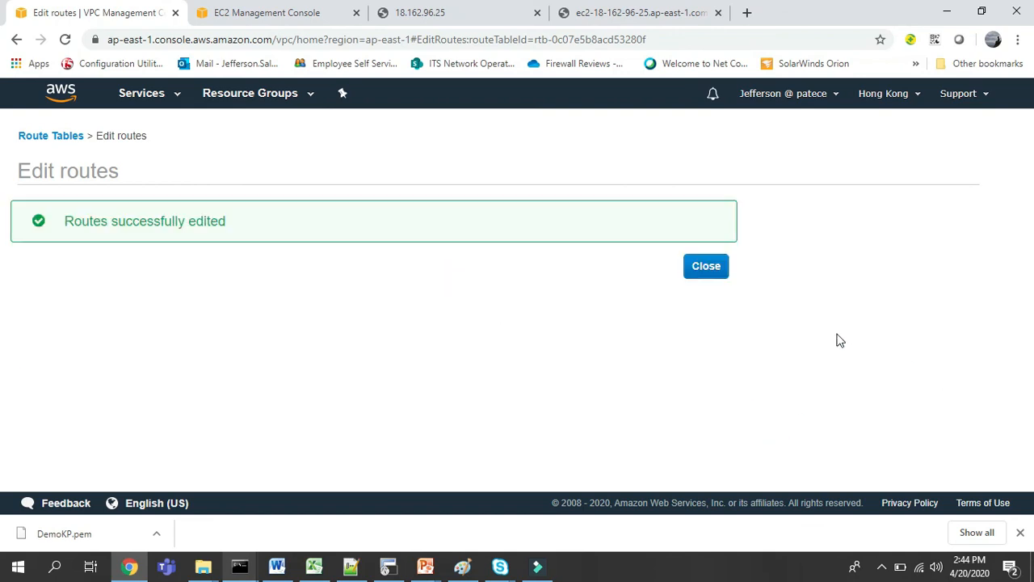
{"action": "left_click", "coordinate": [706, 266]}
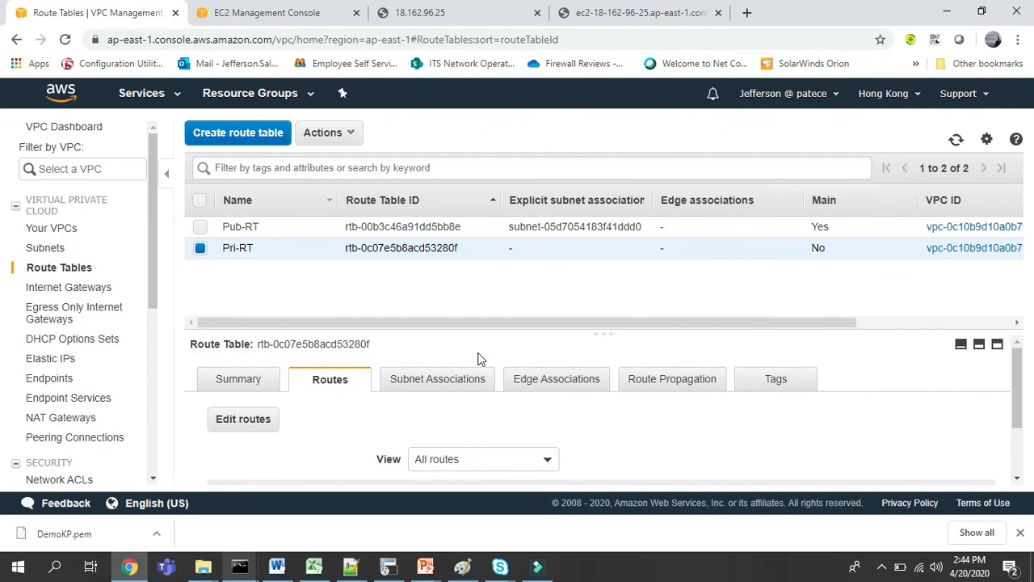
{"action": "left_click", "coordinate": [442, 383]}
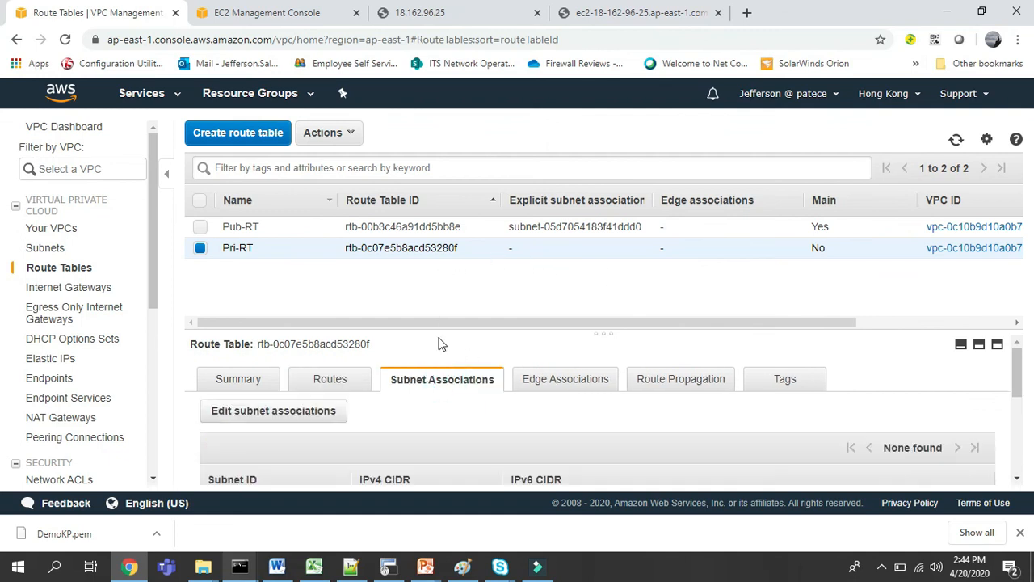
{"action": "scroll", "coordinate": [427, 426], "scroll_direction": "down", "scroll_amount": 3}
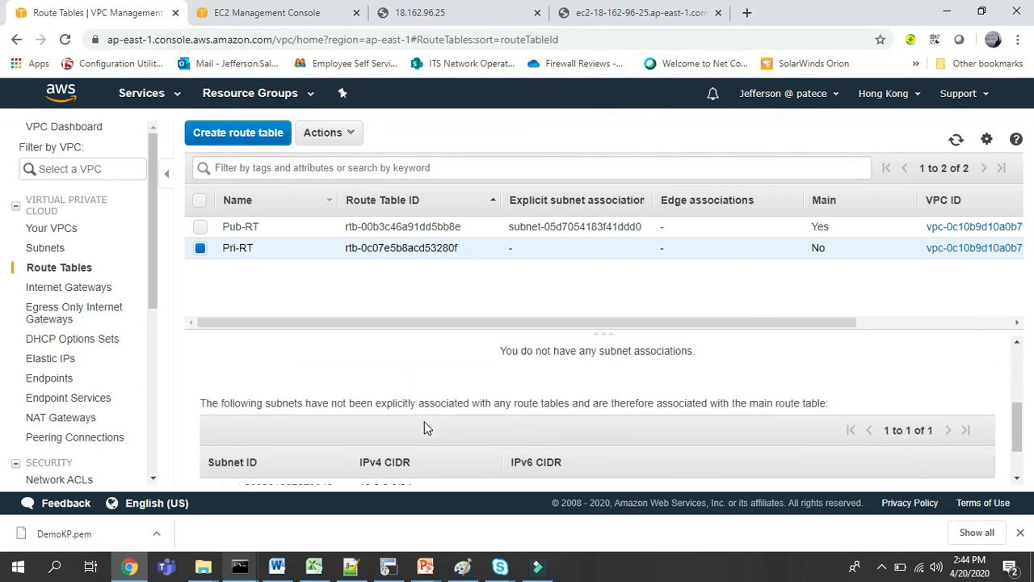
{"action": "scroll", "coordinate": [427, 427], "scroll_direction": "up", "scroll_amount": 2}
{"action": "scroll", "coordinate": [427, 427], "scroll_direction": "up", "scroll_amount": 2}
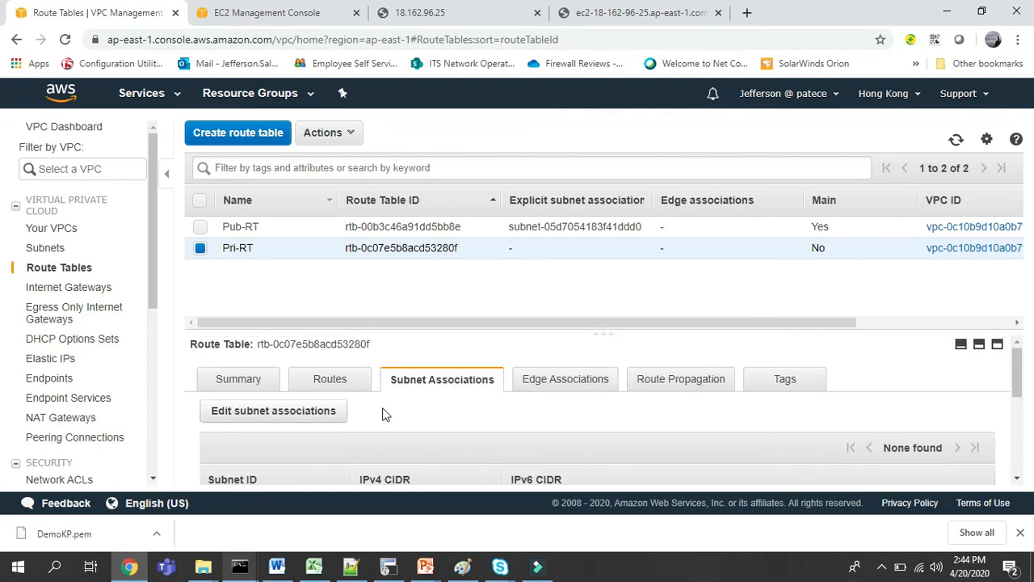
{"action": "left_click", "coordinate": [314, 412]}
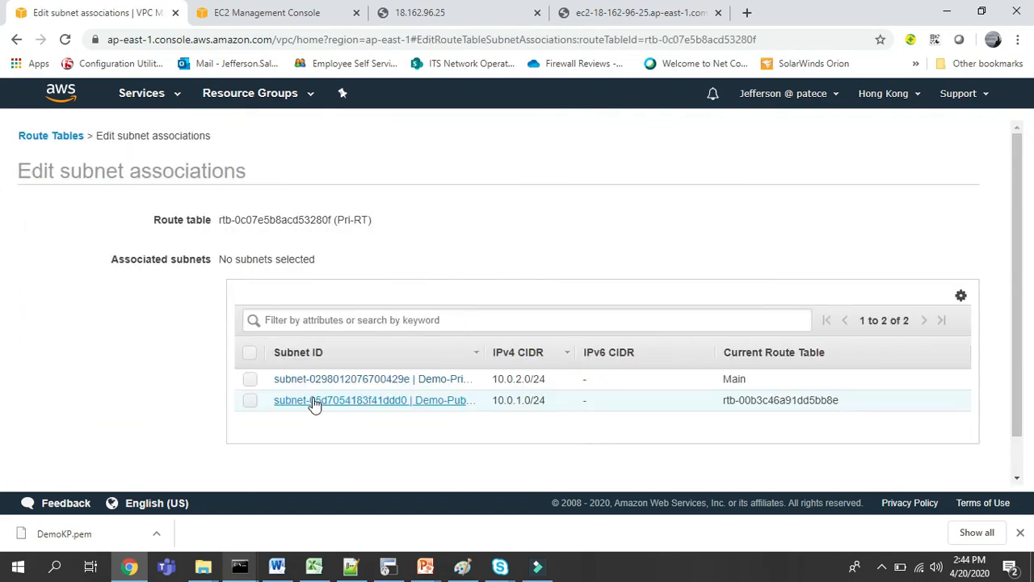
{"action": "left_click", "coordinate": [250, 380]}
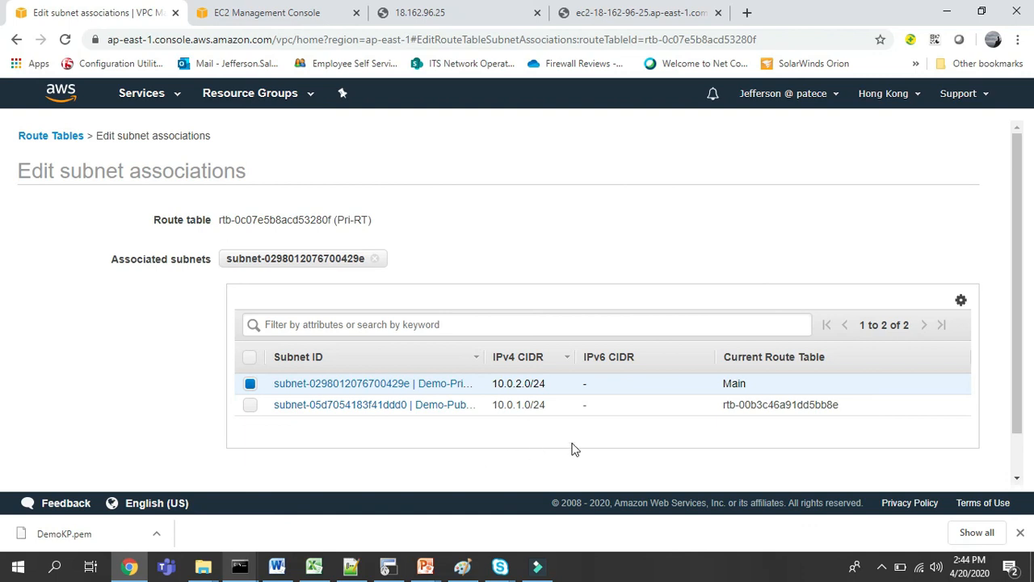
{"action": "scroll", "coordinate": [855, 444], "scroll_direction": "down", "scroll_amount": 2}
{"action": "left_click", "coordinate": [937, 465]}
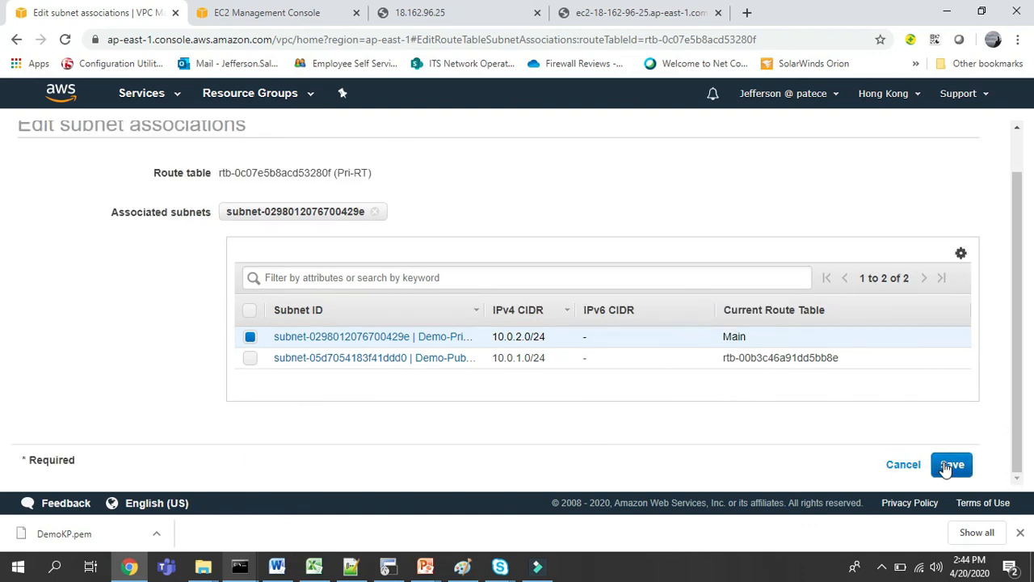
{"action": "left_click", "coordinate": [947, 466]}
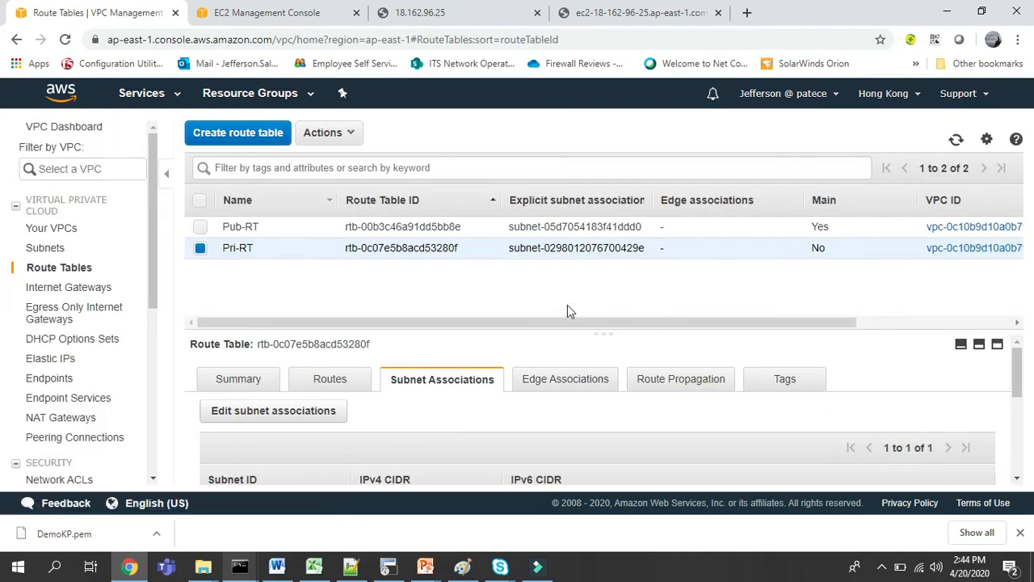
Check that nat-03855741cc24f2fe8 is available with Elastic IP 18.162.227.32.
{"action": "left_click", "coordinate": [80, 420]}
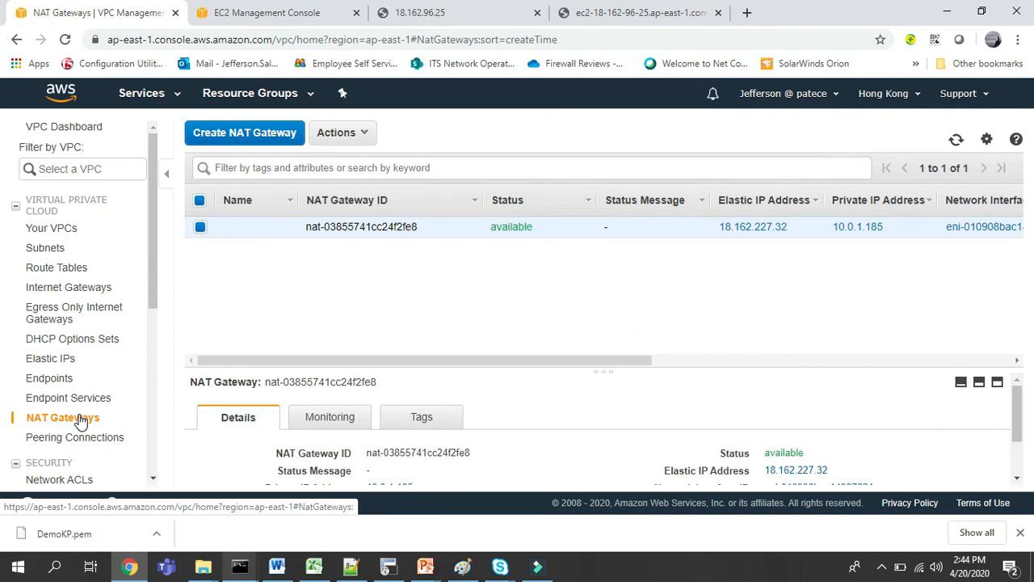
{"action": "left_click_drag", "start_coordinate": [247, 359], "coordinate": [243, 360]}
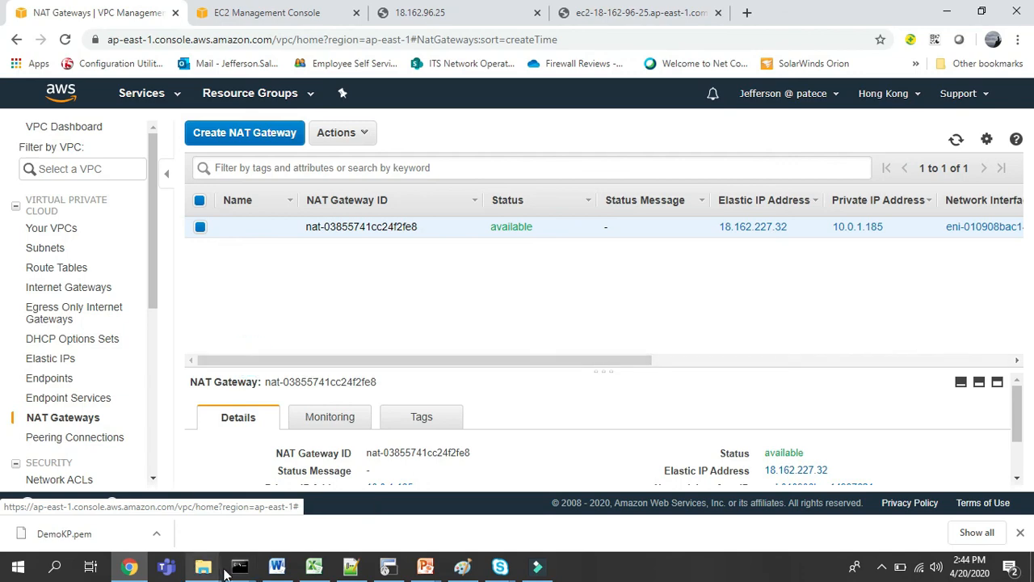
In the SSH terminal, ping google.com from the private instance, then stop it with Ctrl+Z.
{"action": "mouse_move", "coordinate": [239, 567]}
{"action": "left_click", "coordinate": [312, 510]}
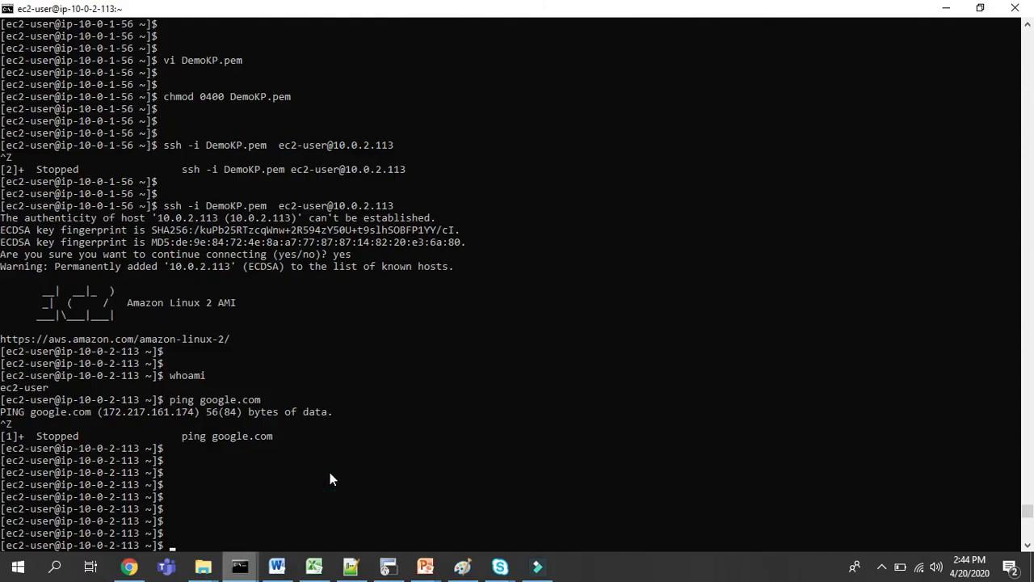
{"action": "key", "text": "Return"}
{"action": "type", "text": "ping google.com"}
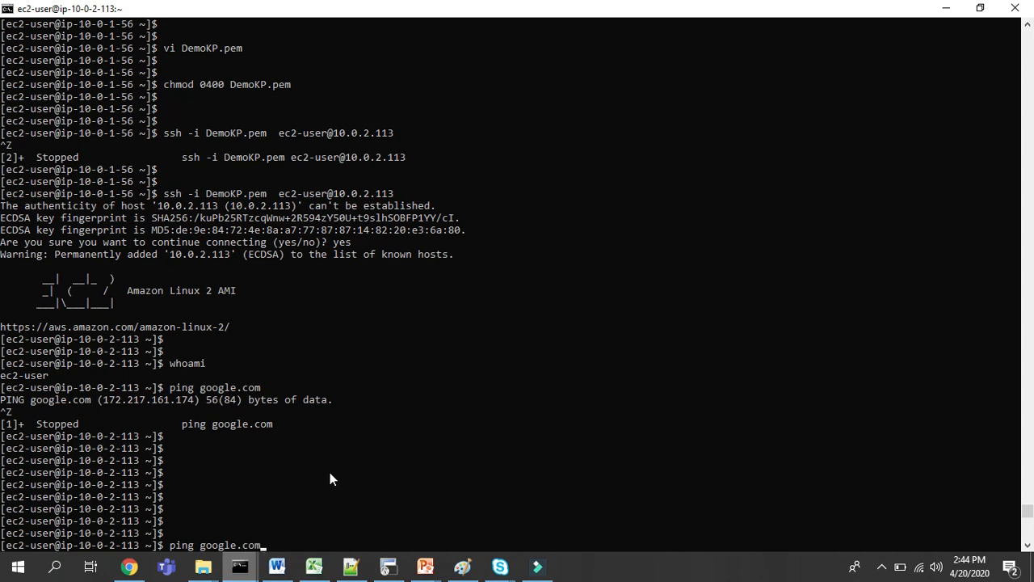
{"action": "key", "text": "Return"}
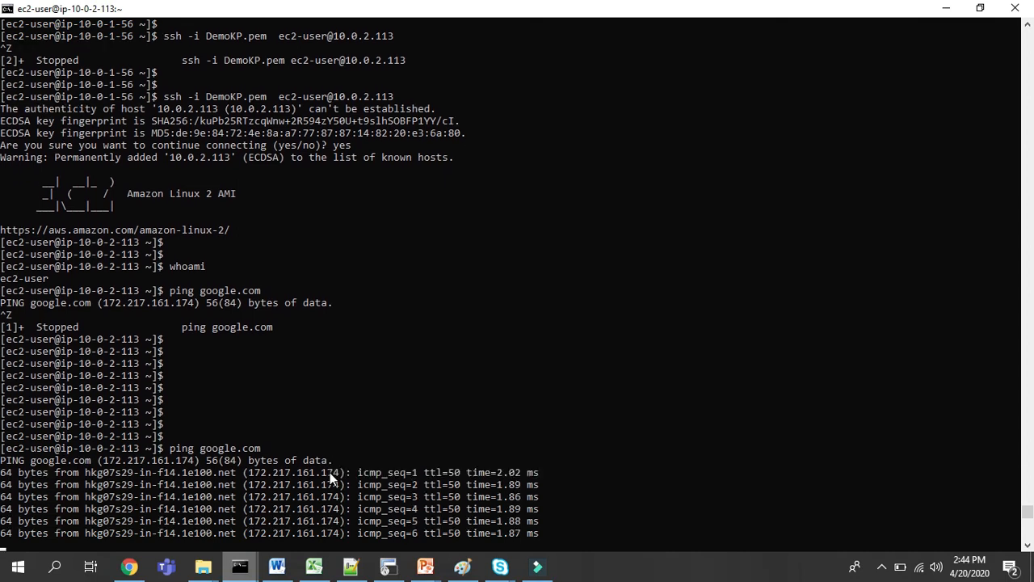
{"action": "key", "text": "ctrl+z"}
Ping google.com a second time, then run curl google.com.
{"action": "key", "text": "Return"}
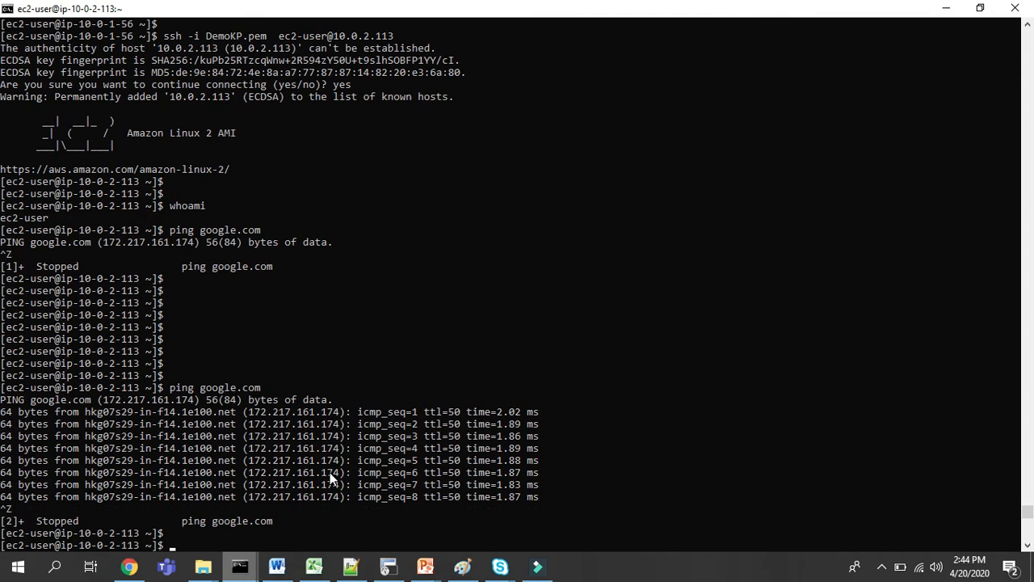
{"action": "key", "text": "Return"}
{"action": "key", "text": "Return"}
{"action": "type", "text": "ping google.com"}
{"action": "key", "text": "Return"}
{"action": "key", "text": "ctrl+z"}
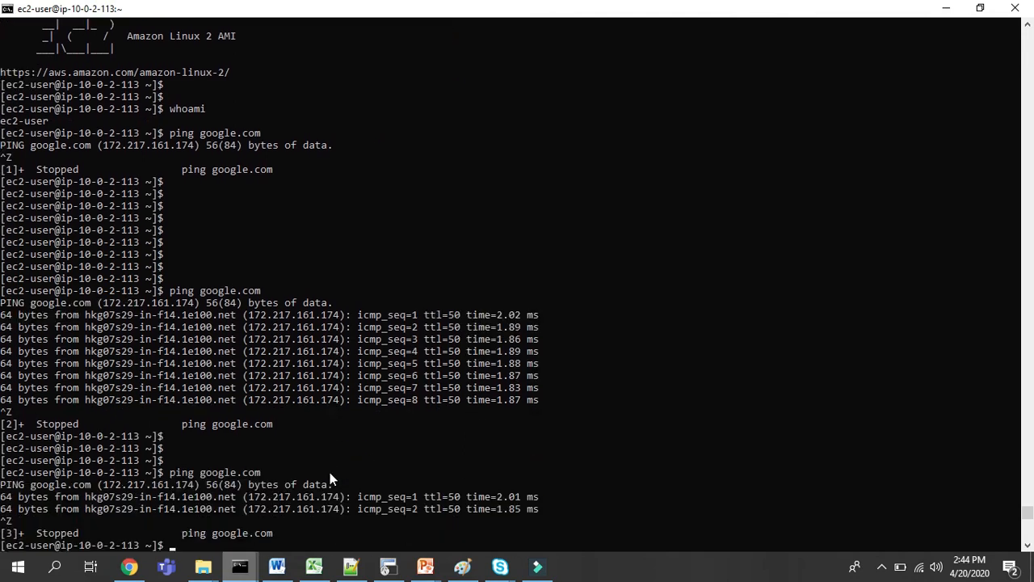
{"action": "type", "text": "curl google.com"}
{"action": "key", "text": "Return"}
{"action": "left_click", "coordinate": [129, 565]}
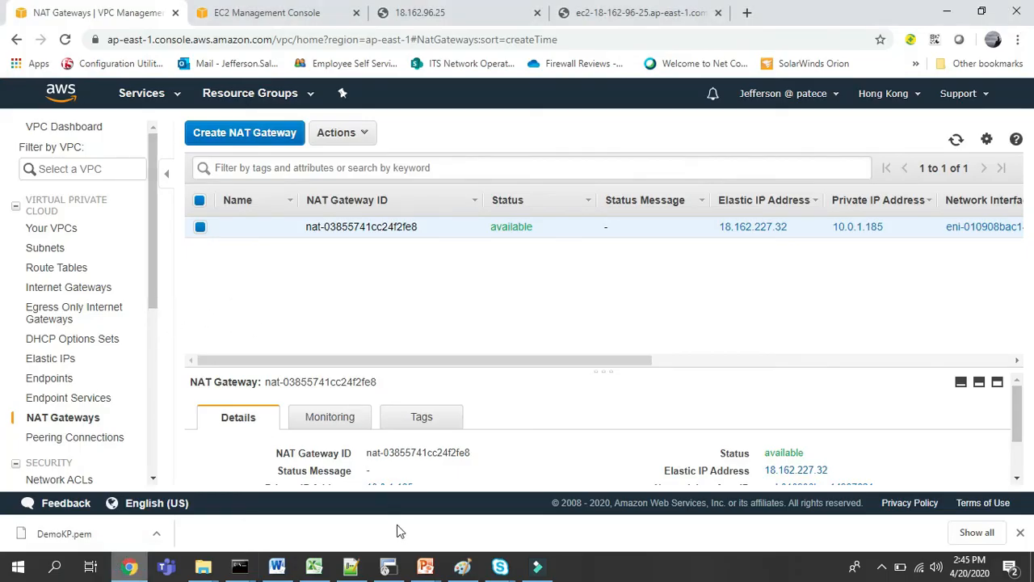
Show the 'AWS VPC Basic Network' diagram slide in PowerPoint, then return to the VPC console.
{"action": "mouse_move", "coordinate": [425, 565]}
{"action": "left_click", "coordinate": [485, 509]}
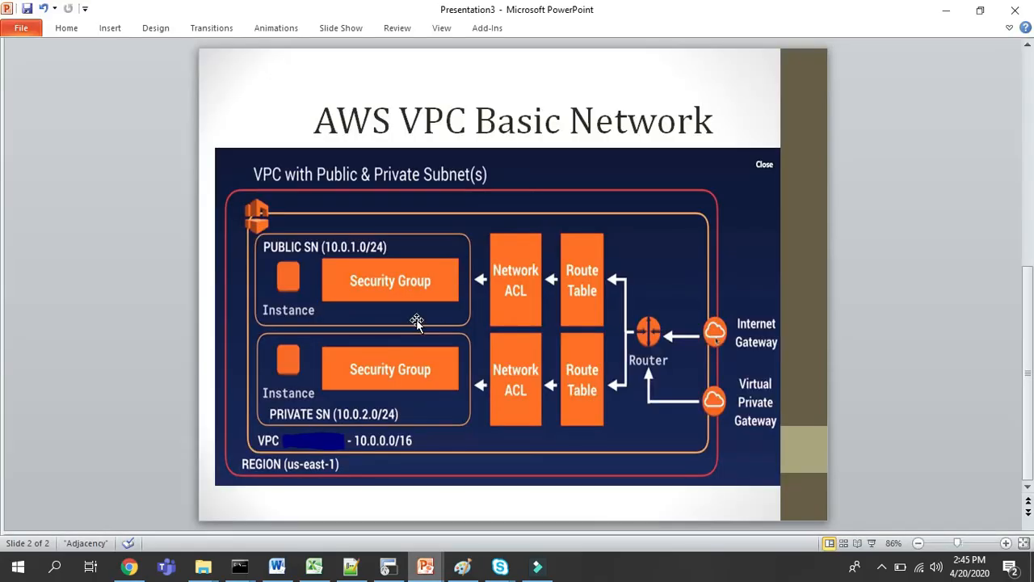
{"action": "left_click", "coordinate": [935, 18]}
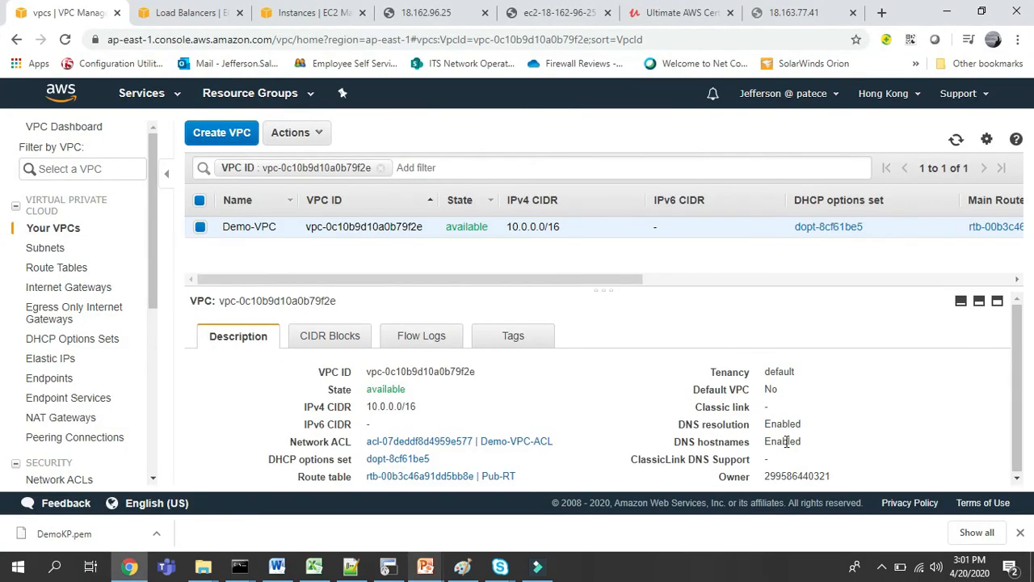